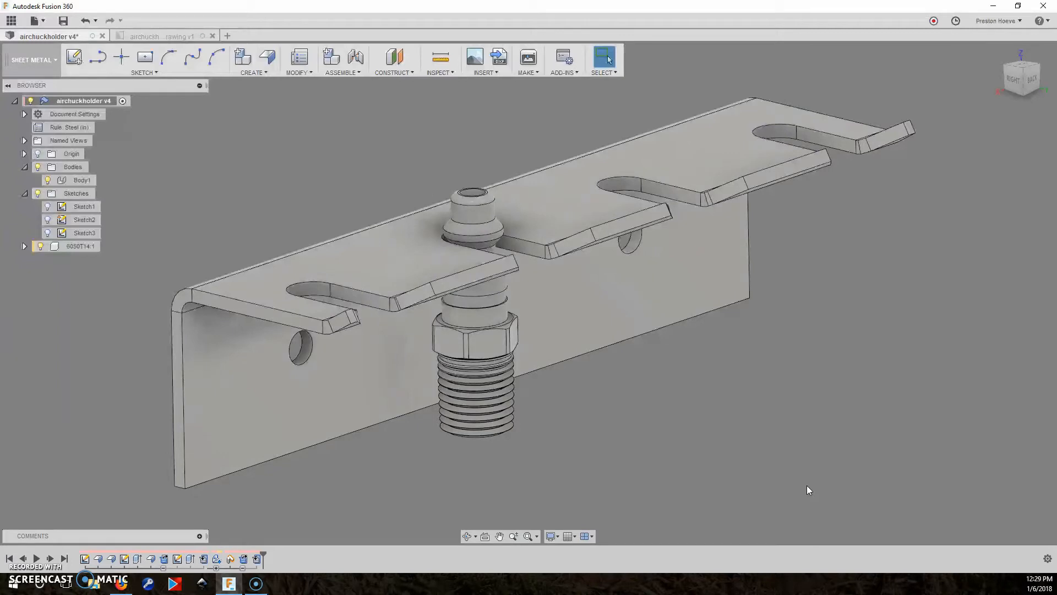
Create a new design and save it as AirChuckHolder2 in the SheetMetalThings project.
click(171, 35)
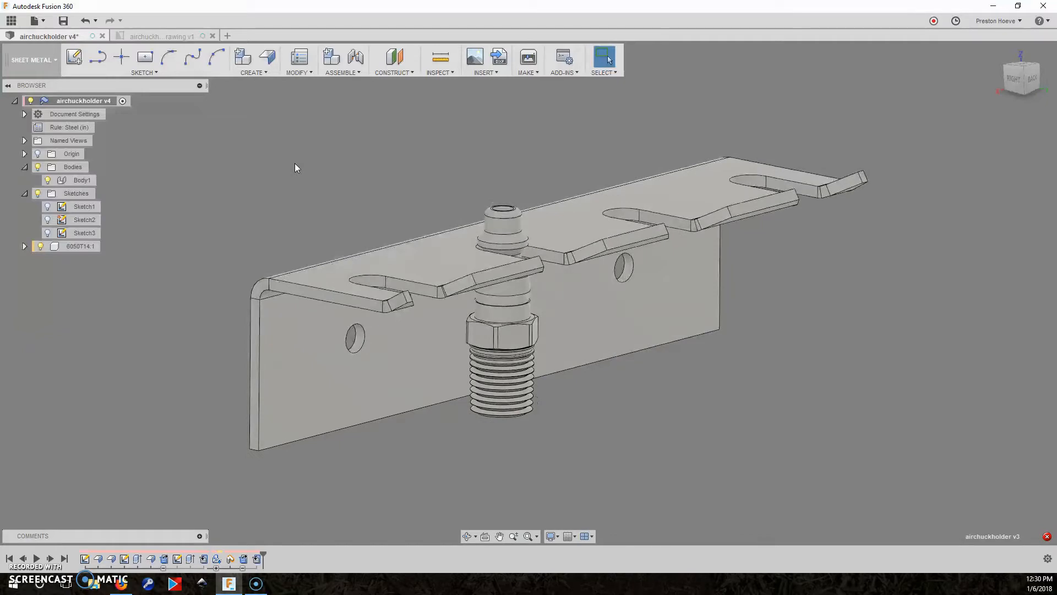
click(44, 21)
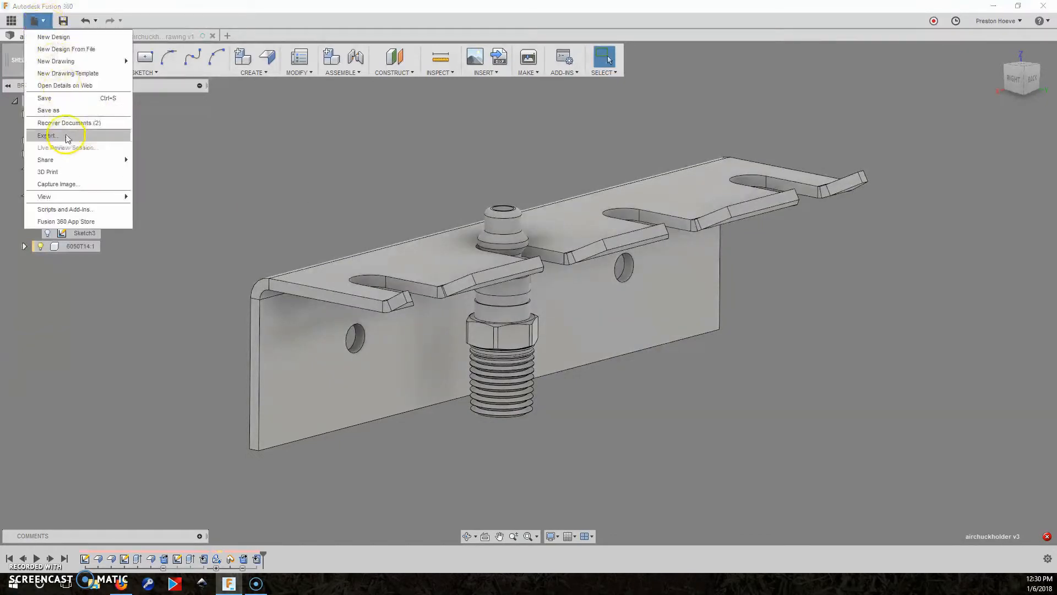
click(53, 37)
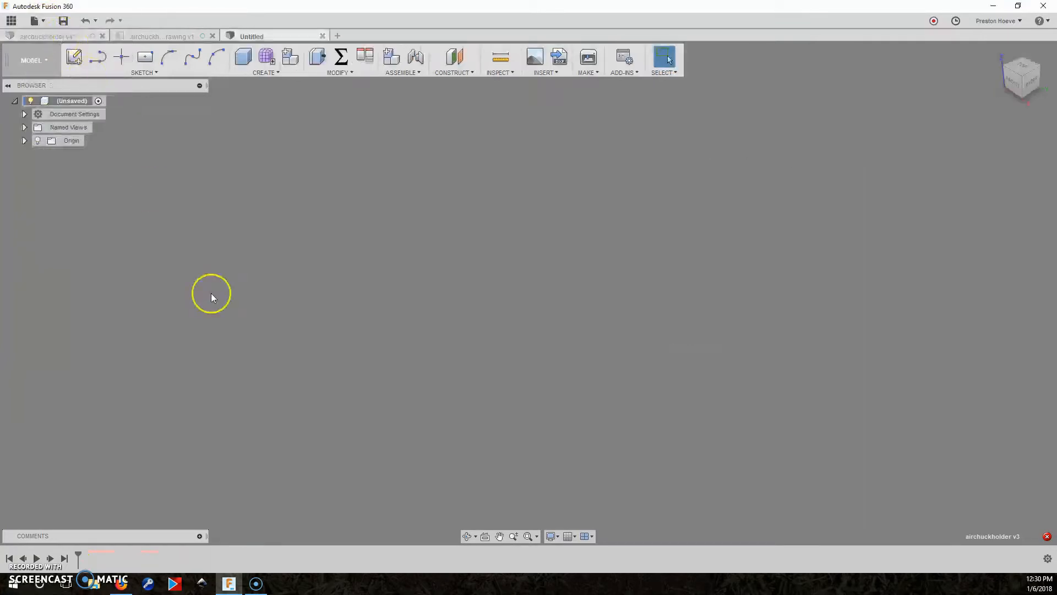
click(64, 21)
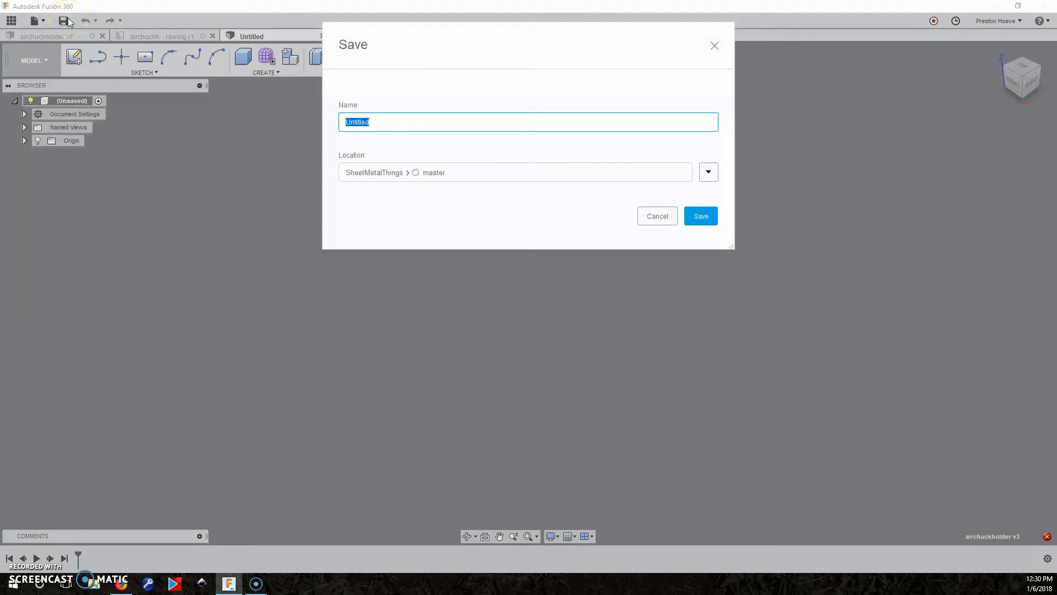
text(AirChuckHolder)
text(2)
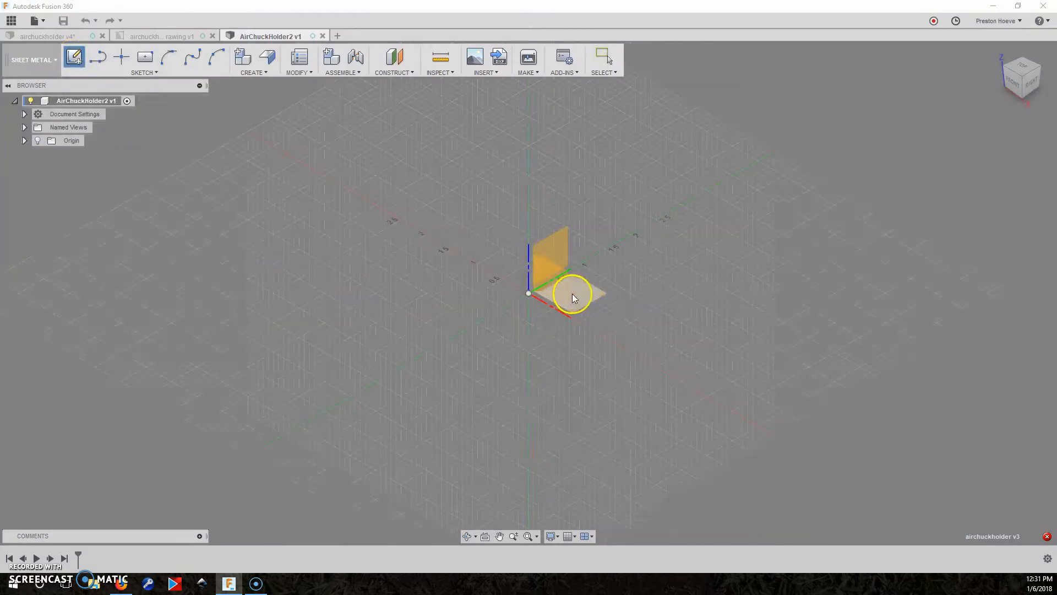
Sketch a center rectangle about 3.92 by 2.03 in on the horizontal origin plane, centered on the origin.
click(573, 297)
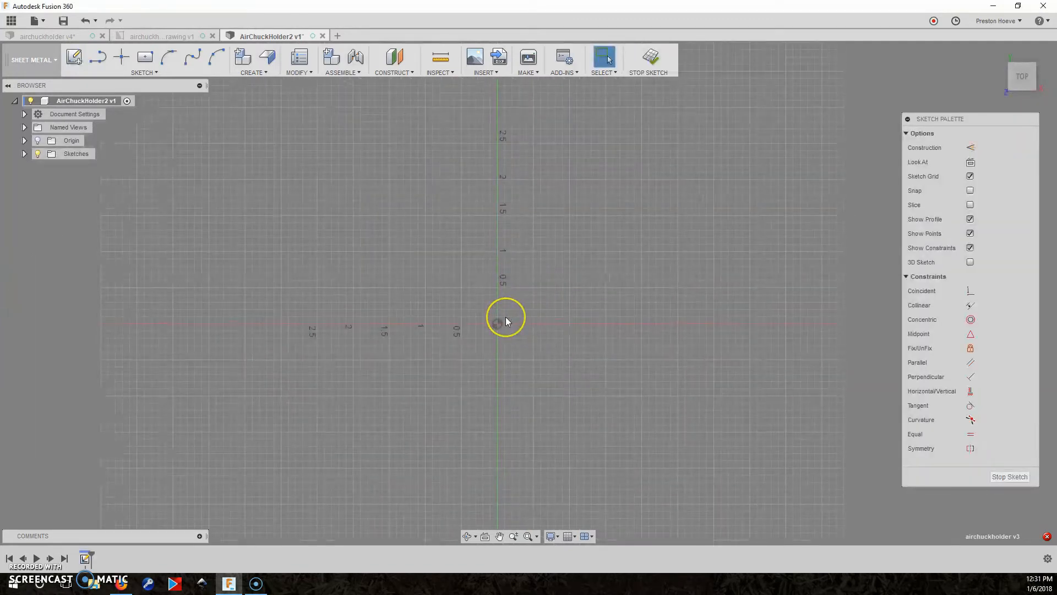
key(r)
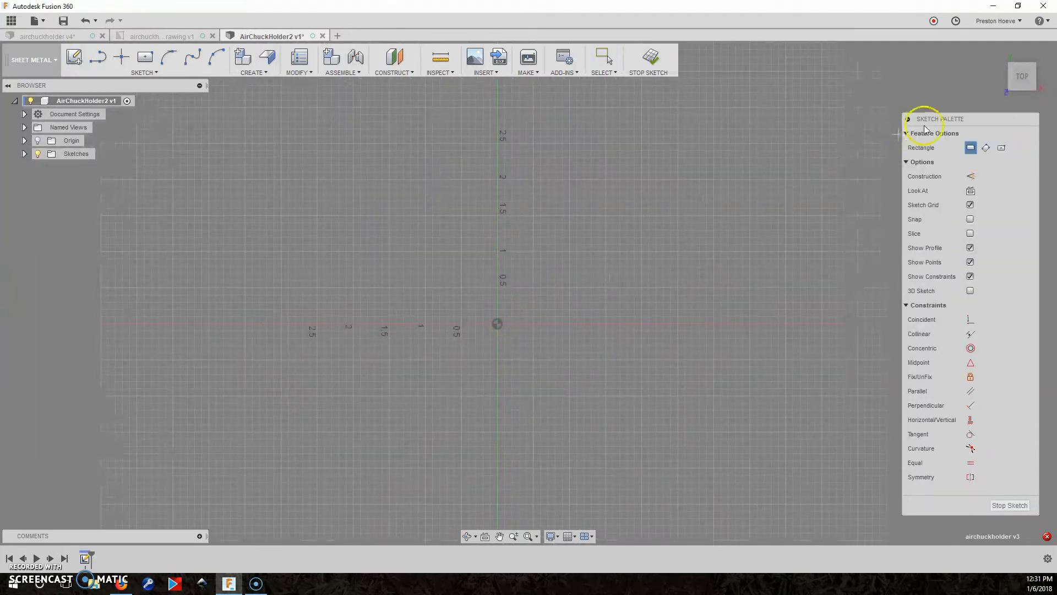
click(497, 324)
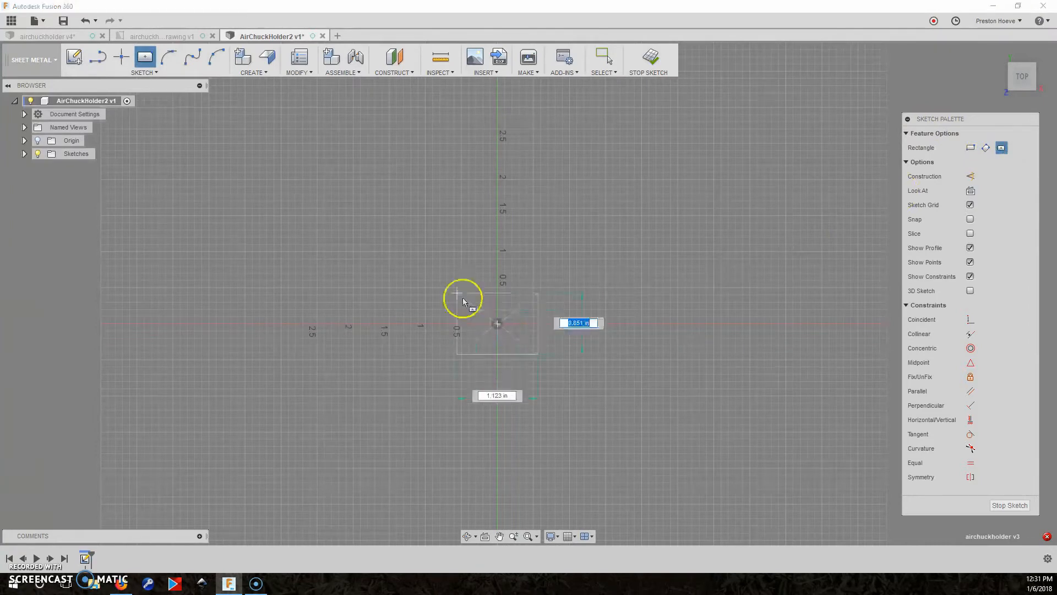
click(353, 251)
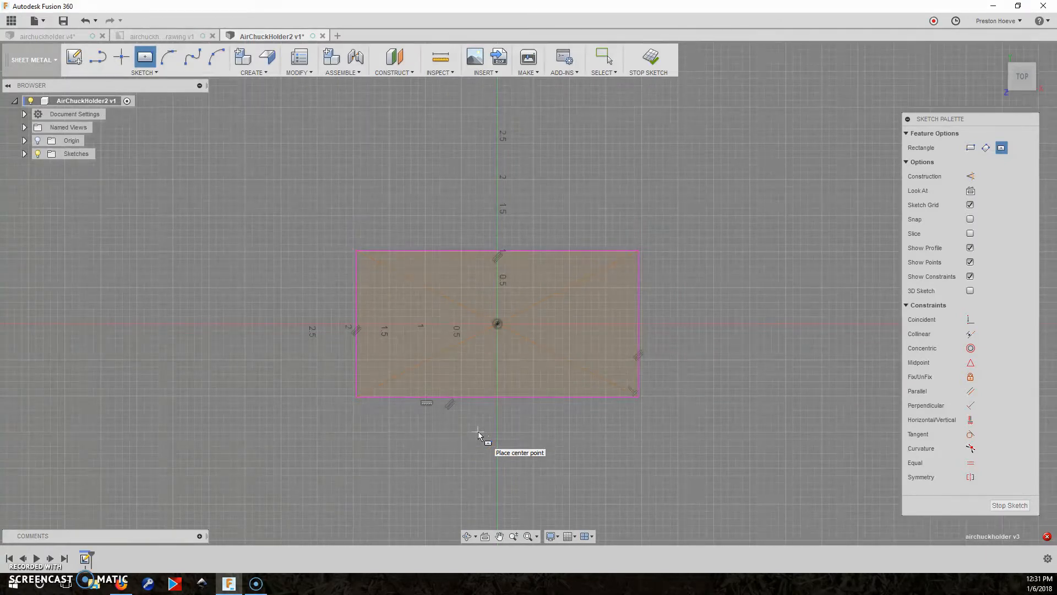
key(Escape)
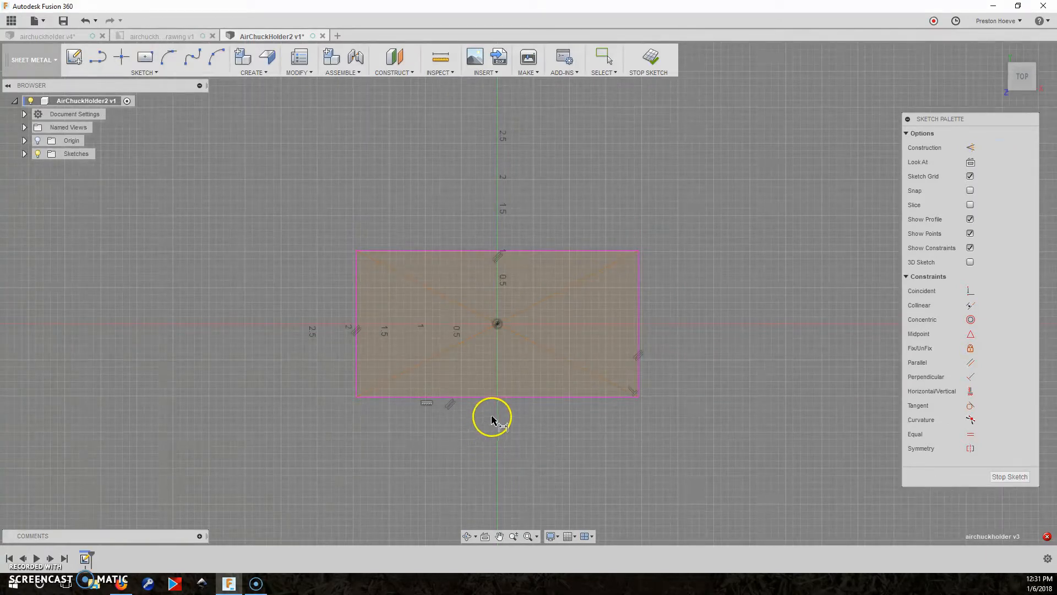
Dimension the rectangle's horizontal and vertical sides, keeping the drawn sizes.
click(499, 396)
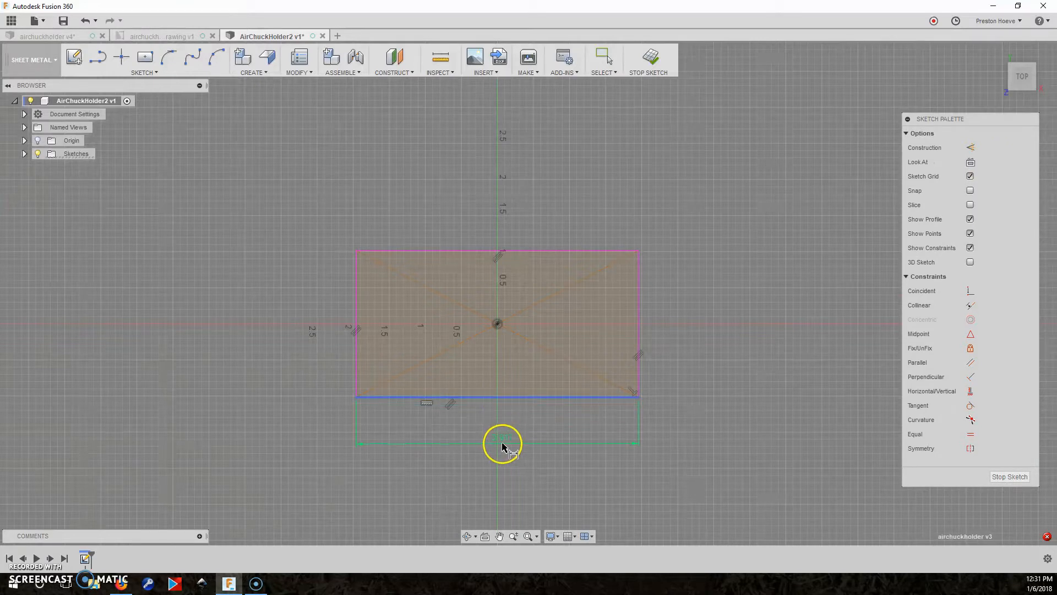
click(495, 441)
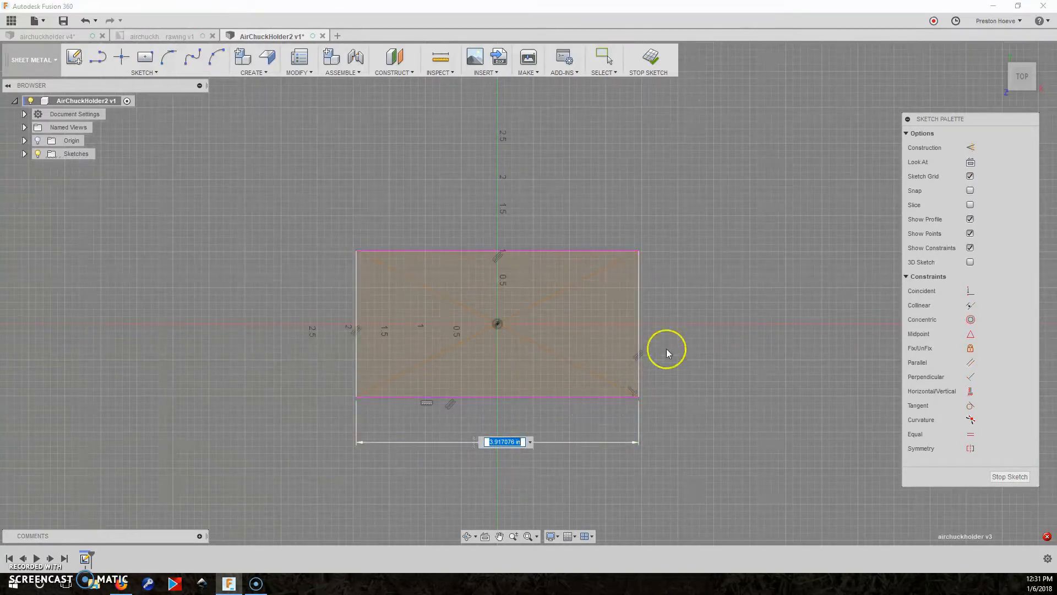
key(Return)
click(641, 322)
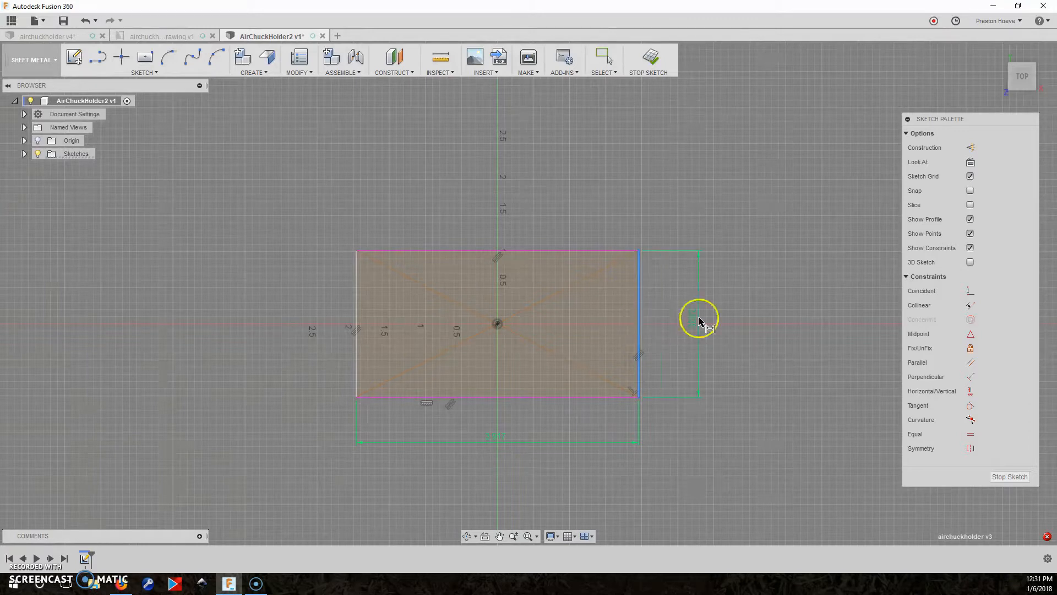
click(698, 316)
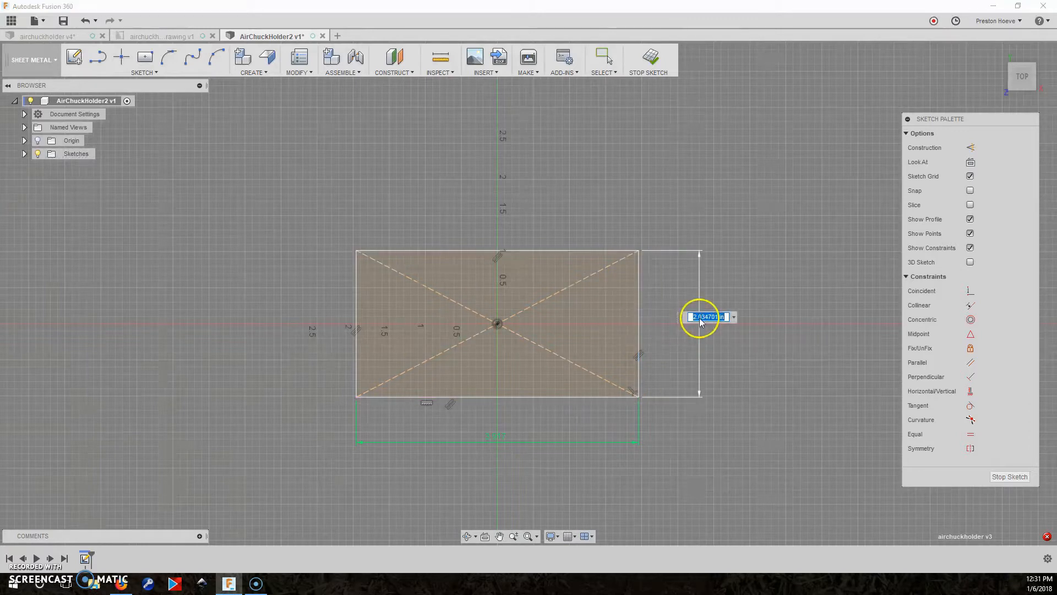
click(732, 378)
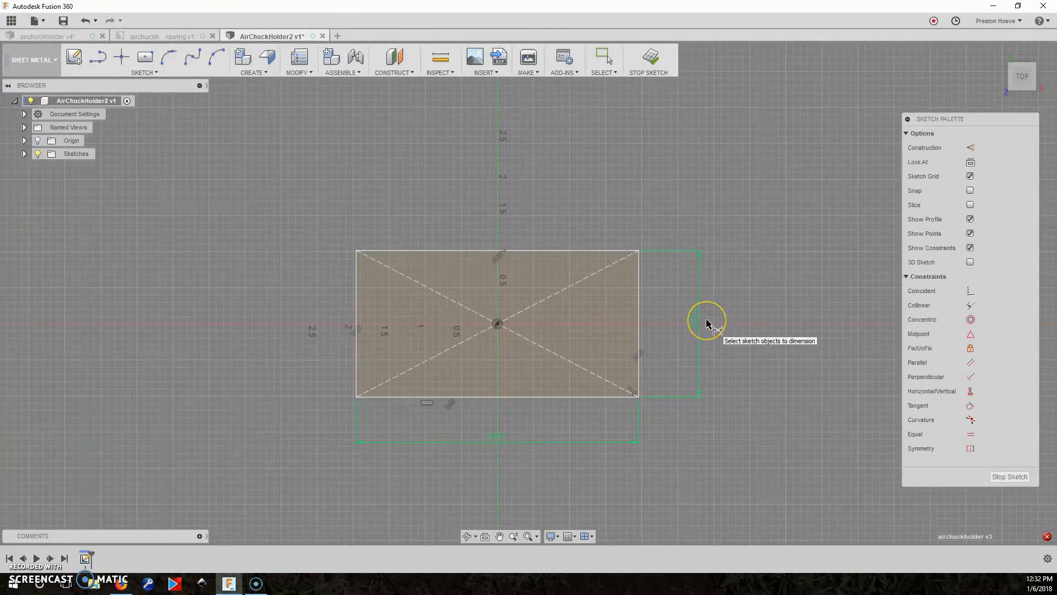
click(706, 320)
click(698, 322)
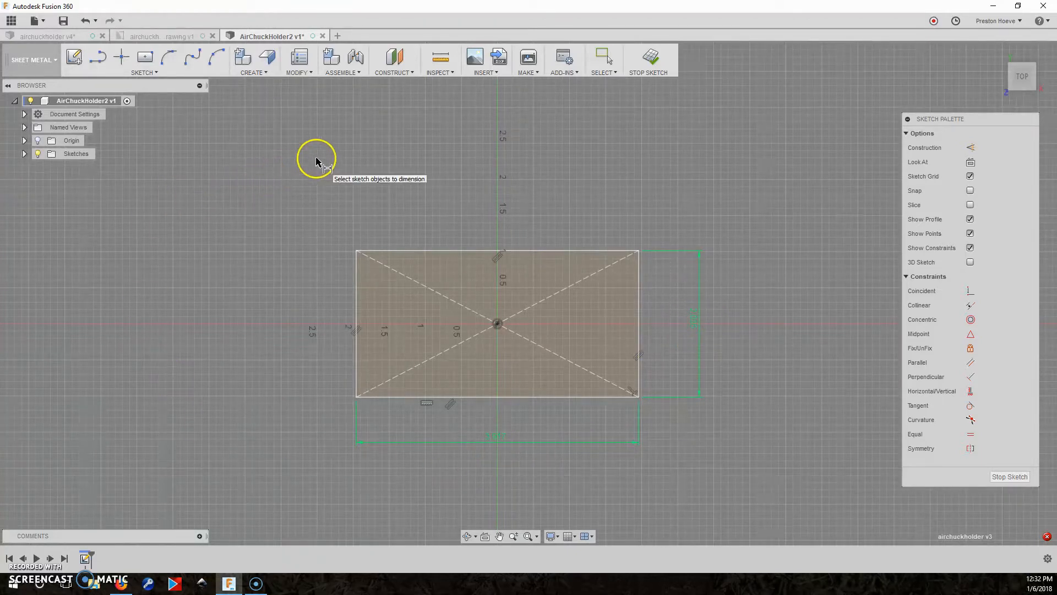
Add a user parameter named width with the expression 6 in.
click(311, 74)
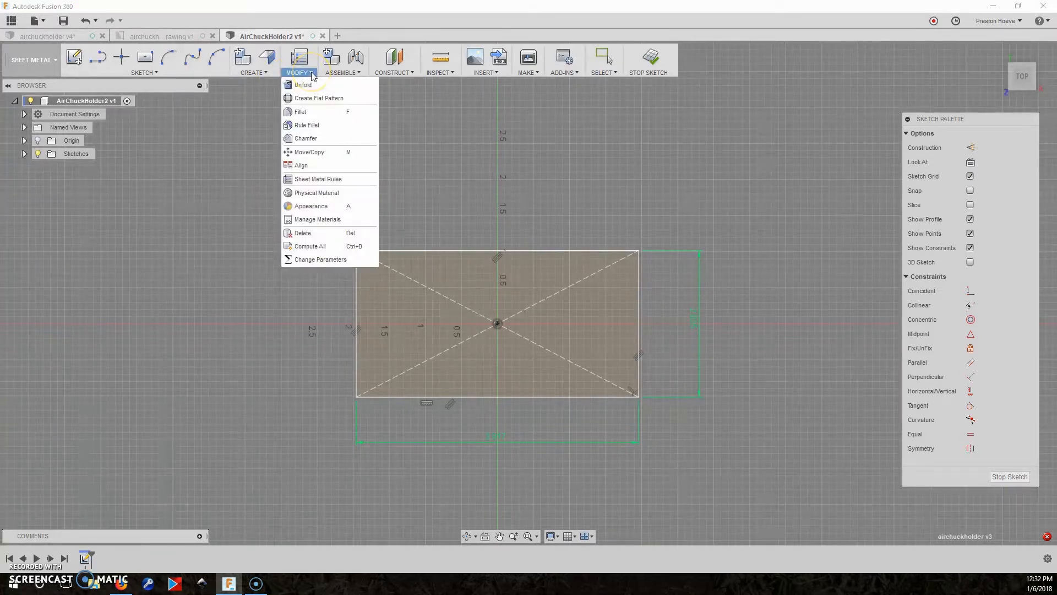
click(308, 246)
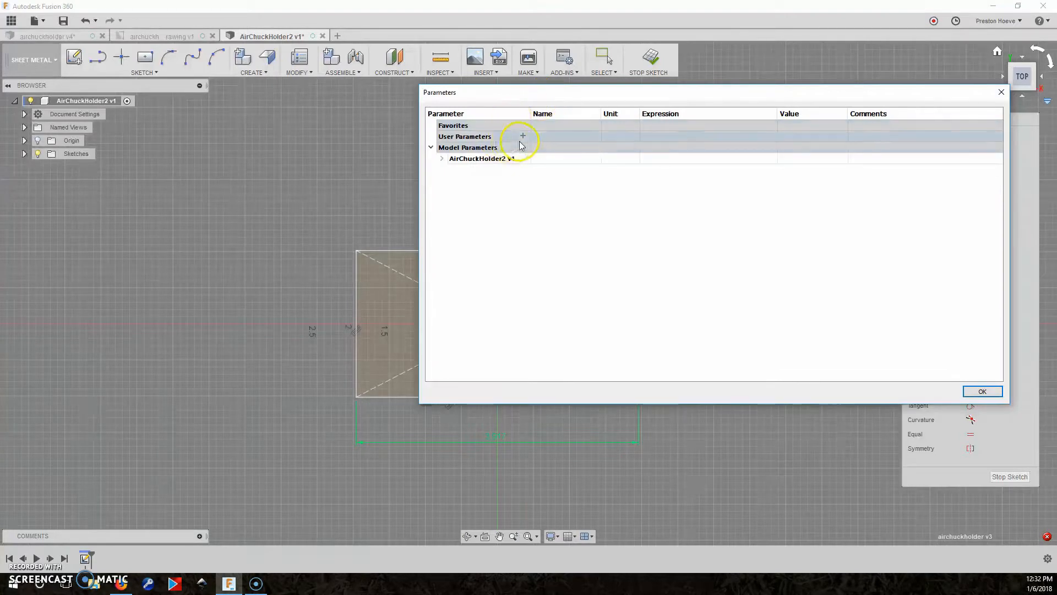
click(523, 137)
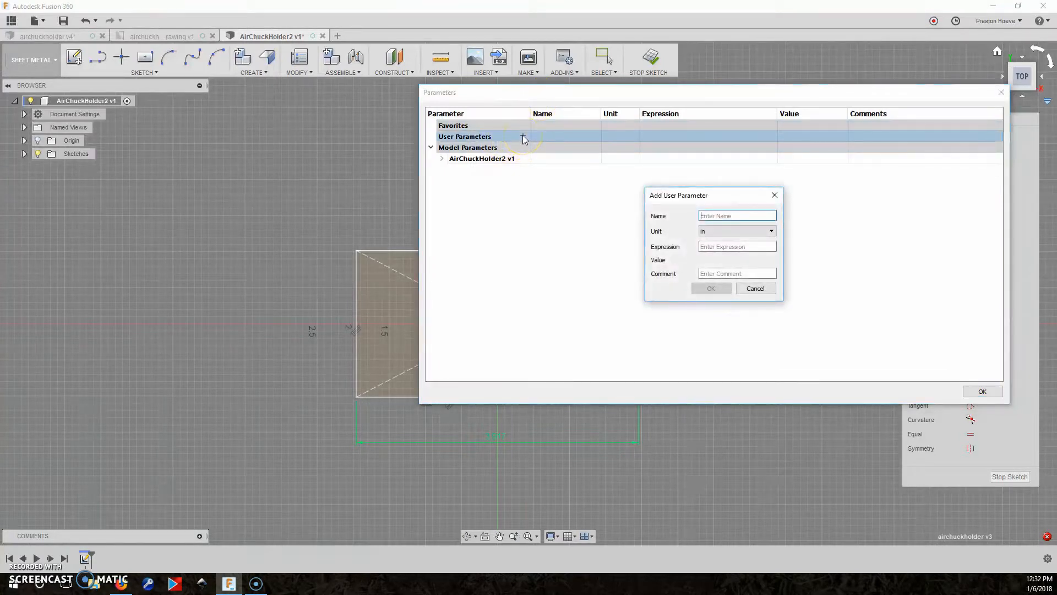
text(width)
key(Tab)
key(Tab)
text(6)
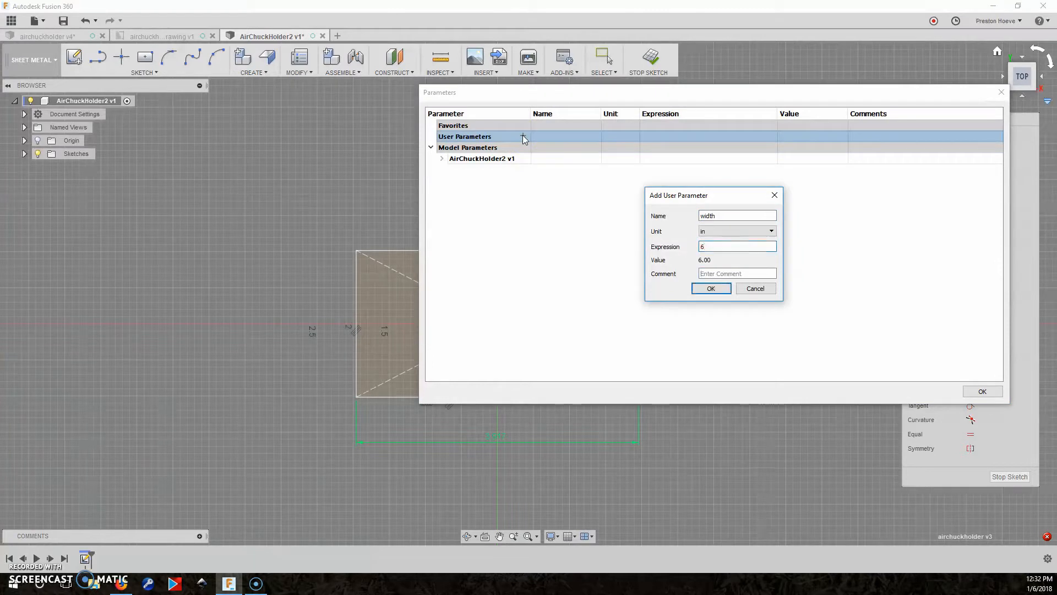
click(708, 289)
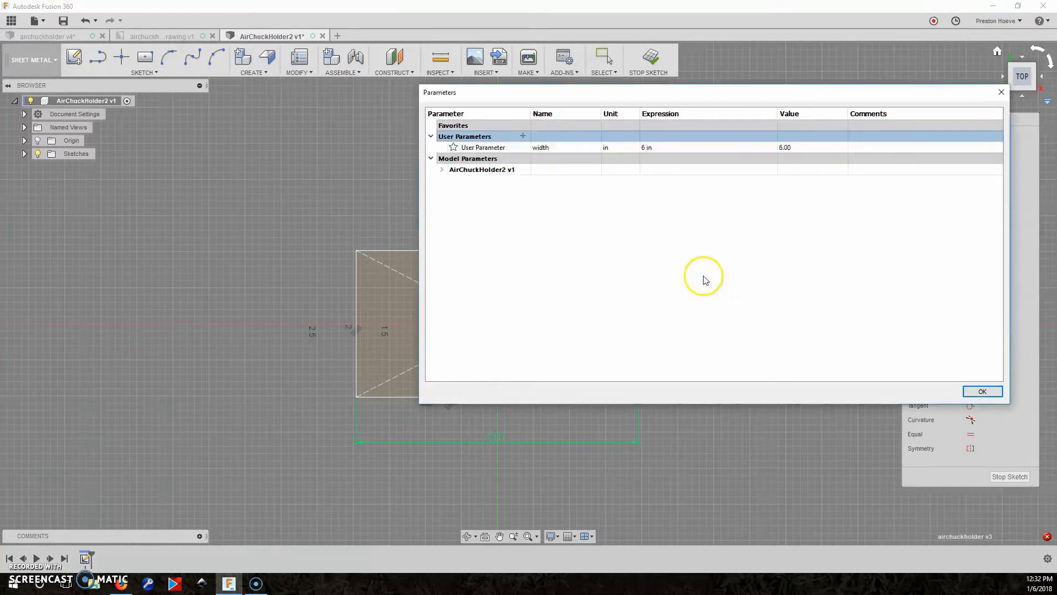
Add a user parameter named height with the expression 2 in.
click(523, 136)
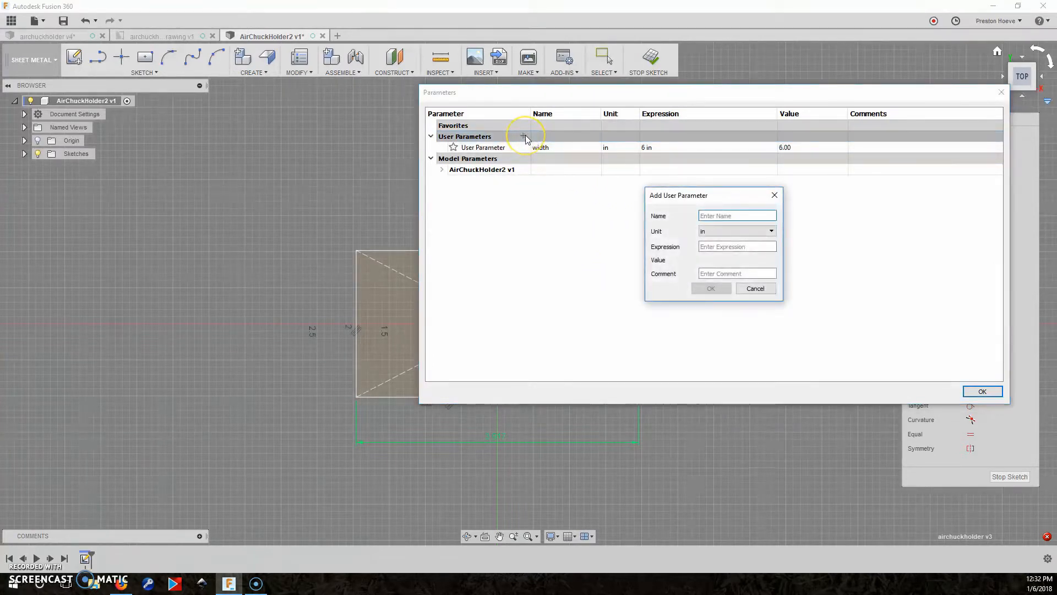
text(height)
click(706, 247)
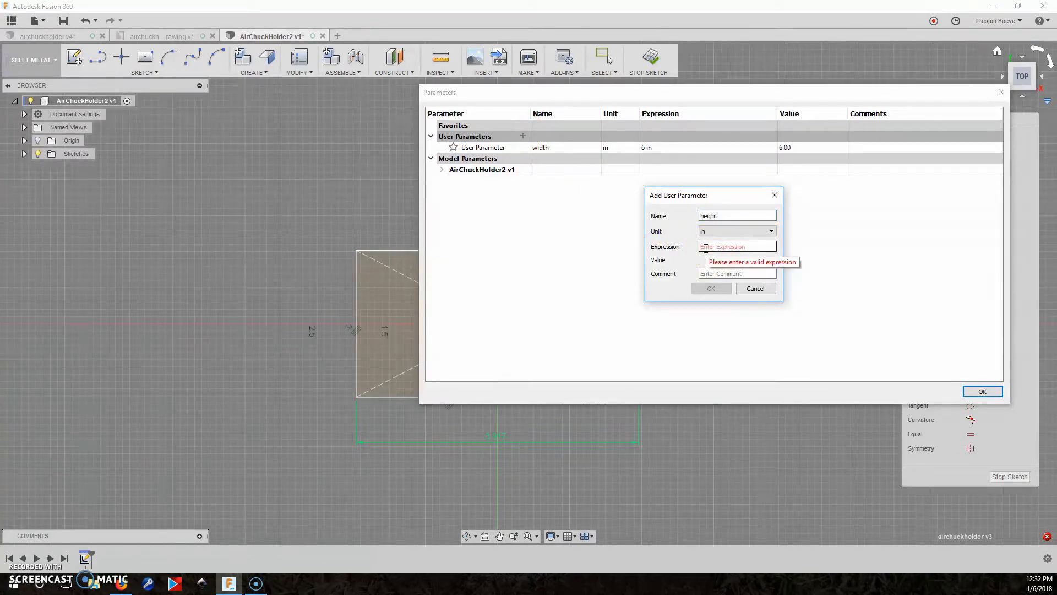
text(2)
click(709, 289)
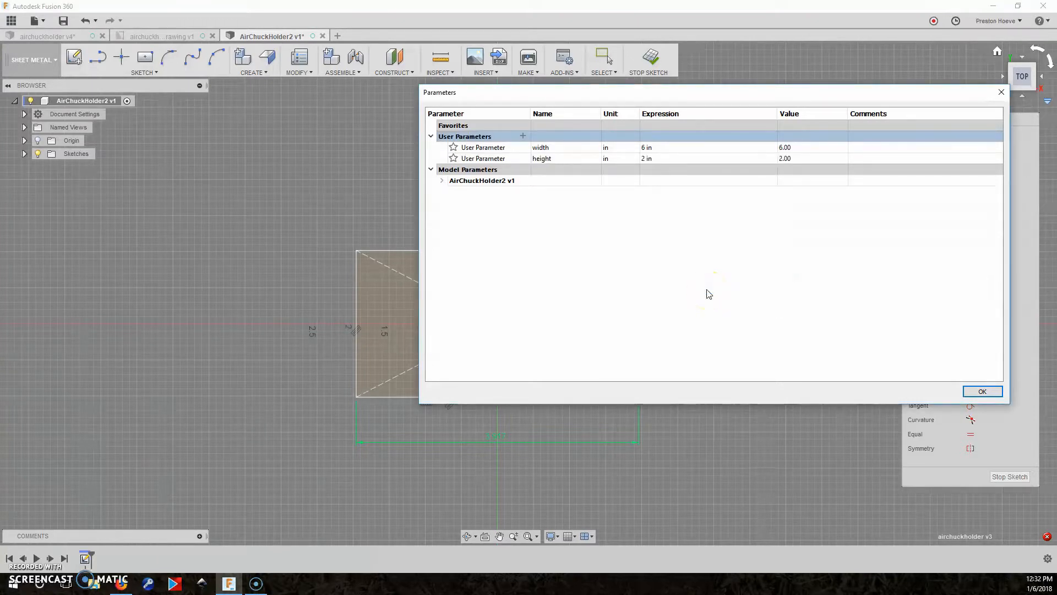
Add a user parameter named shelf with the expression 1.75 in and close the parameter list.
click(523, 136)
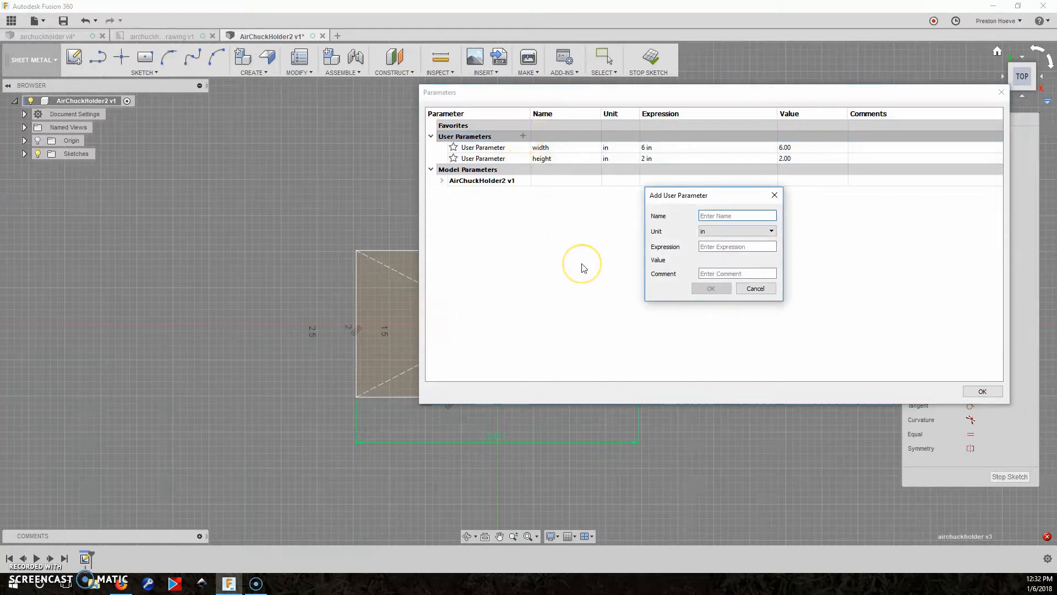
text(width)
key(Tab)
key(Tab)
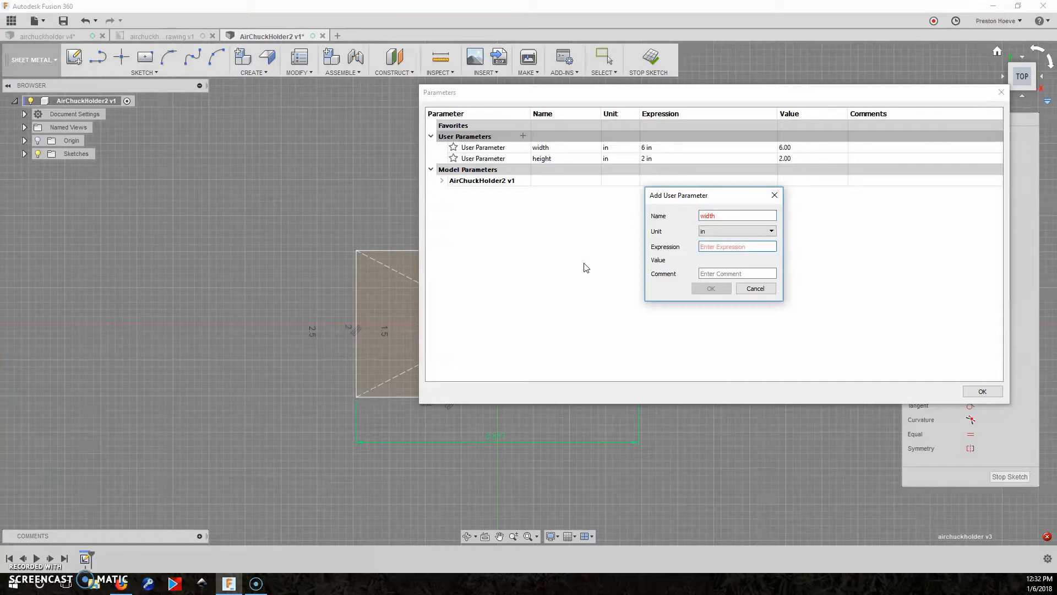
text(1.75)
double_click(716, 215)
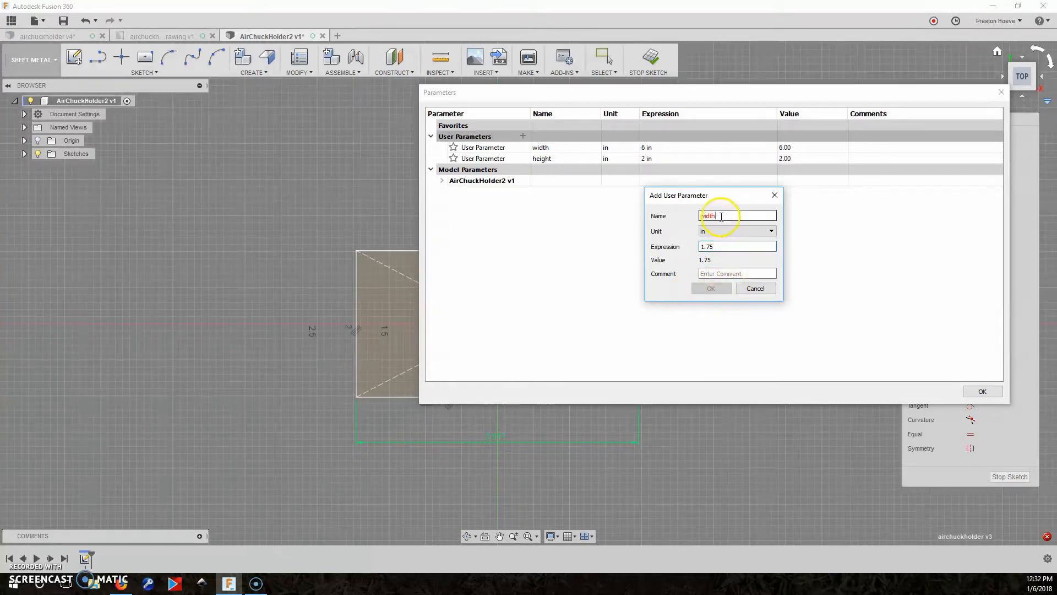
text(shelf)
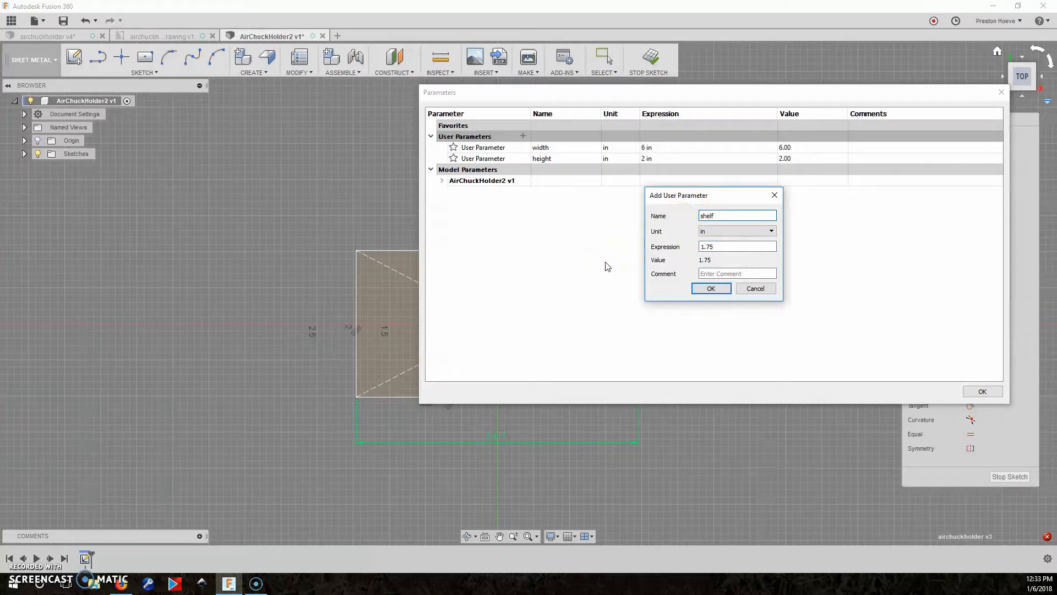
click(707, 288)
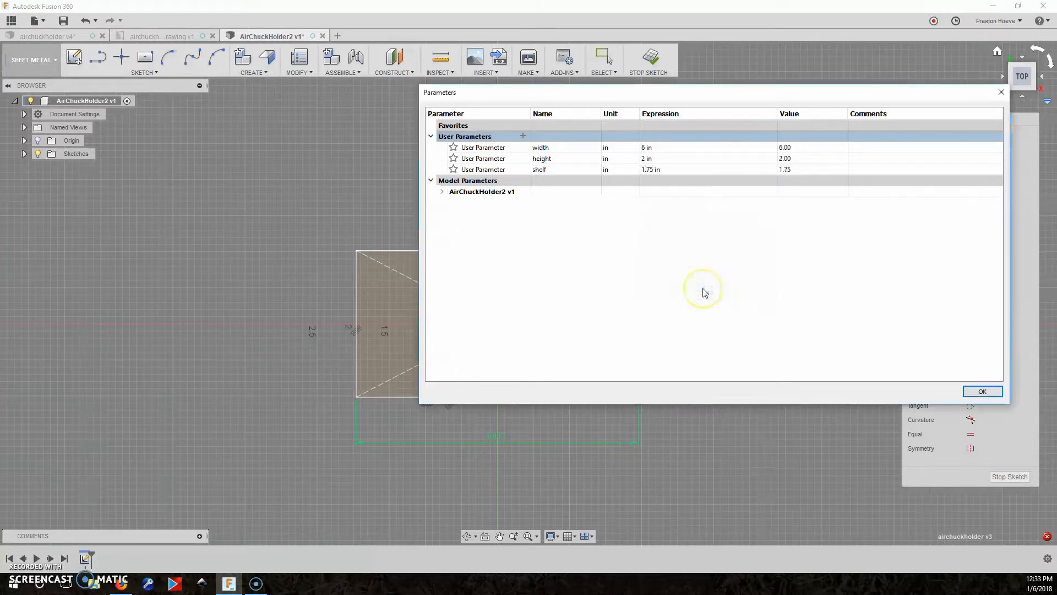
click(982, 390)
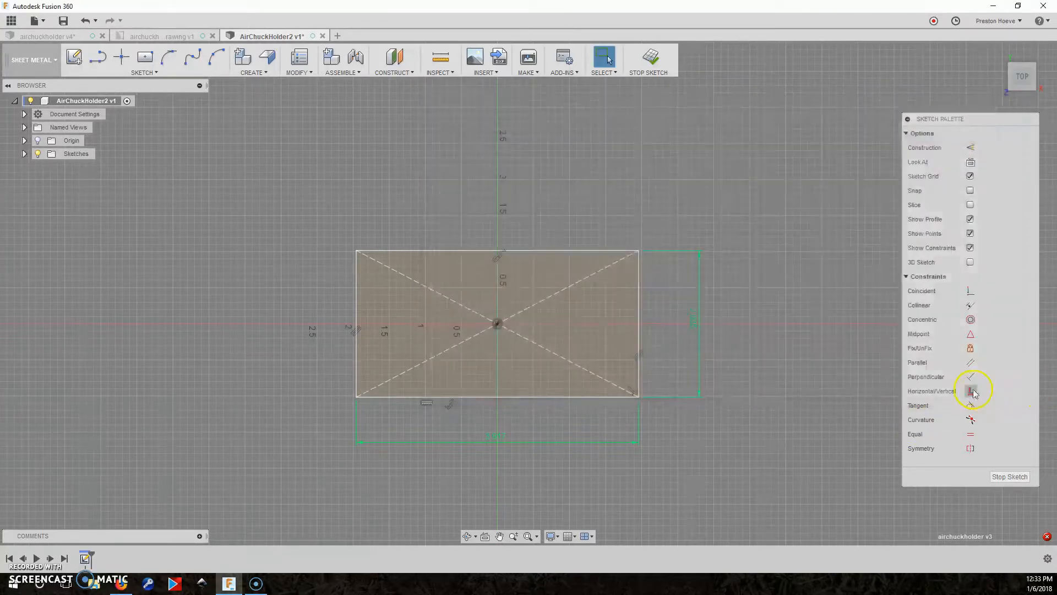
Set the rectangle's horizontal dimension to the width parameter.
double_click(495, 441)
text(width)
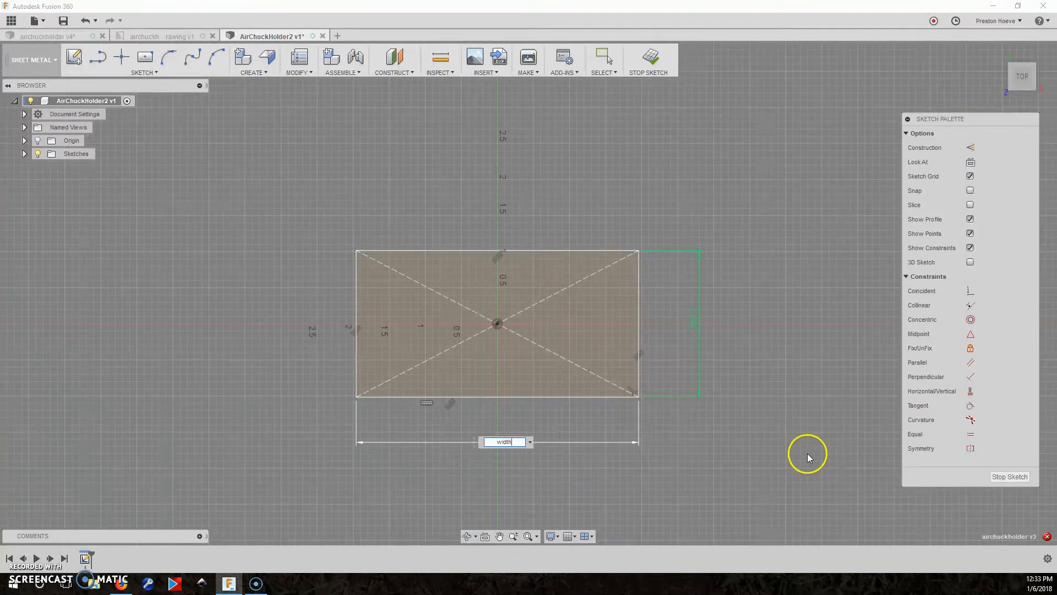
key(Return)
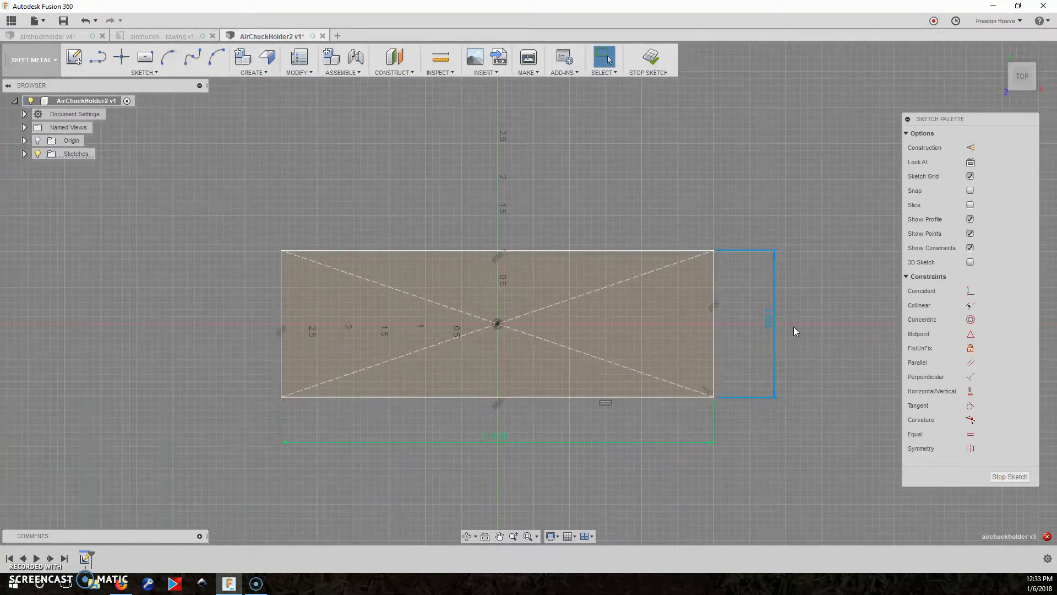
text(shel)
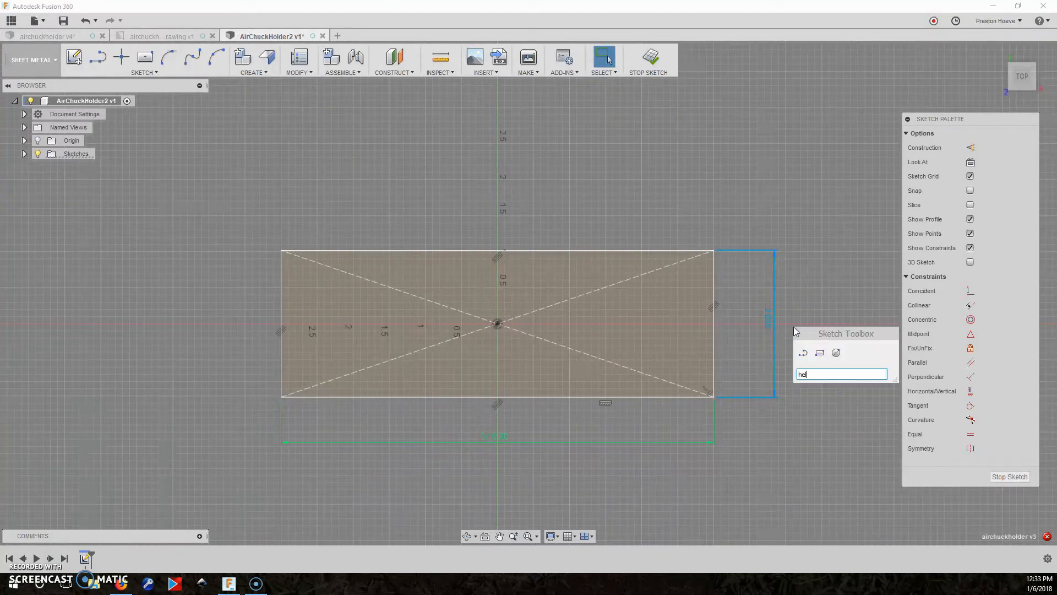
key(BackSpace)
key(BackSpace)
key(BackSpace)
text(sh)
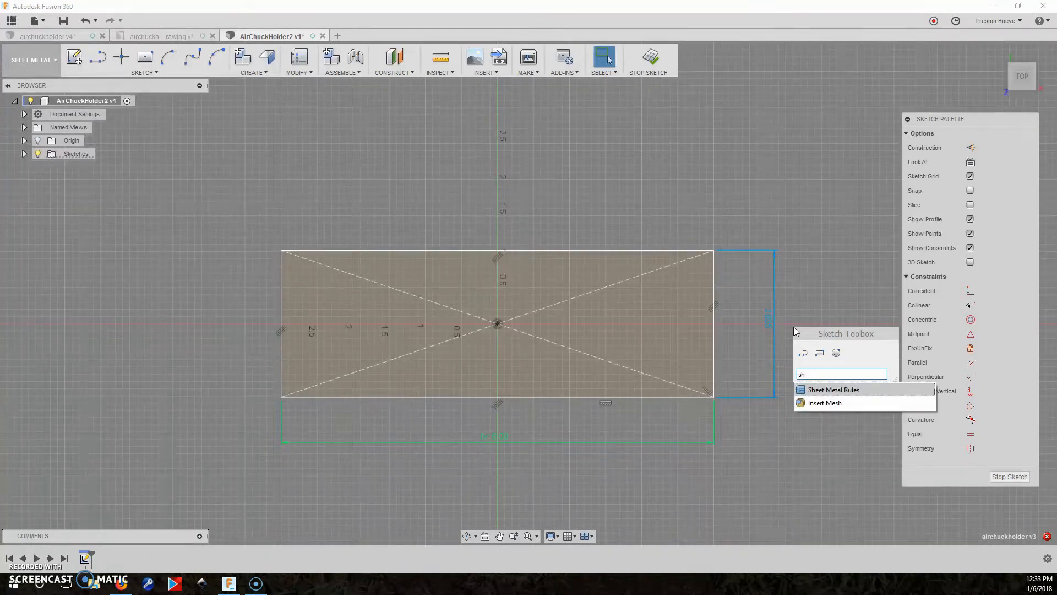
Set the rectangle's vertical dimension to the shelf parameter and finish the sketch.
double_click(768, 324)
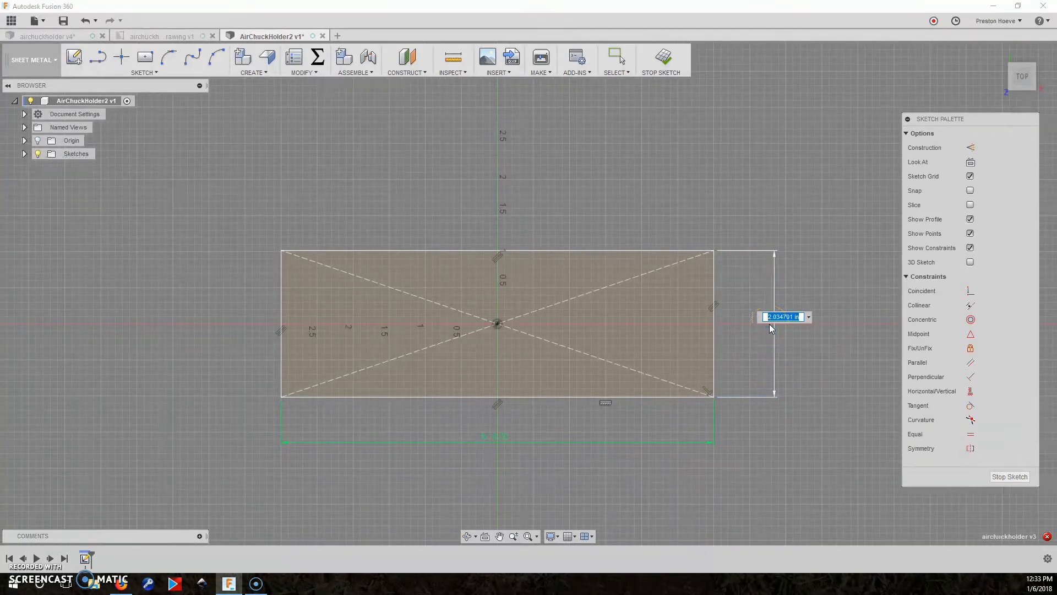
text(shelf)
key(Return)
key(Return)
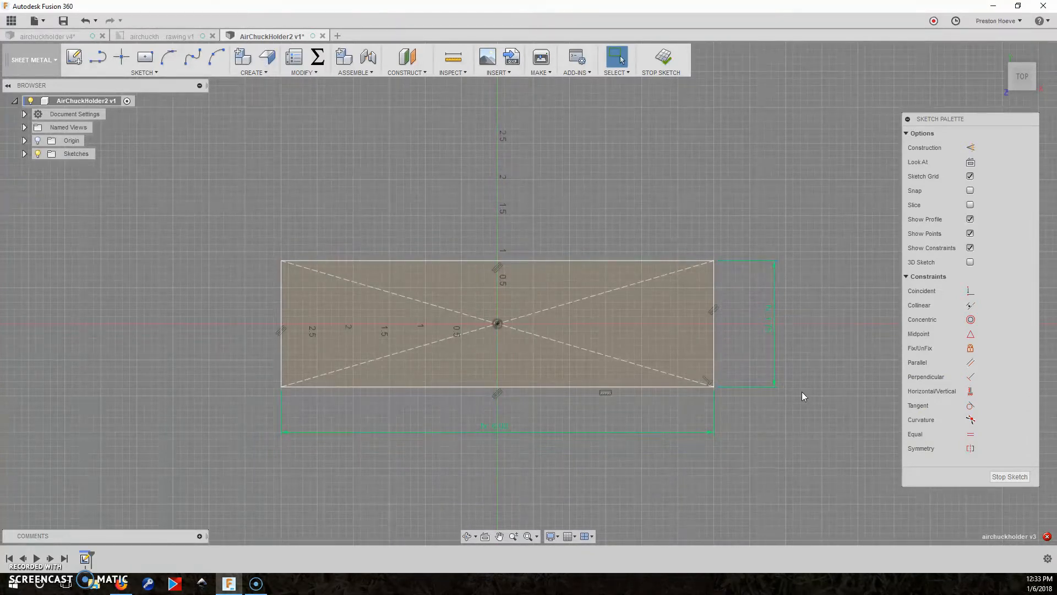
click(1009, 477)
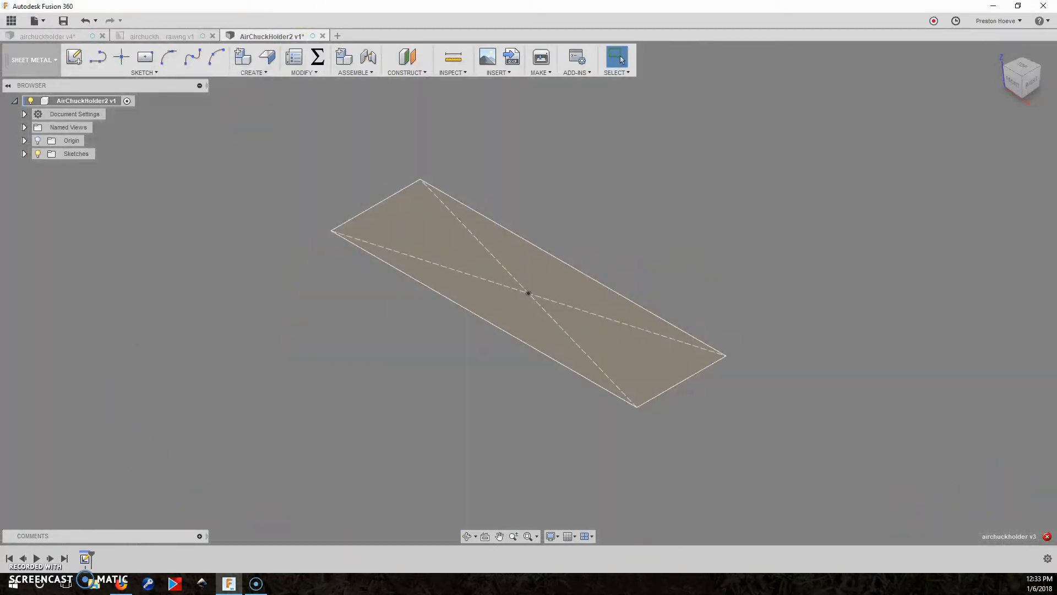
Create a base flange from the rectangle profile as a new body using the Steel (in) sheet metal rule.
click(269, 57)
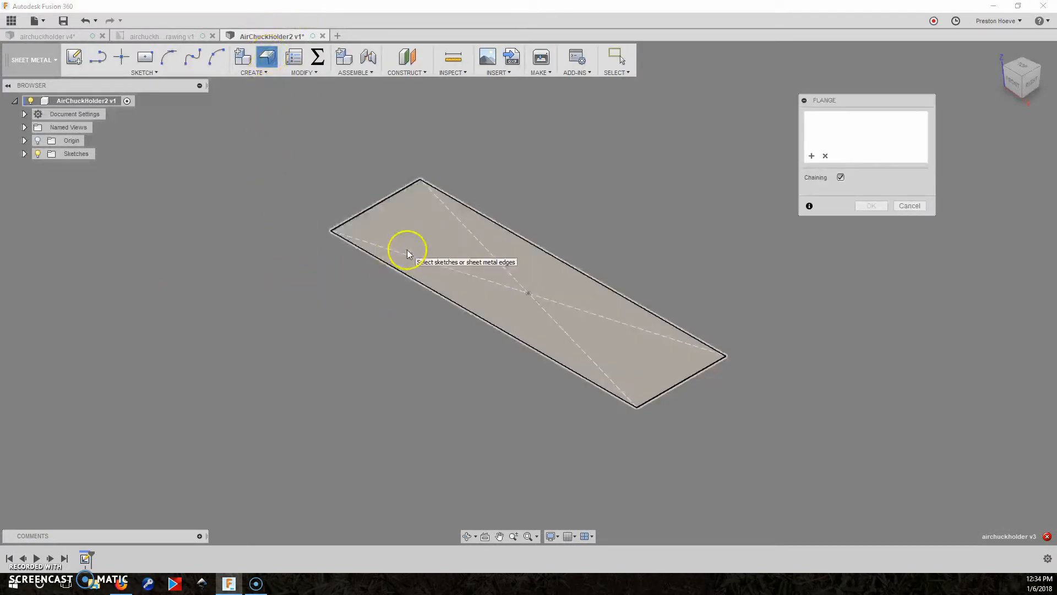
click(446, 254)
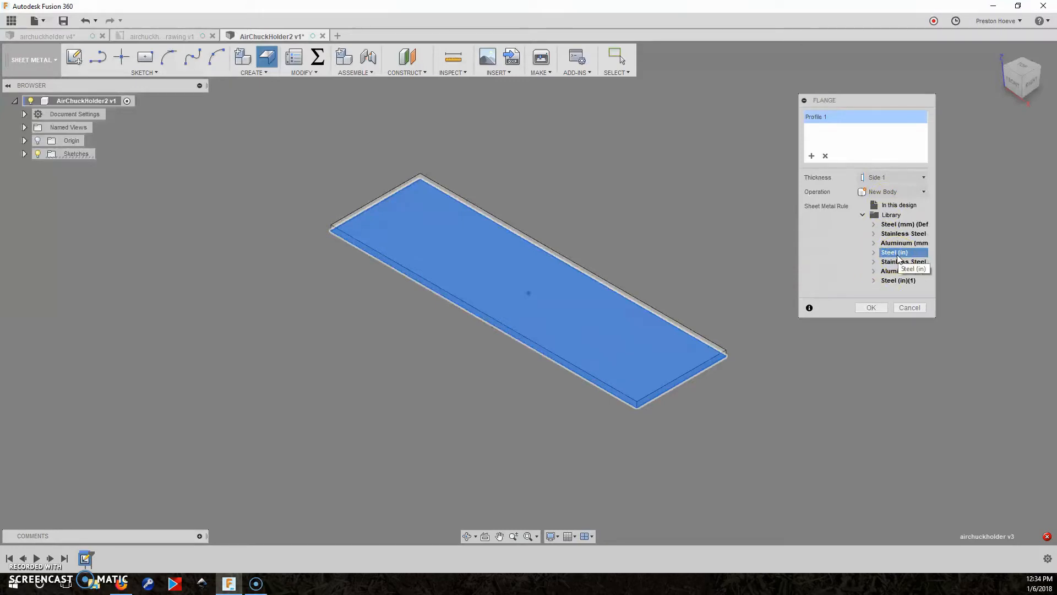
click(869, 334)
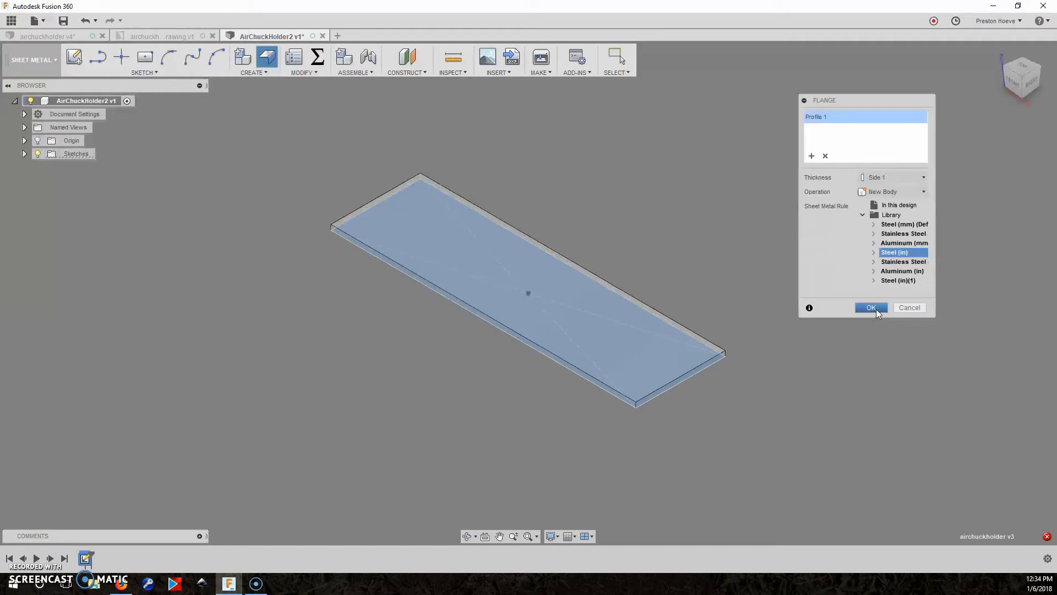
click(870, 308)
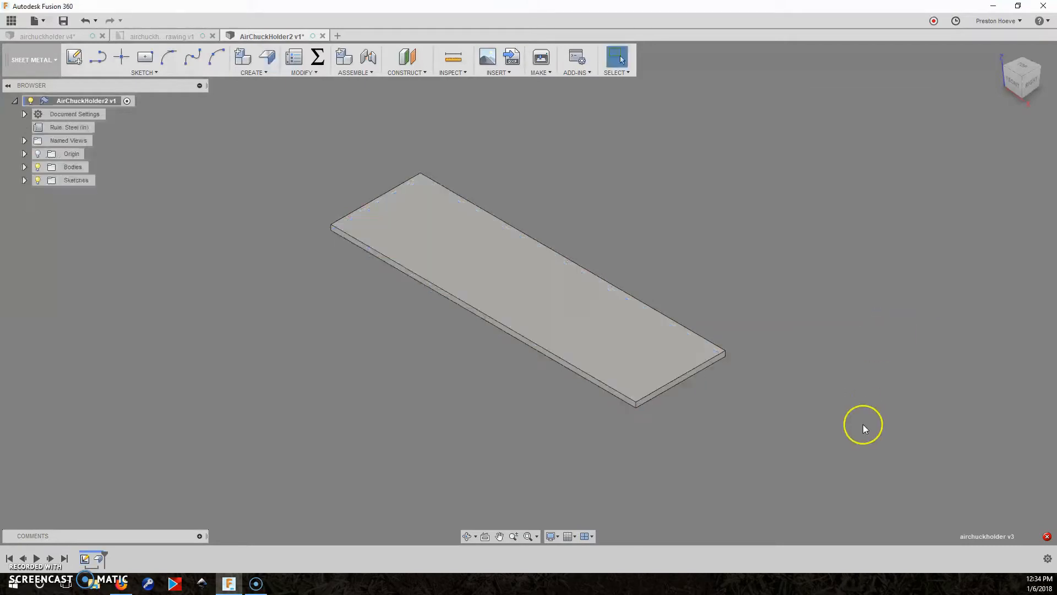
Add a full-edge flange along one long top edge of the plate with a height of 0.25 in and an angle of 30 degrees.
scroll(863, 428, up, 4)
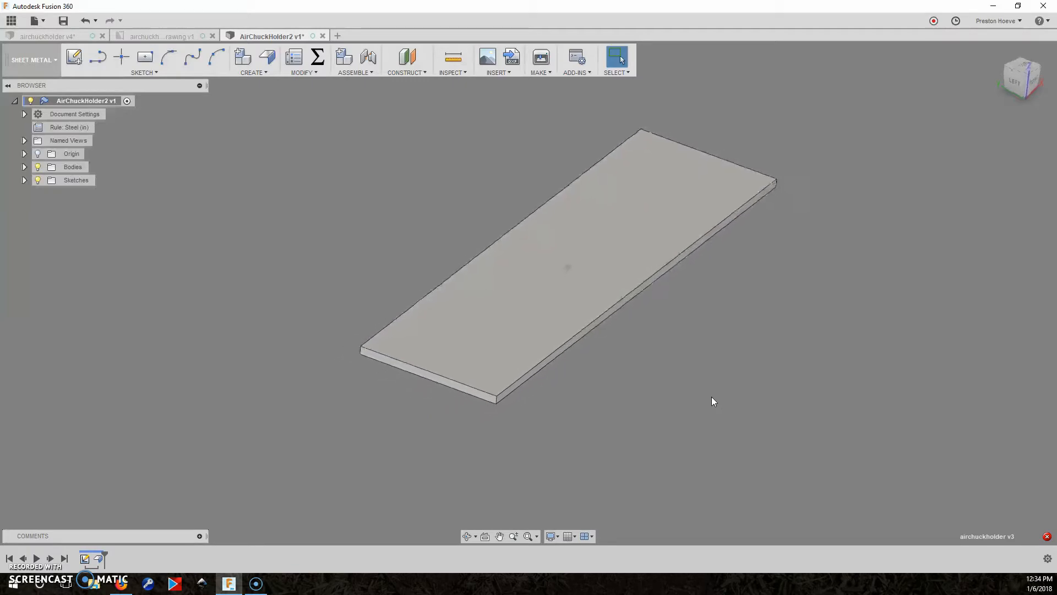
click(374, 284)
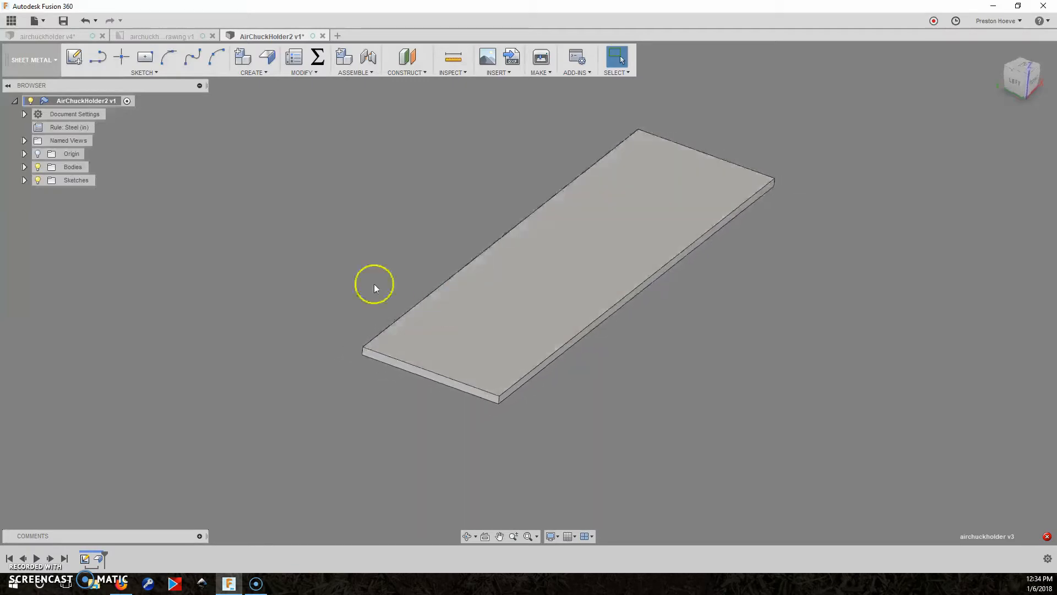
click(268, 57)
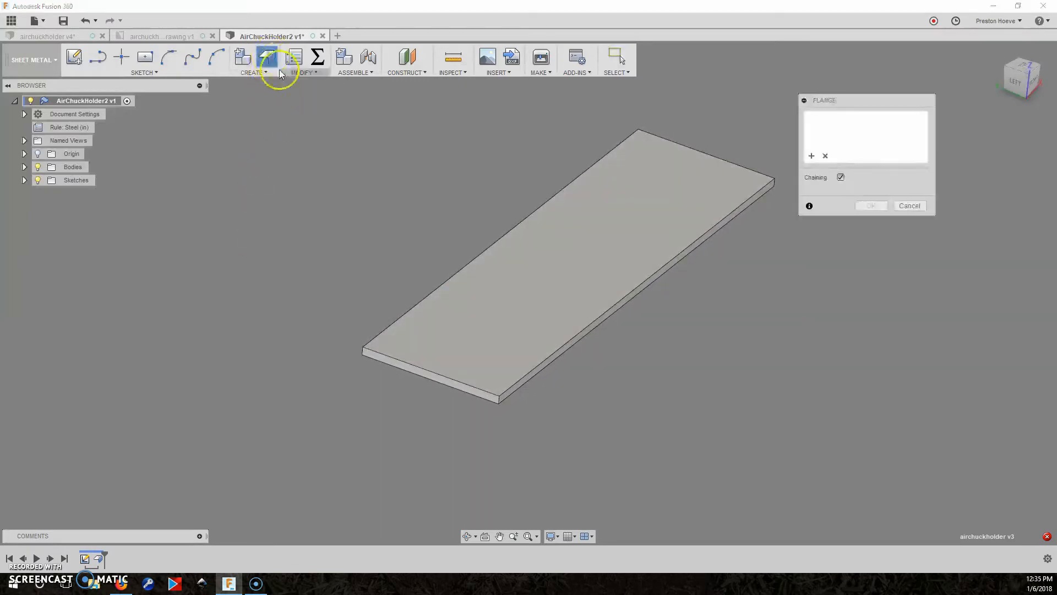
click(594, 325)
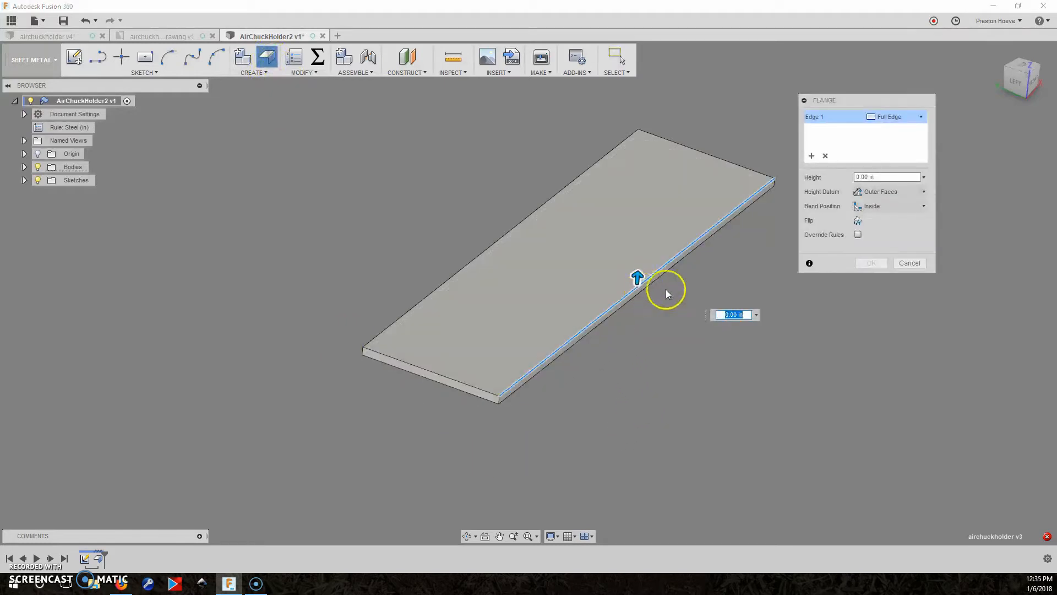
drag(638, 276, 643, 236)
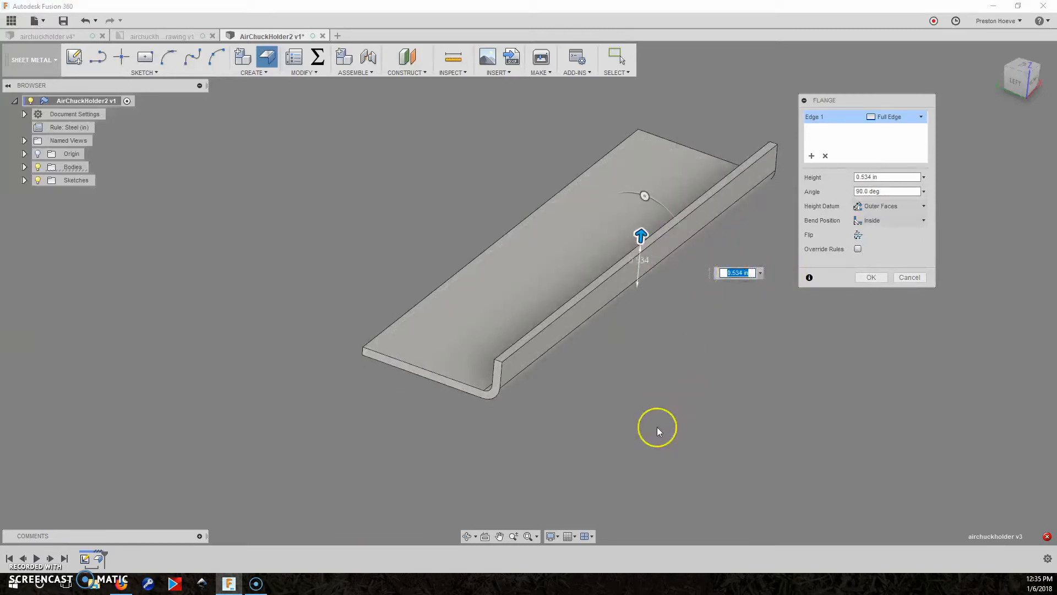
key(BackSpace)
text(.25)
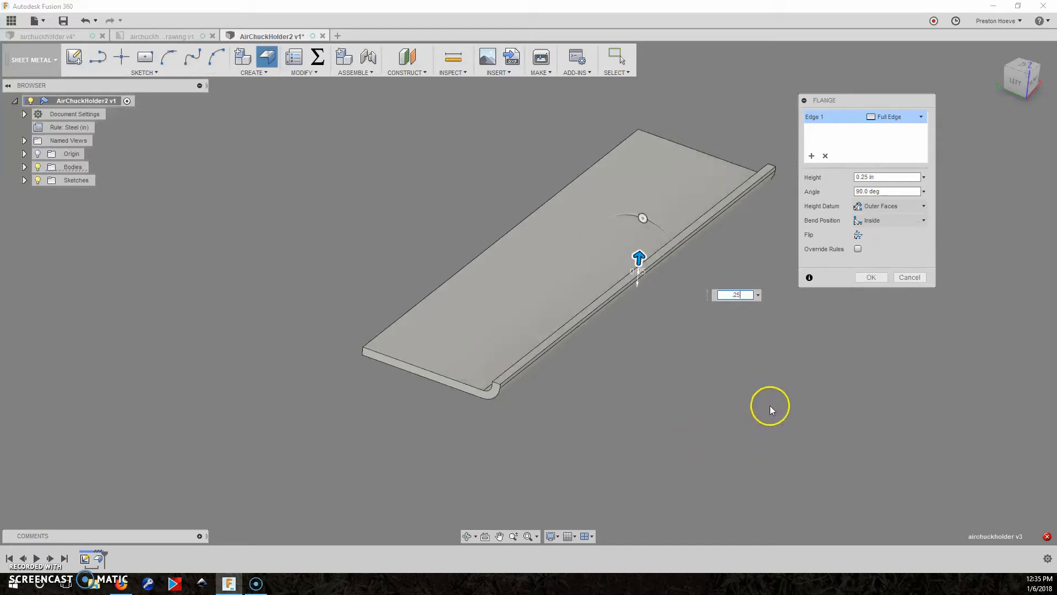
drag(891, 192, 841, 193)
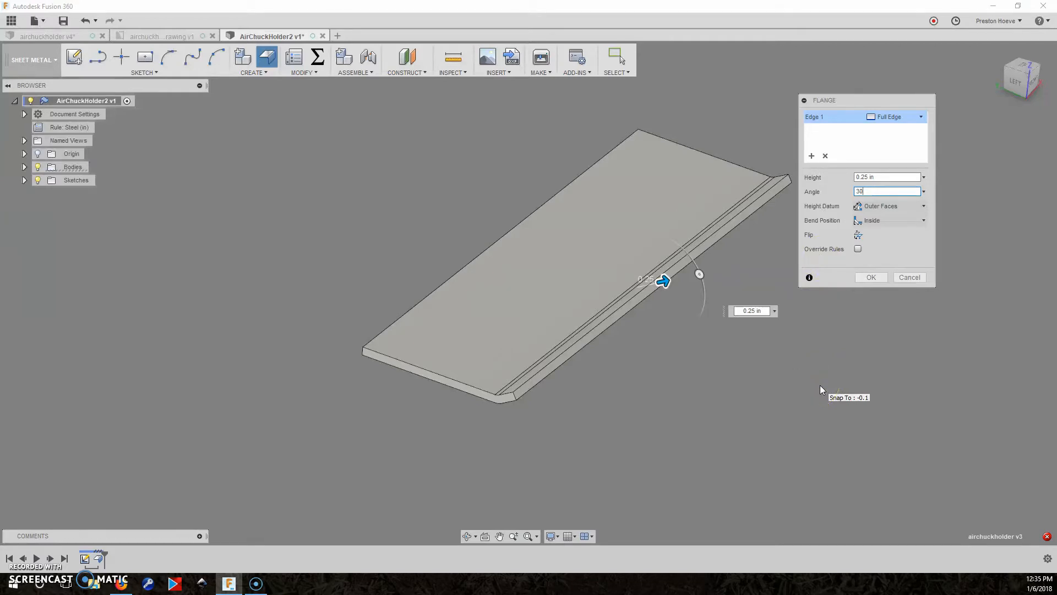
click(836, 337)
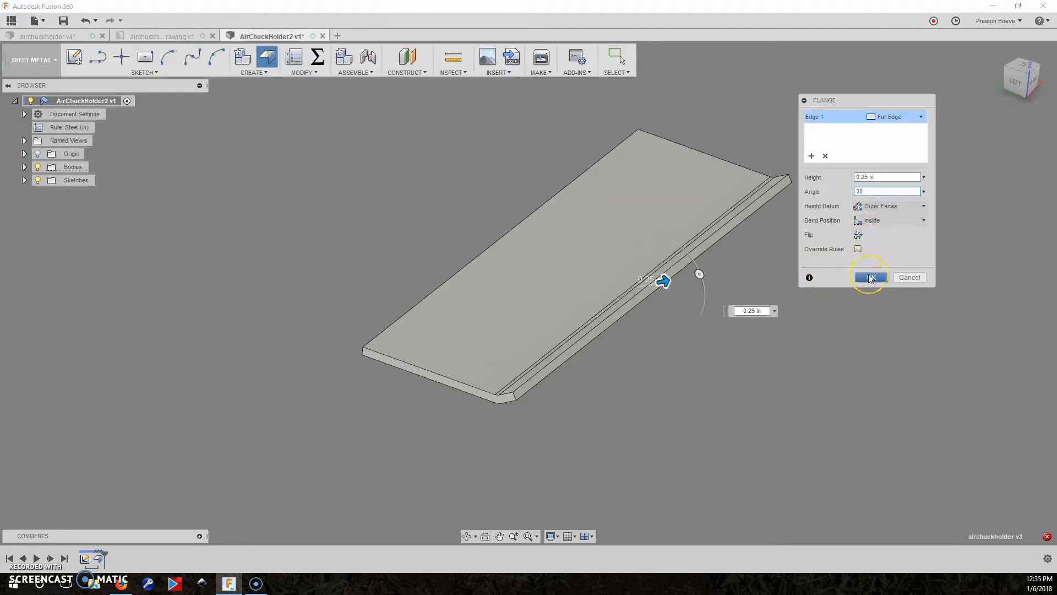
click(870, 278)
Add a downward 90-degree flange along the opposite long edge of the plate, with its height driven by the height parameter.
shift+middle_drag(868, 273, 414, 104)
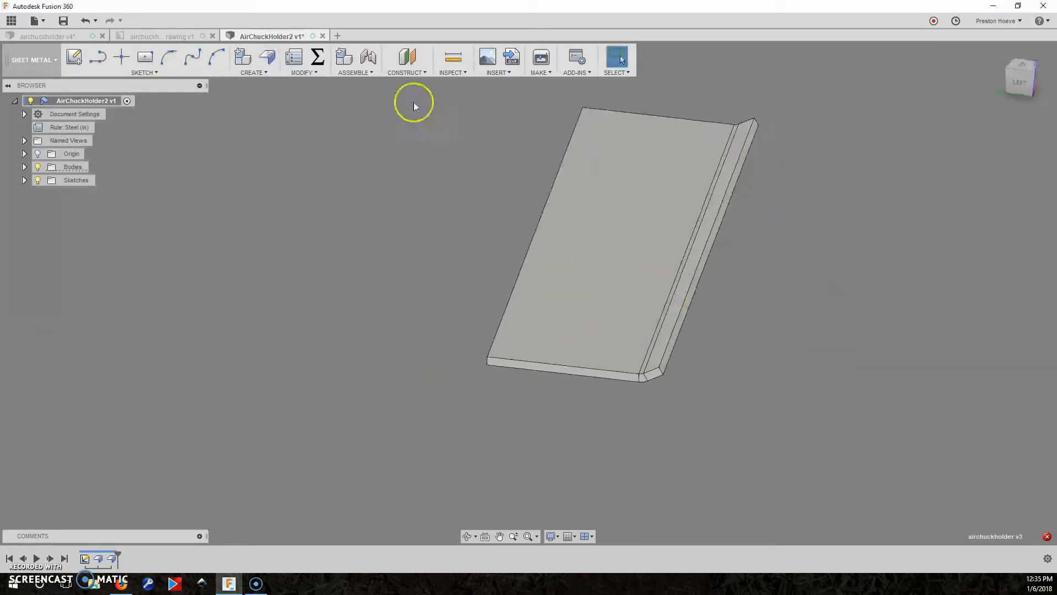
click(267, 56)
shift+middle_drag(436, 323, 553, 347)
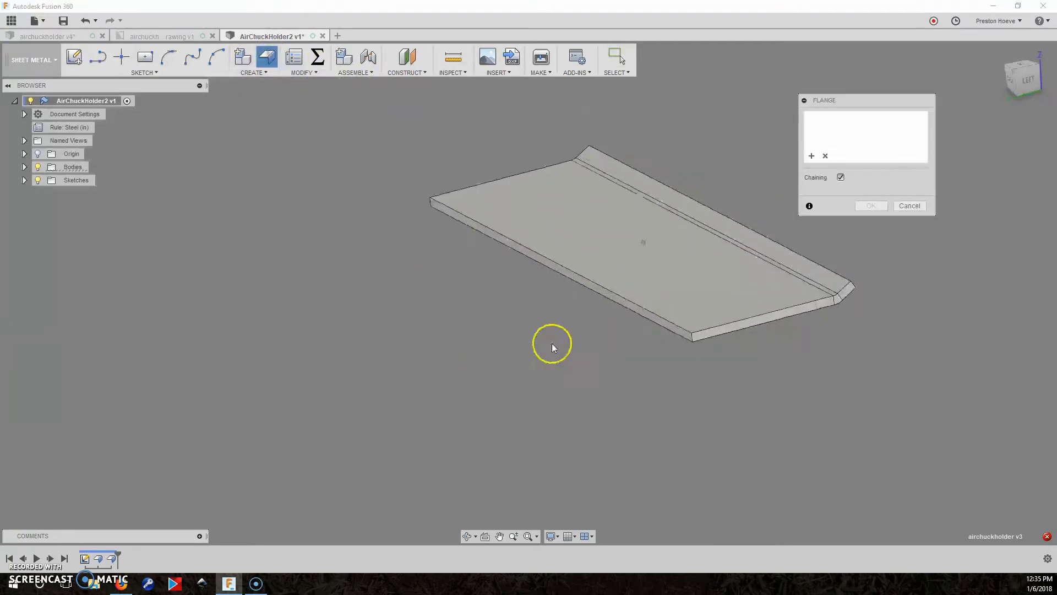
click(610, 303)
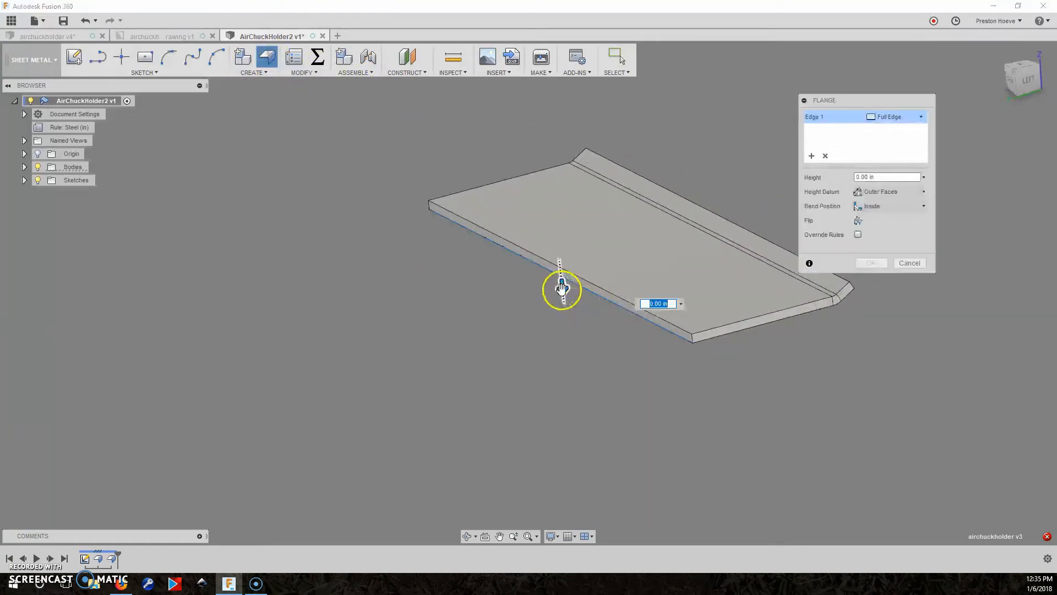
drag(562, 288, 573, 383)
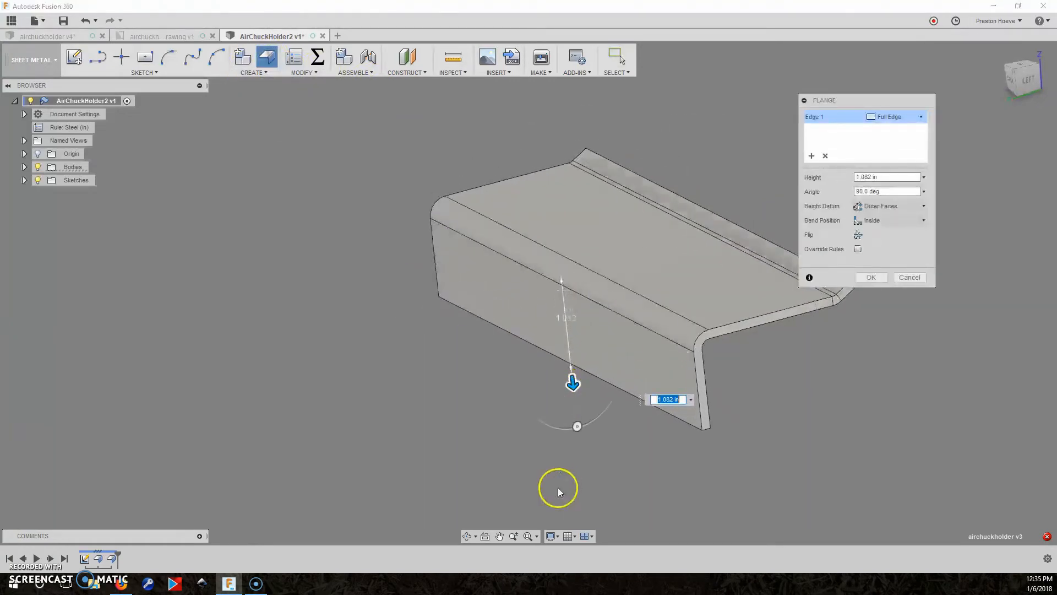
text(hei)
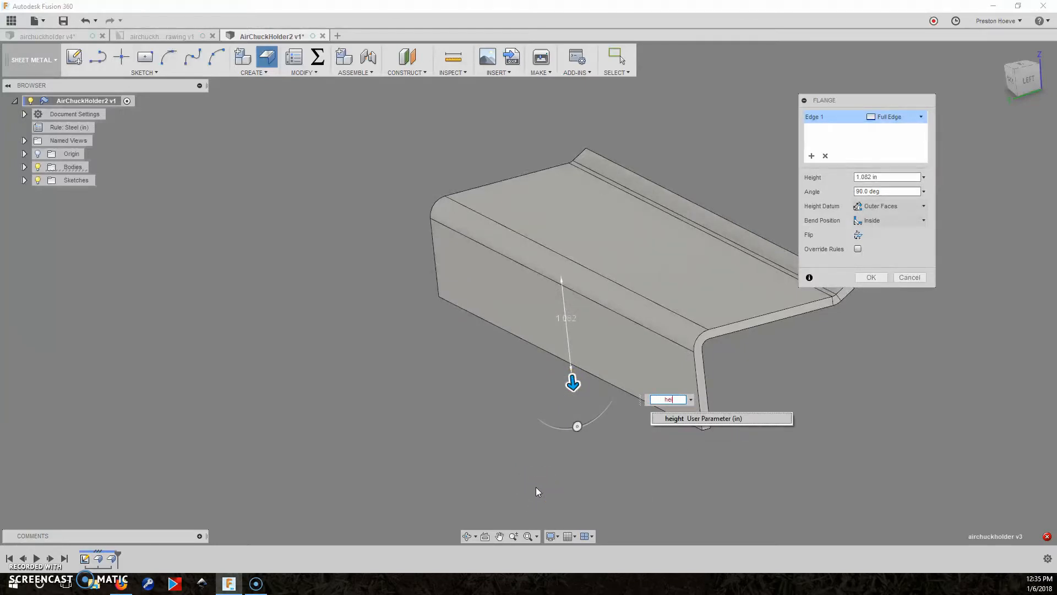
key(Return)
click(543, 484)
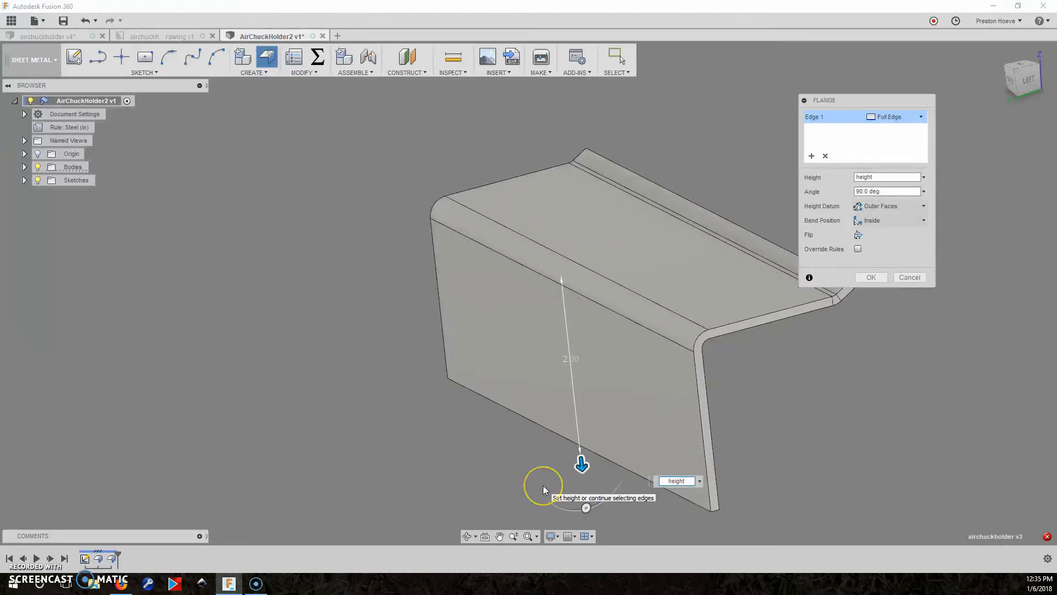
shift+middle_drag(542, 484, 402, 477)
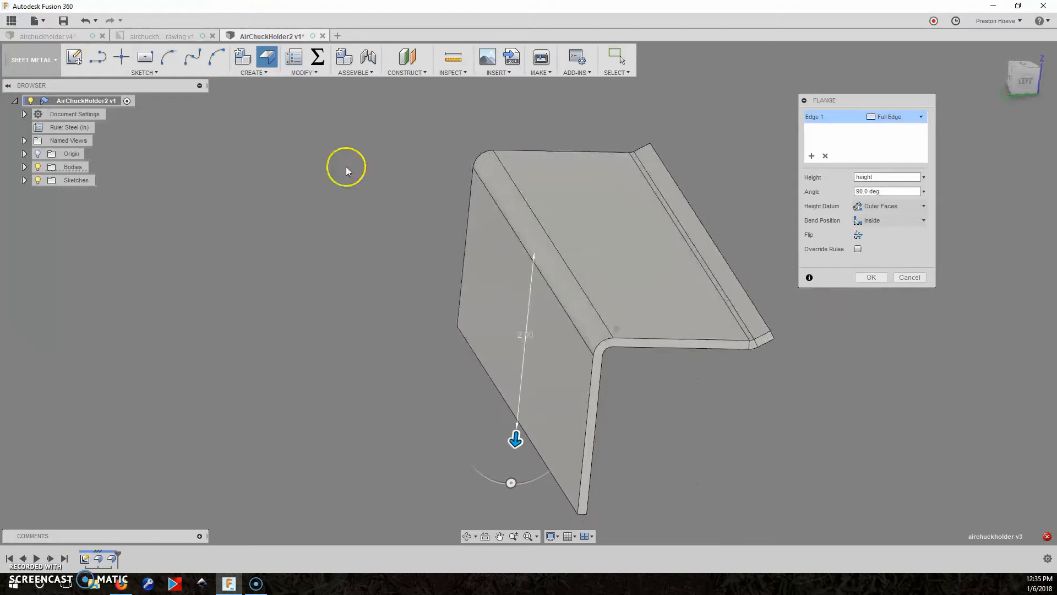
click(318, 65)
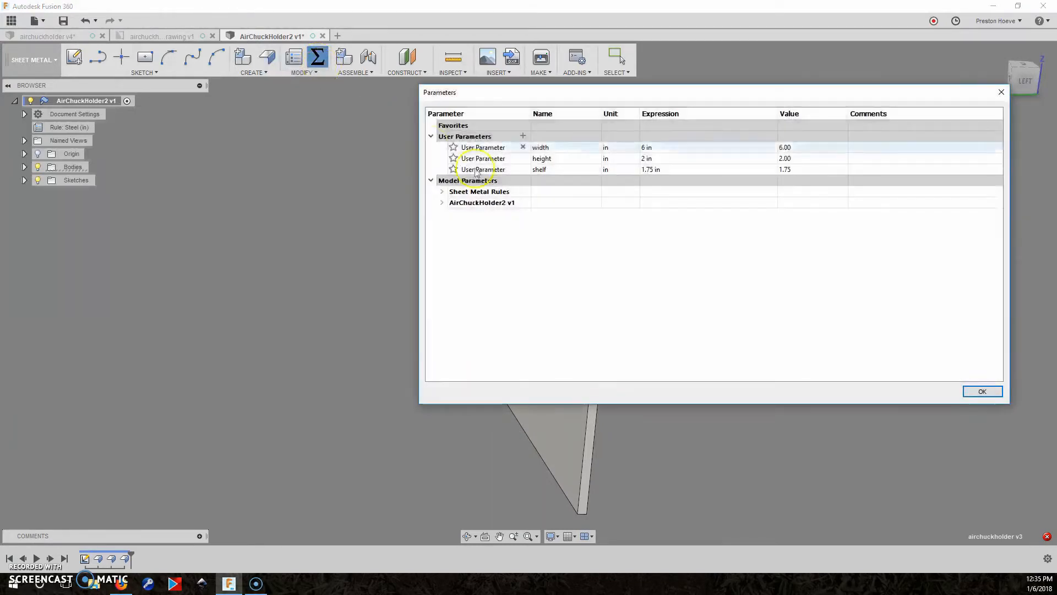
click(989, 392)
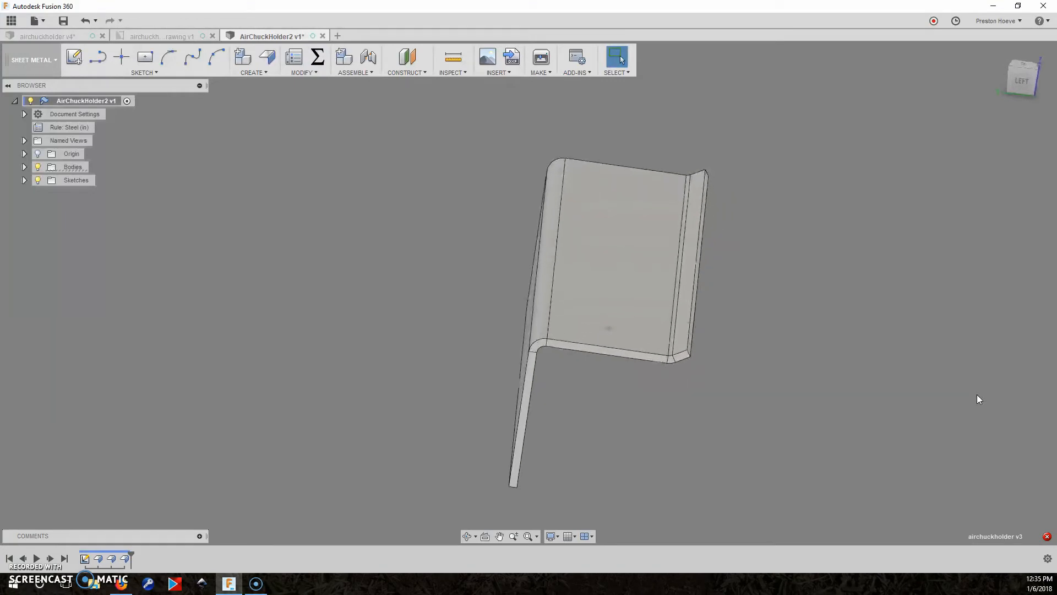
Change the expression of the height user parameter to 1.5 in.
click(970, 346)
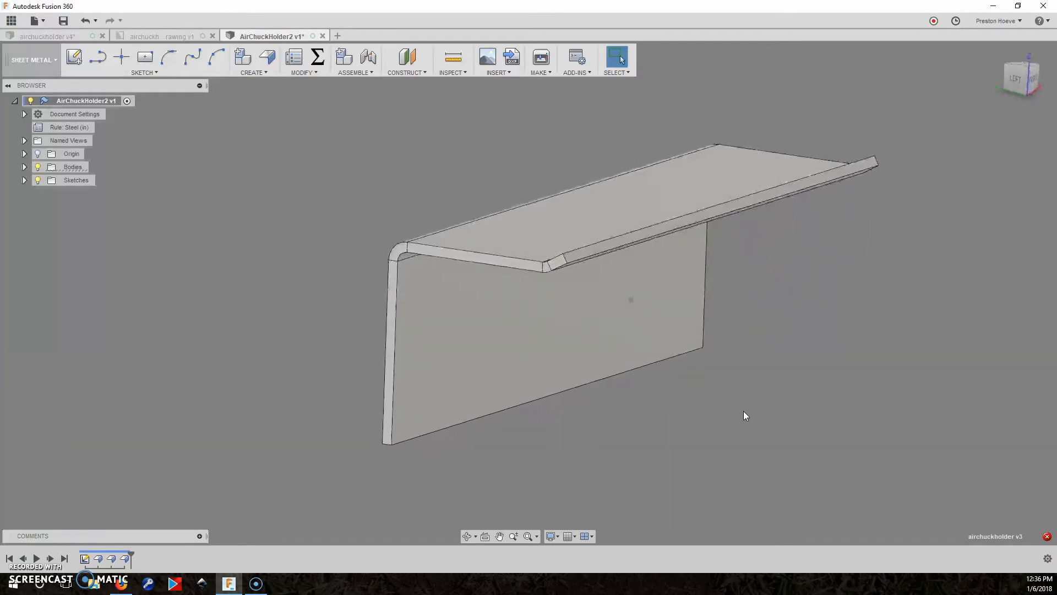
click(317, 56)
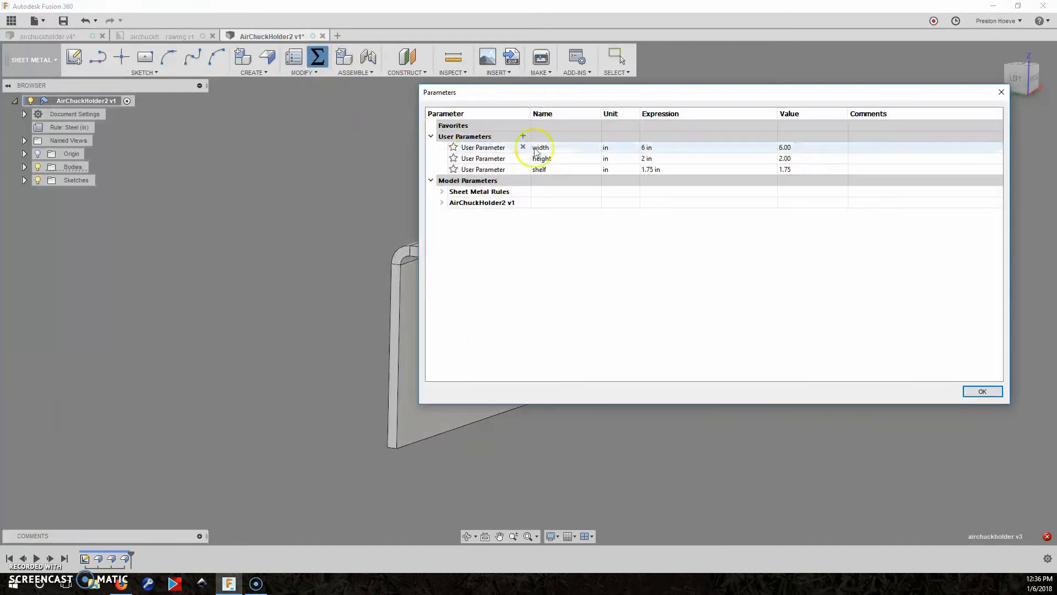
click(664, 158)
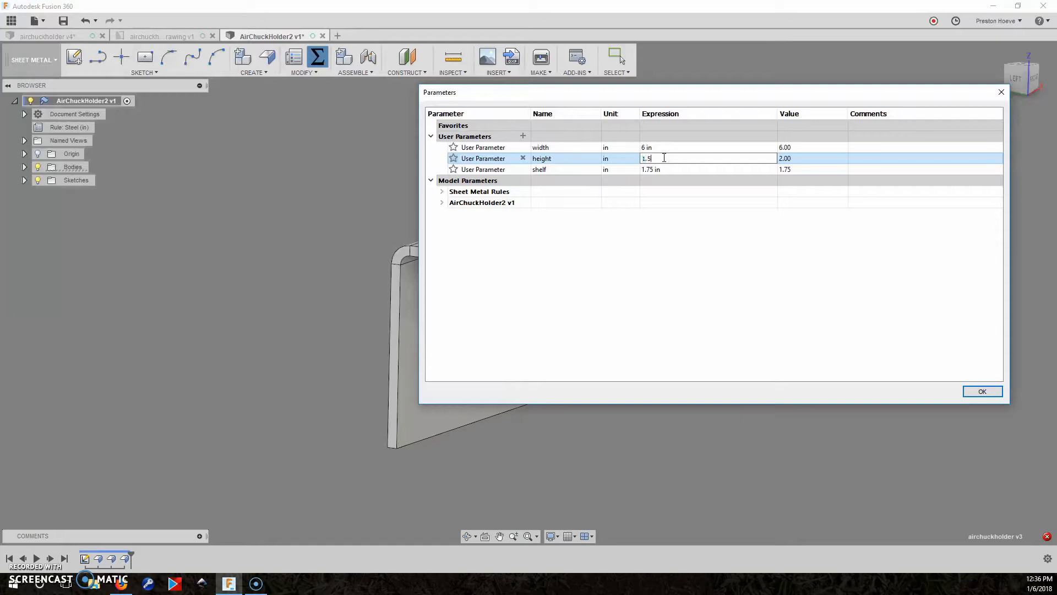
key(Return)
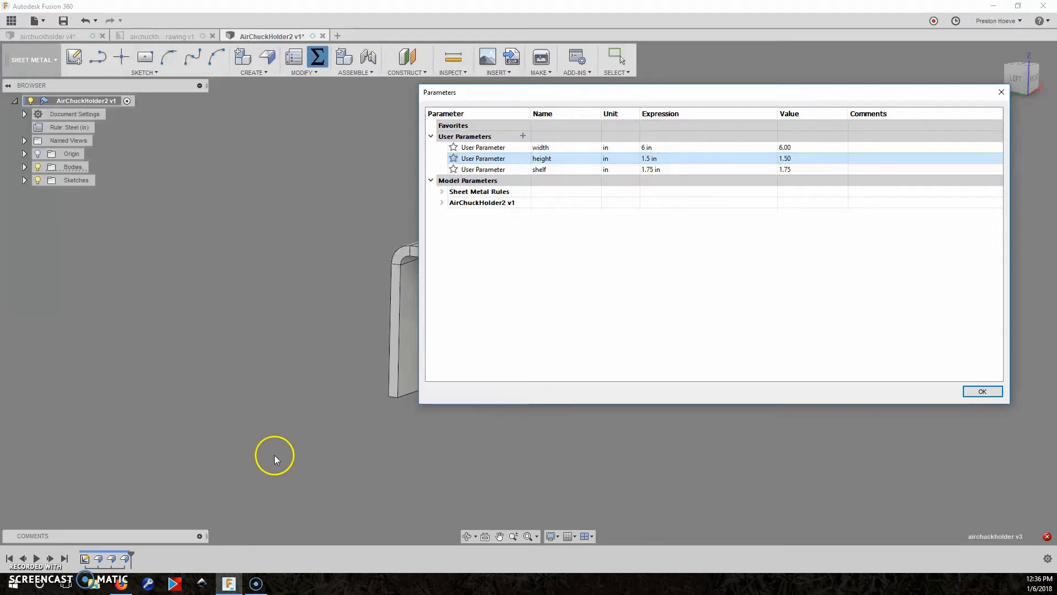
click(973, 398)
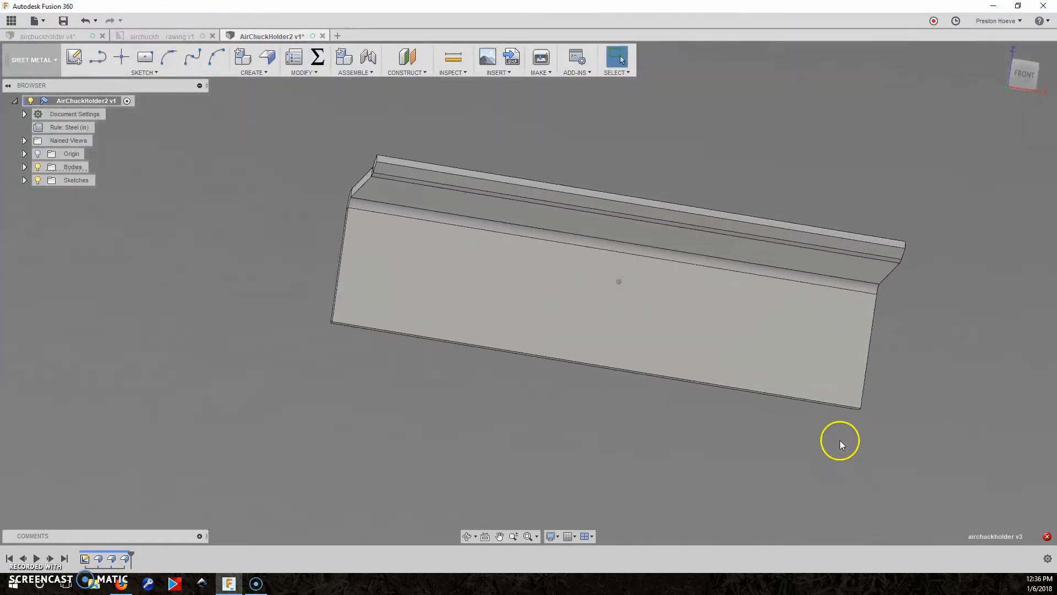
Start a sketch on the outer face of the tall vertical flange and draw a center-point circle near its left end.
click(74, 57)
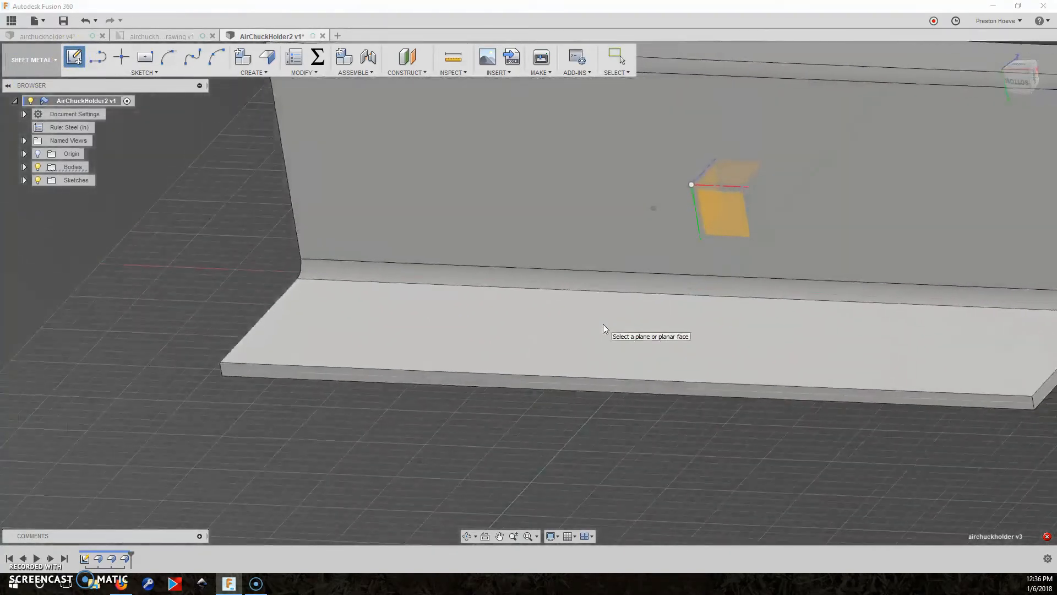
click(366, 350)
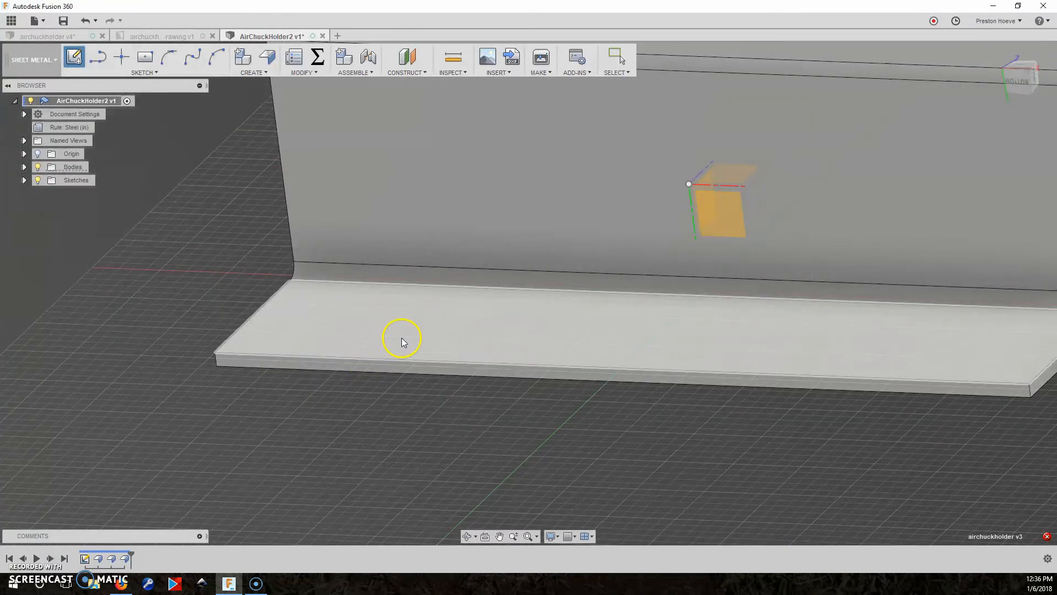
click(402, 338)
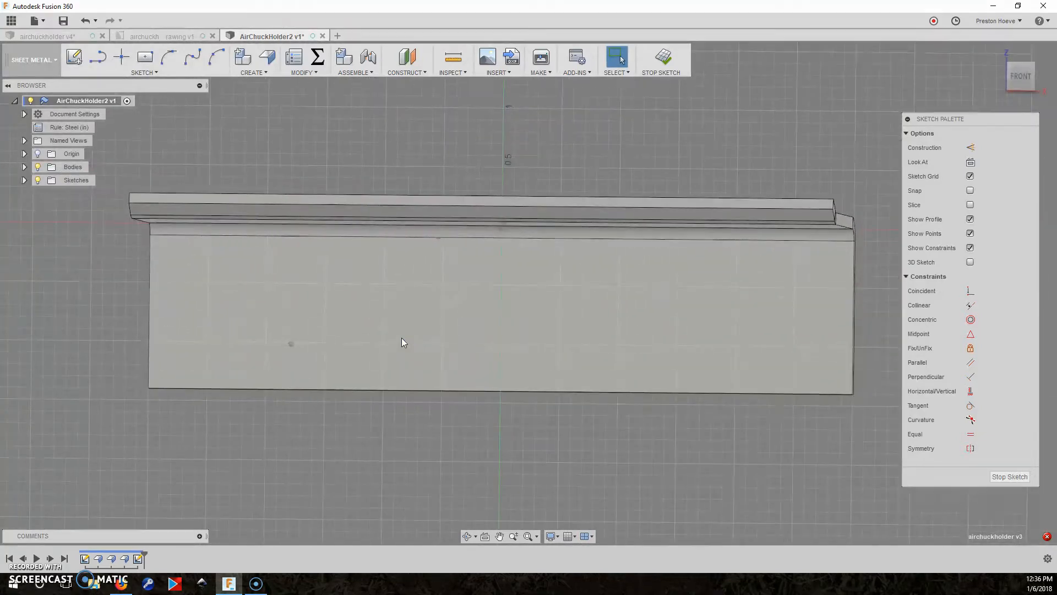
click(1018, 76)
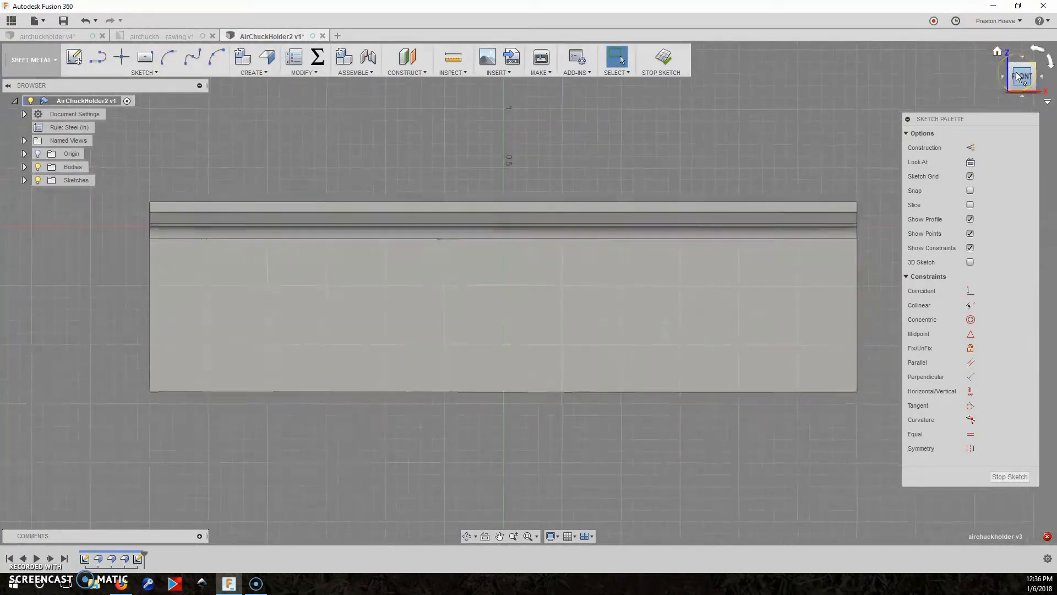
key(c)
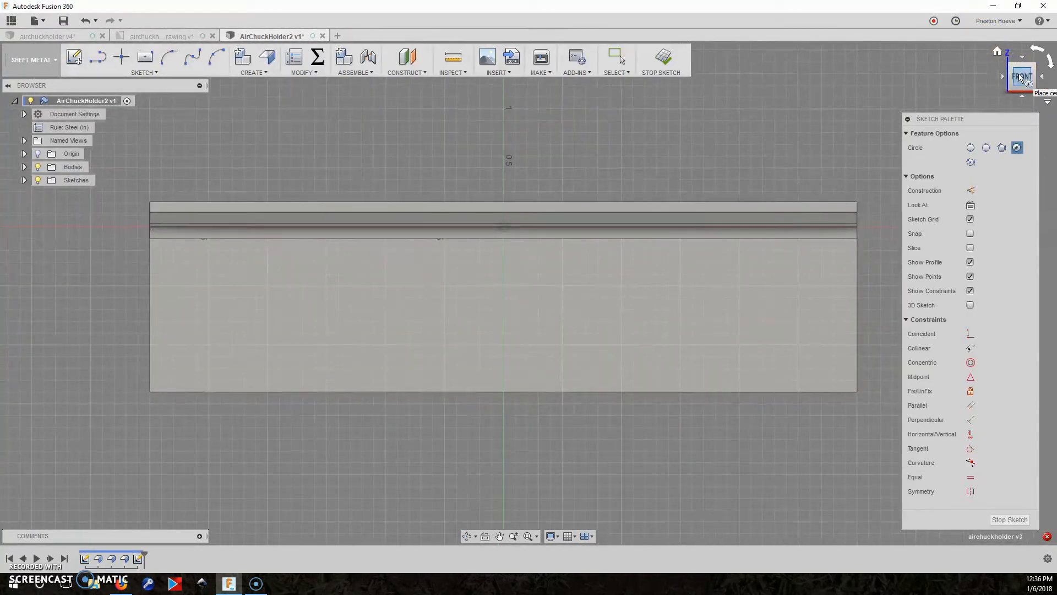
click(248, 305)
click(278, 326)
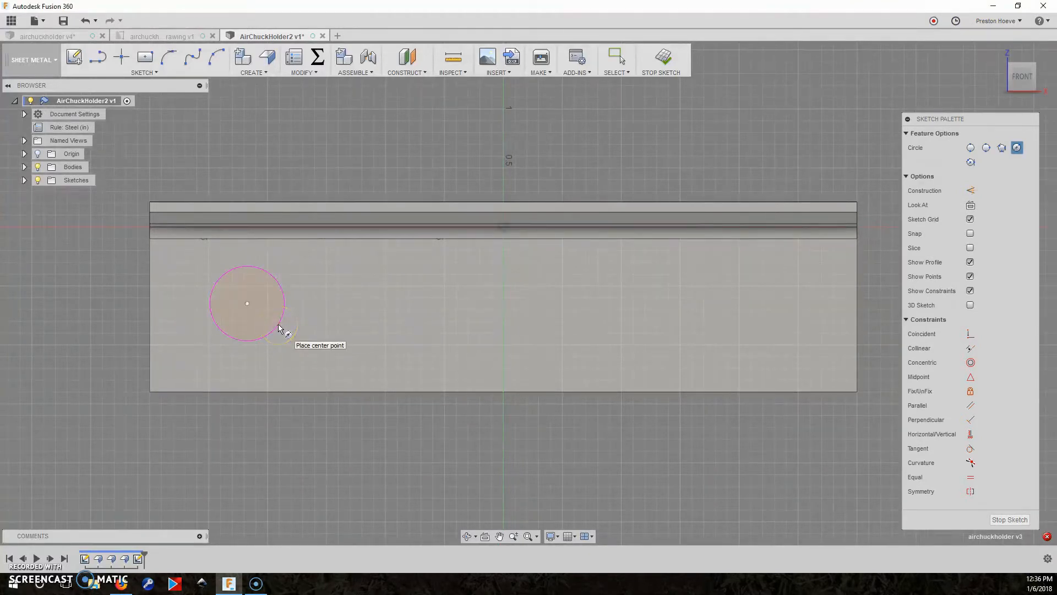
Draw a second circle about 0.73 in in diameter near the flange's right end and set the left circle's diameter to .200 in.
click(714, 283)
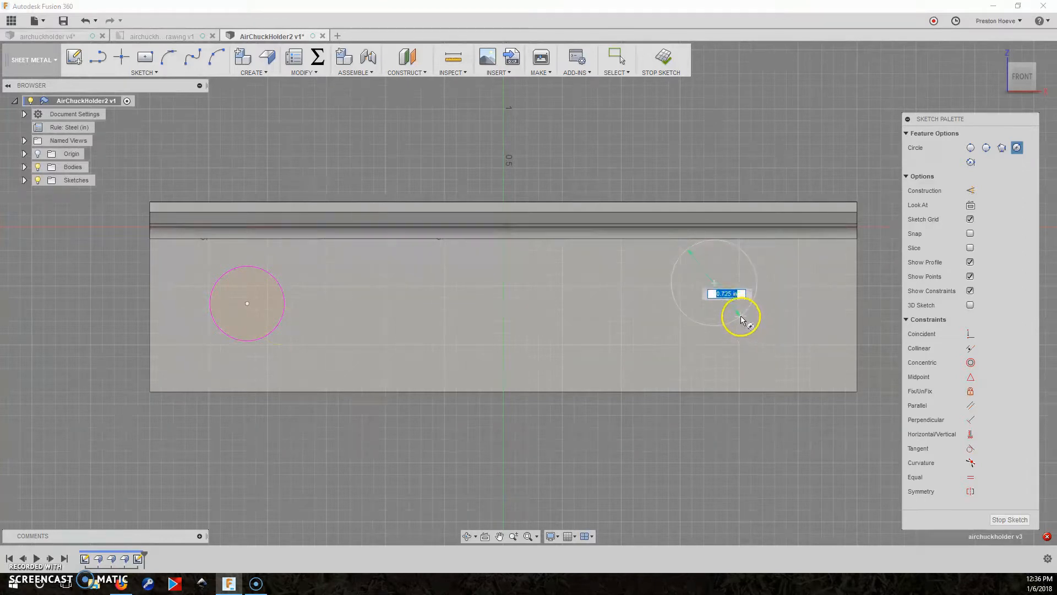
click(741, 320)
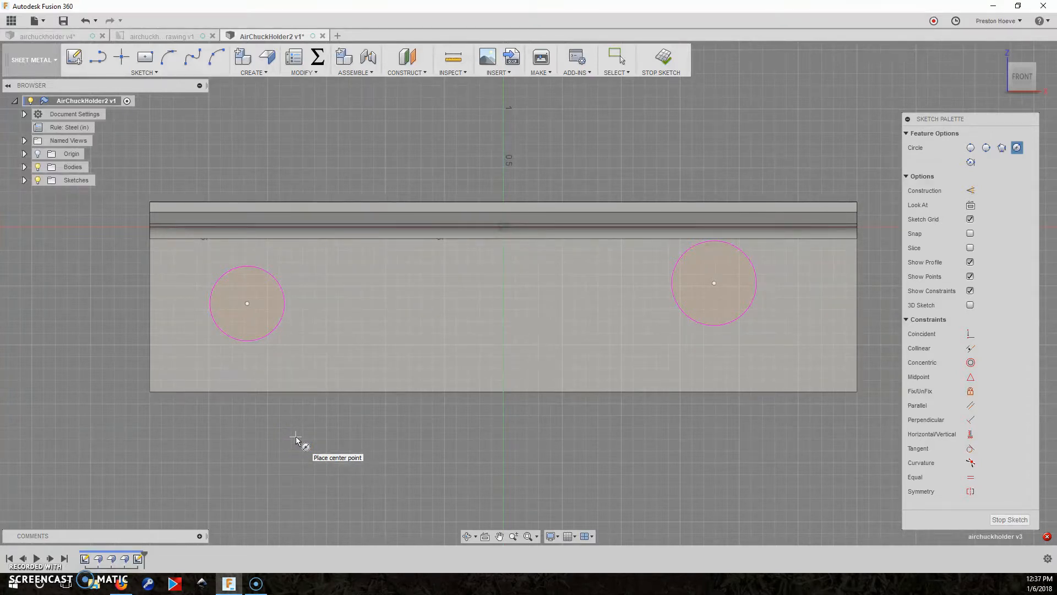
key(d)
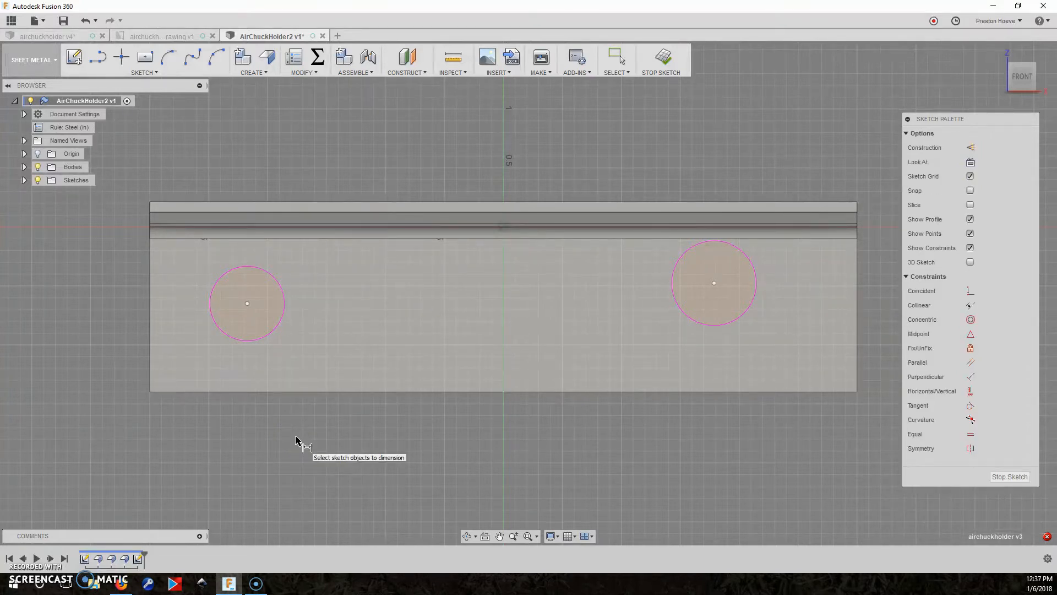
click(260, 337)
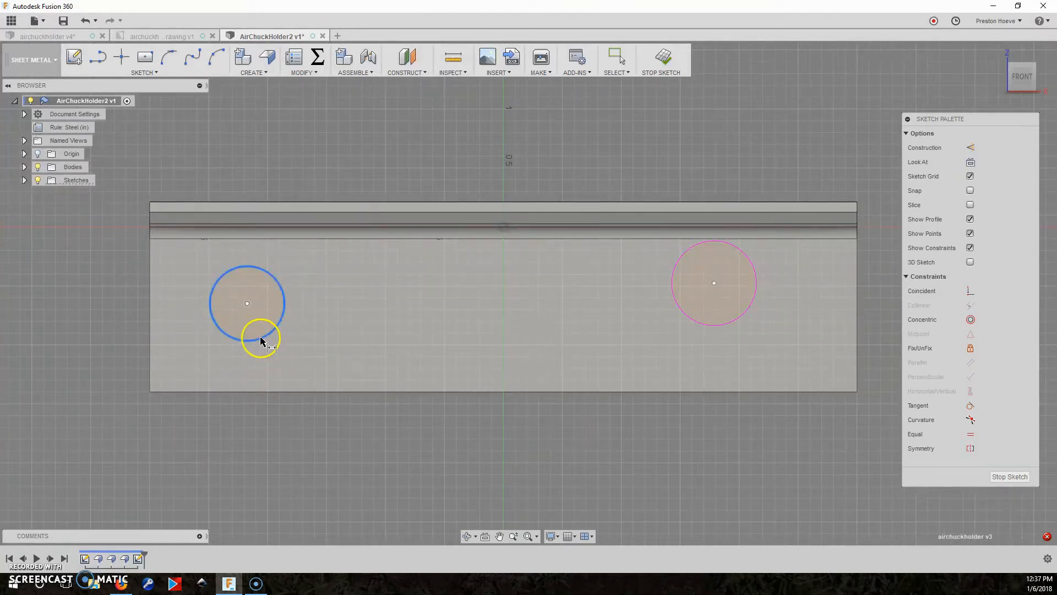
click(236, 312)
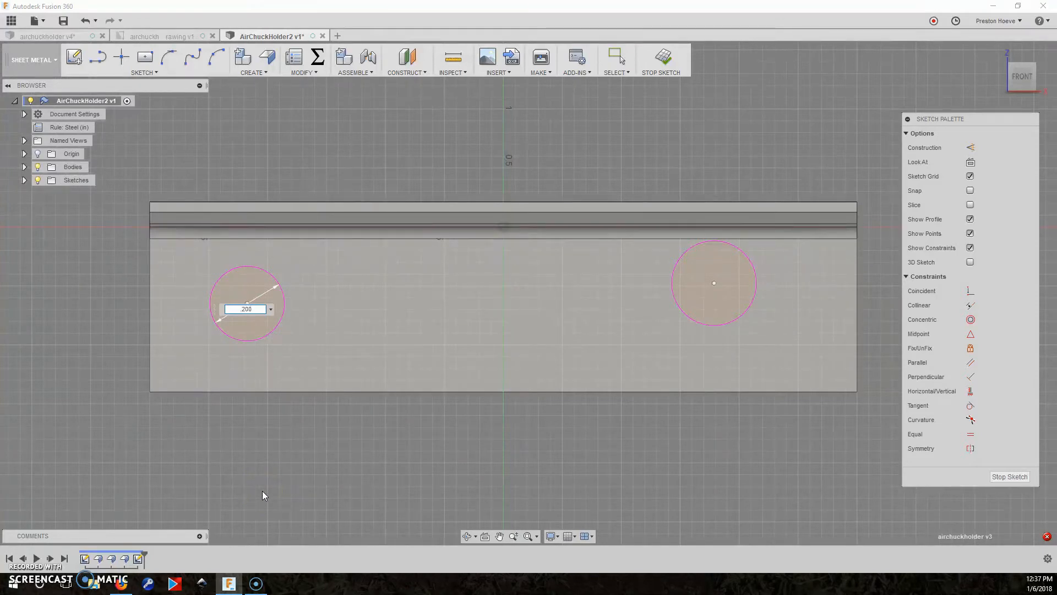
key(Return)
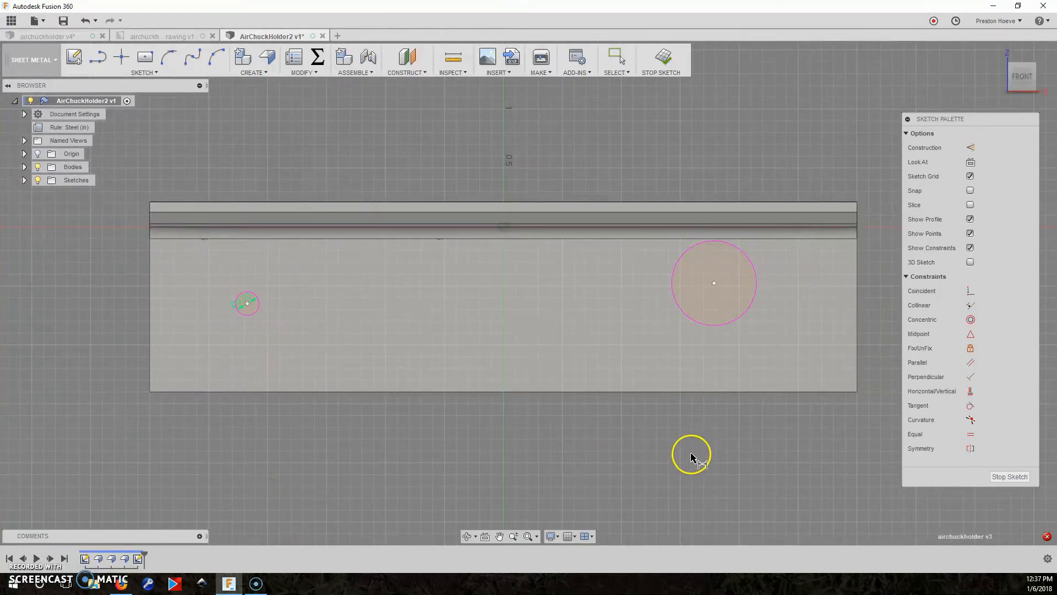
Apply an Equal constraint between the left and right circles on the flange.
click(969, 435)
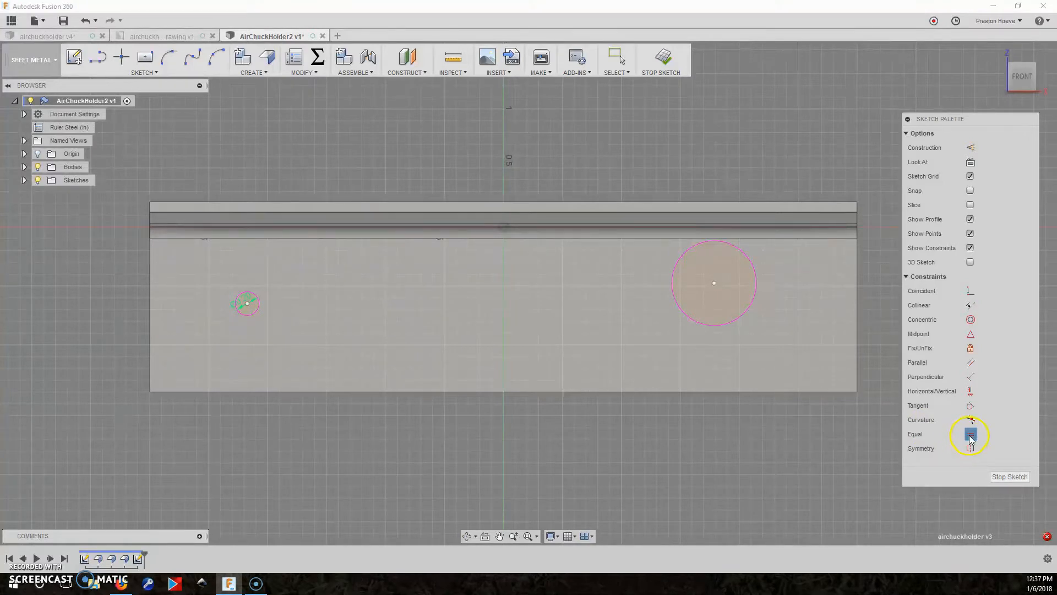
click(259, 309)
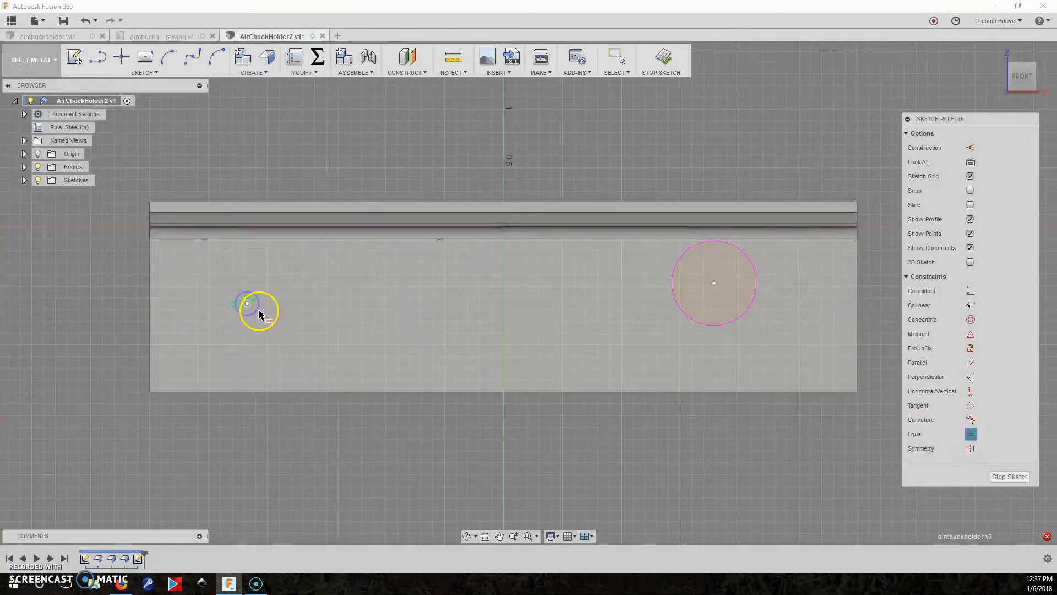
click(696, 322)
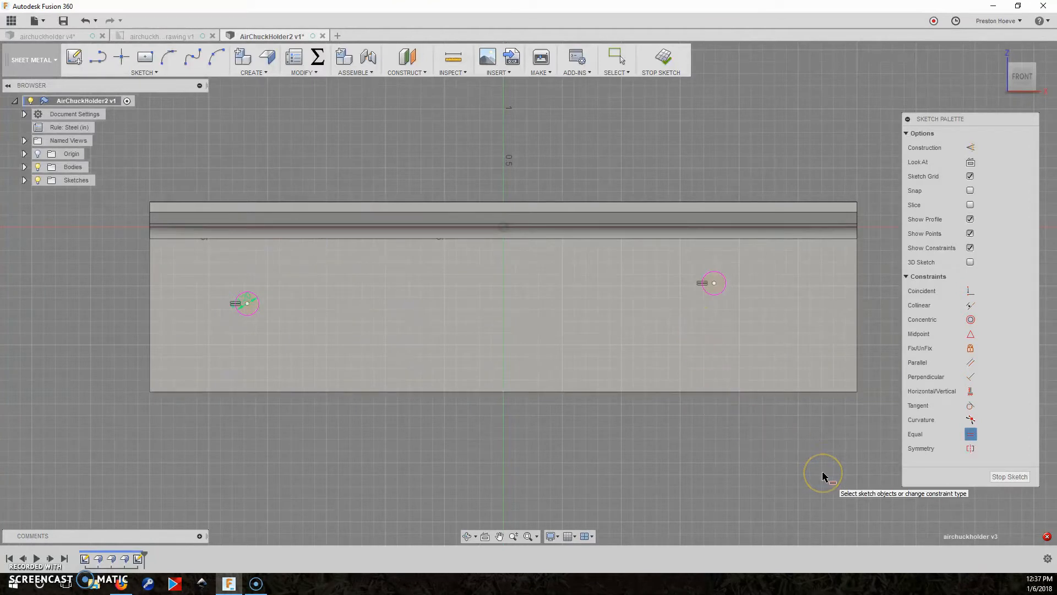
Dimension the left circle's center 1.25 in from the left vertical edge of the flange.
scroll(823, 477, down, 1)
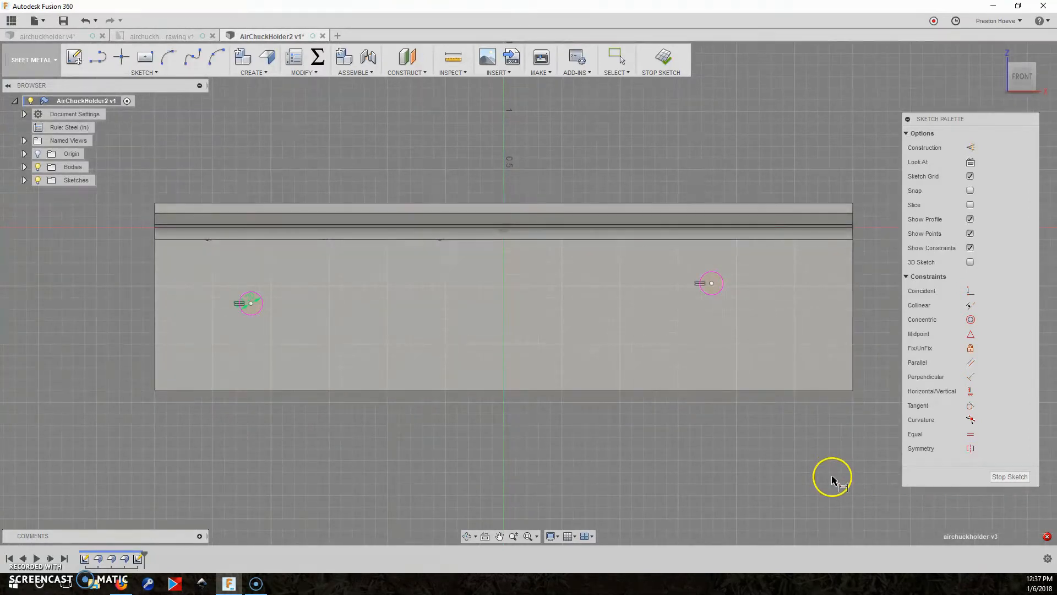
click(251, 304)
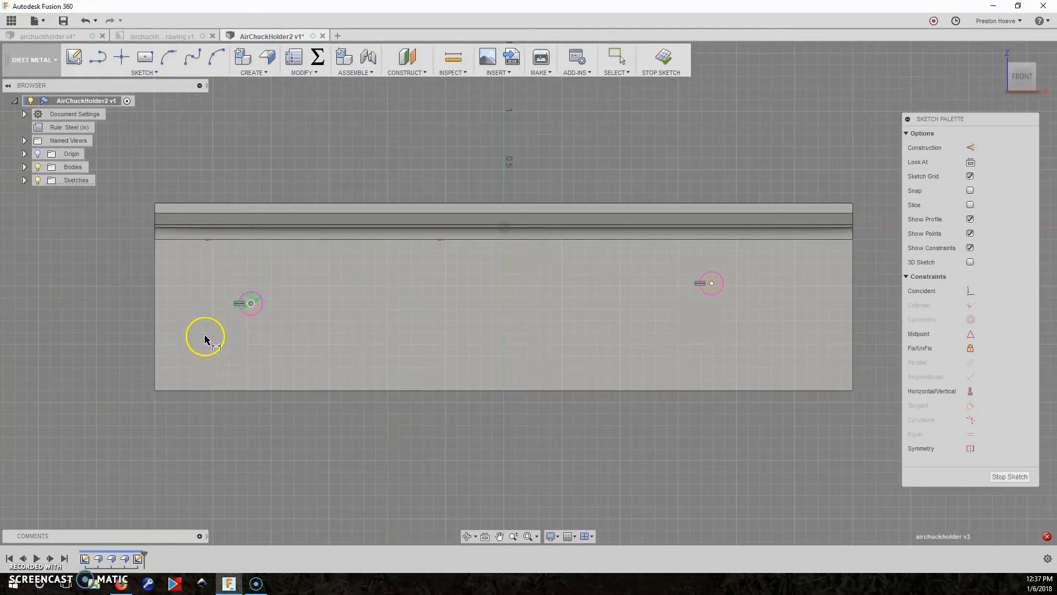
click(155, 302)
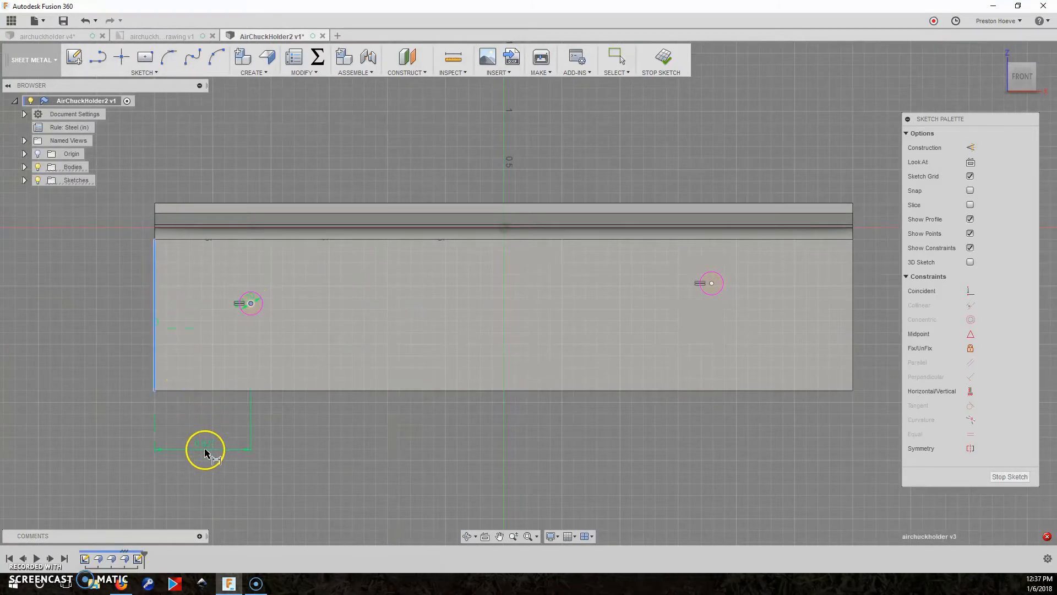
click(204, 450)
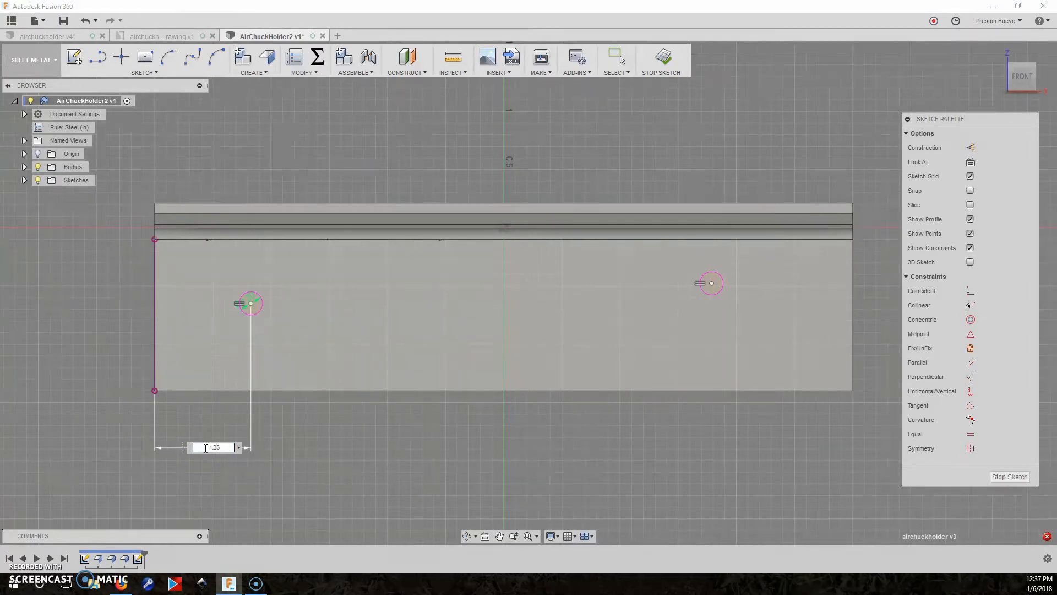
key(Return)
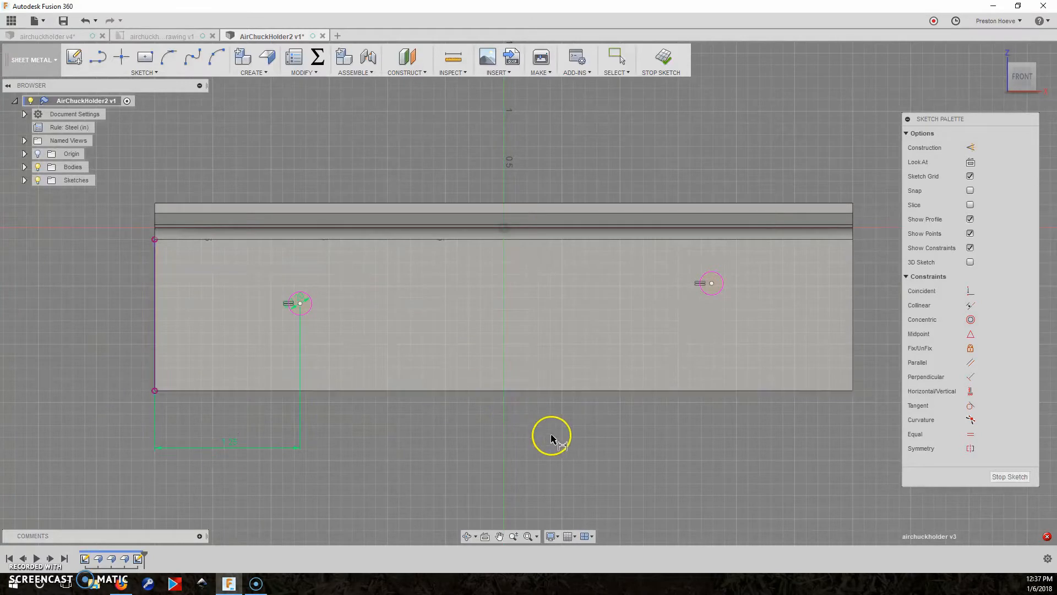
Dimension the right circle's center from the flange's right edge, linking the value to the left circle's edge-distance dimension d12.
click(711, 283)
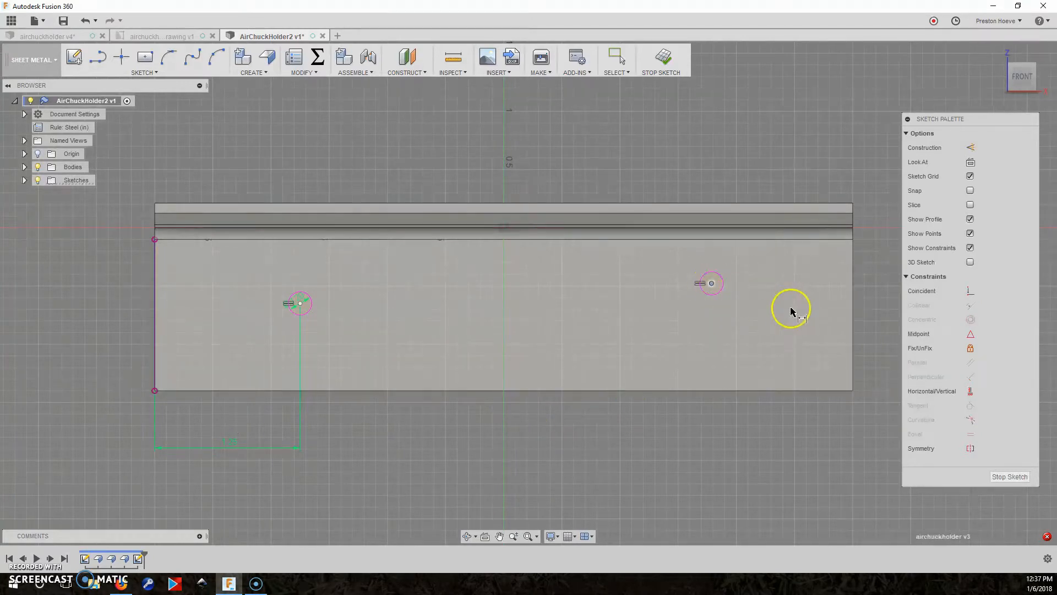
click(852, 286)
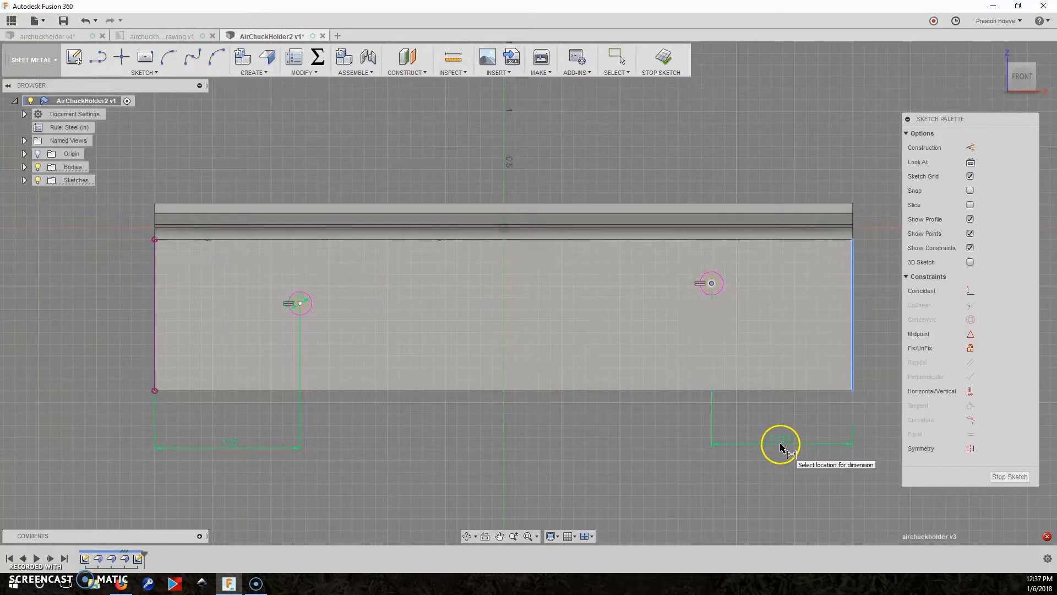
click(777, 448)
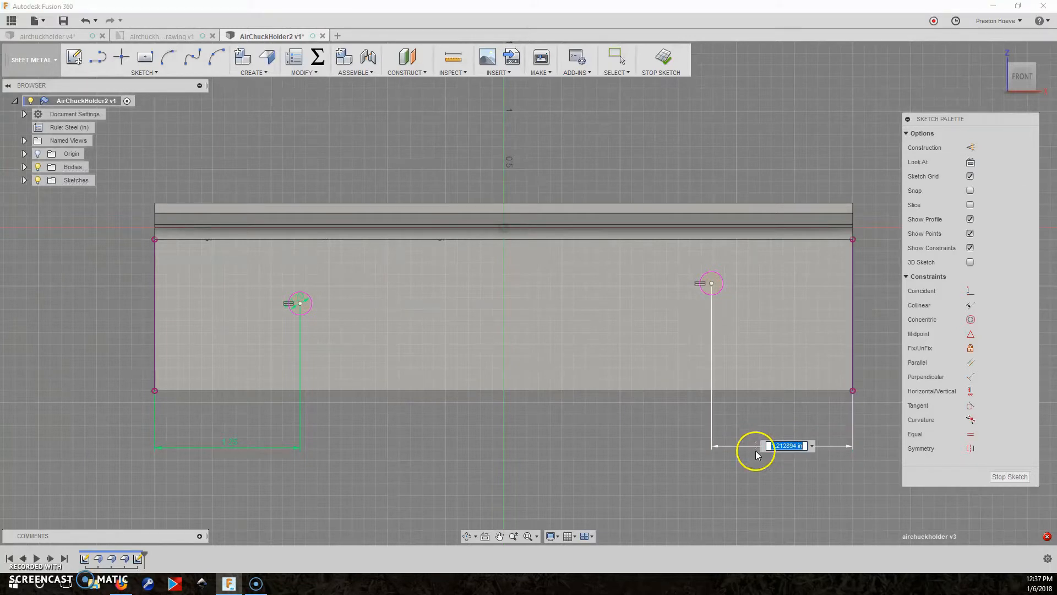
click(229, 444)
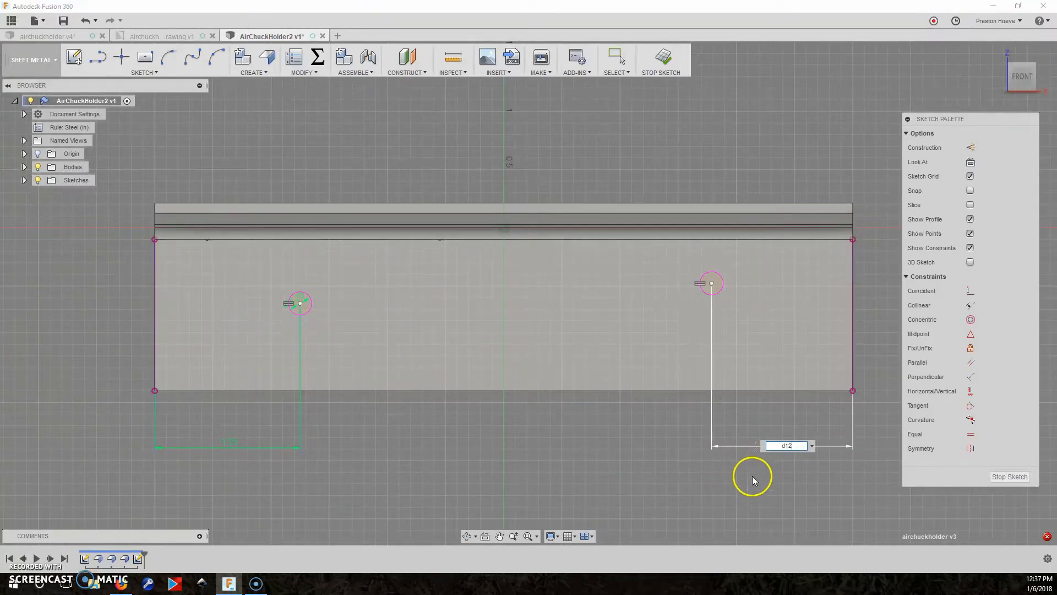
key(Return)
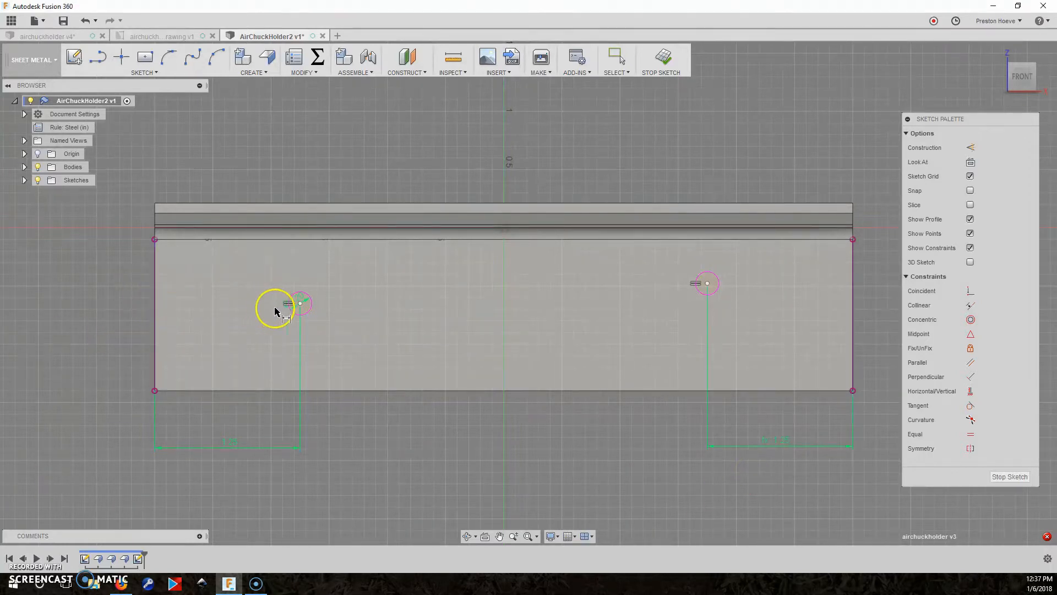
Dimension the left circle's center .75 in above the bottom edge of the flange.
click(300, 303)
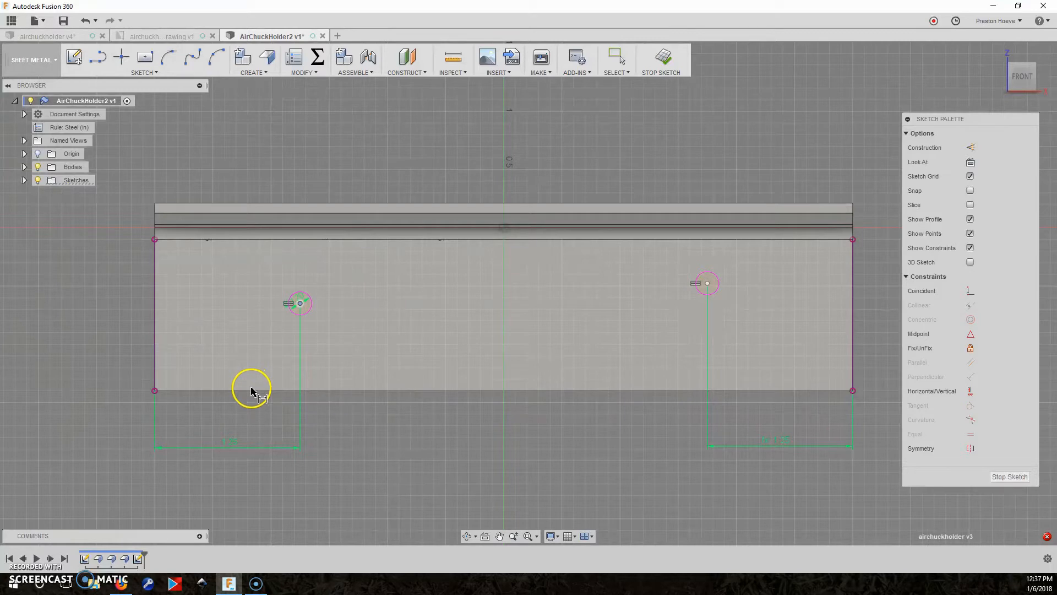
click(252, 390)
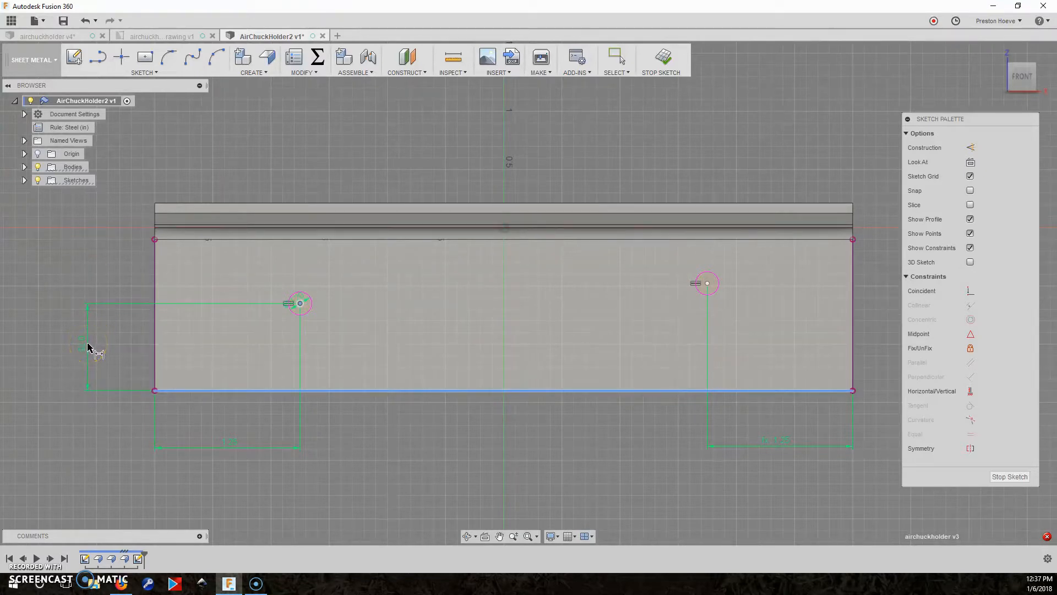
click(88, 346)
click(82, 343)
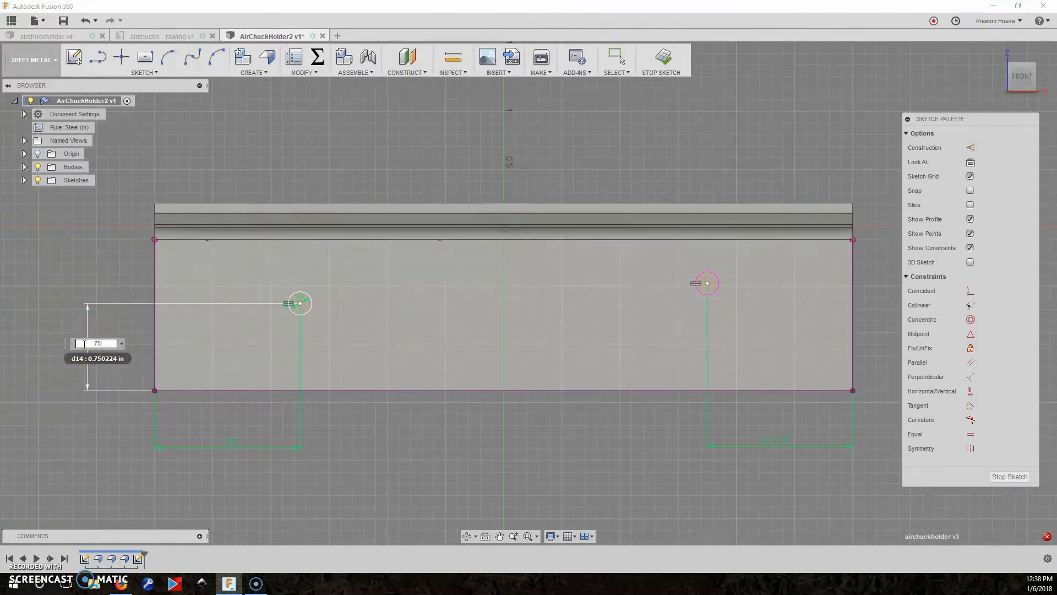
key(Return)
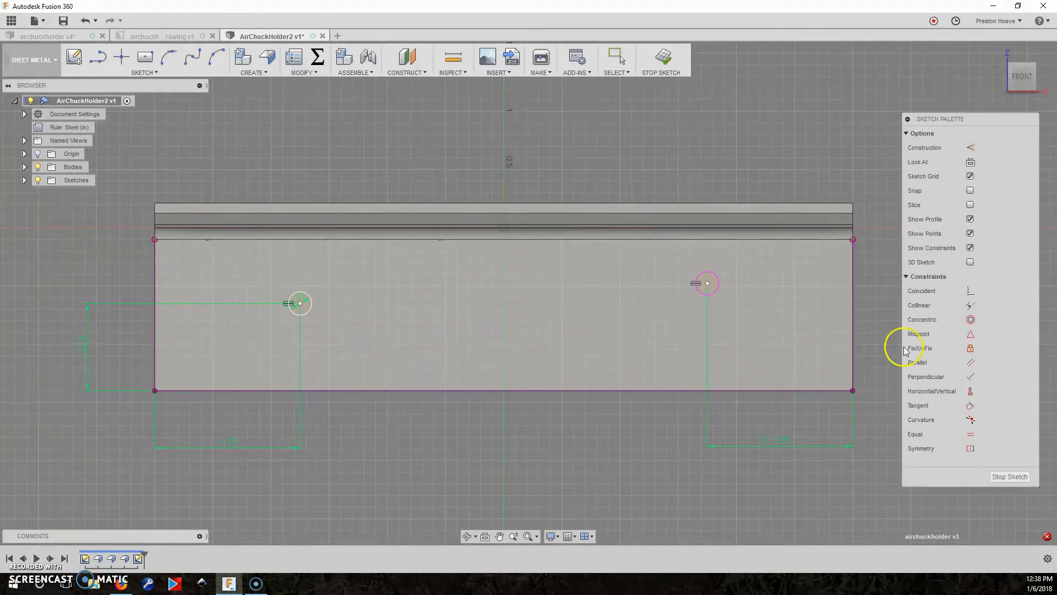
Align the two circle centers horizontally with a Horizontal/Vertical constraint.
click(970, 392)
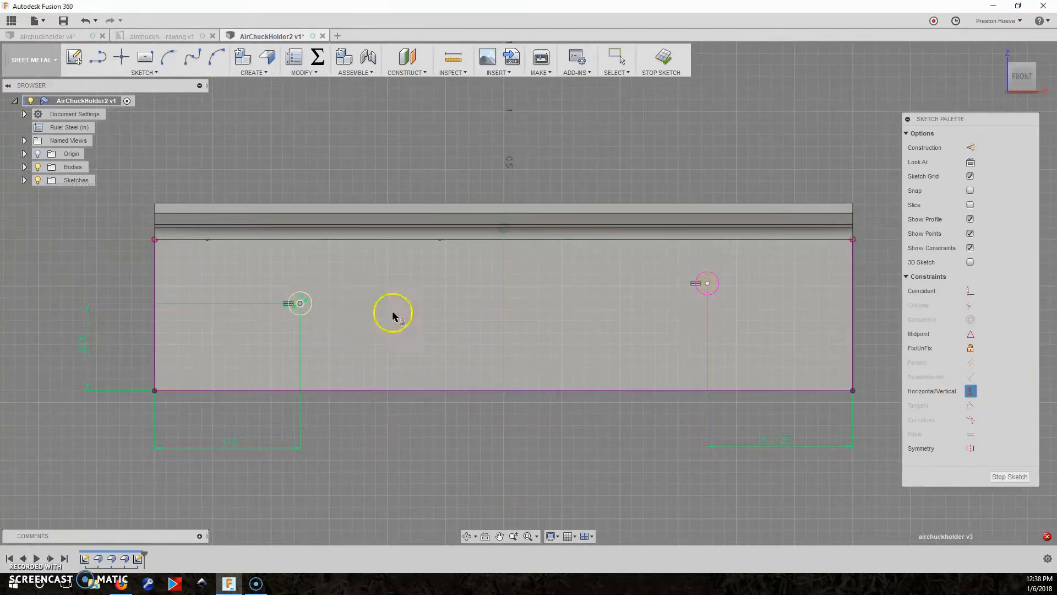
click(706, 284)
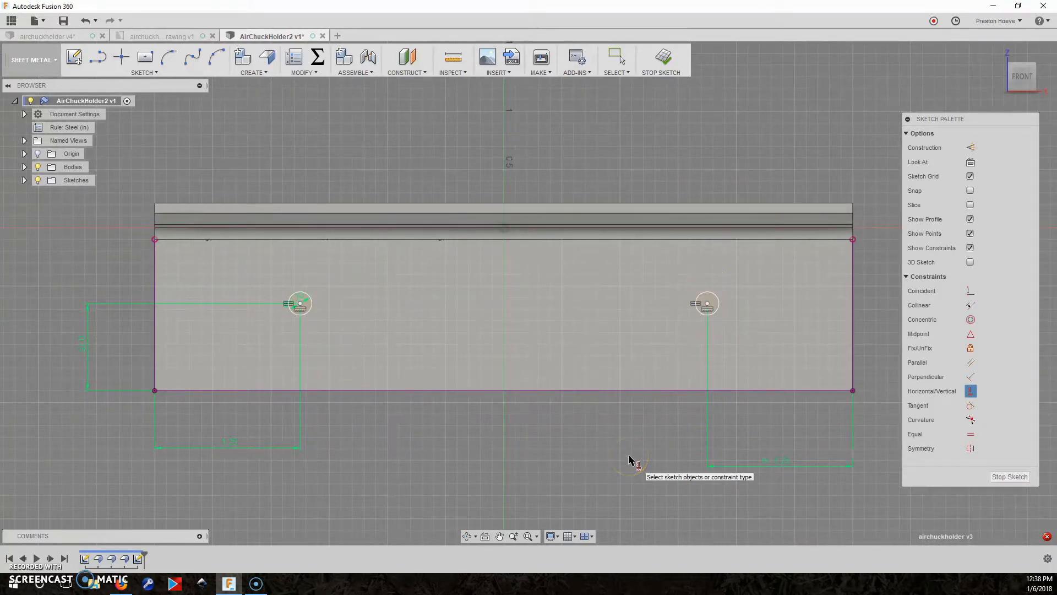
shift+middle_drag(610, 481, 610, 480)
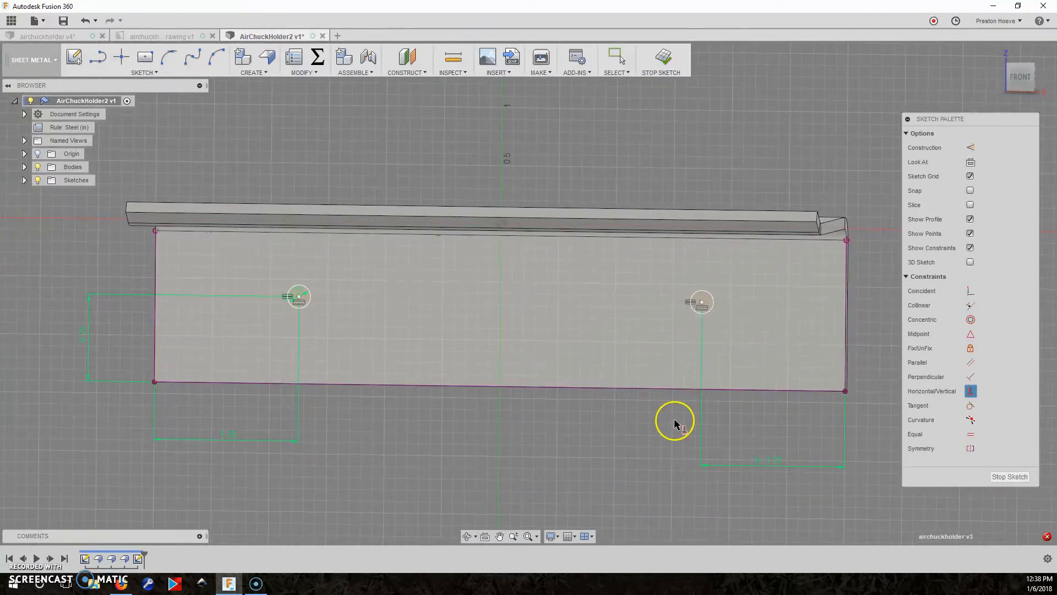
key(Escape)
Extrude both circle profiles as a cut, with the extent To Object ending at the opposite face of the vertical flange.
click(698, 318)
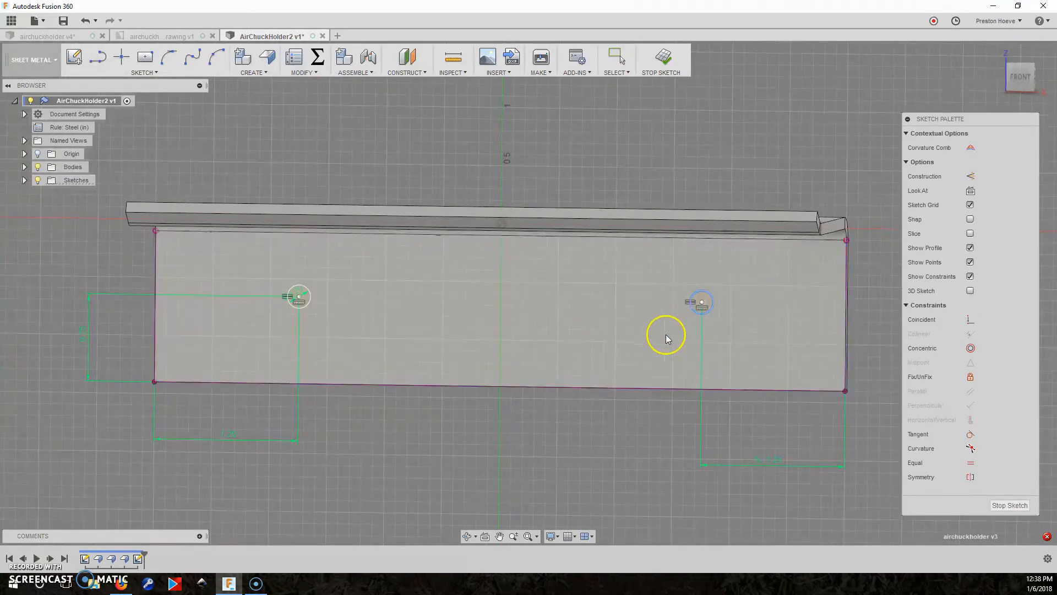
key(e)
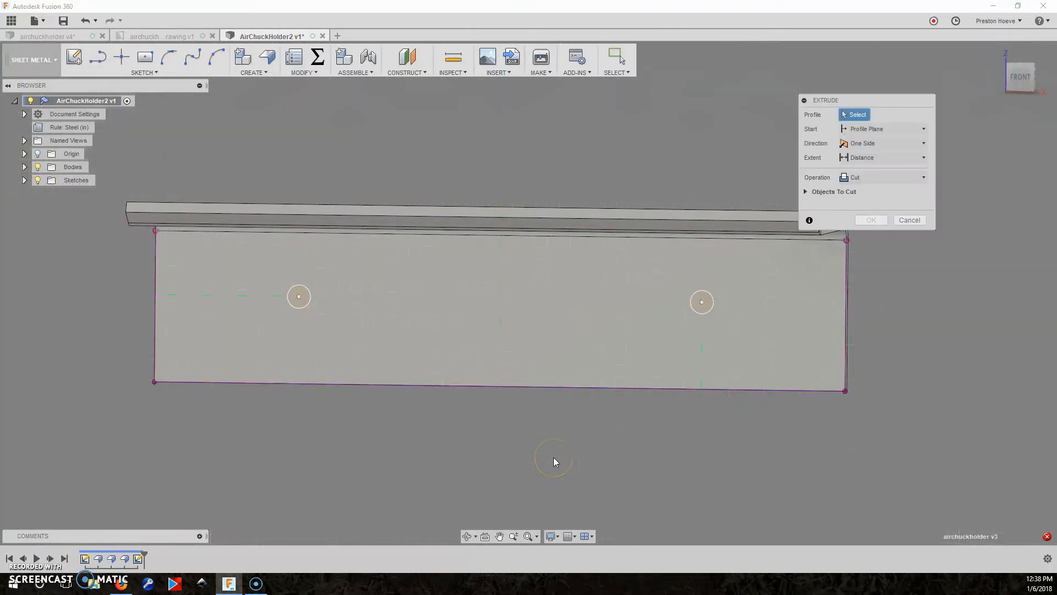
click(299, 306)
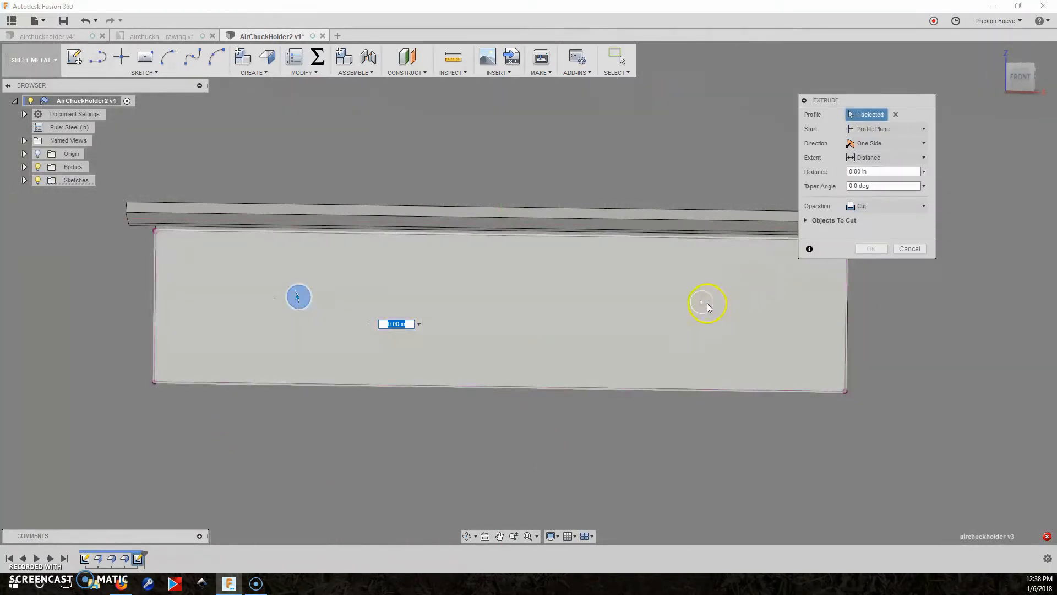
click(702, 302)
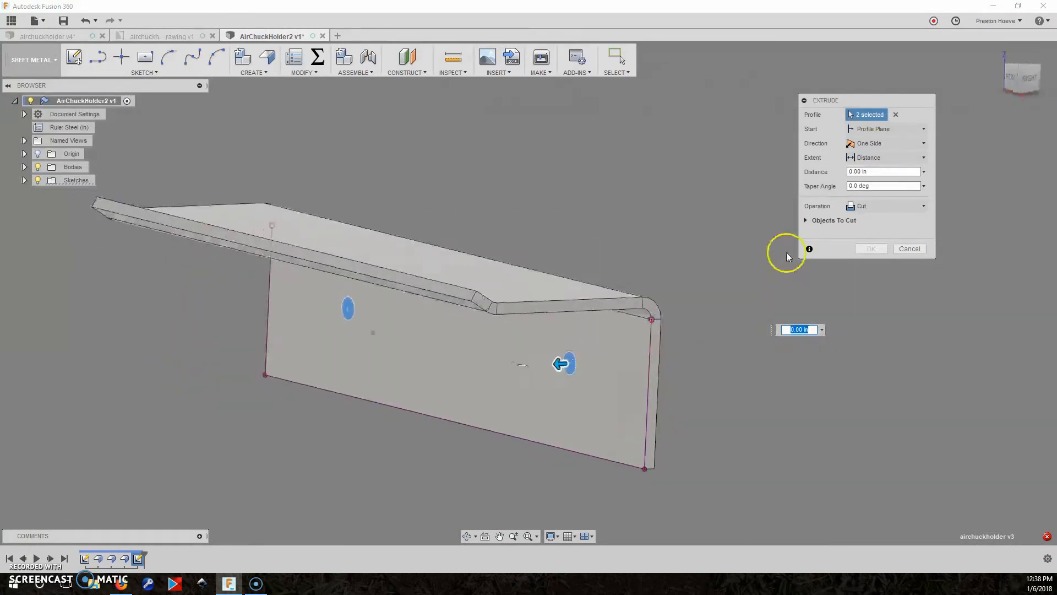
click(886, 158)
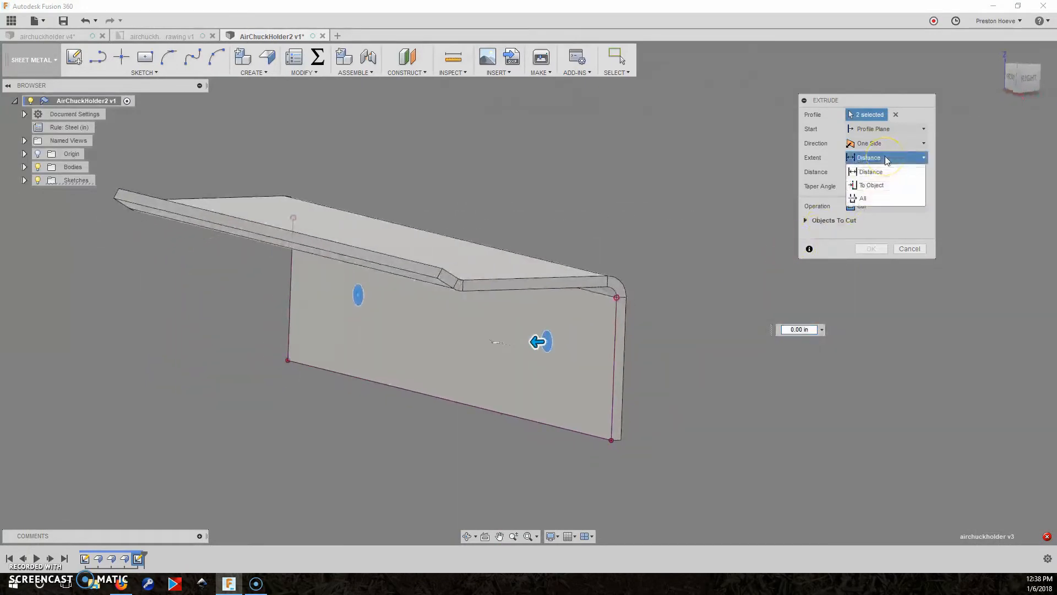
click(871, 185)
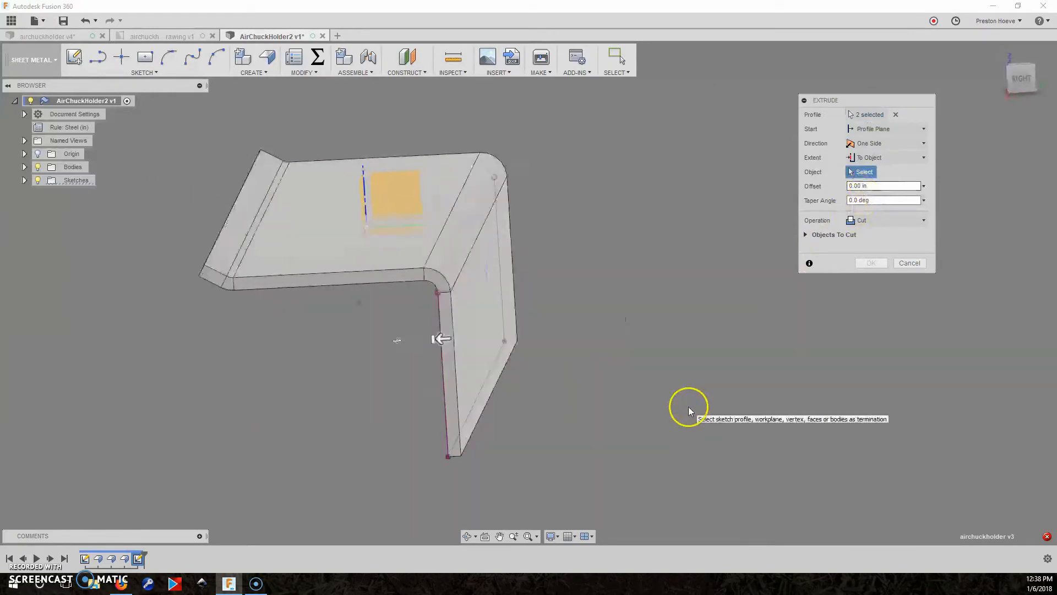
click(467, 317)
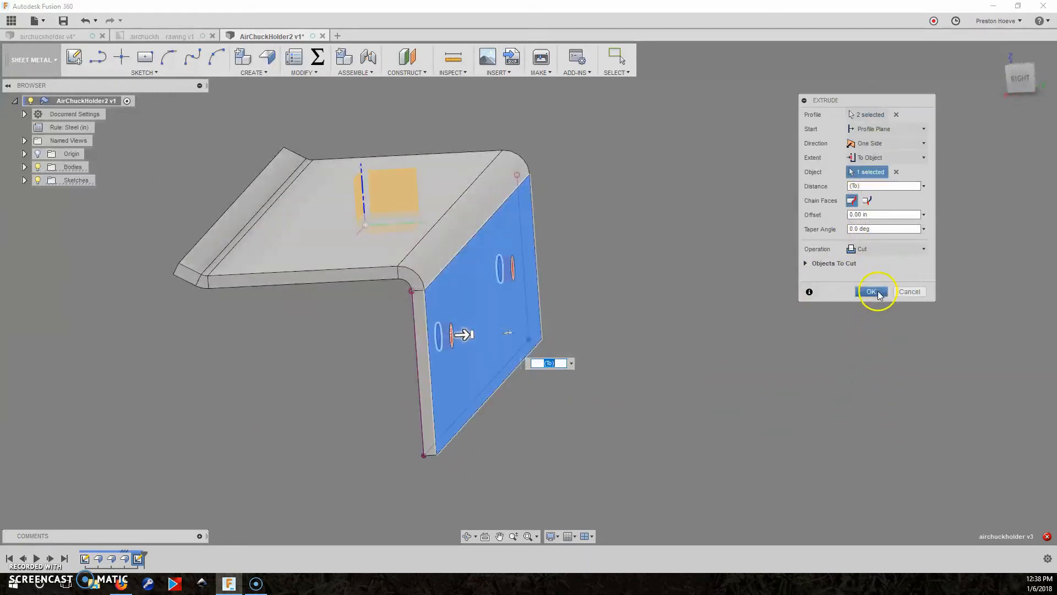
click(872, 292)
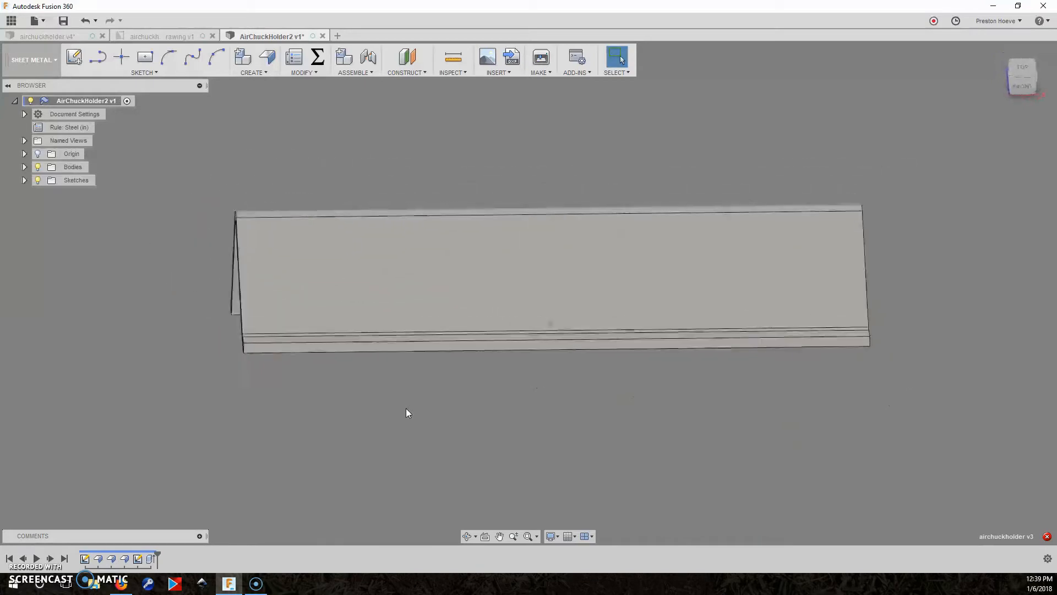
shift+middle_drag(405, 408, 404, 345)
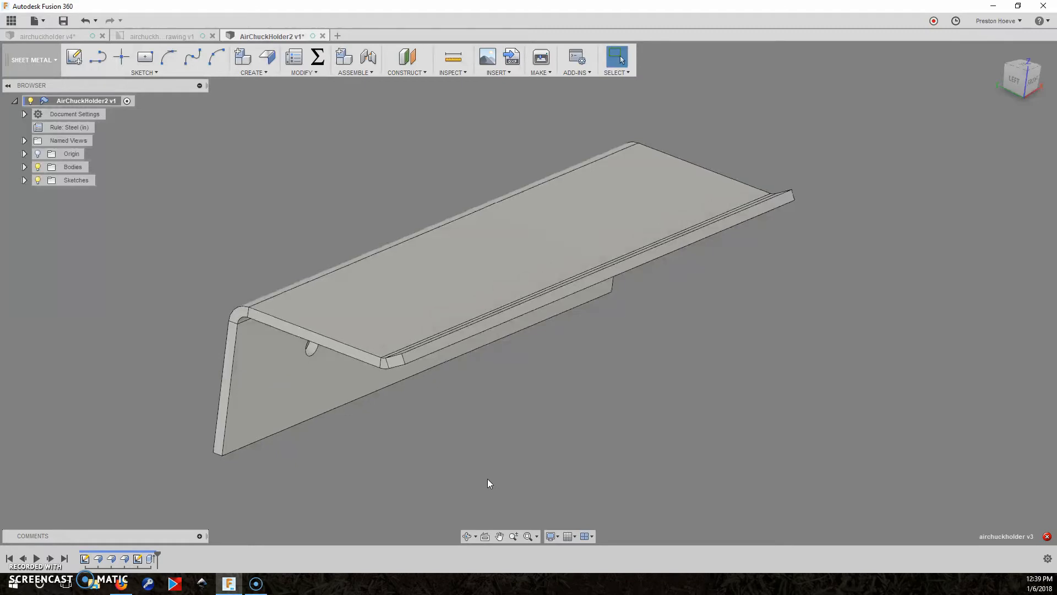
Unfold the front lip's bend, keeping the base plate's top face as the stationary entity.
click(444, 378)
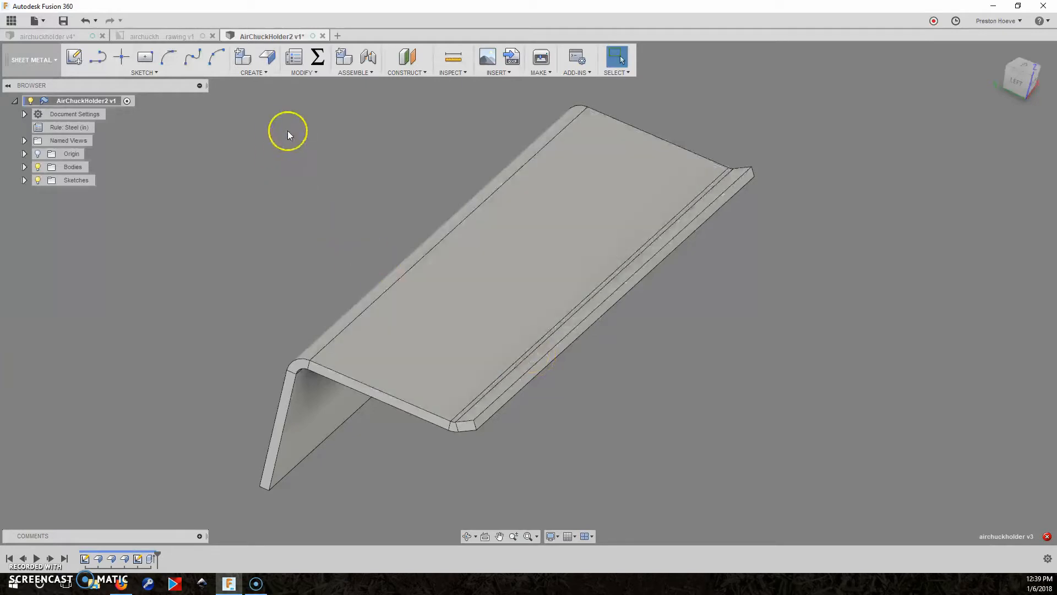
click(266, 74)
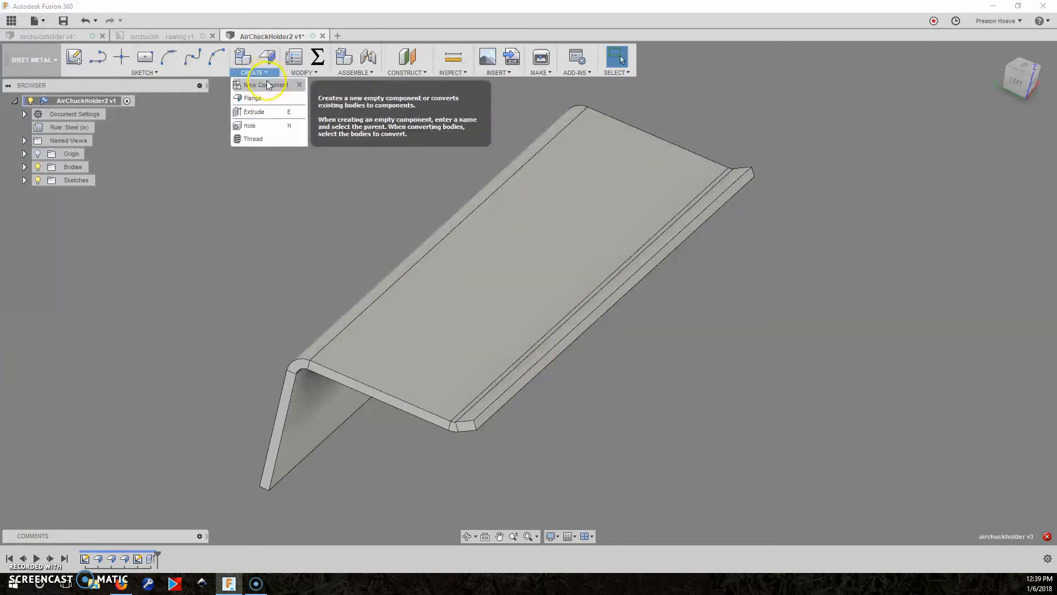
click(306, 73)
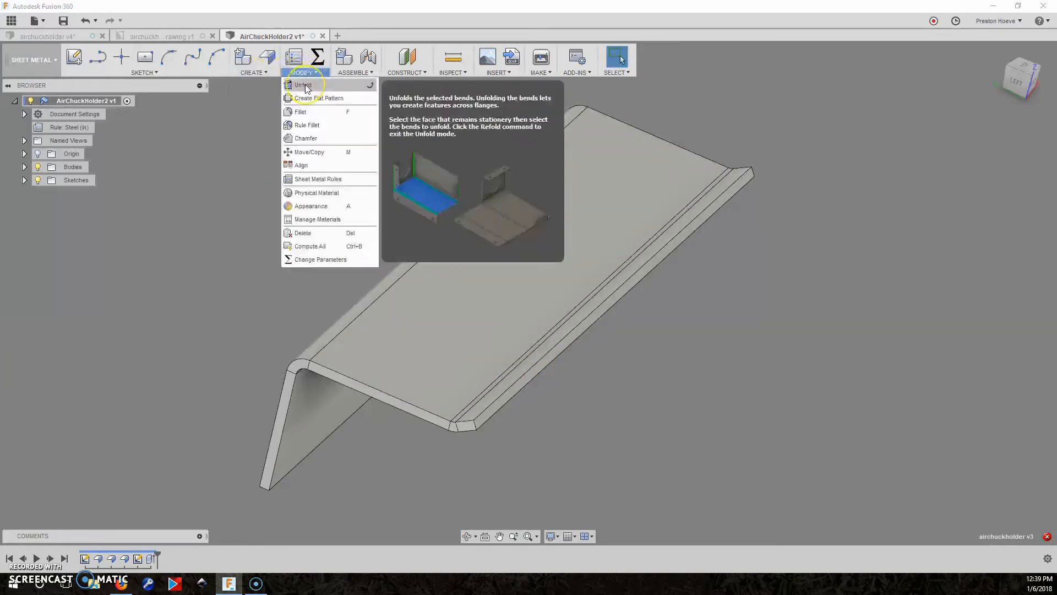
click(305, 86)
shift+middle_drag(305, 85, 323, 211)
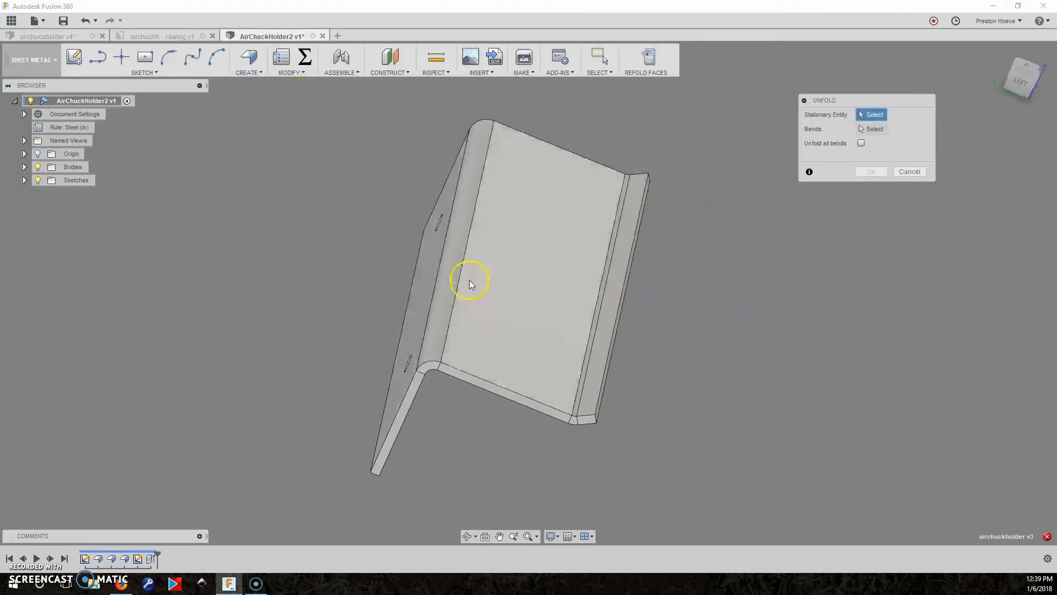
click(541, 283)
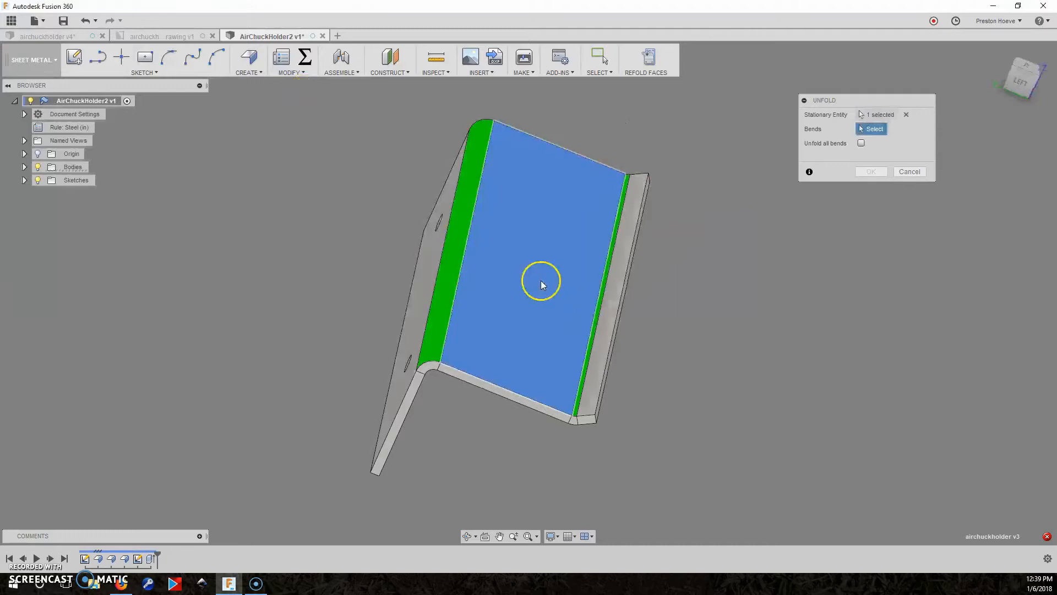
click(601, 306)
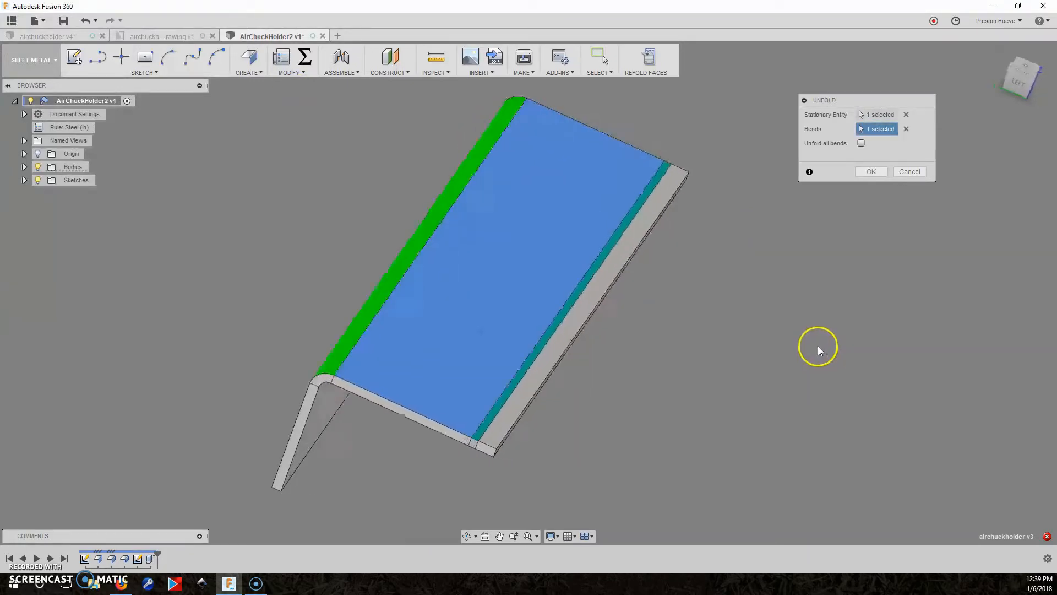
click(870, 171)
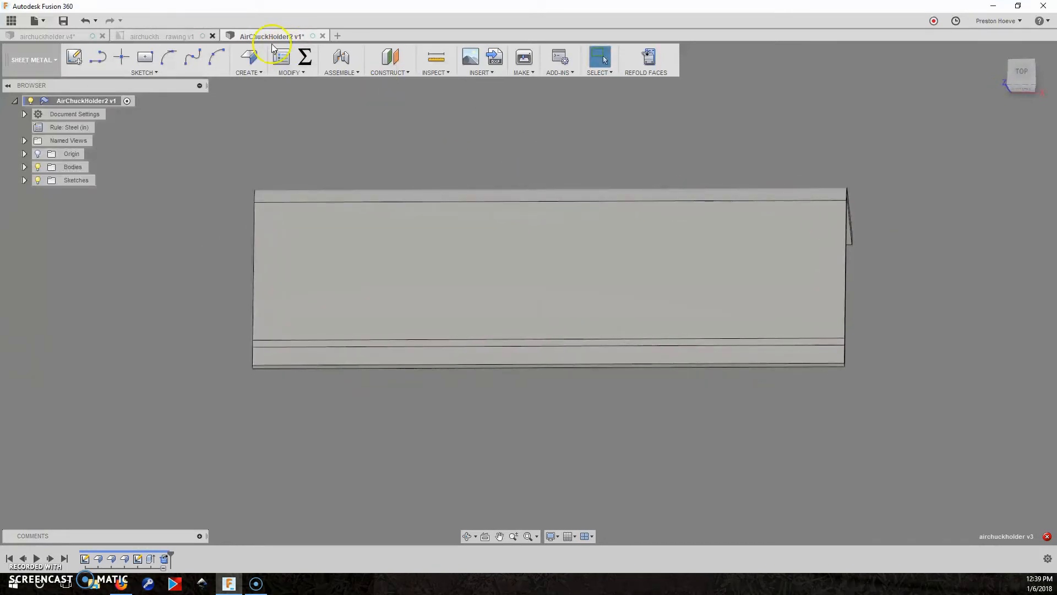
Start a sketch on the base plate's top face and project the left-end edges and the lip's outer edge into it.
click(75, 57)
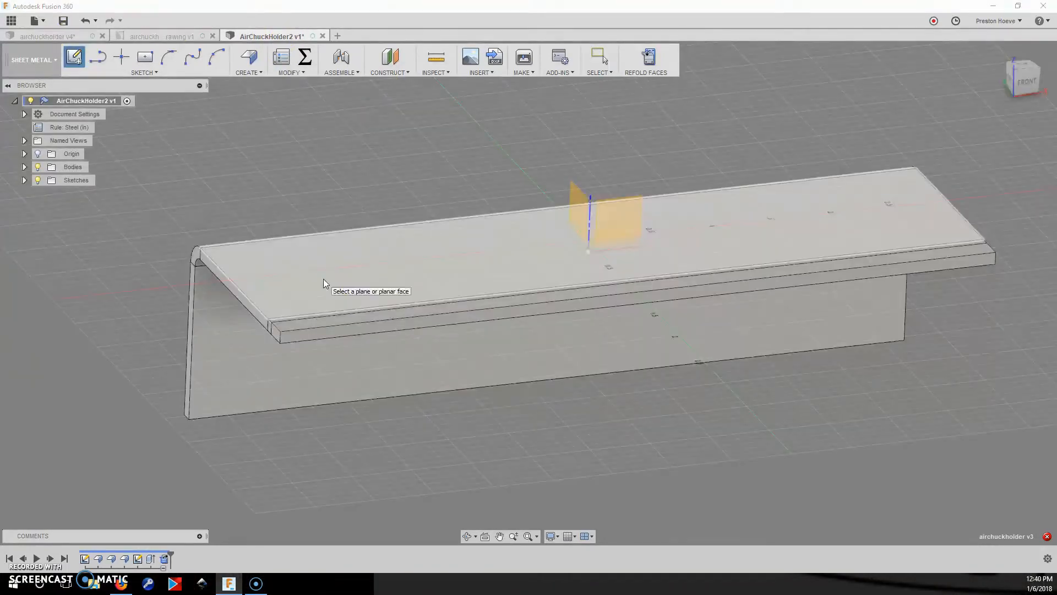
click(323, 280)
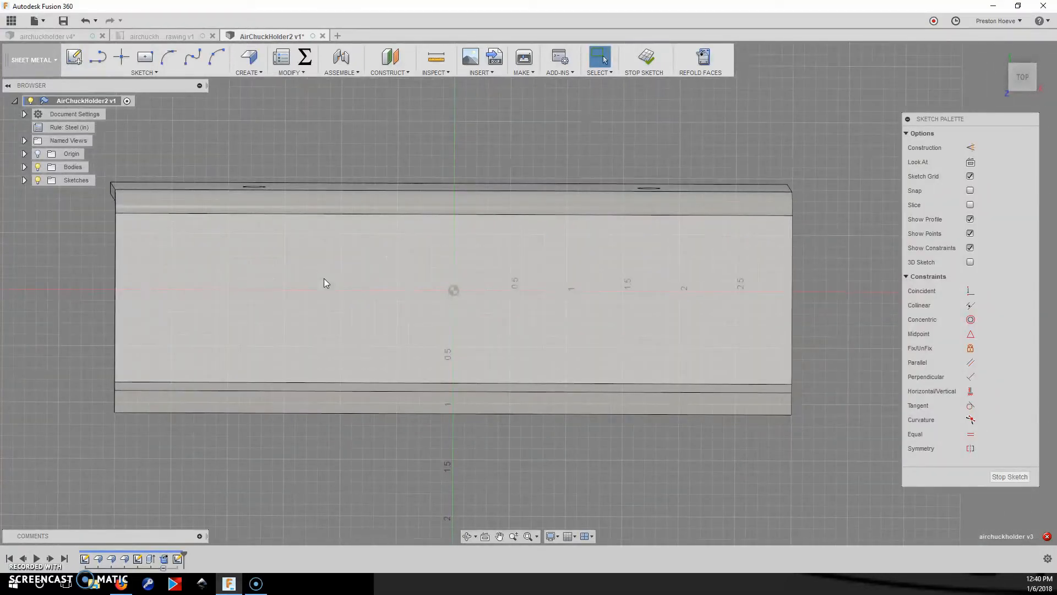
key(p)
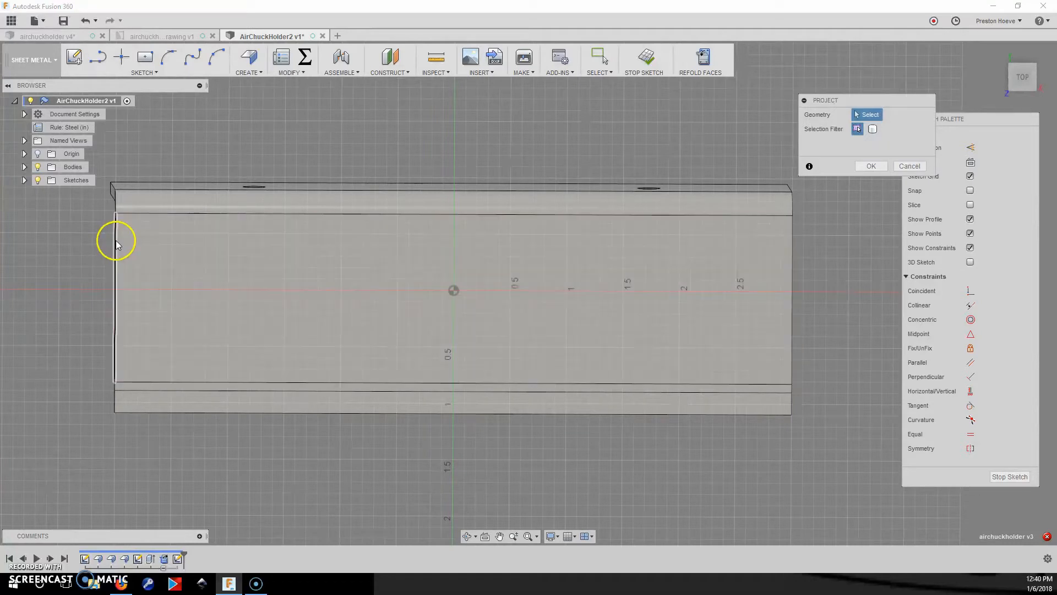
click(116, 242)
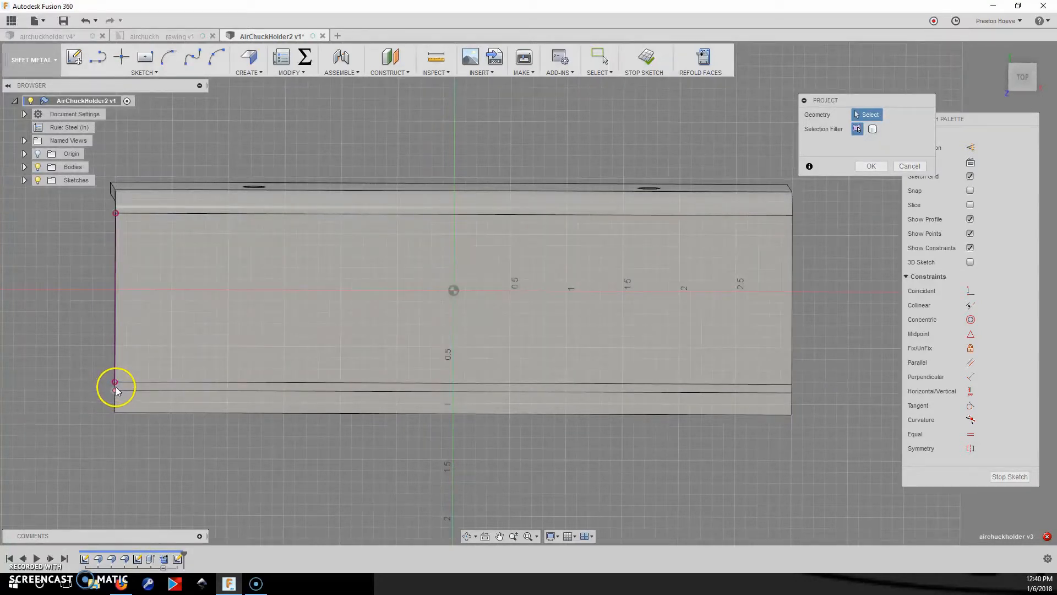
scroll(115, 388, up, 5)
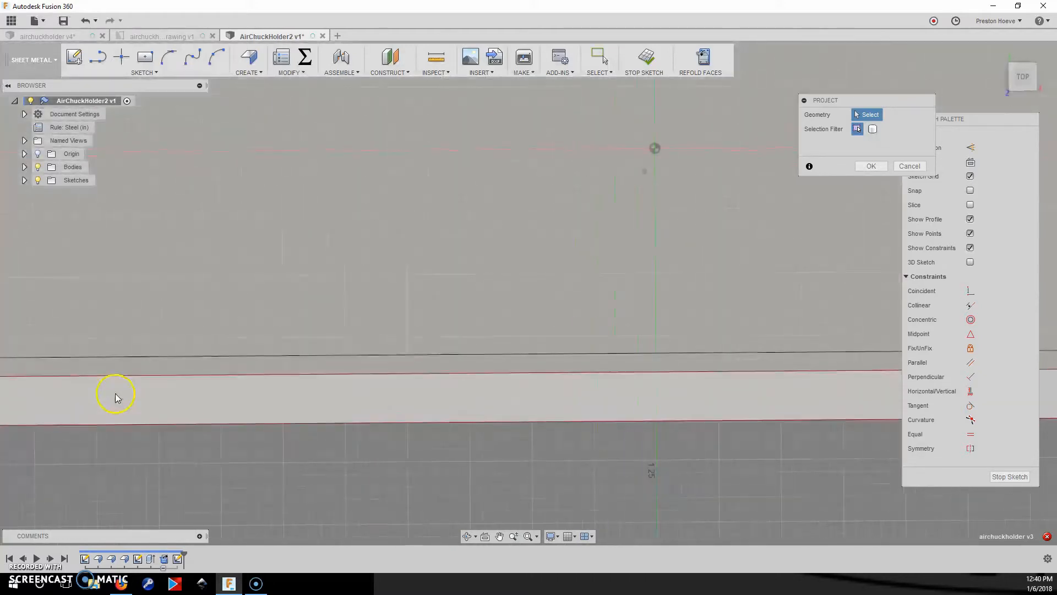
middle_drag(69, 381, 131, 382)
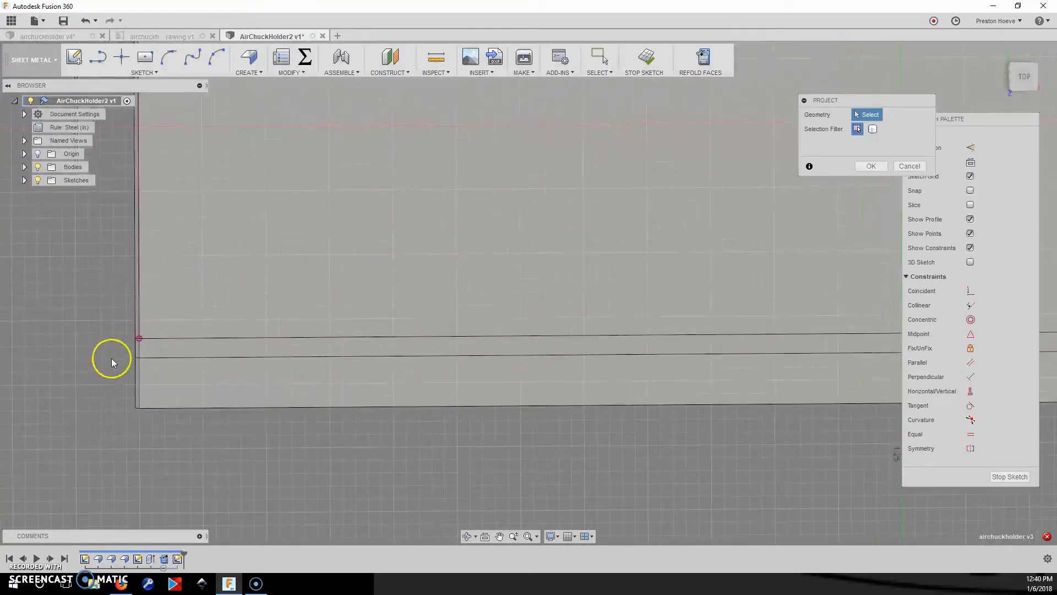
click(139, 348)
click(141, 379)
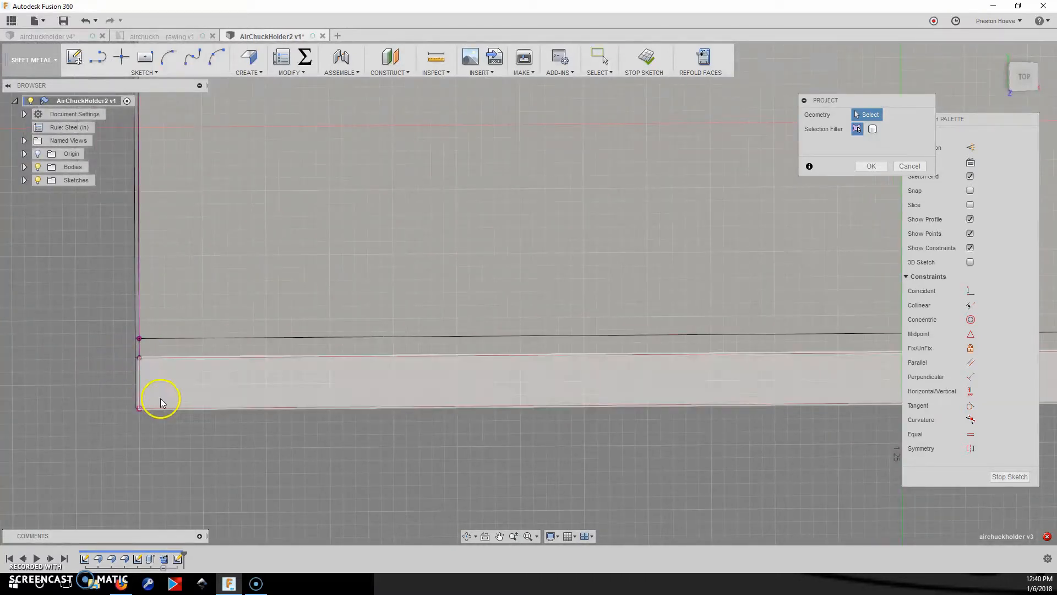
click(253, 408)
Project the right-end edges and the base plate's back edge to complete the outline, and hide the bodies.
mouse_move(294, 399)
middle_down()
mouse_move(252, 408)
mouse_move(349, 356)
mouse_move(614, 431)
middle_up()
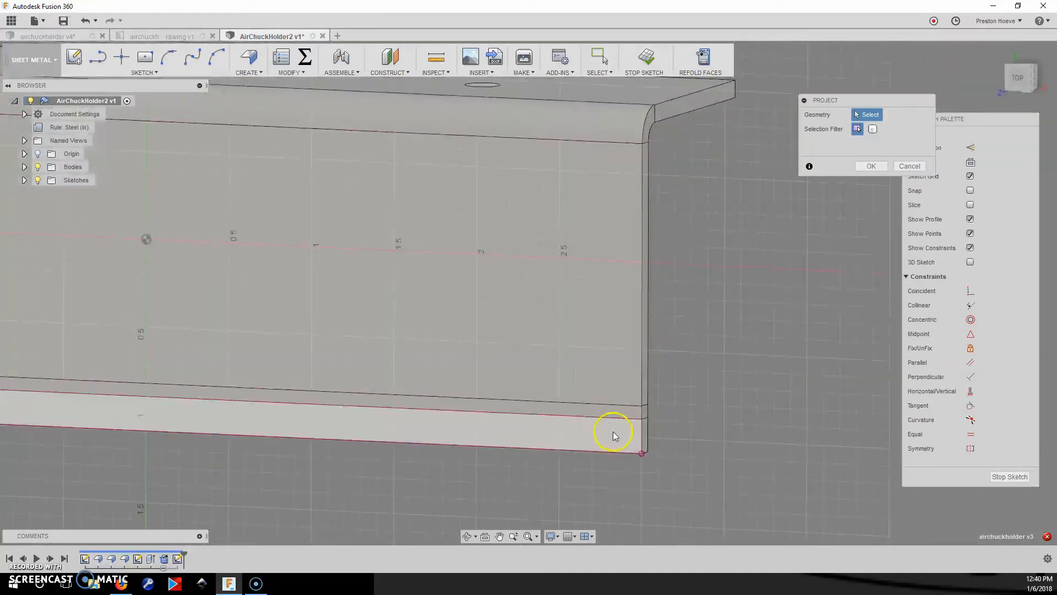
click(641, 436)
click(642, 413)
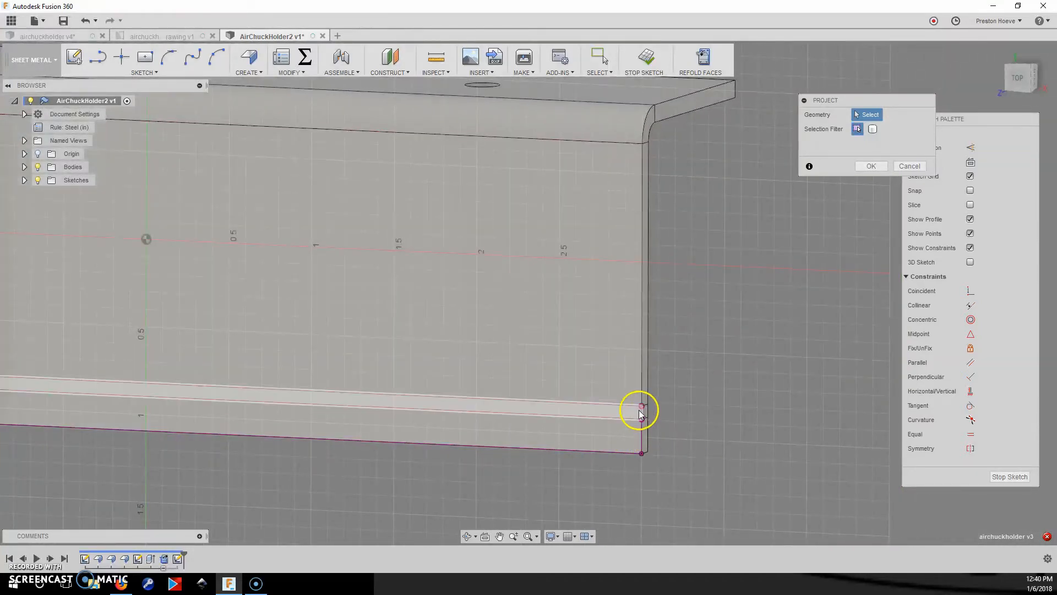
click(642, 347)
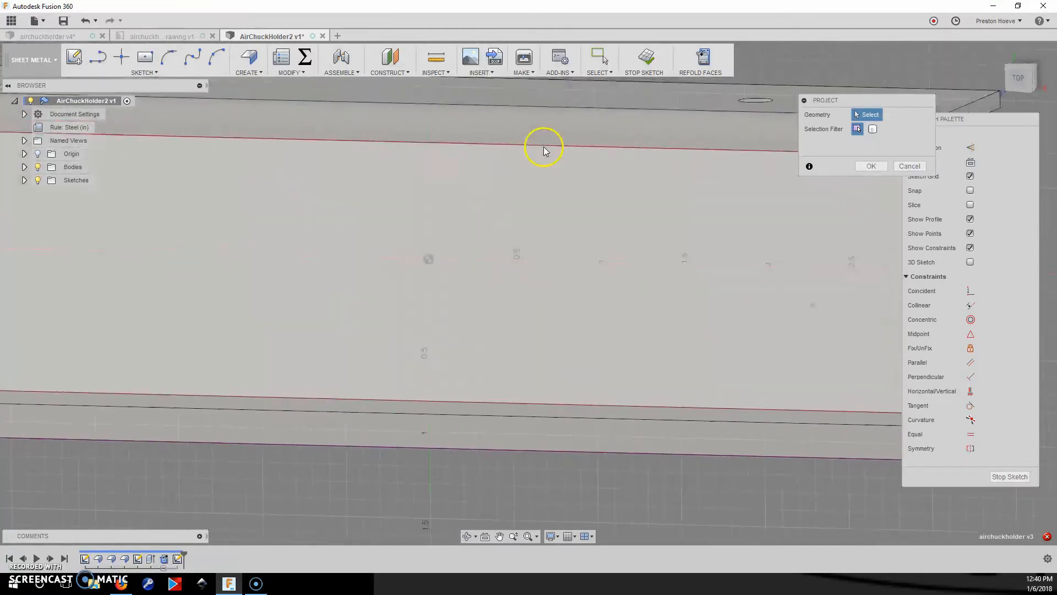
scroll(290, 283, down, 6)
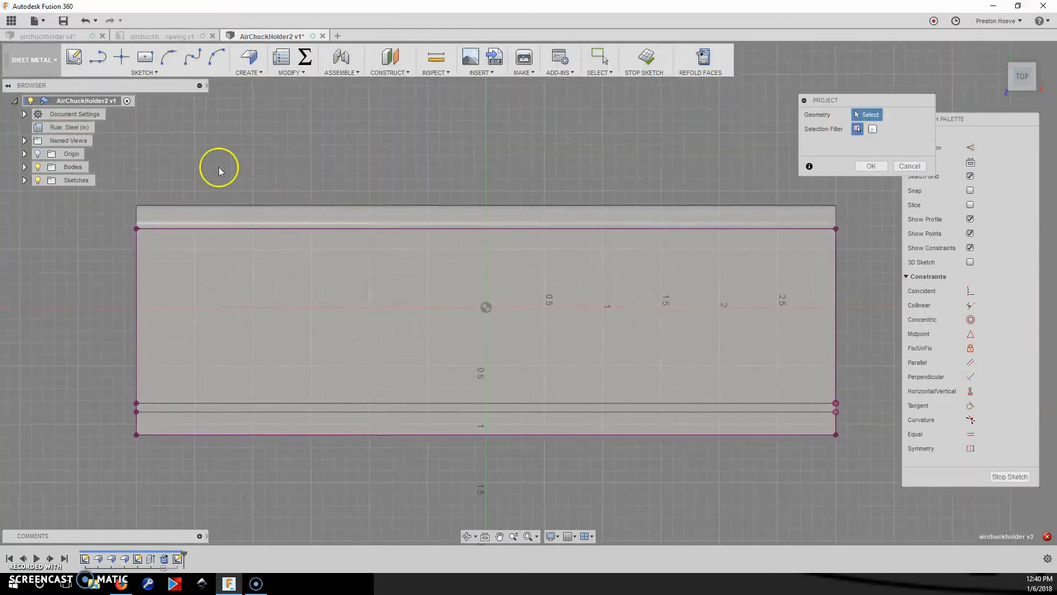
click(37, 167)
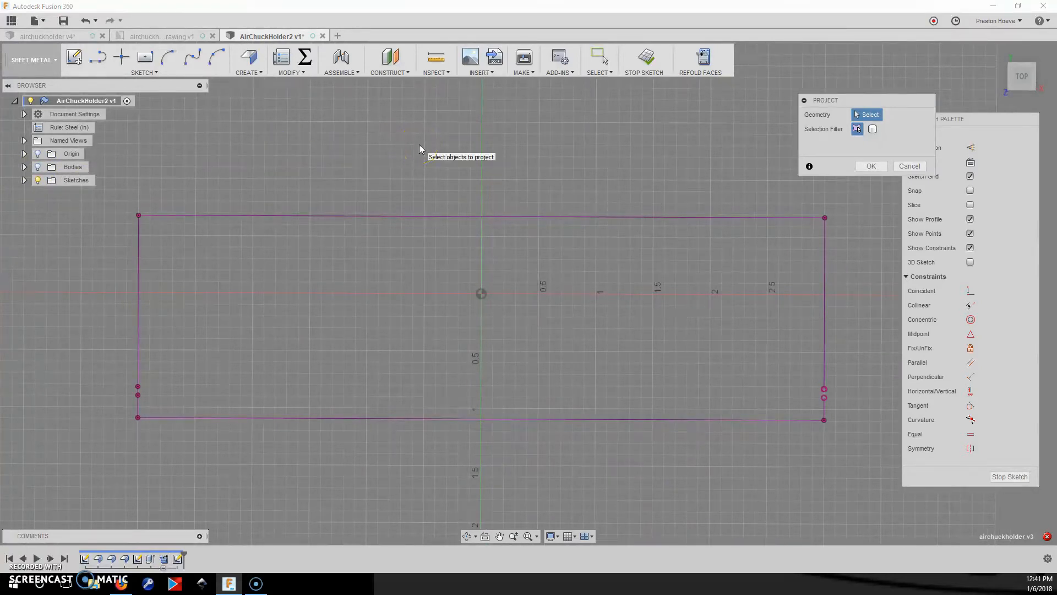
Sketch four center-diameter circles spaced along the length of the projected outline, making the two on the right larger.
key(c)
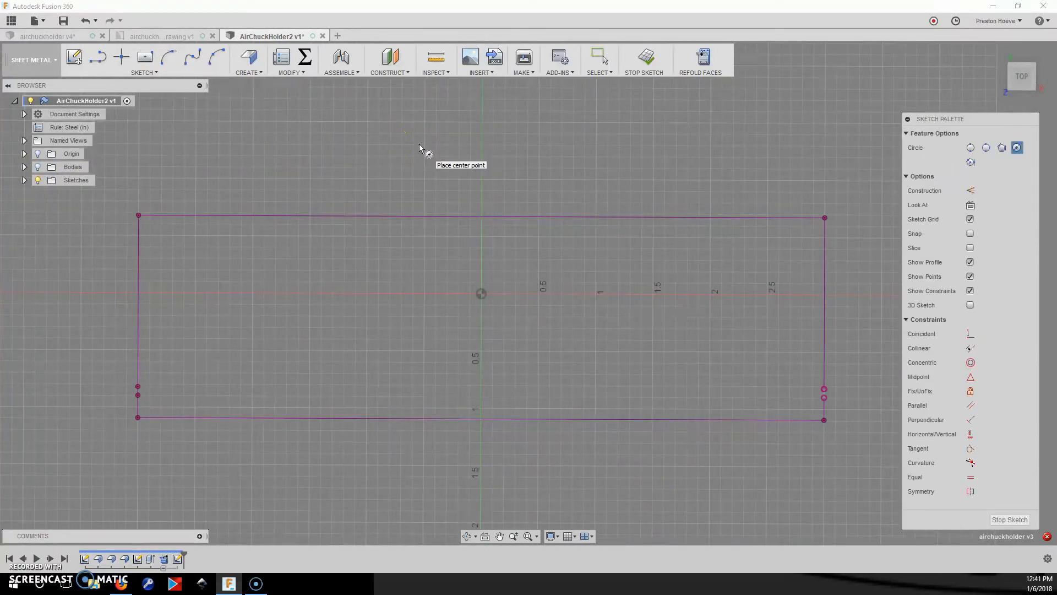
click(193, 297)
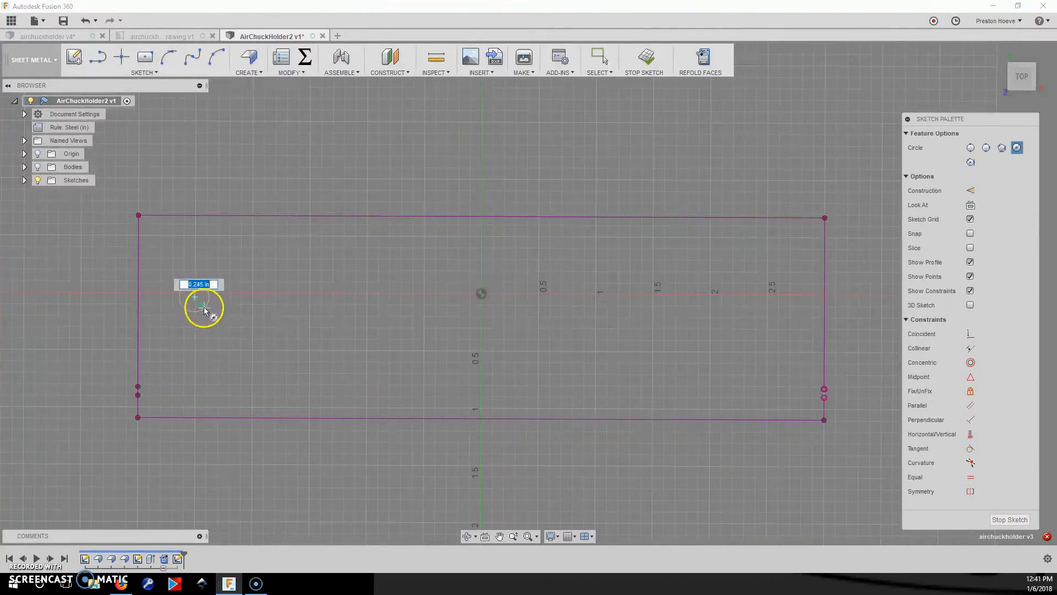
click(206, 307)
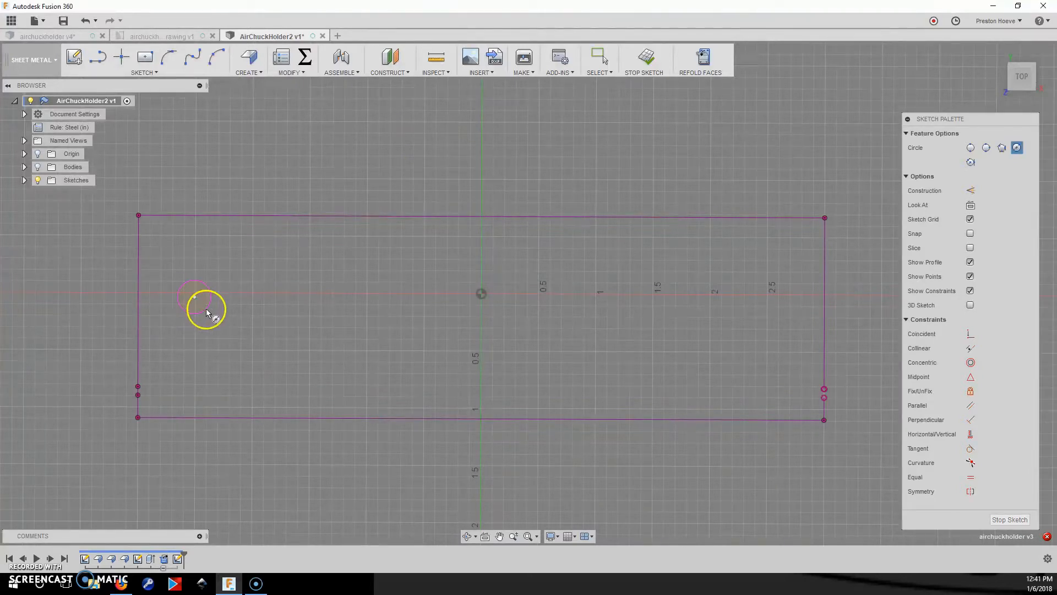
click(366, 286)
click(379, 299)
click(530, 312)
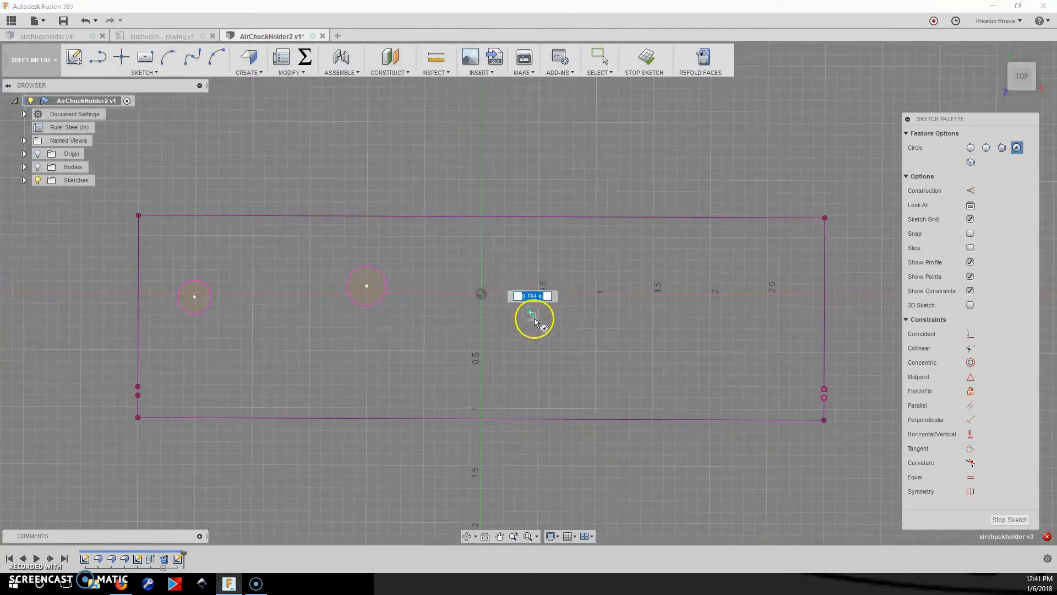
click(567, 313)
click(691, 279)
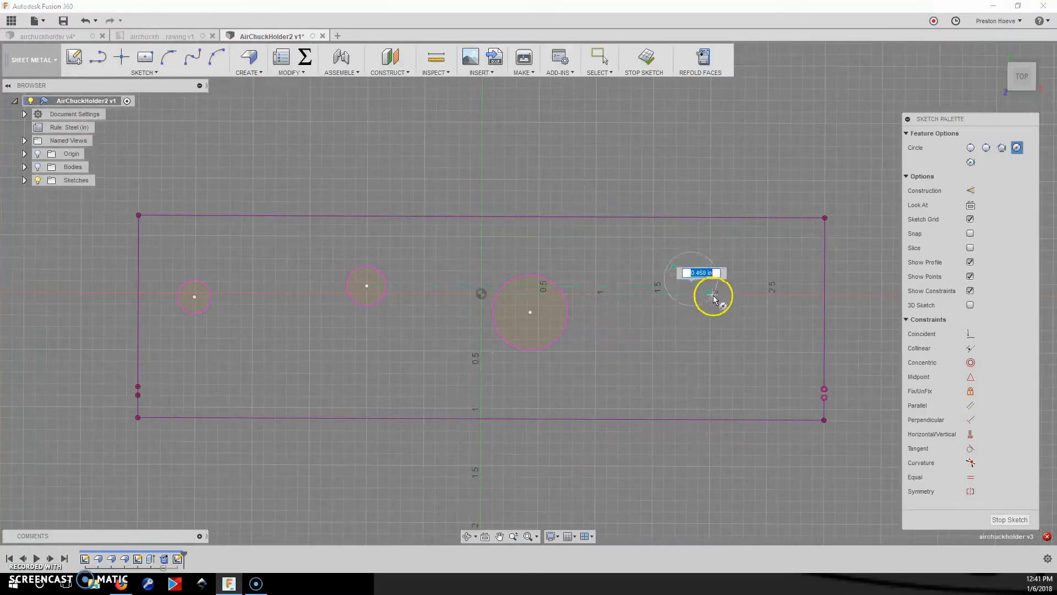
click(717, 297)
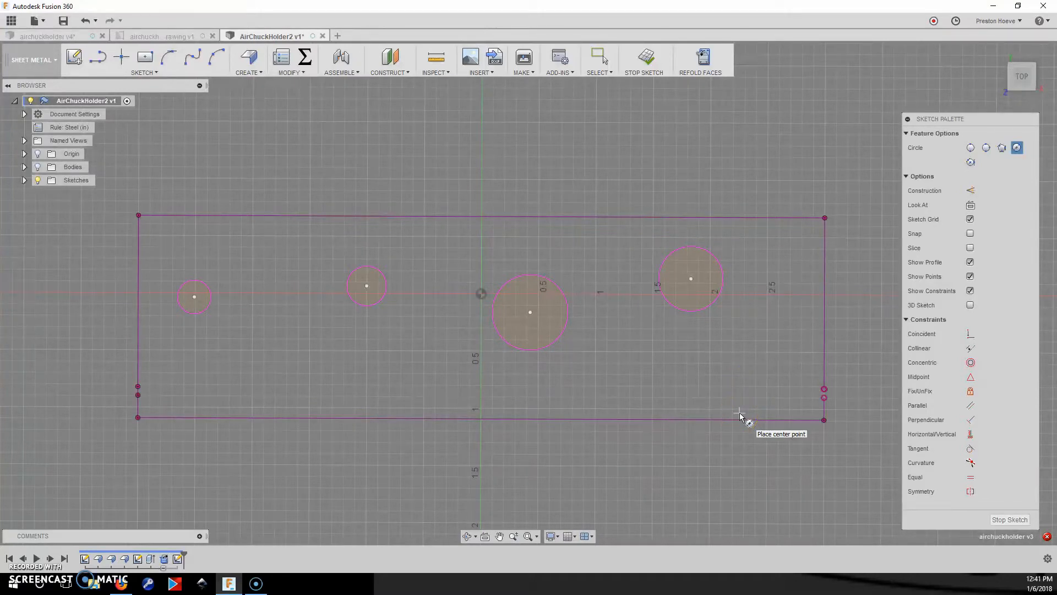
key(Escape)
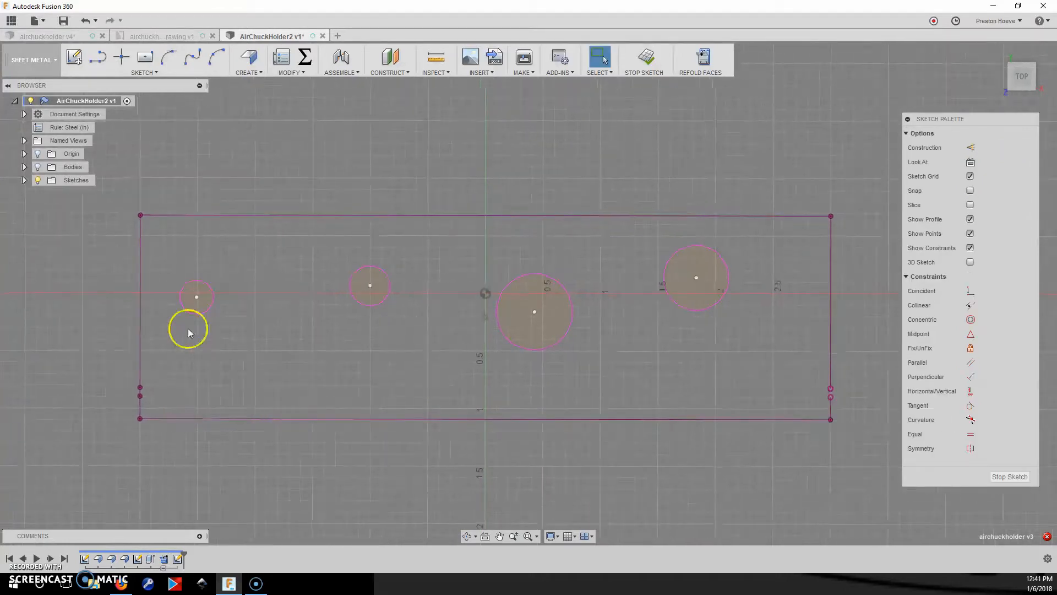
Dimension the leftmost circle's diameter as 0.375 in.
scroll(198, 325, up, 2)
click(204, 325)
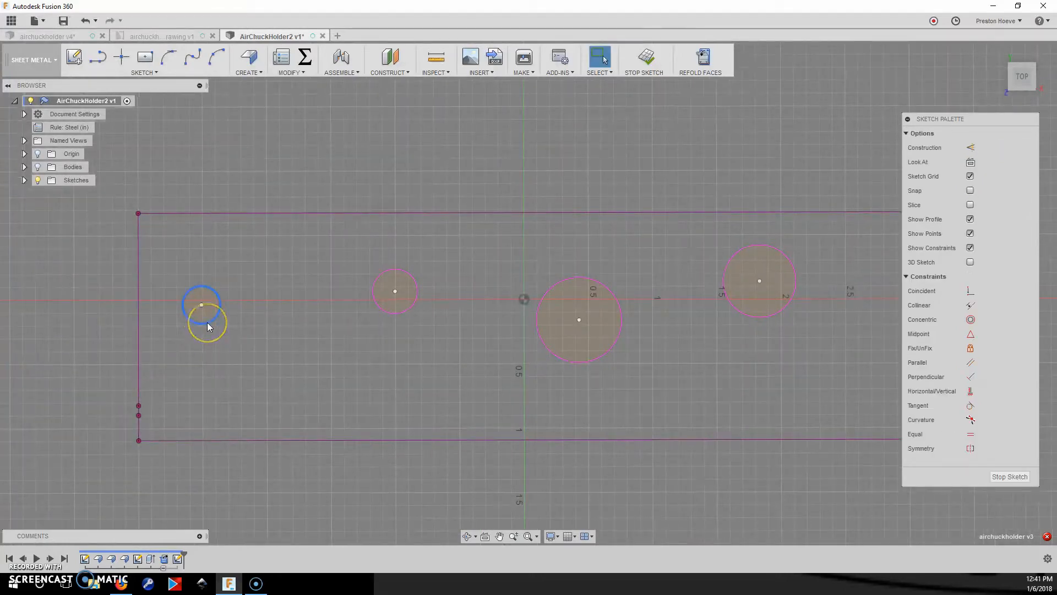
key(ctrl+c)
key(ctrl+v)
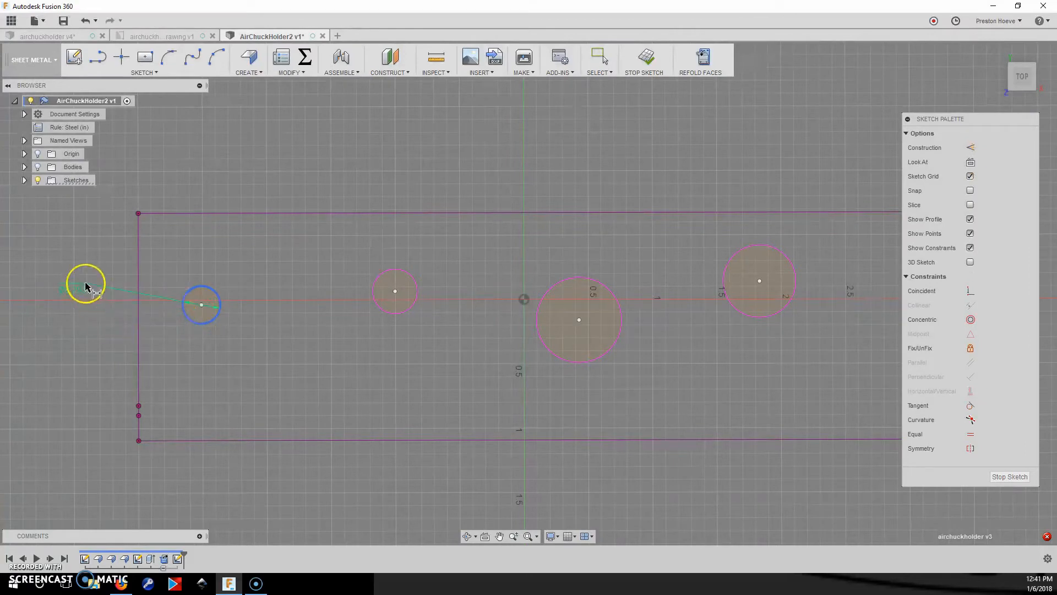
click(84, 283)
text(0.375)
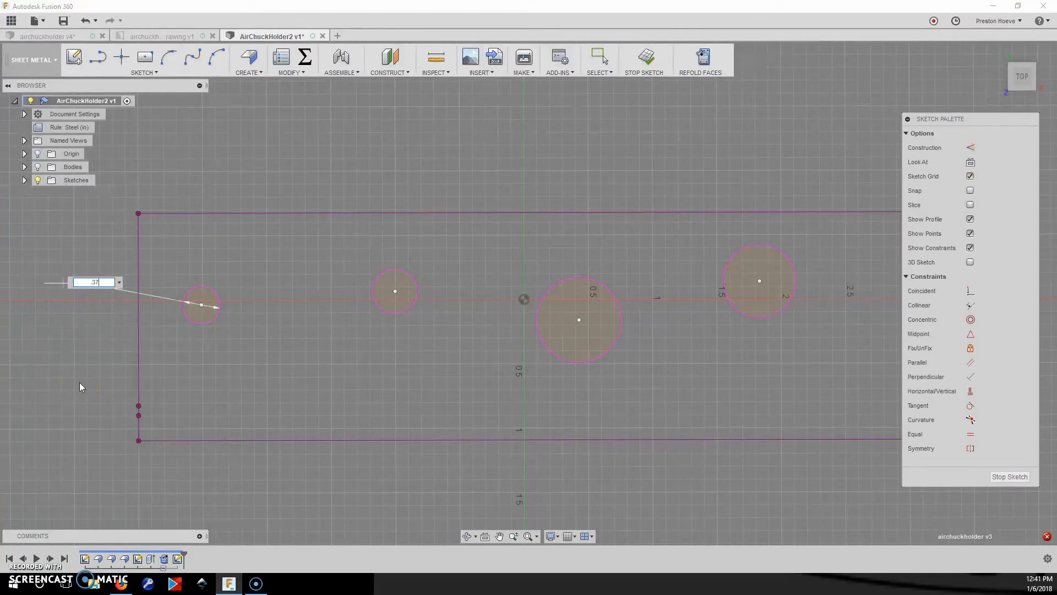
key(Return)
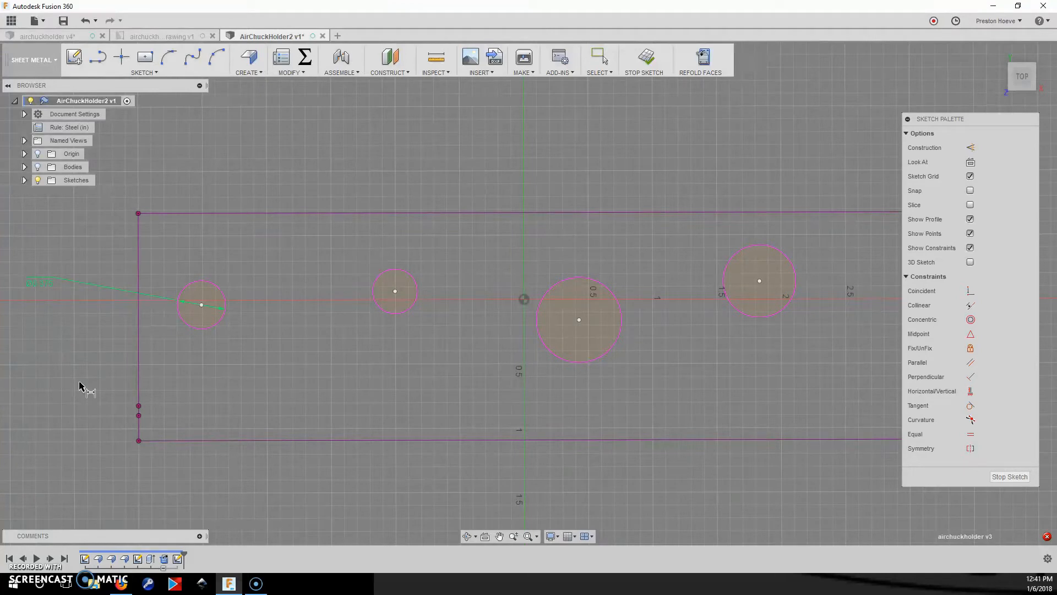
key(Escape)
Dimension the leftmost circle's center from the outline's back edge with the expression shelf/2.
scroll(79, 385, down, 2)
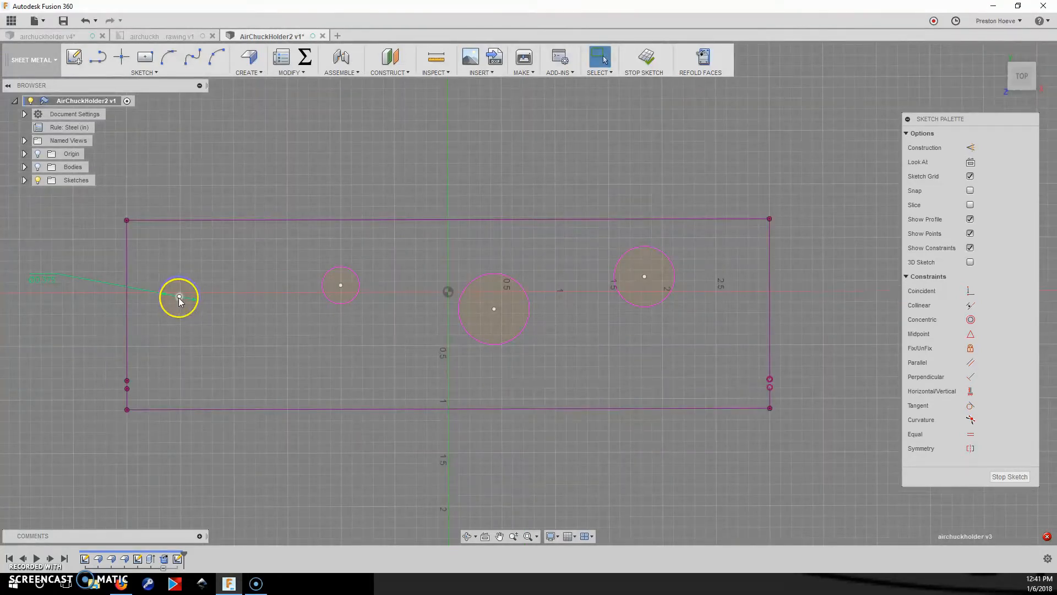
click(179, 297)
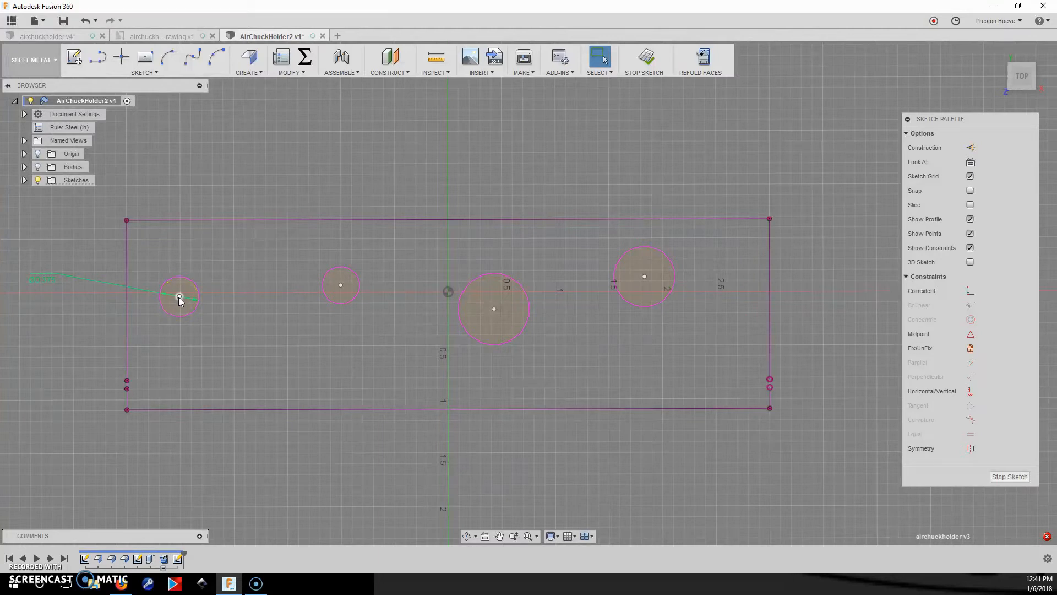
click(182, 220)
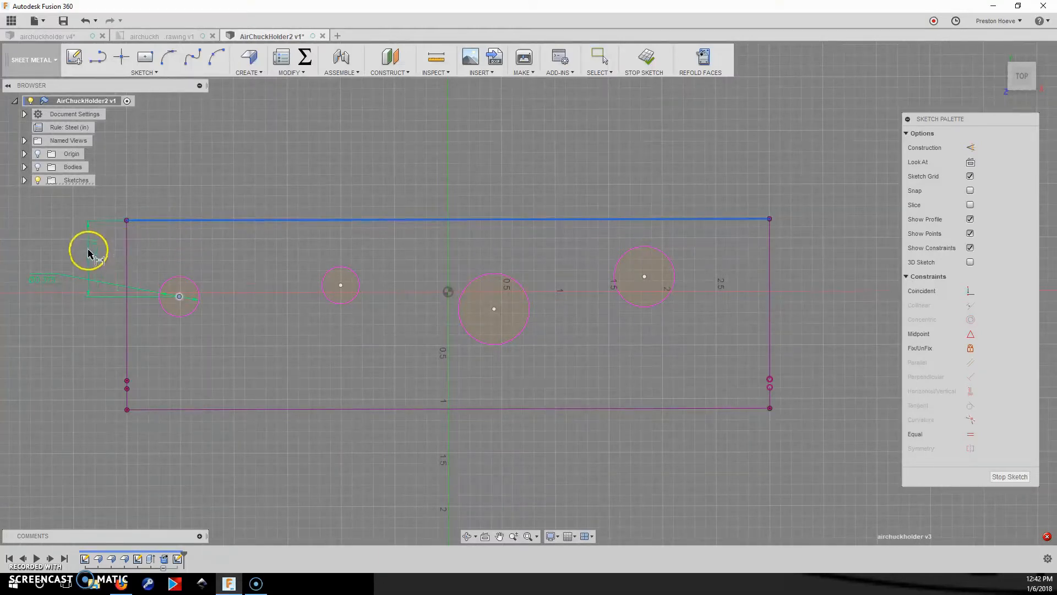
click(88, 258)
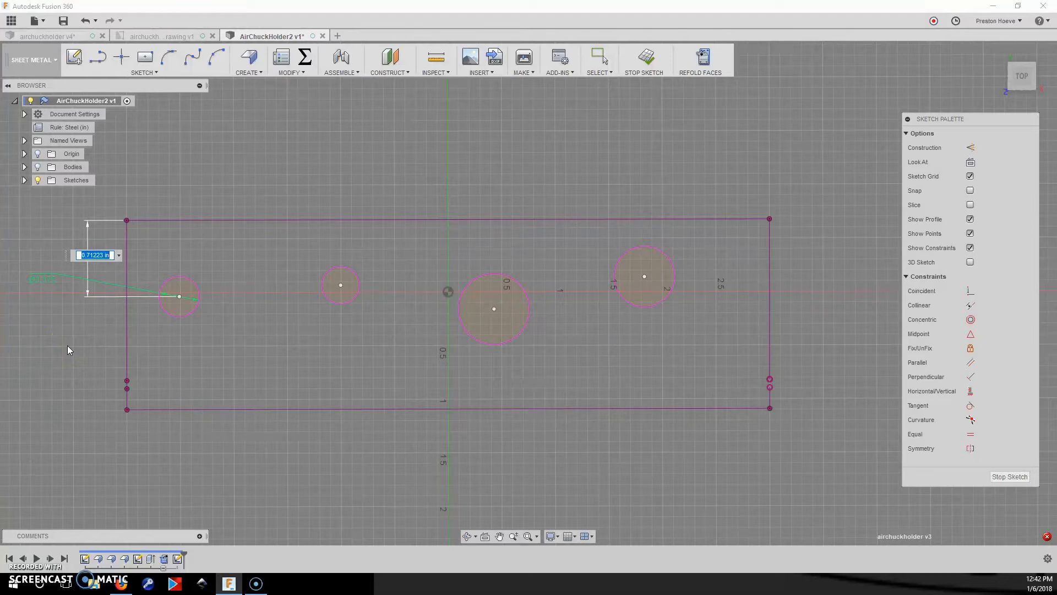
text(shelf/2)
key(Return)
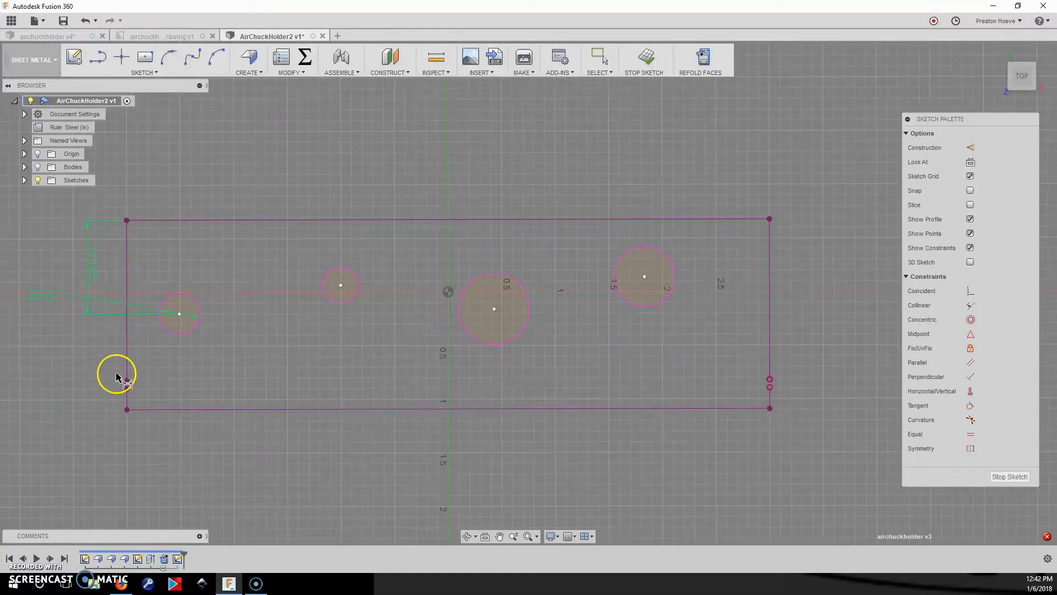
Revise the leftmost circle's distance from the outline's back edge, and dimension its center 0.50 in from the outline's left end.
double_click(95, 272)
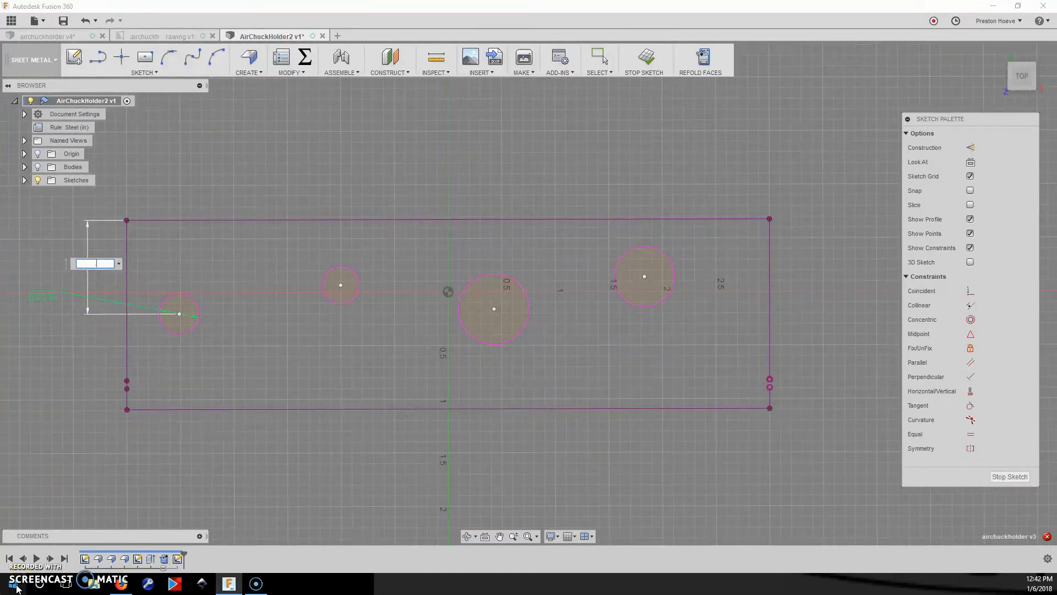
key(Return)
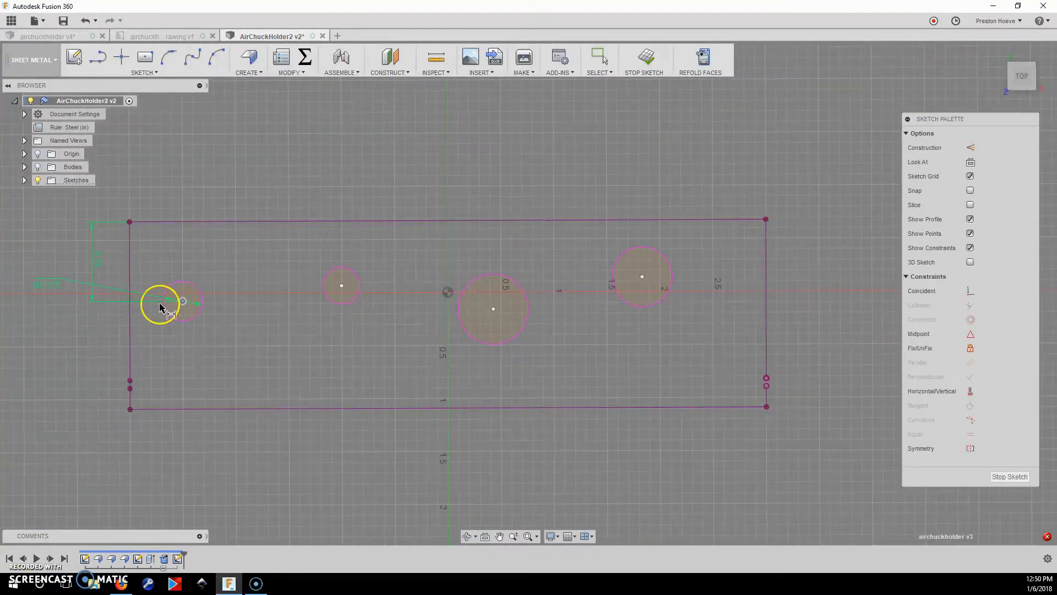
click(128, 307)
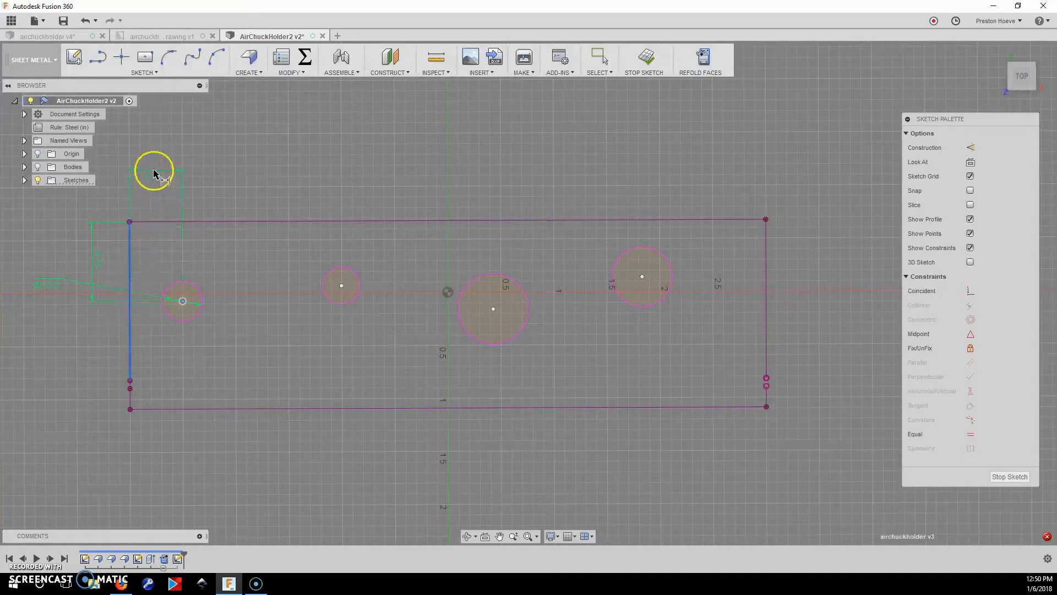
click(154, 171)
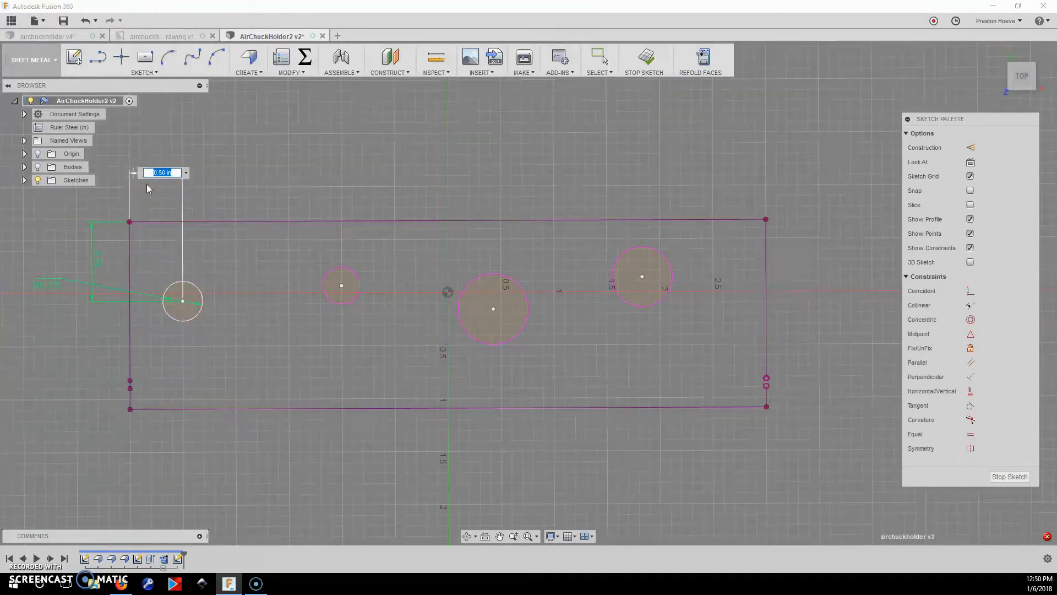
key(Return)
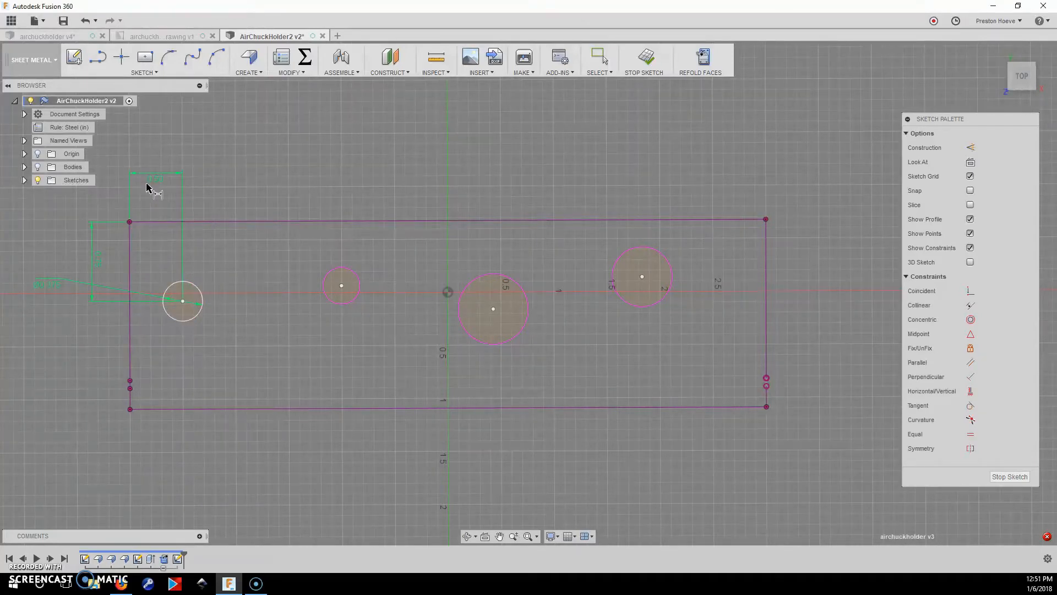
key(Escape)
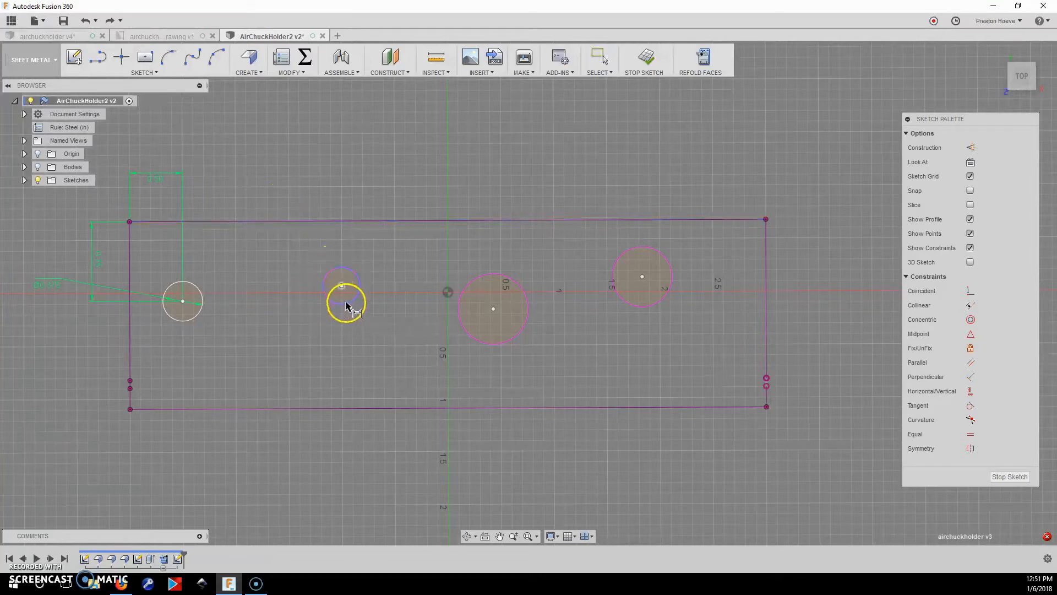
Dimension the diameters of the other three circles, linking each one to the leftmost circle's diameter parameter d17.
click(342, 286)
click(286, 308)
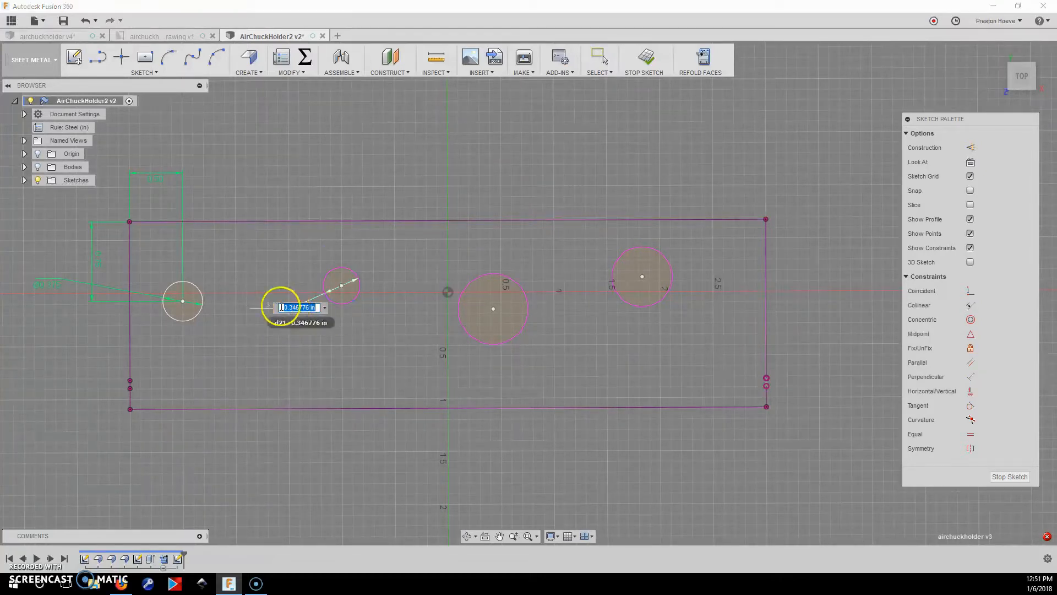
click(48, 293)
click(66, 379)
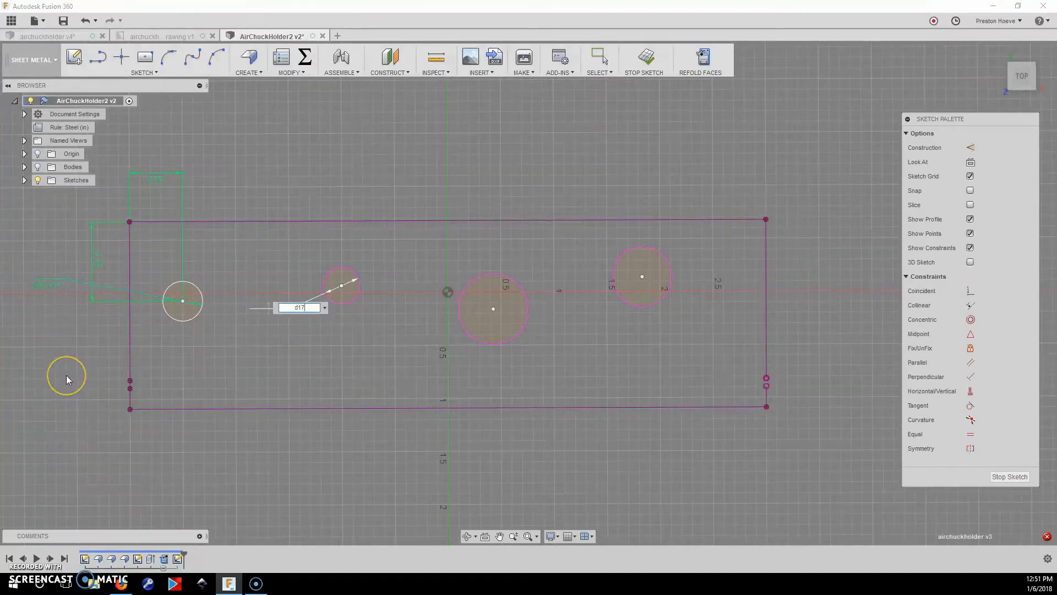
key(Return)
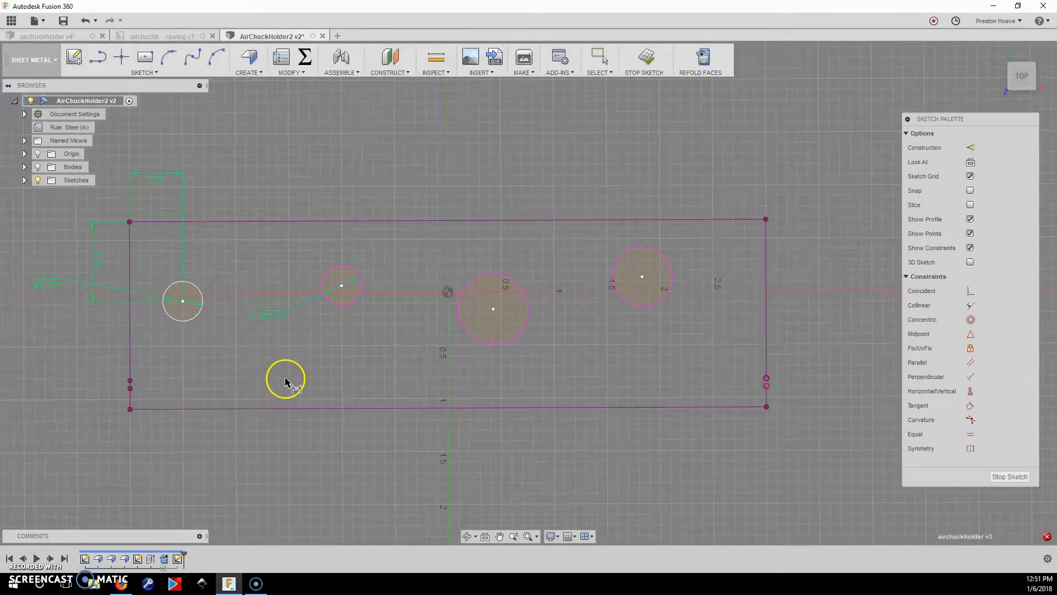
click(475, 340)
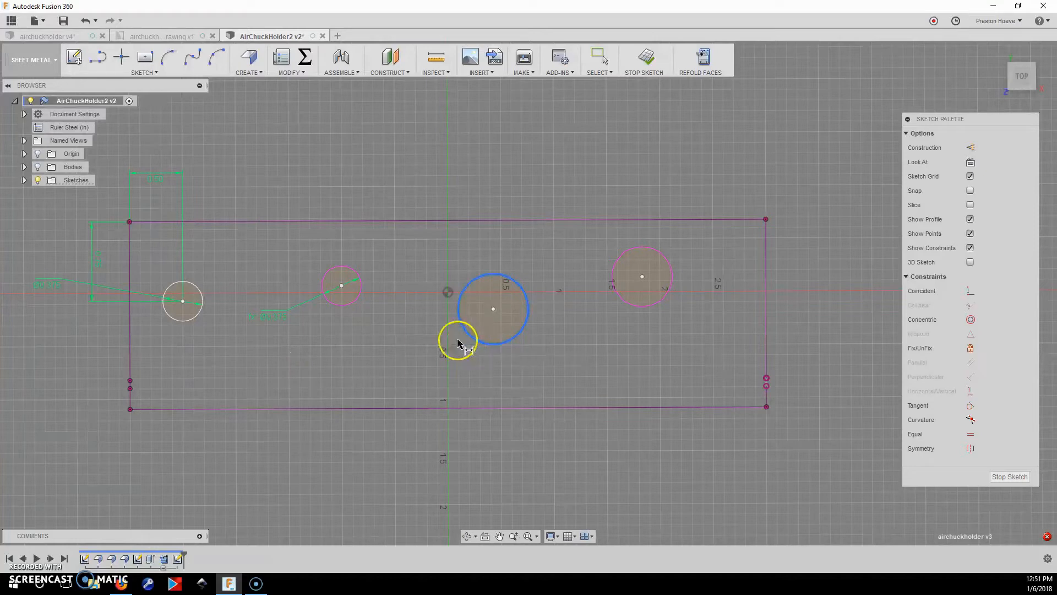
click(420, 337)
click(51, 283)
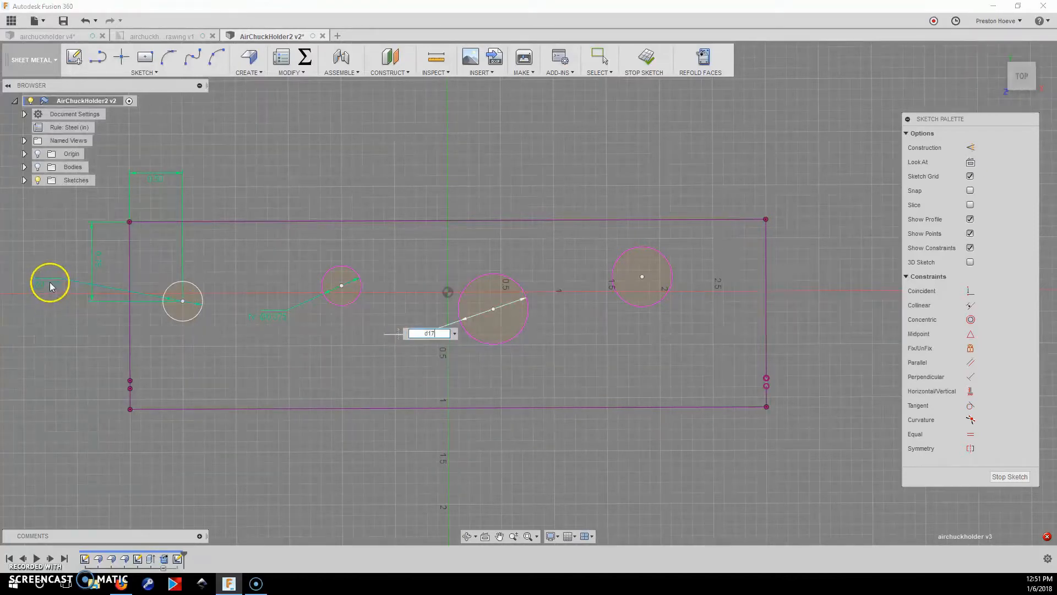
key(Return)
click(634, 306)
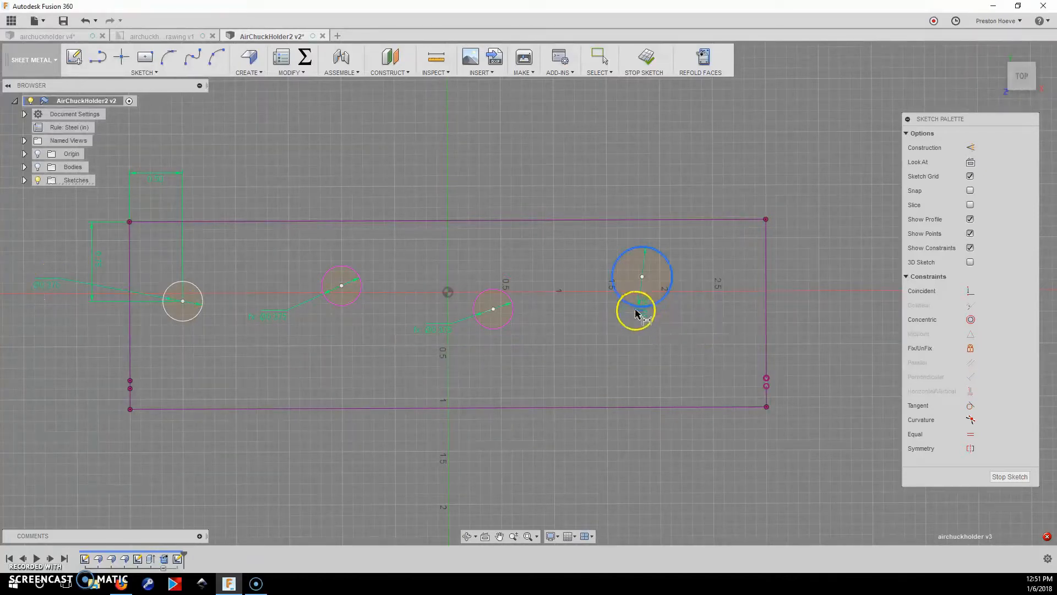
click(588, 326)
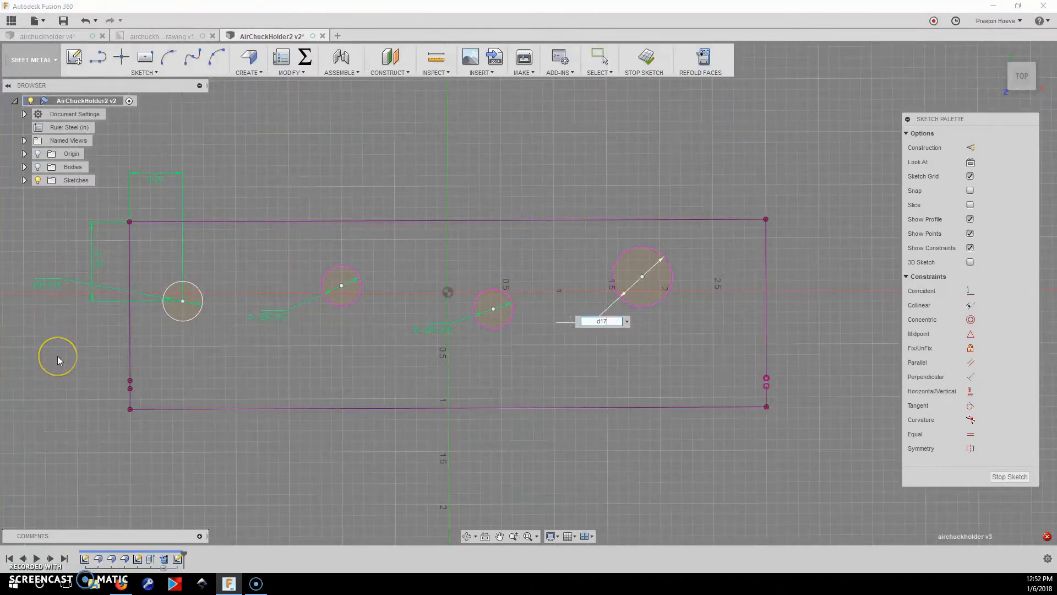
key(Return)
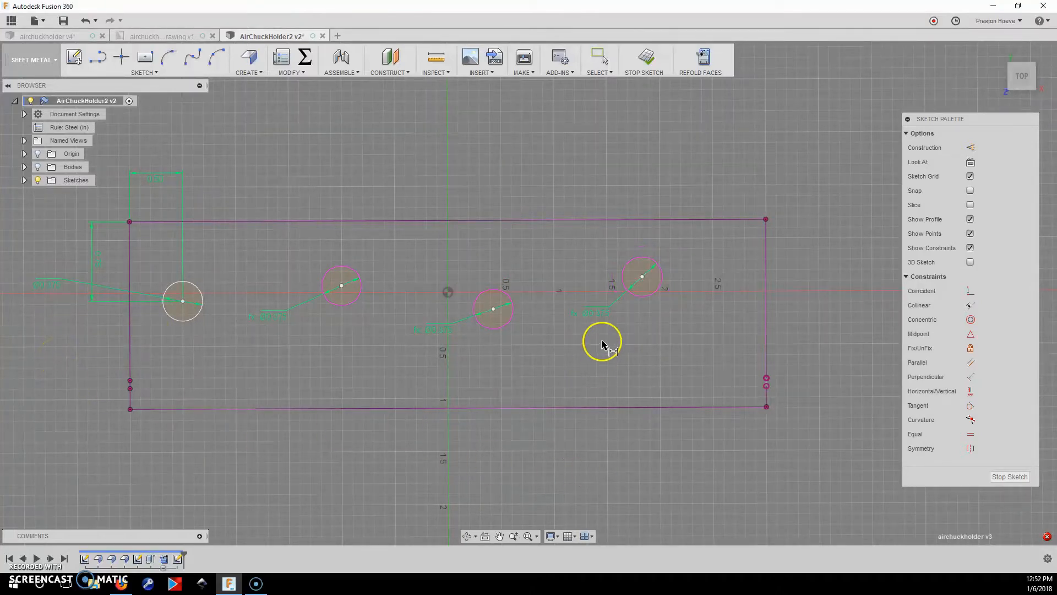
Delete the three linked diameter dimensions from the circles other than the leftmost one.
click(608, 310)
key(Delete)
click(442, 330)
key(Delete)
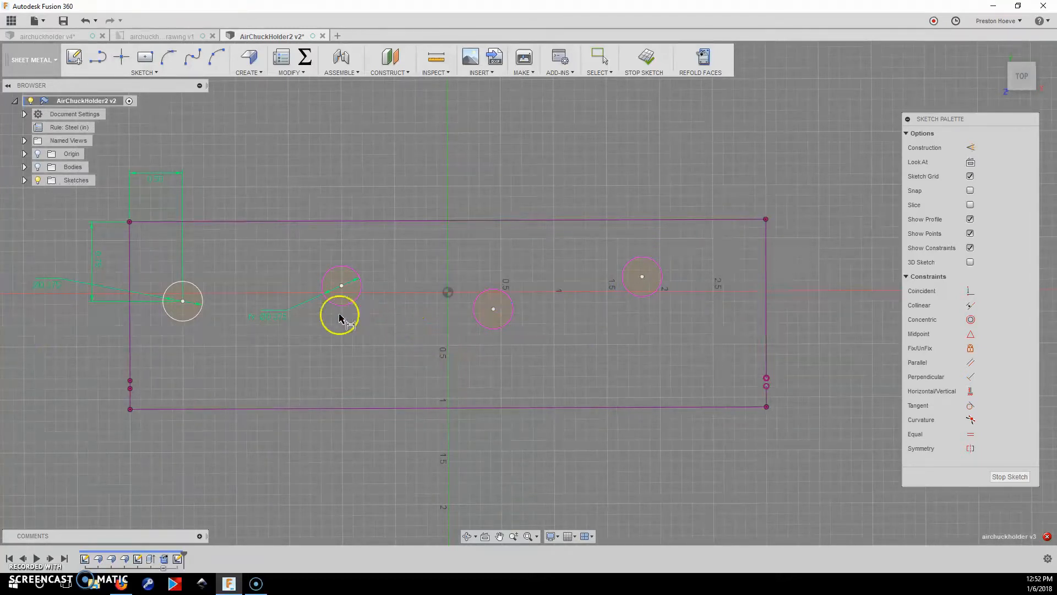
click(309, 300)
key(Delete)
Enlarge the three undimensioned circles freehand to differing sizes.
drag(346, 306, 365, 333)
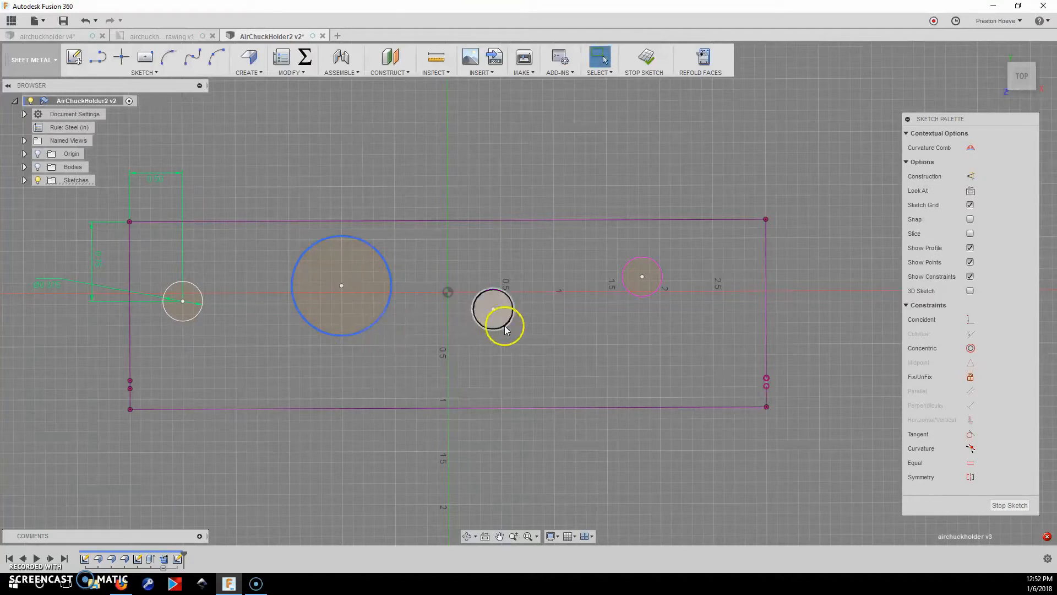
drag(505, 325, 513, 343)
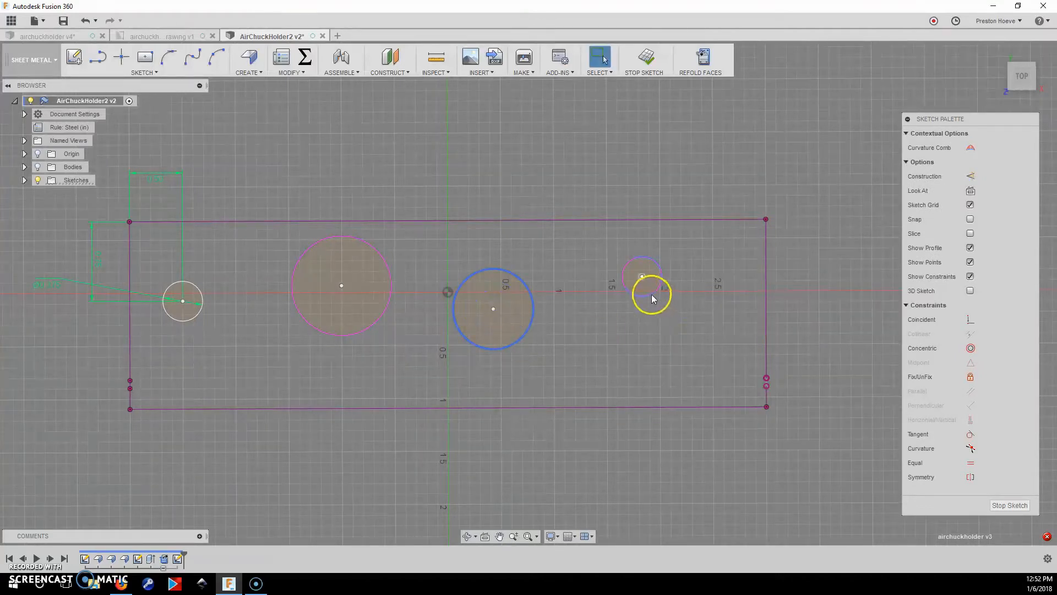
drag(652, 294, 667, 316)
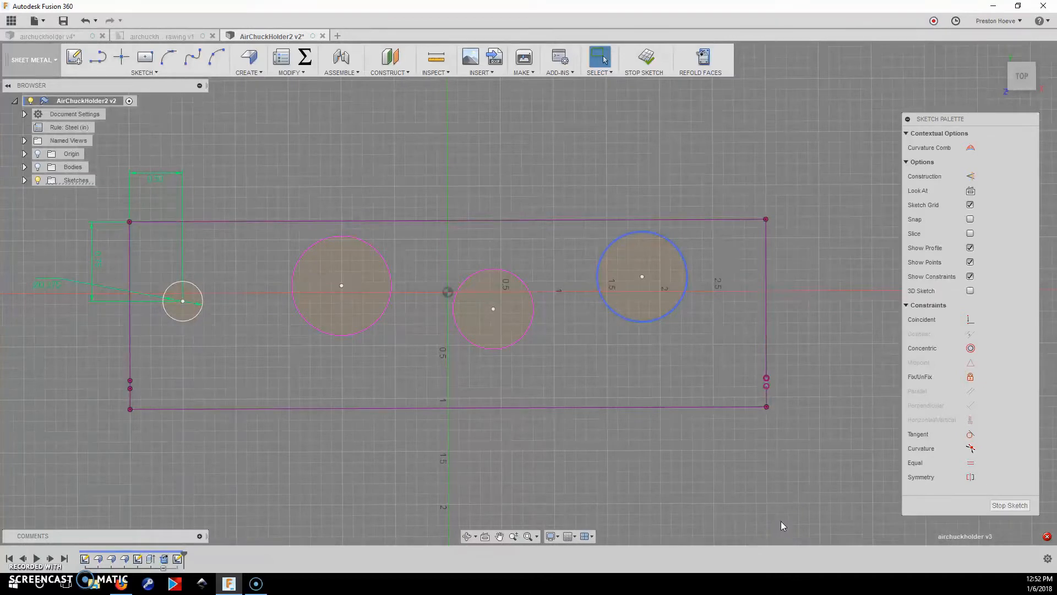
Apply Equal constraints between the second and rightmost circles, and from the second and third circles to the leftmost circle.
click(971, 435)
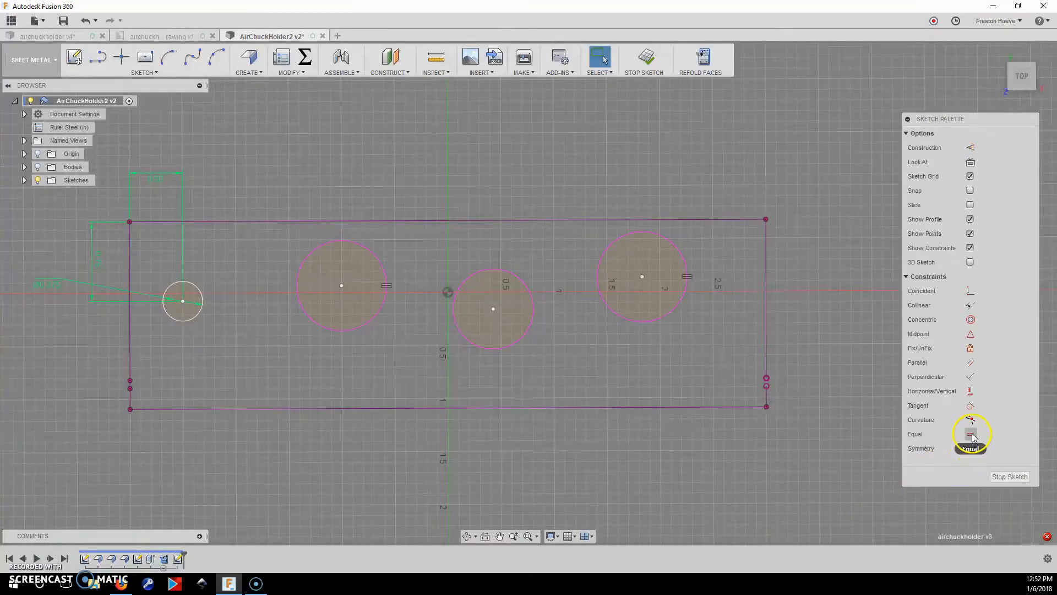
click(358, 329)
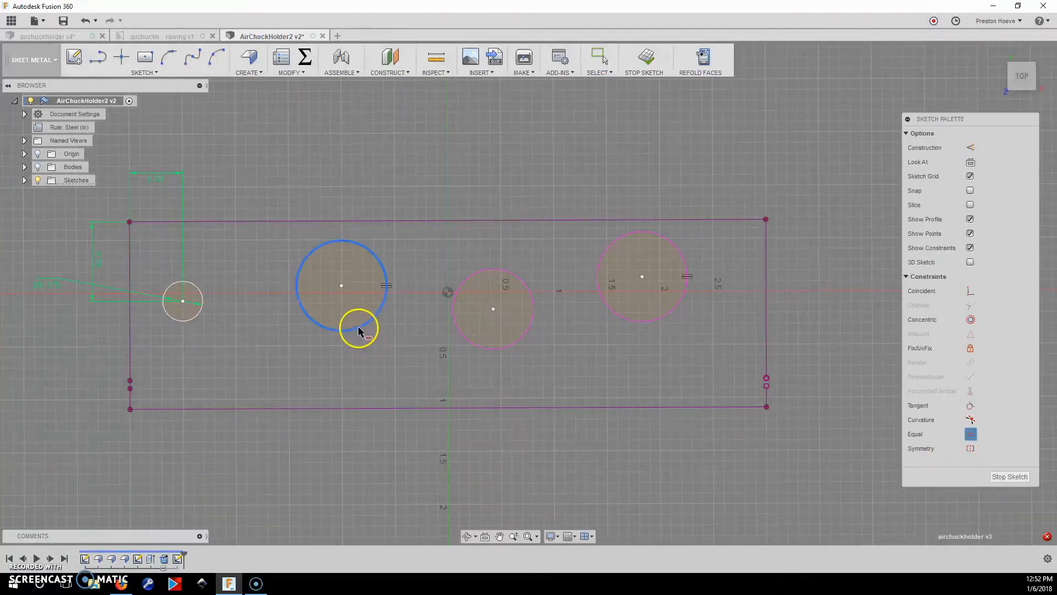
click(189, 320)
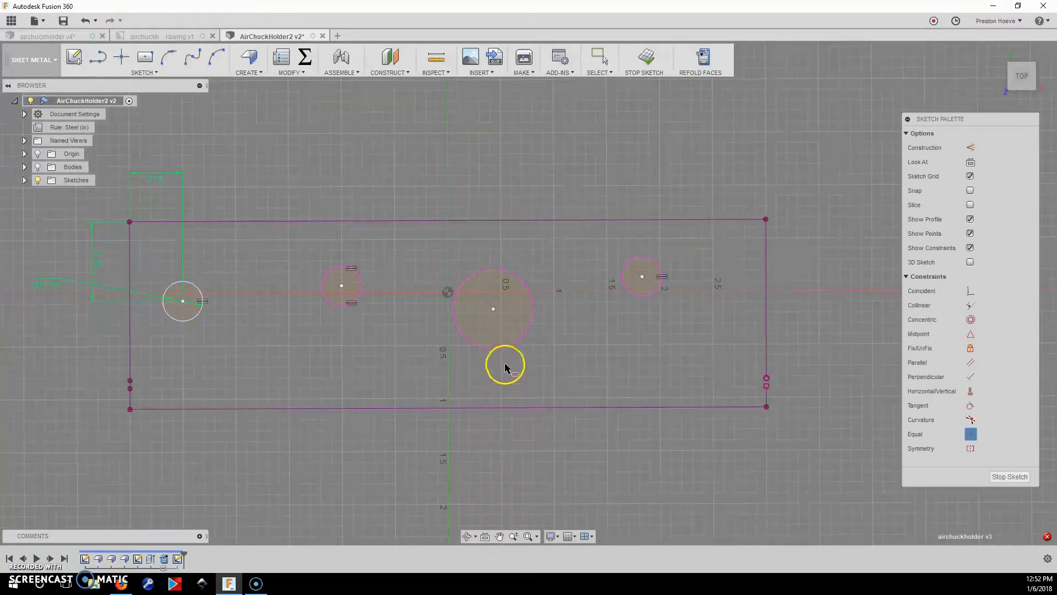
click(502, 348)
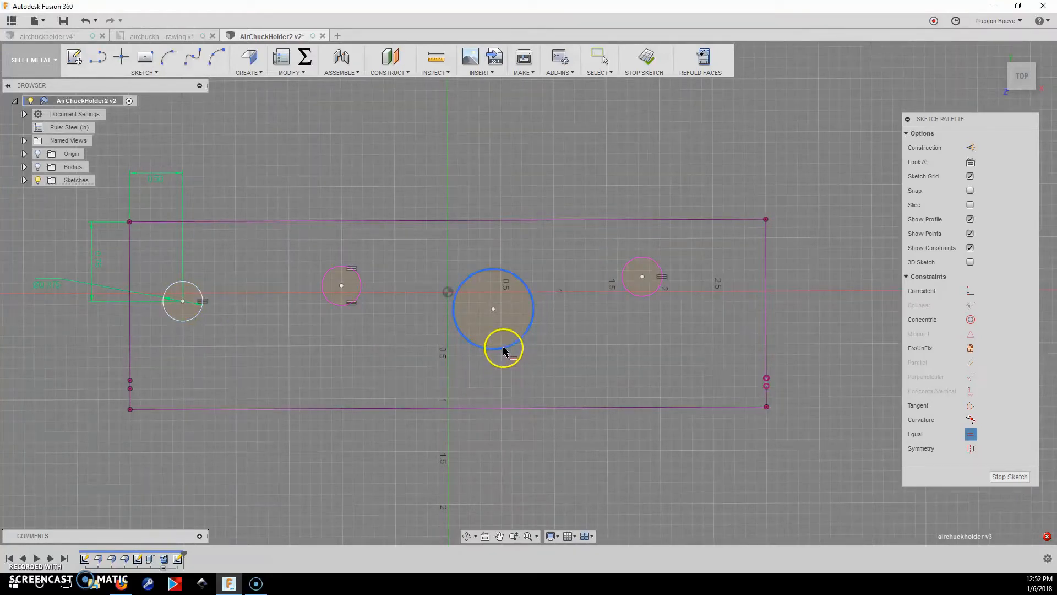
click(201, 318)
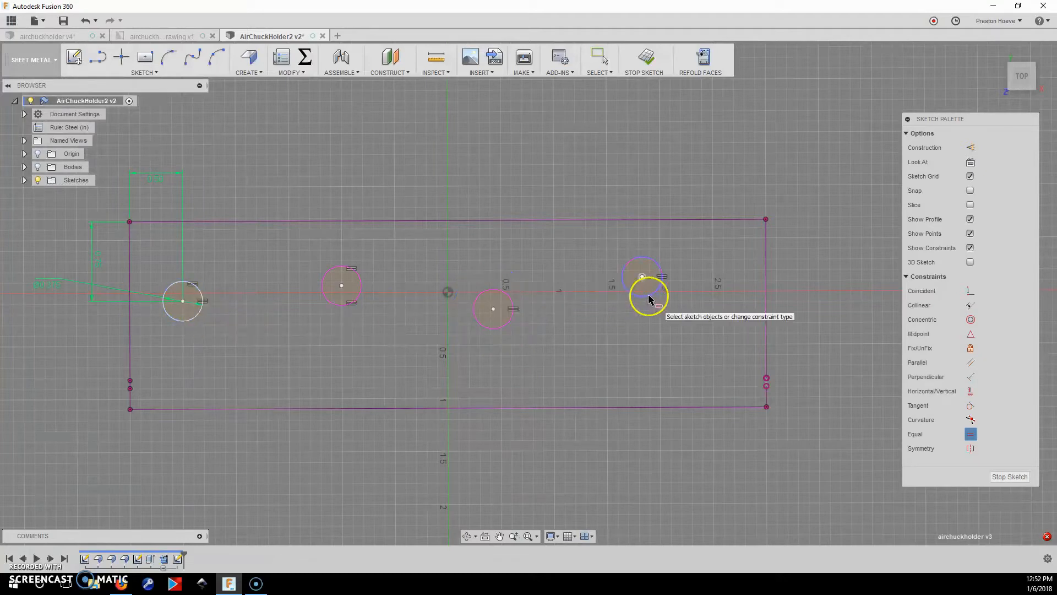
Try to add an Equal constraint directly between the rightmost and leftmost circles.
click(643, 296)
click(194, 318)
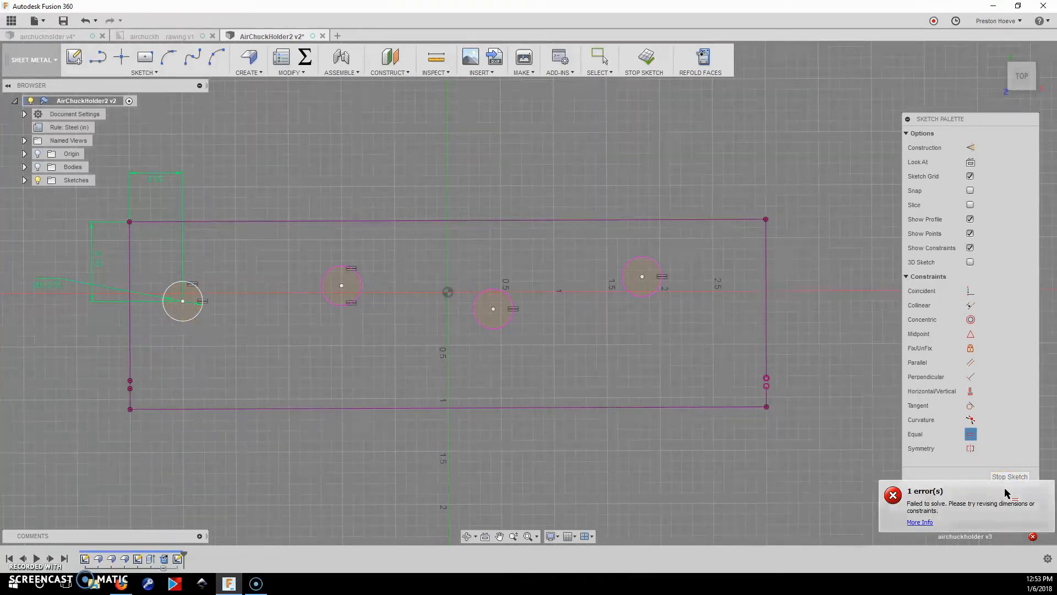
key(Escape)
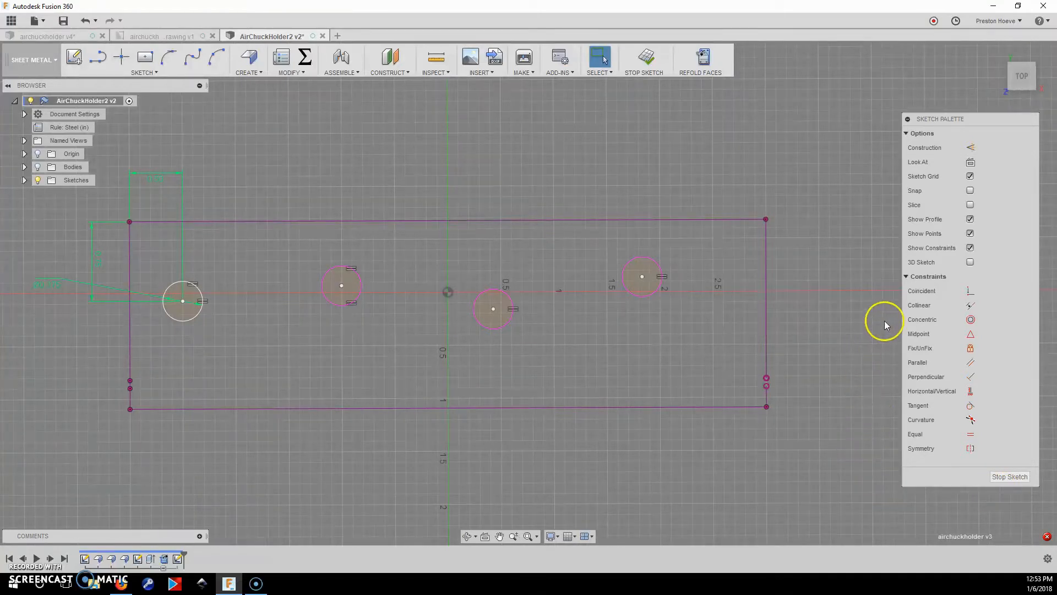
Align the centers of the other three circles with the leftmost circle's center using Horizontal/Vertical constraints.
click(970, 391)
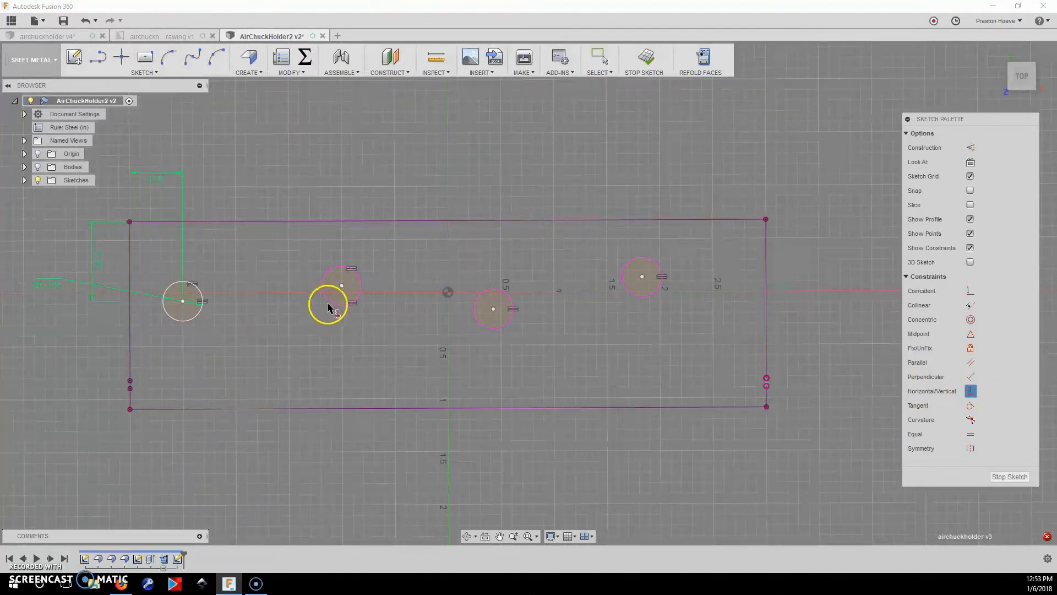
click(342, 285)
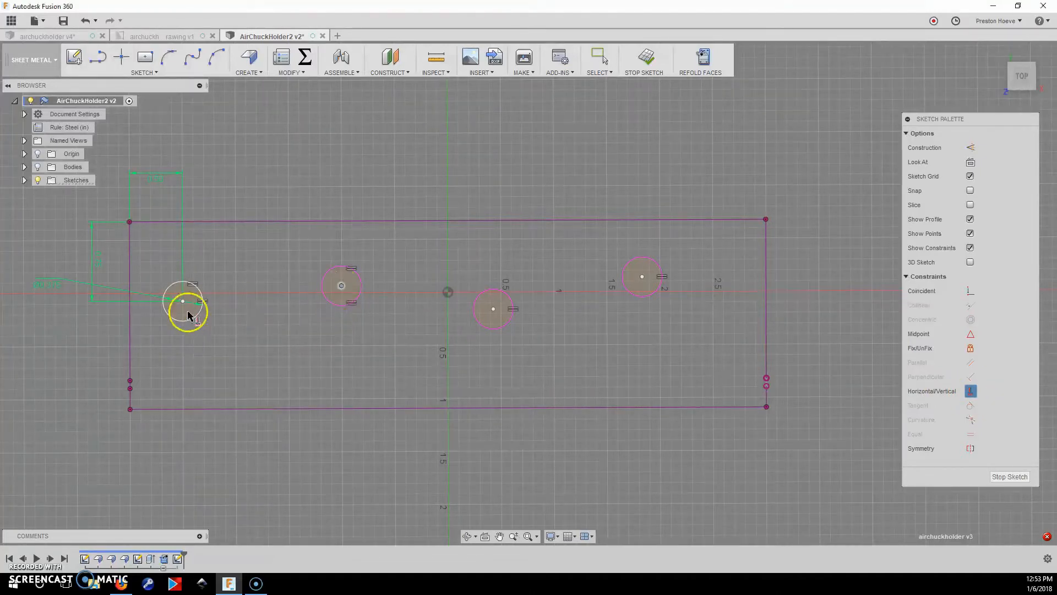
click(182, 301)
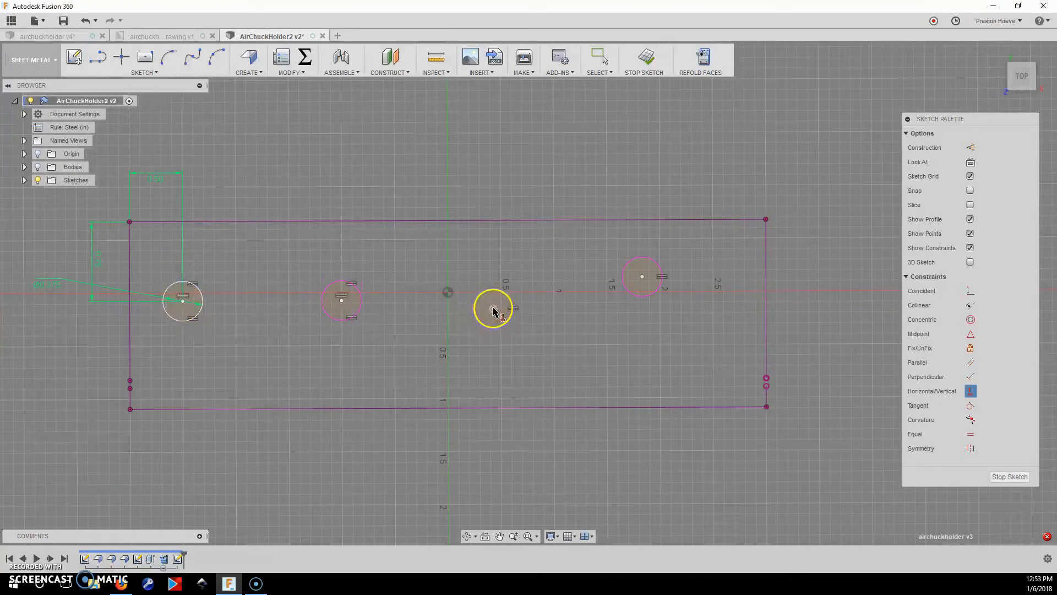
click(492, 310)
click(182, 301)
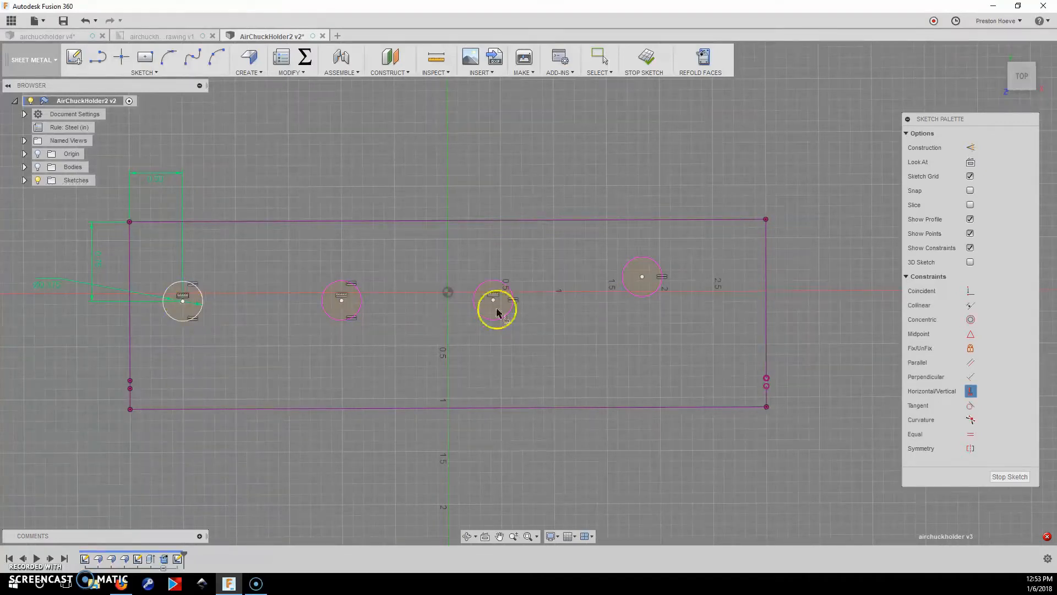
click(642, 277)
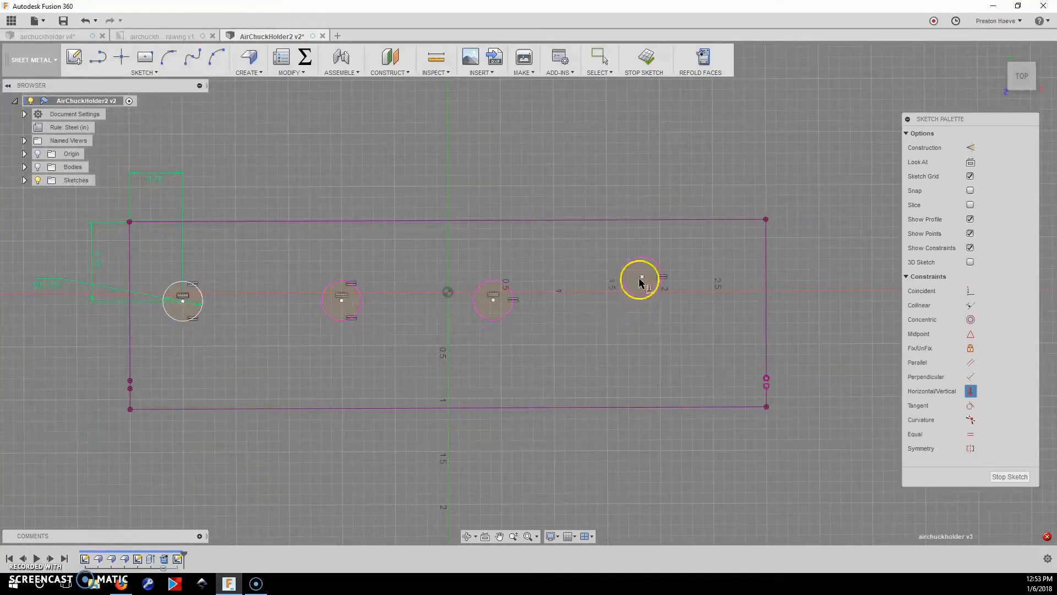
click(183, 301)
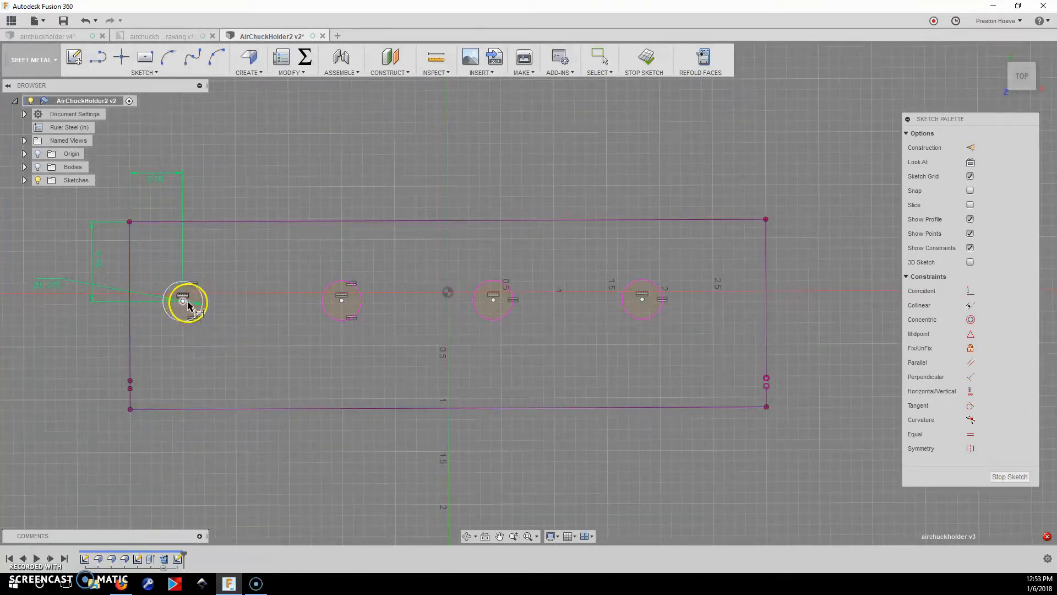
Dimension the center-to-center distance between the two leftmost circles as 1.25 in.
click(185, 302)
click(342, 301)
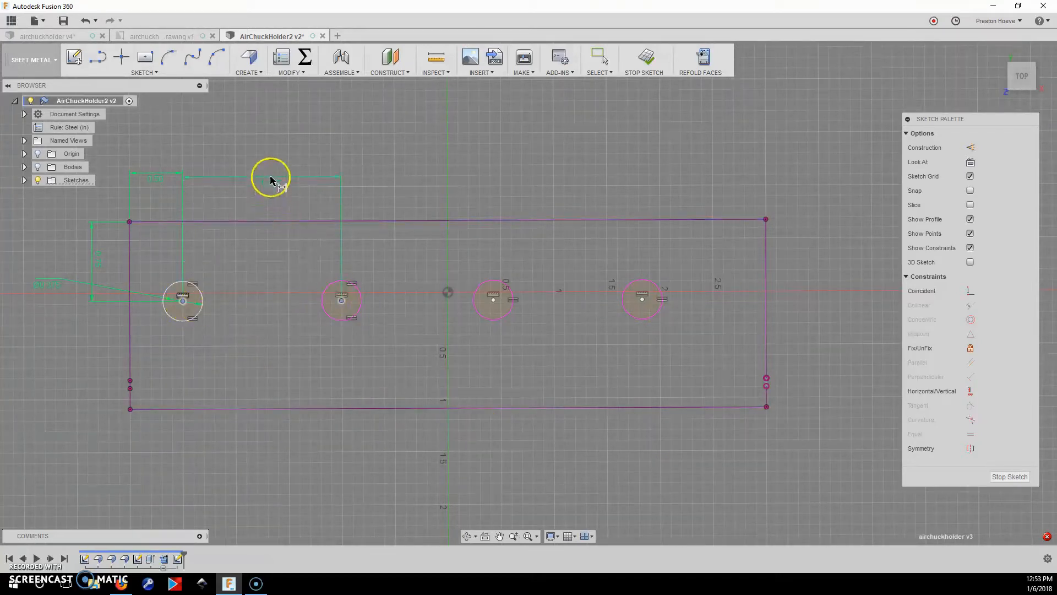
click(271, 172)
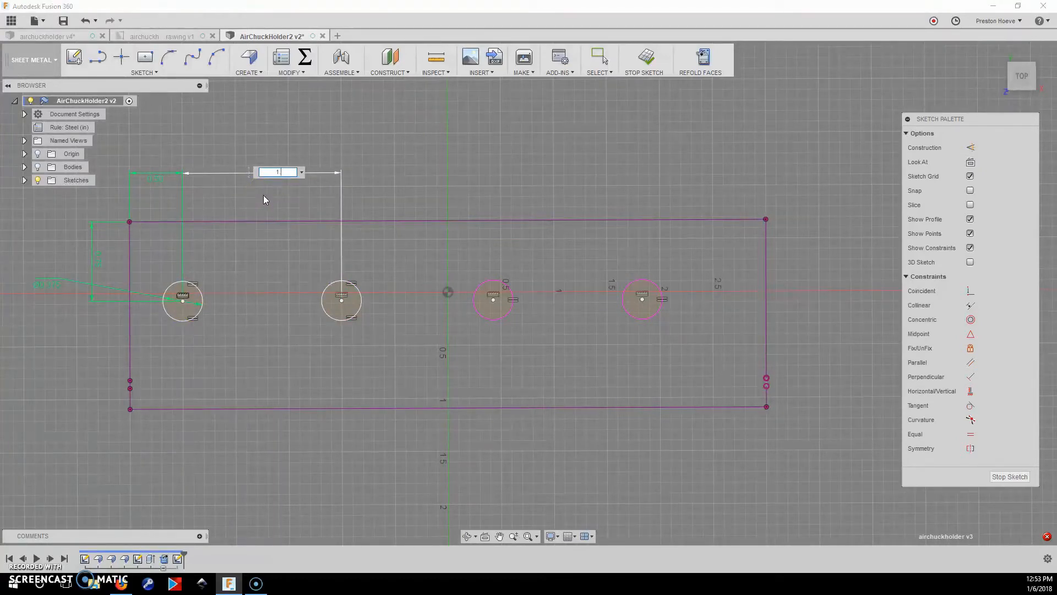
key(Return)
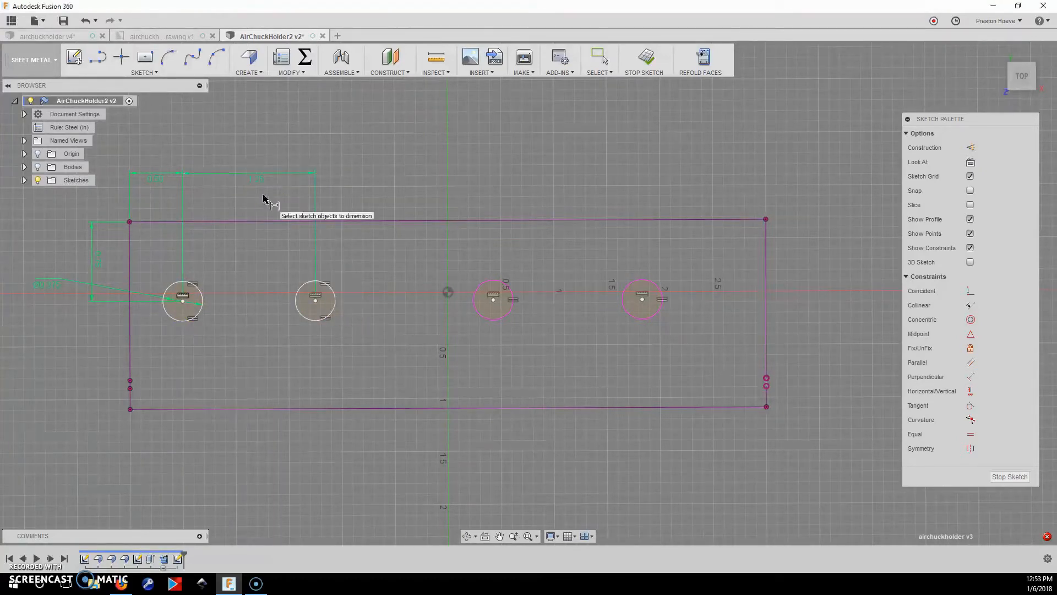
Set the spacing between the two leftmost circles to 1.5 in and add a user parameter holeSpace with the expression 1.5 in.
double_click(256, 179)
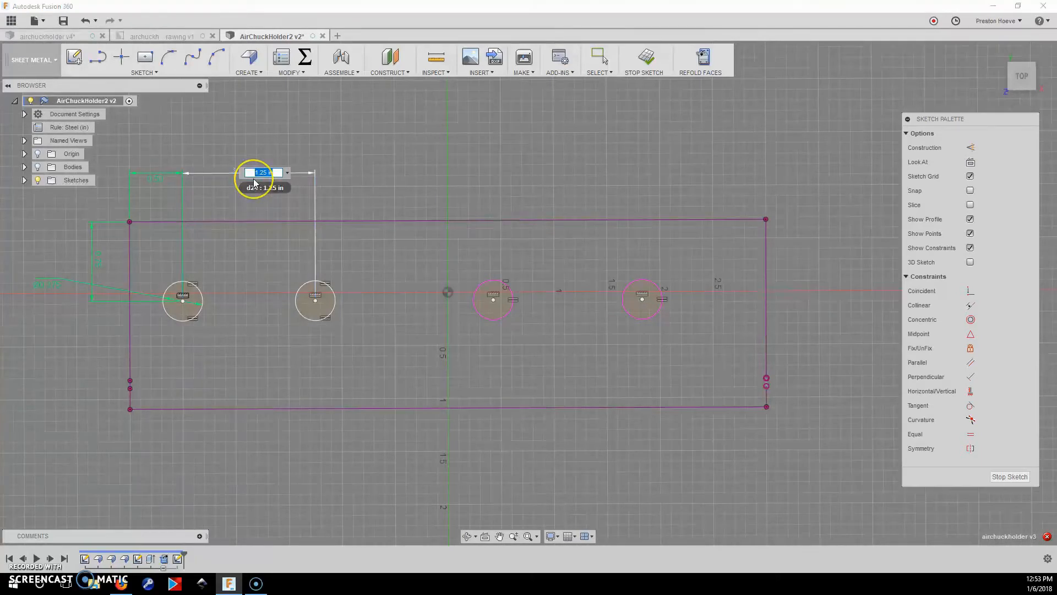
text(1)
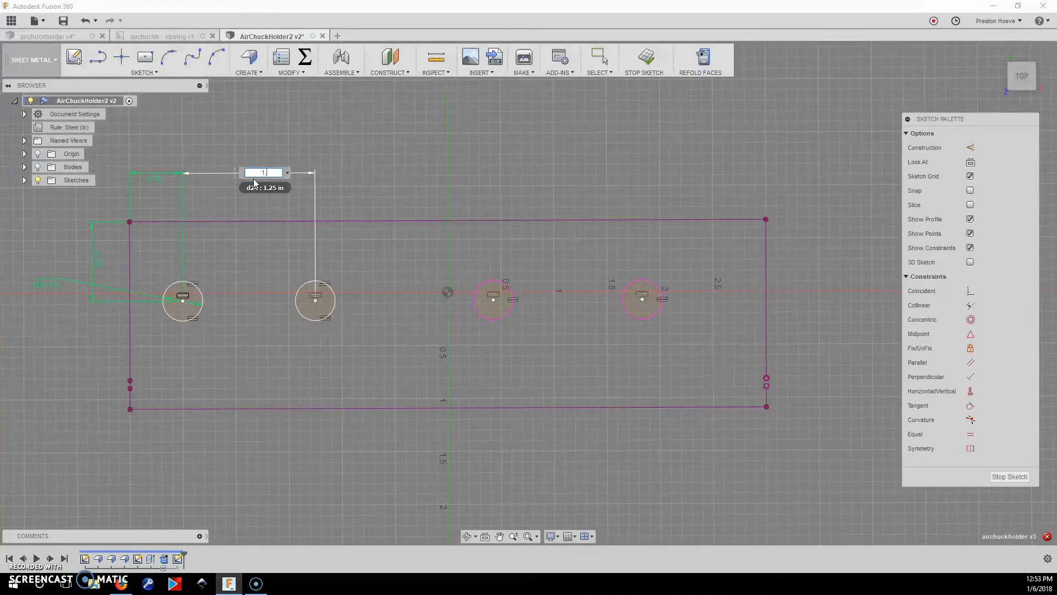
click(304, 57)
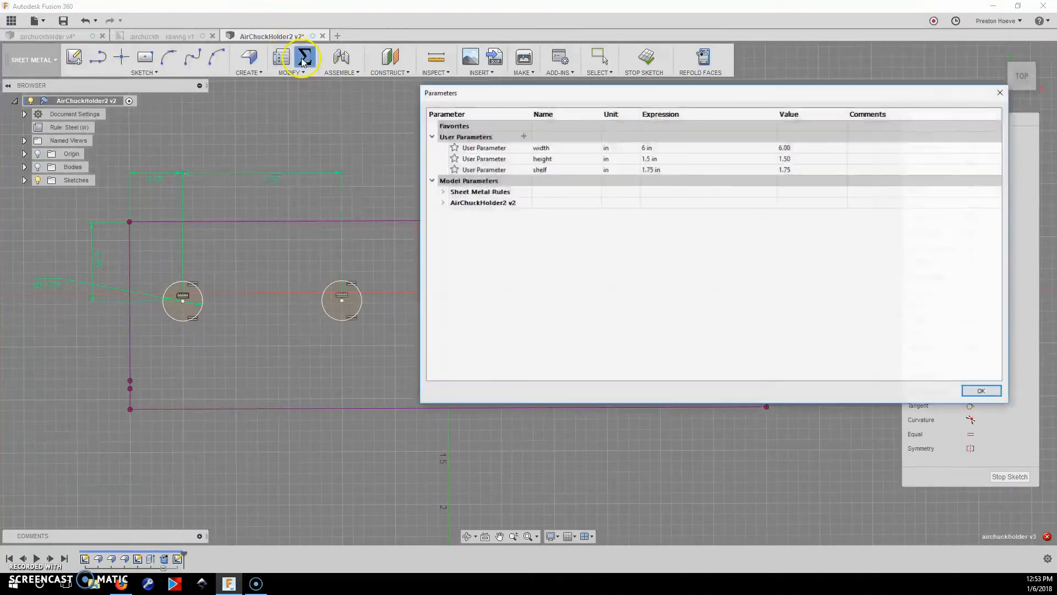
click(523, 137)
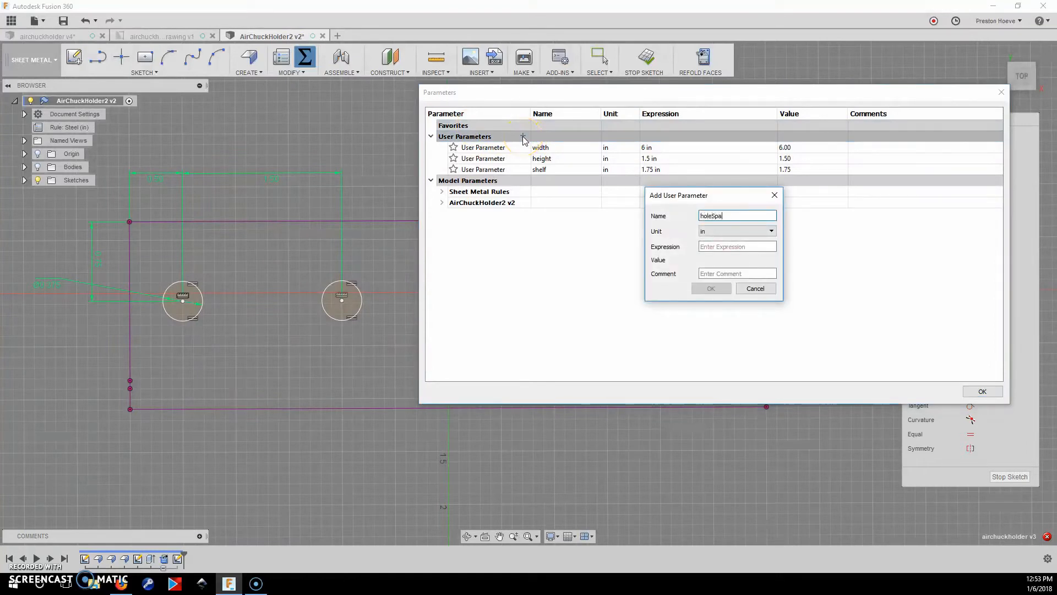
text(1.5)
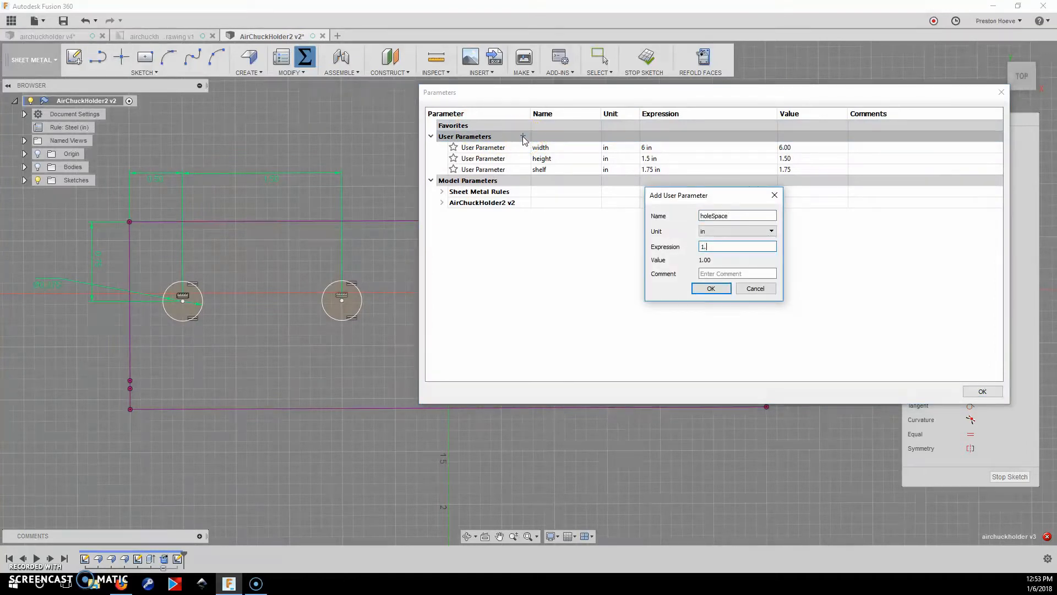
click(711, 288)
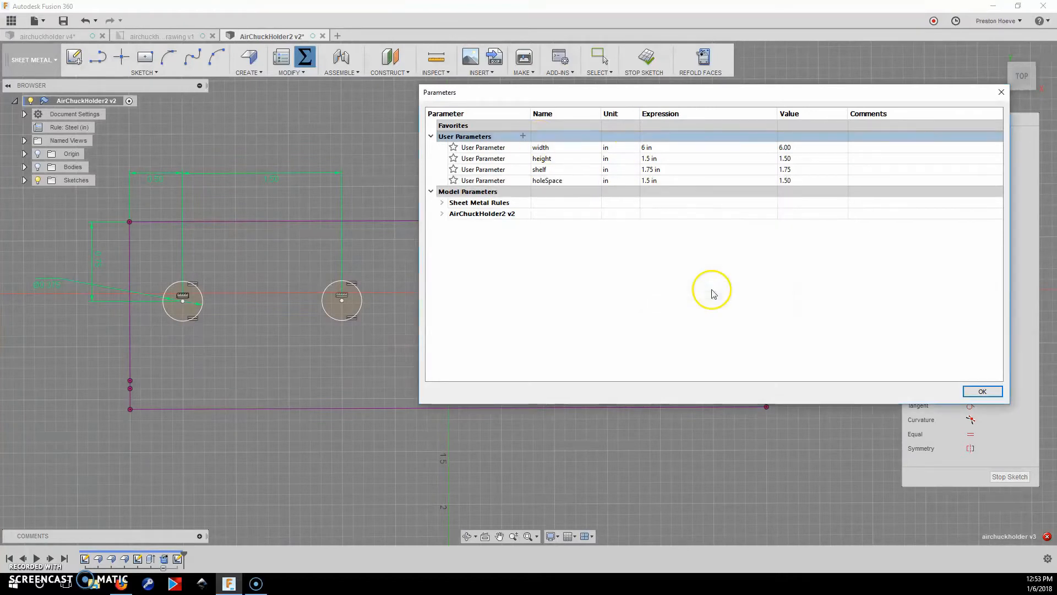
click(981, 395)
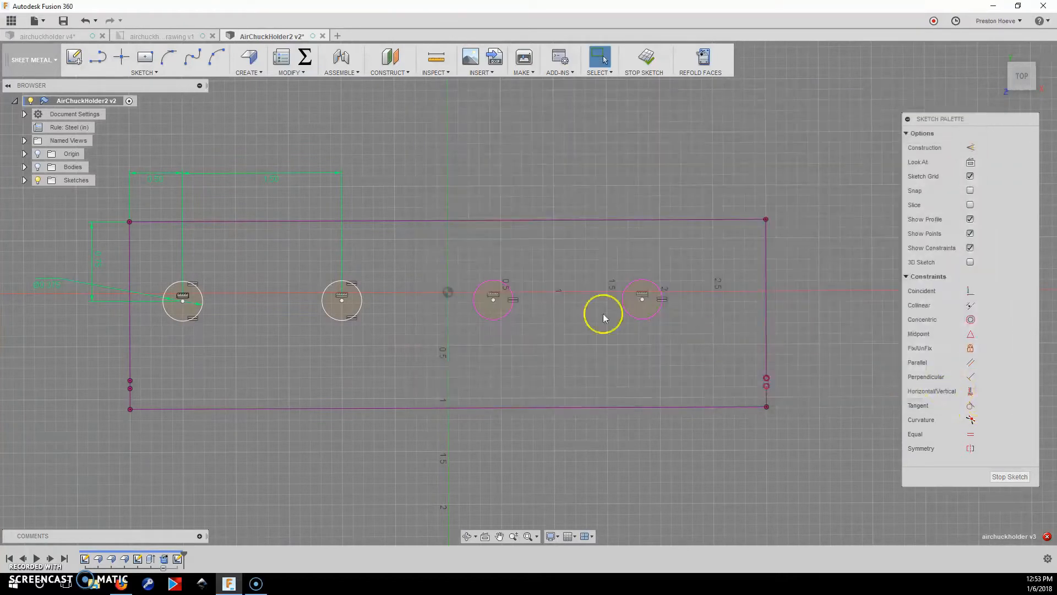
Drive the spacing dimension between the two leftmost circles with the holeSpace parameter.
double_click(270, 178)
text(holeSpace)
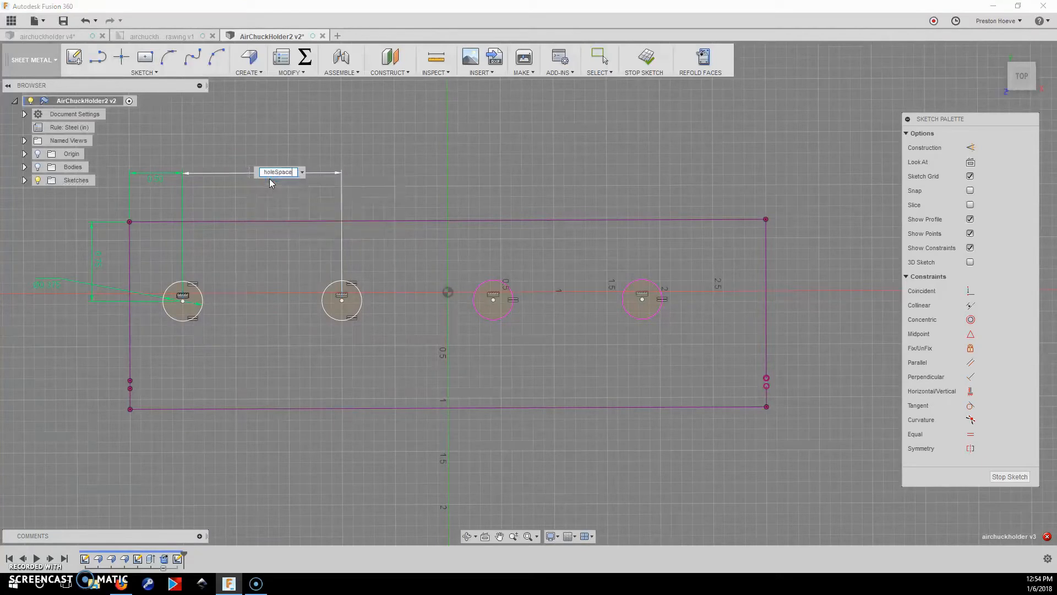
key(Return)
click(276, 182)
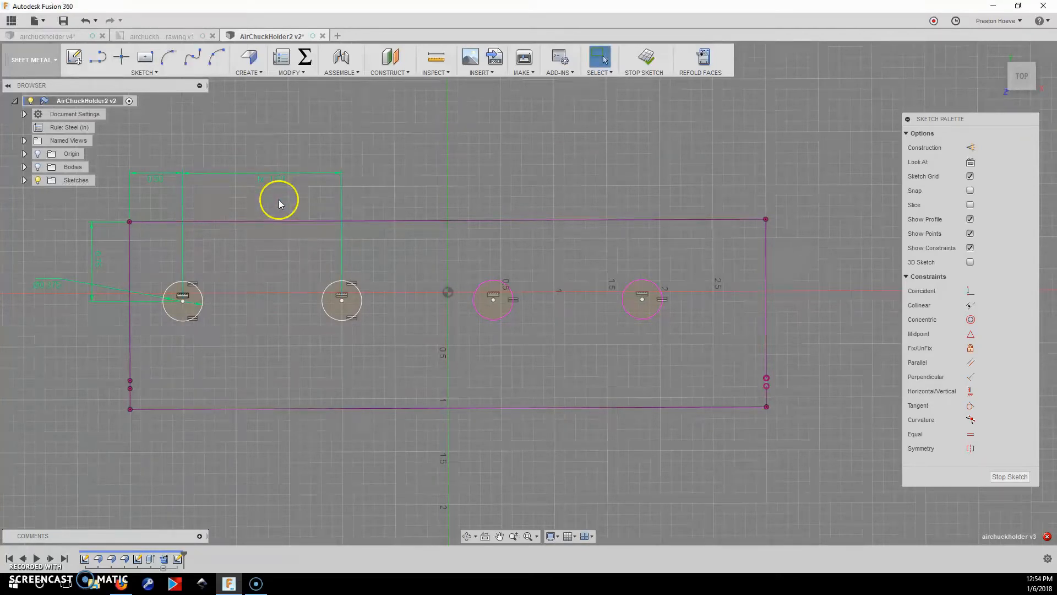
Dimension the center distance between the second and third circles, linking it to the first spacing dimension, d24.
key(d)
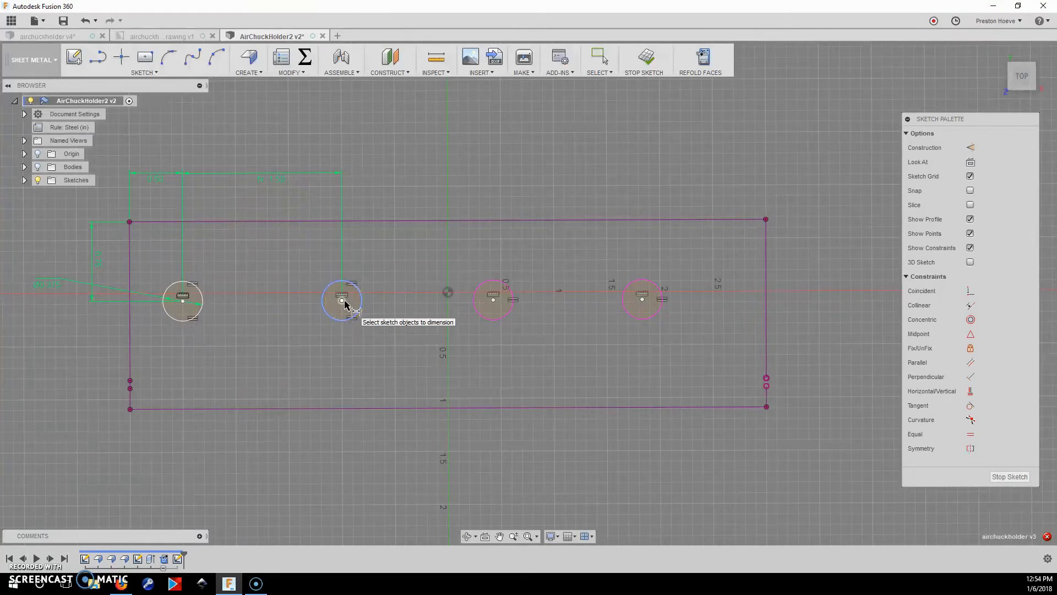
click(342, 301)
click(493, 300)
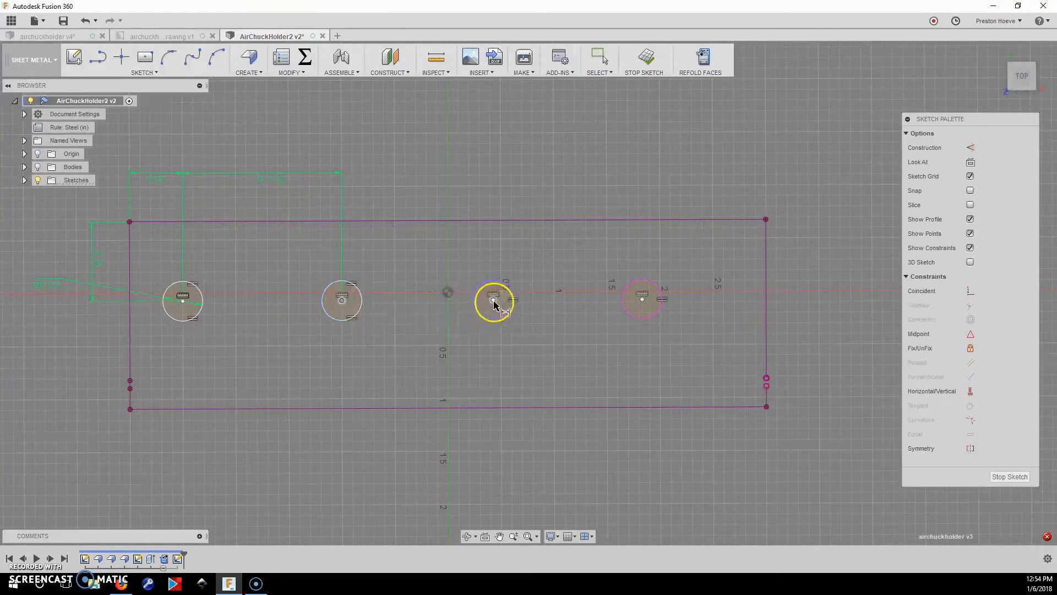
click(429, 172)
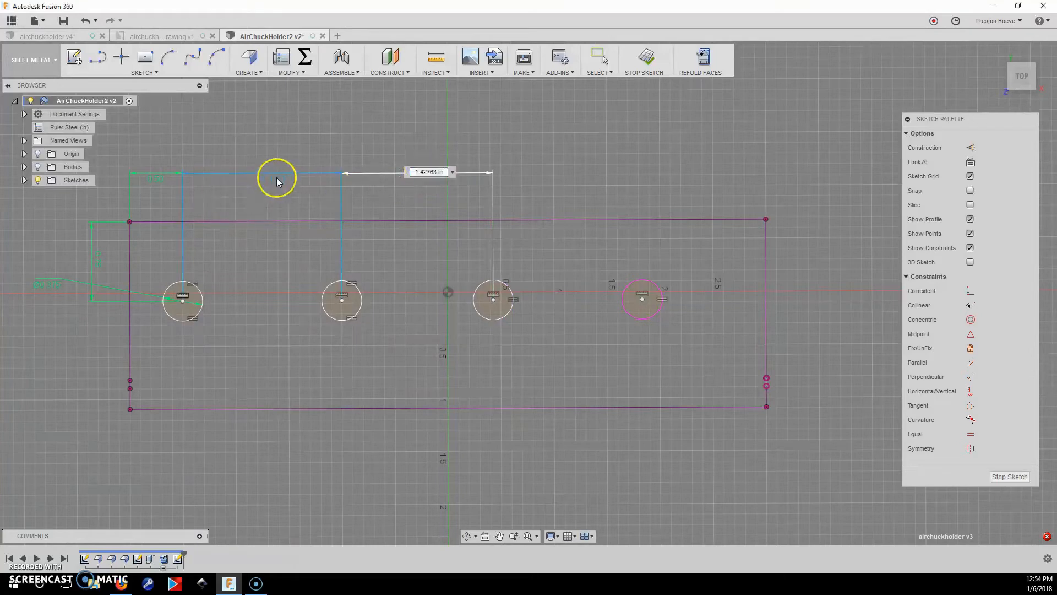
text(d24)
key(Return)
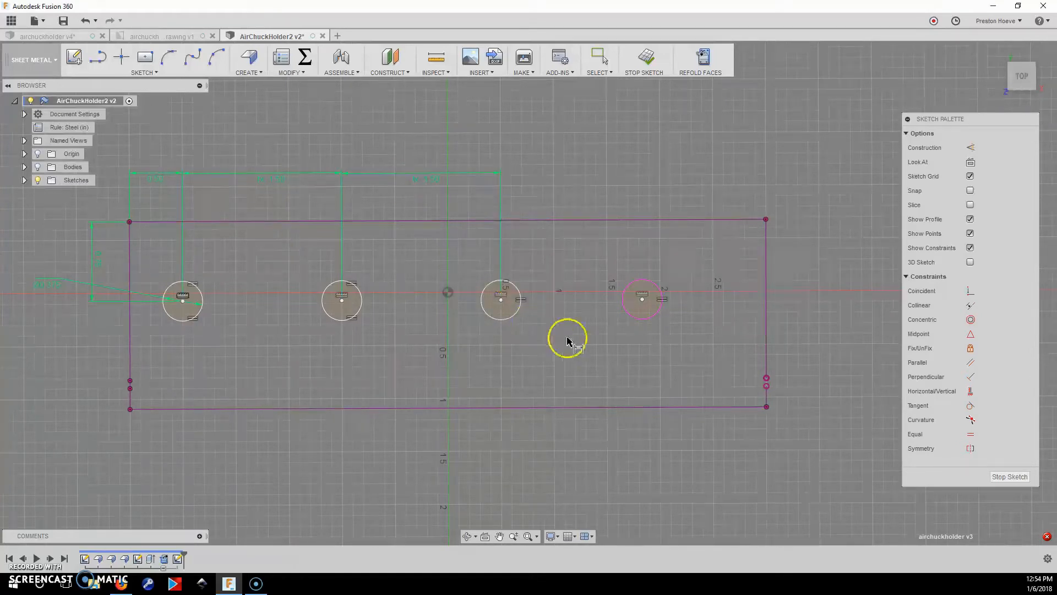
Dimension the center distance between the third and rightmost circles, also referencing spacing dimension d24.
click(501, 300)
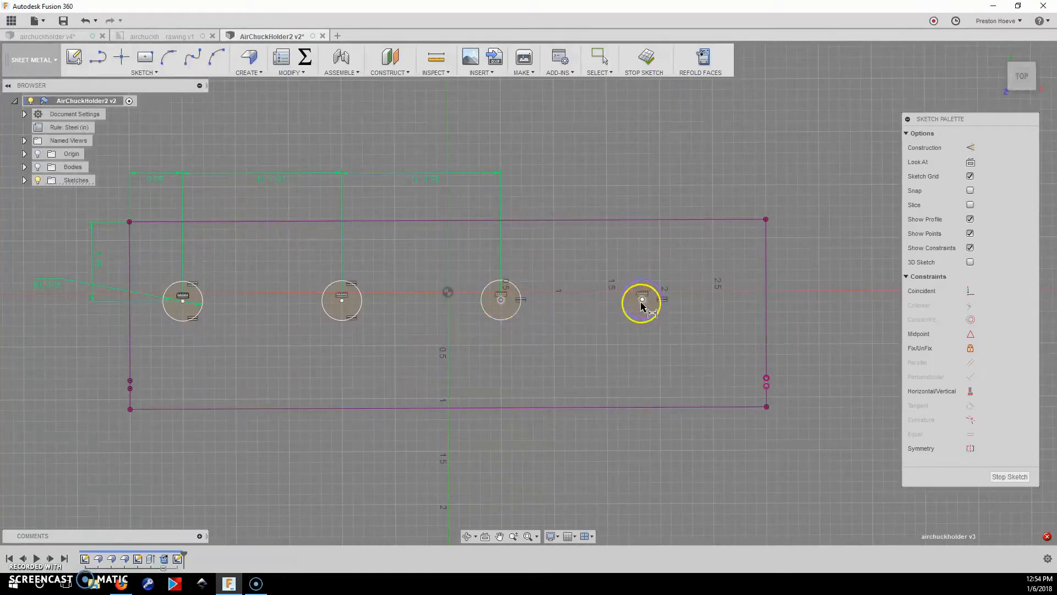
click(640, 301)
click(571, 172)
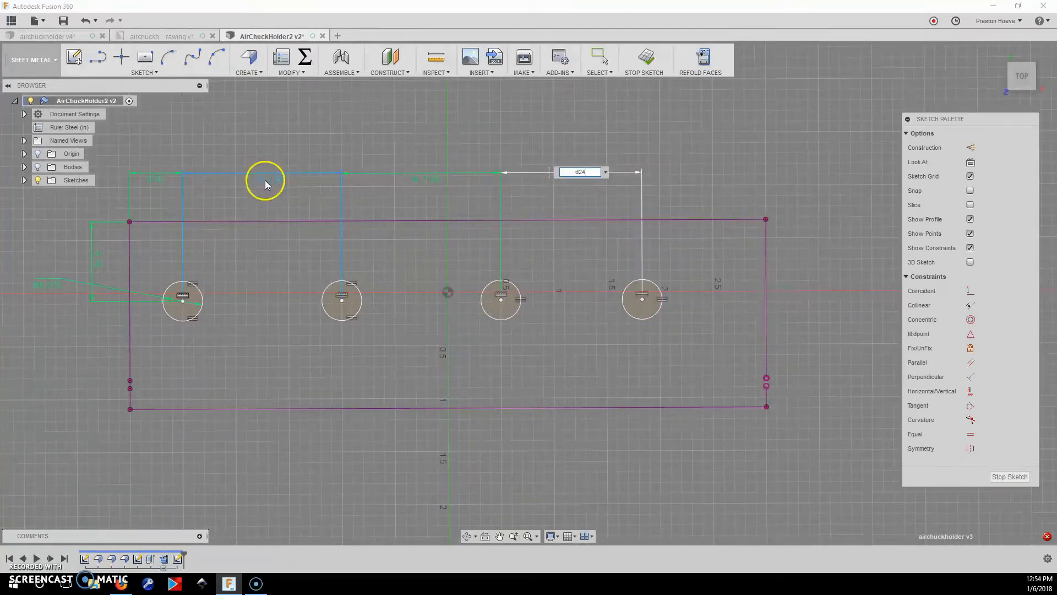
key(Return)
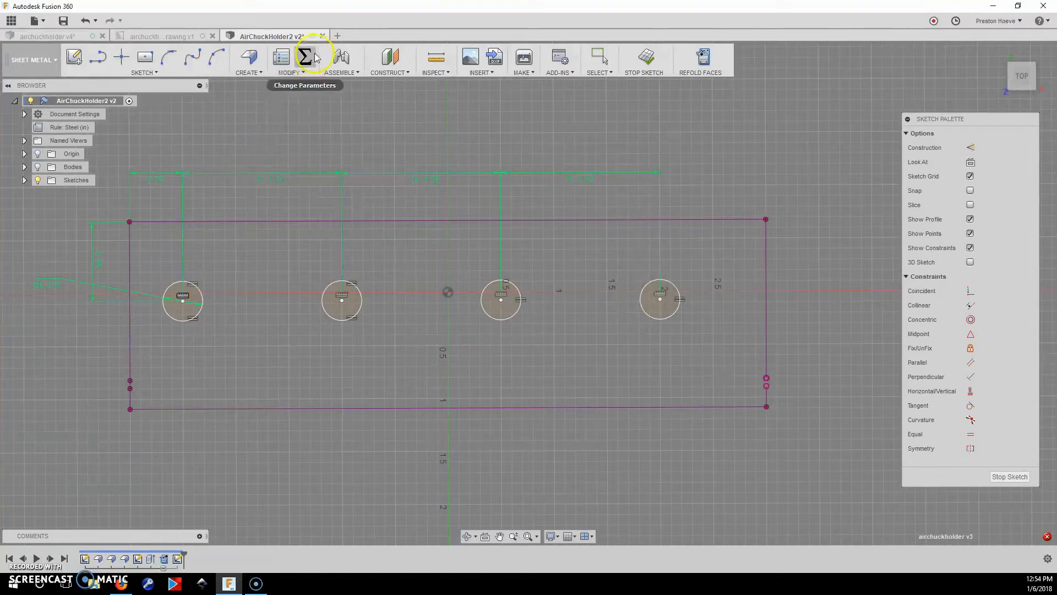
Add a driven dimension from the rightmost circle's center to the right edge of the shelf.
click(663, 300)
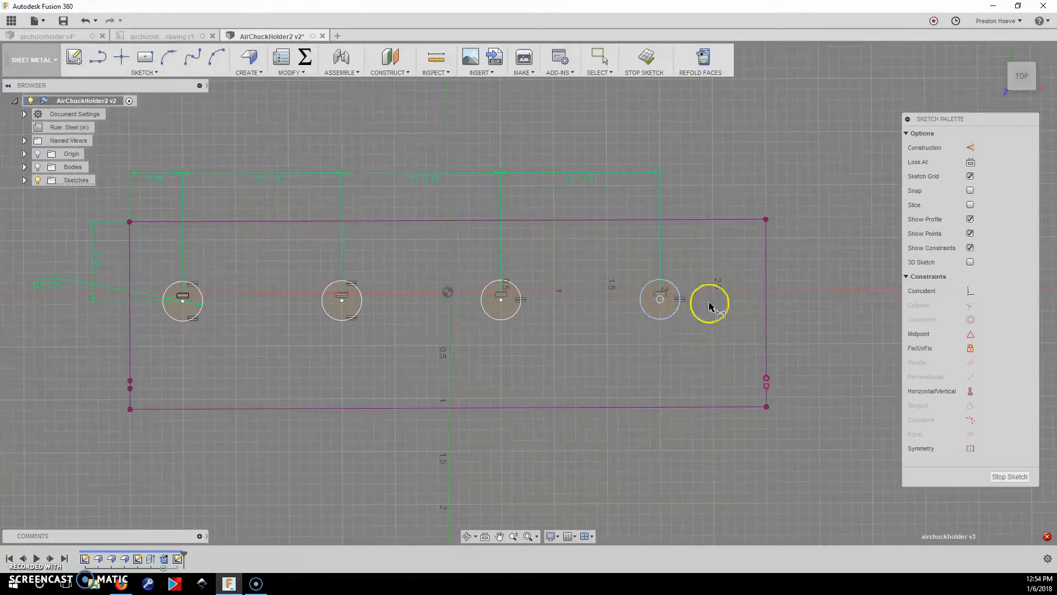
click(765, 303)
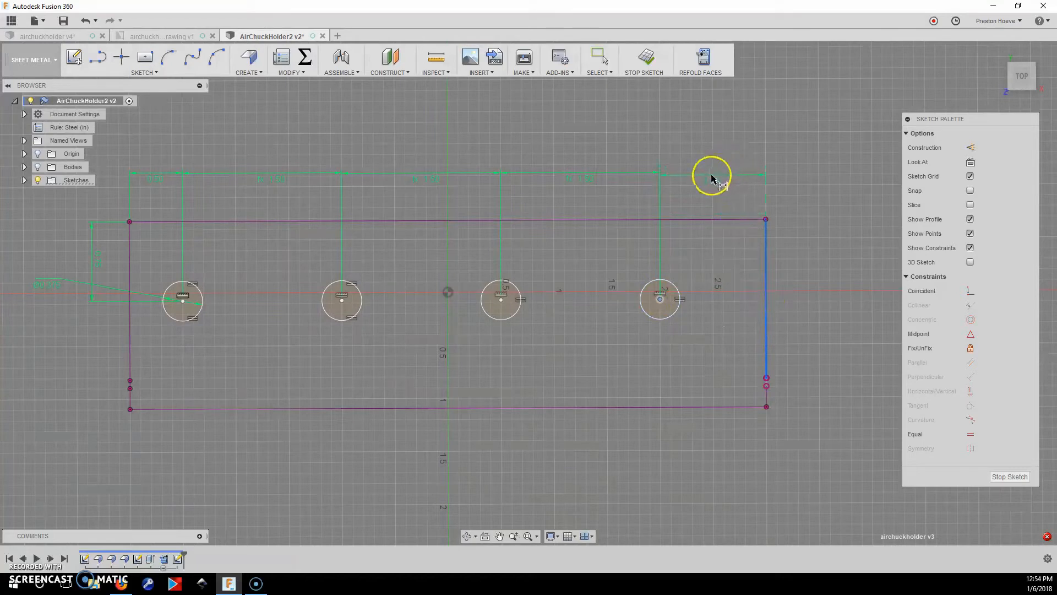
click(713, 174)
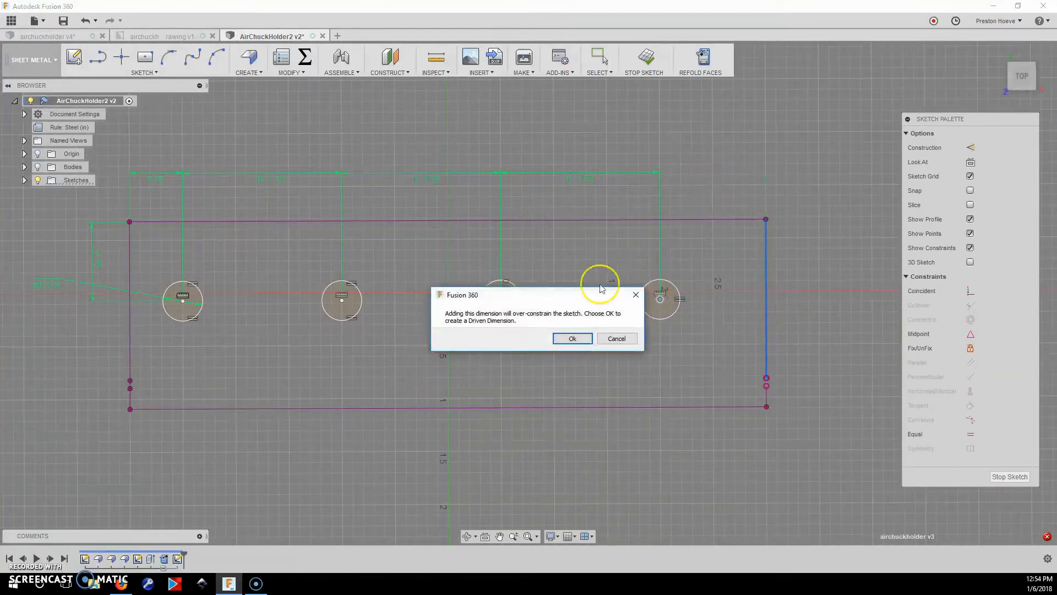
click(568, 339)
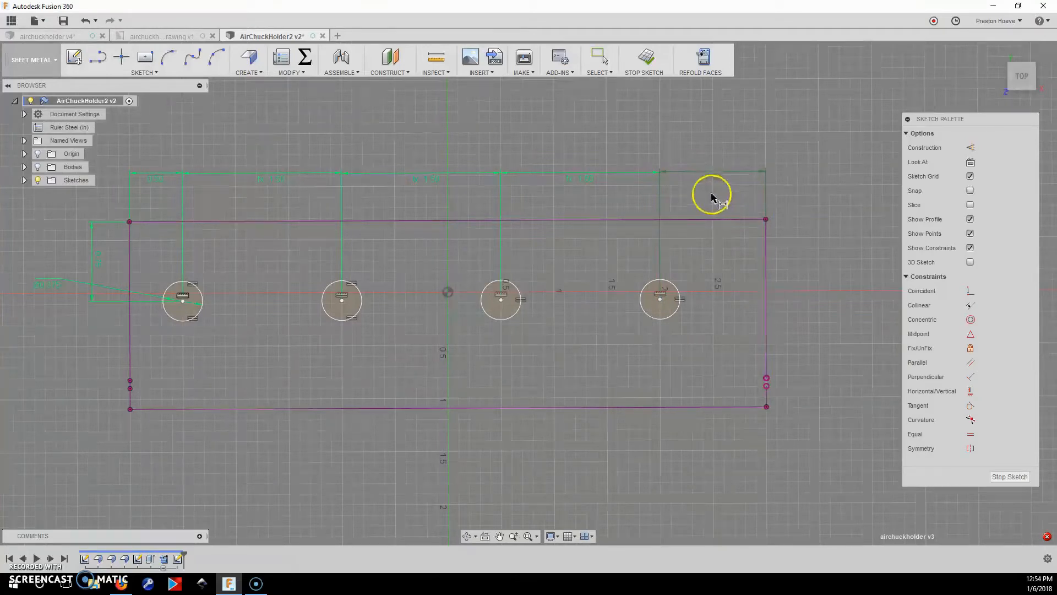
Set the leftmost circle's center distance from the left edge of the shelf to 0.75 in.
double_click(156, 184)
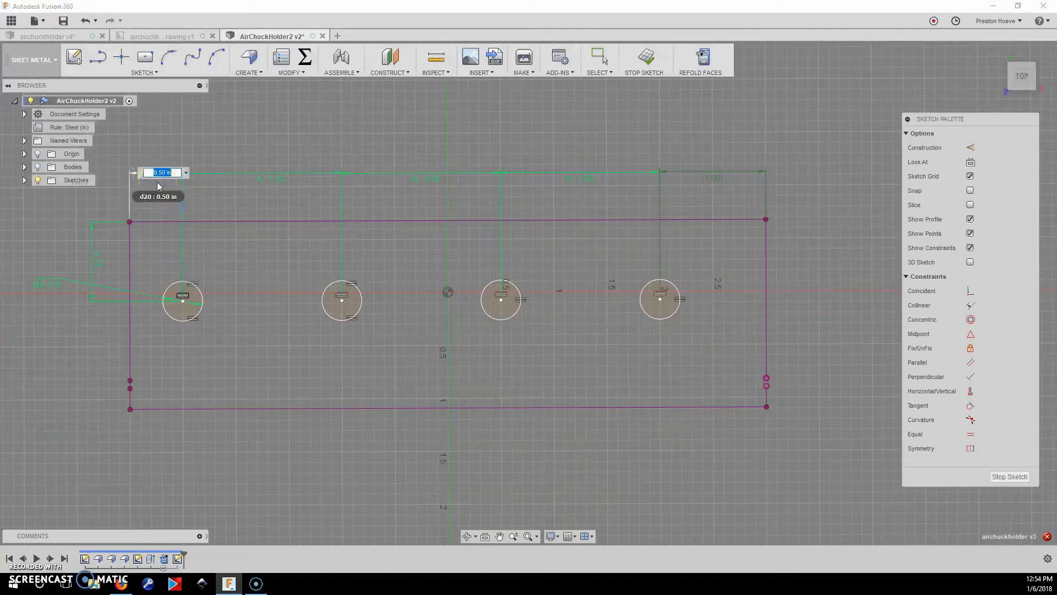
key(Return)
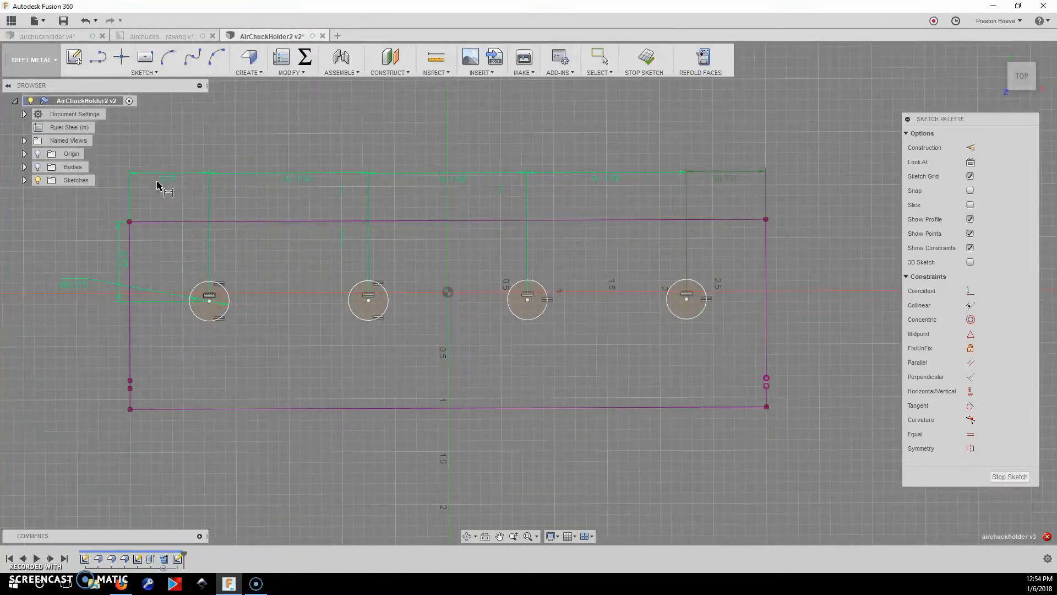
click(164, 205)
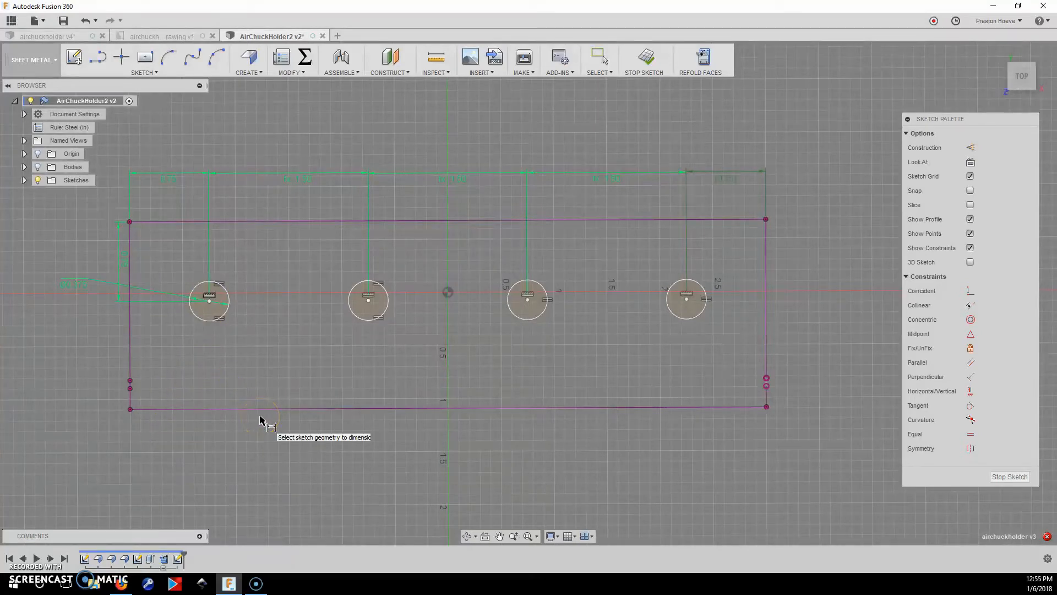
Sketch eight vertical lines, one on each side of every circle, starting above the circle centers and crossing the shelf's lower edge.
key(l)
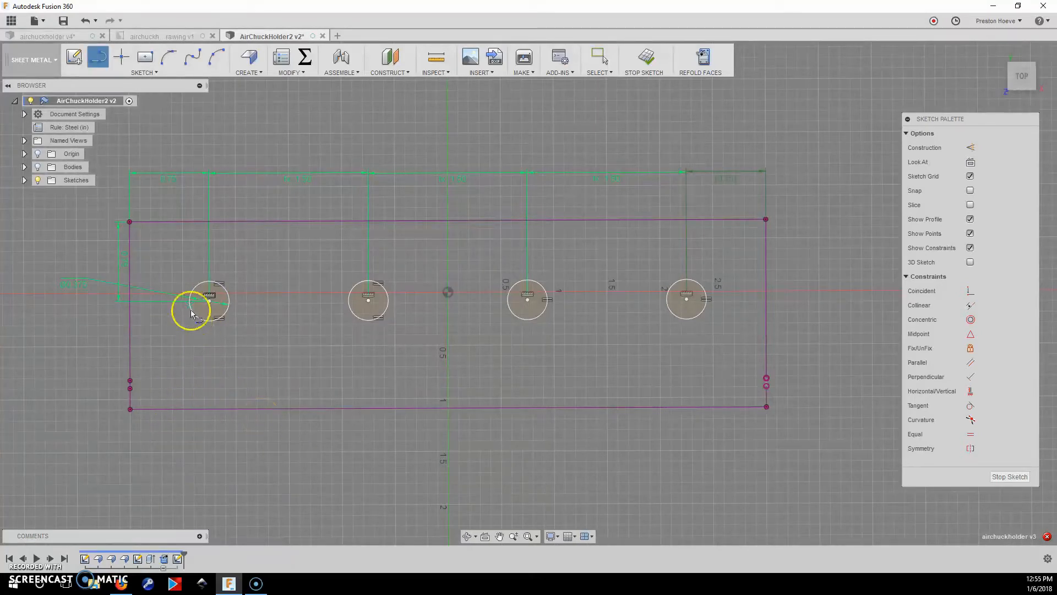
click(185, 261)
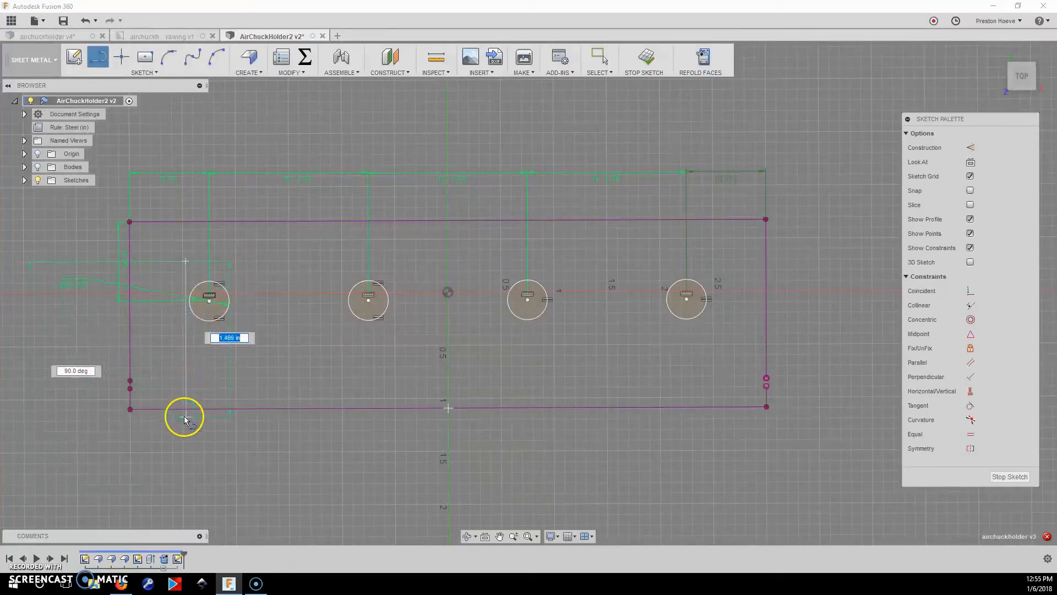
click(186, 433)
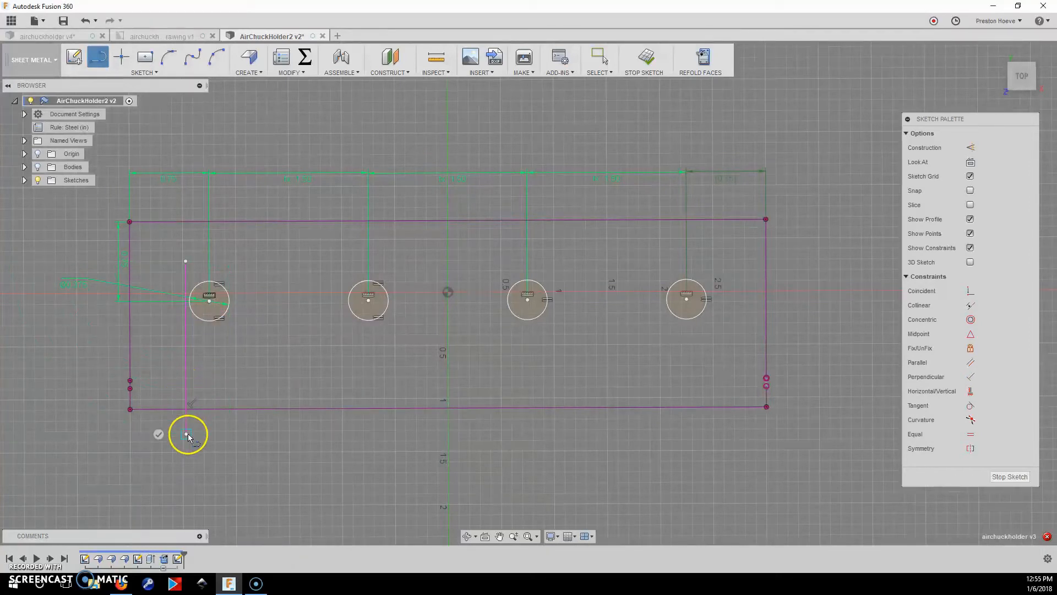
click(159, 434)
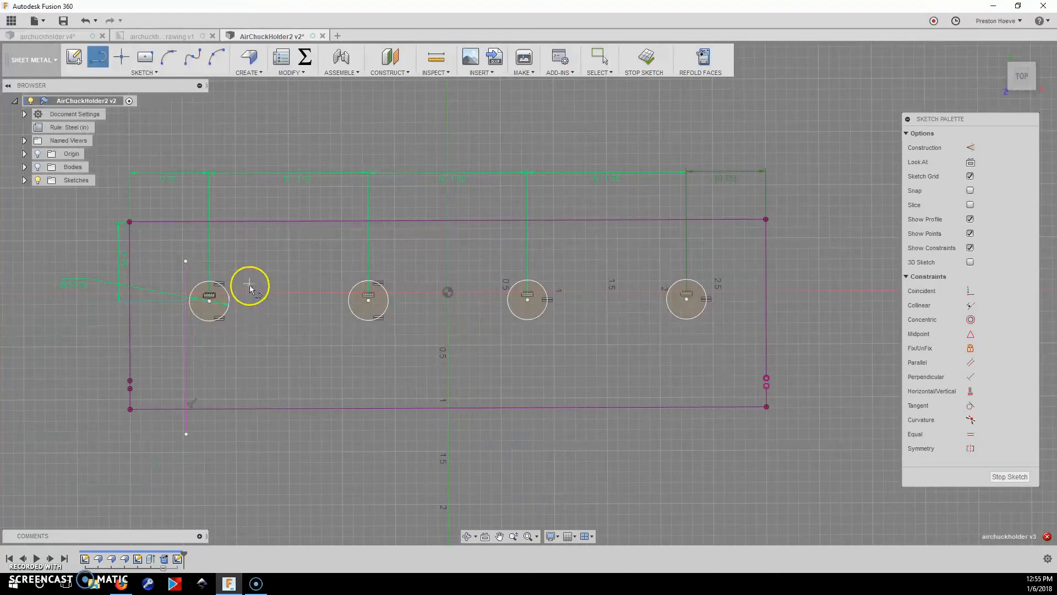
click(242, 259)
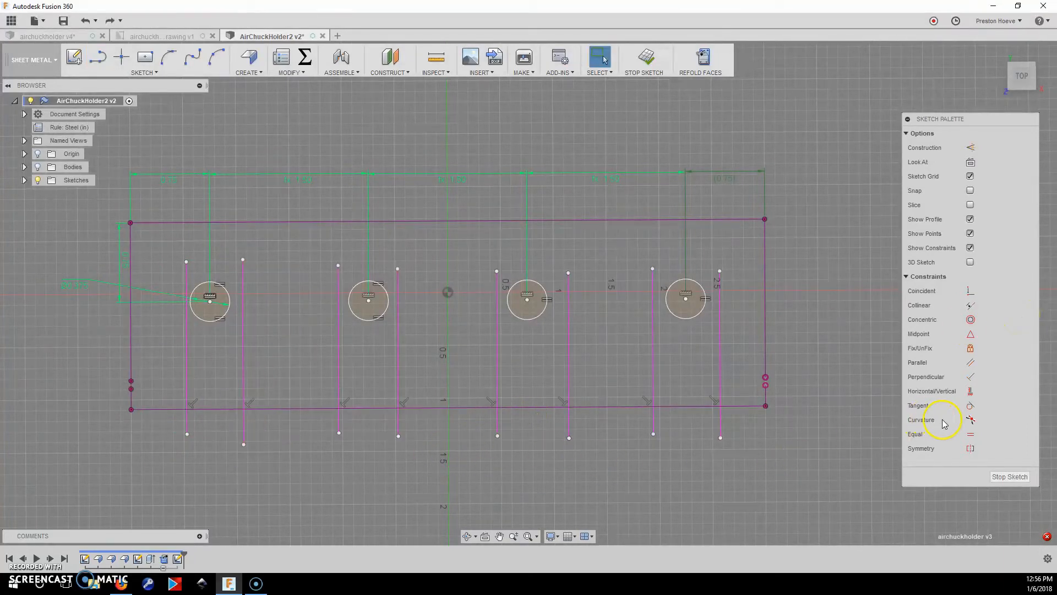
Apply Tangent constraints between the leftmost circle and the vertical lines on both of its sides.
click(970, 406)
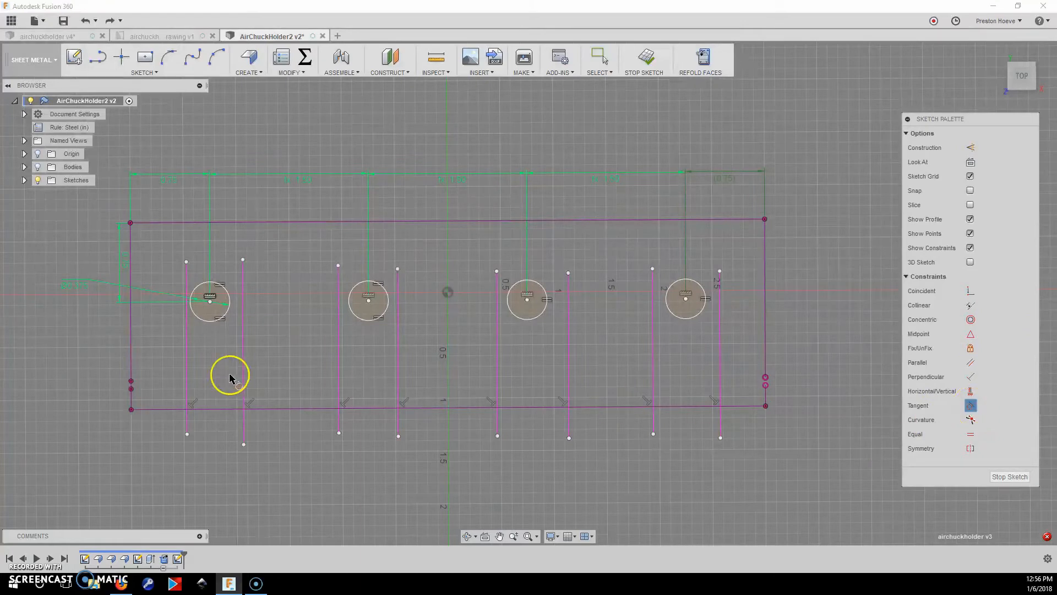
click(187, 318)
click(195, 317)
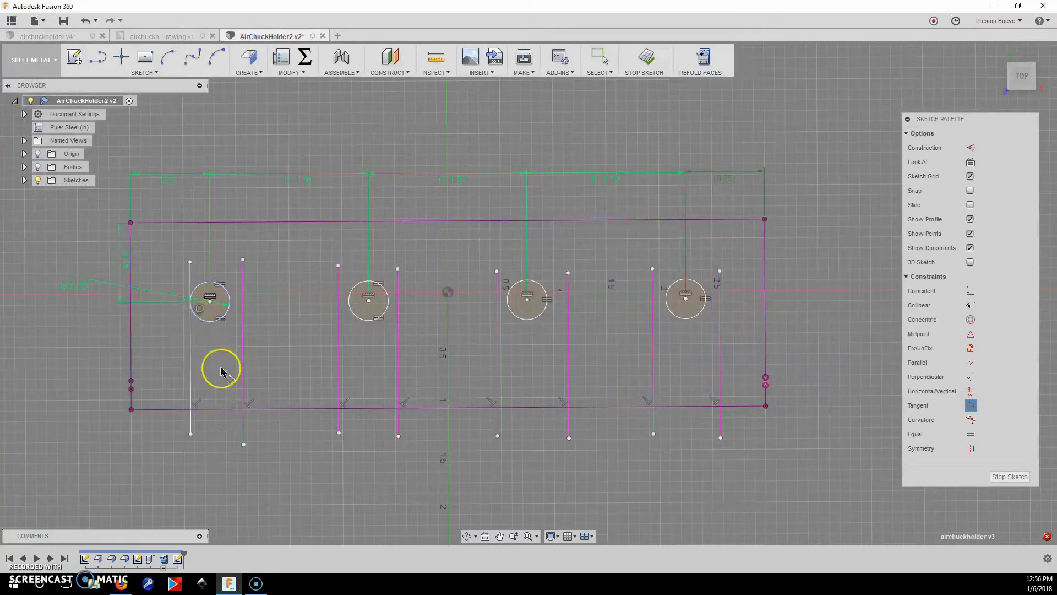
click(243, 341)
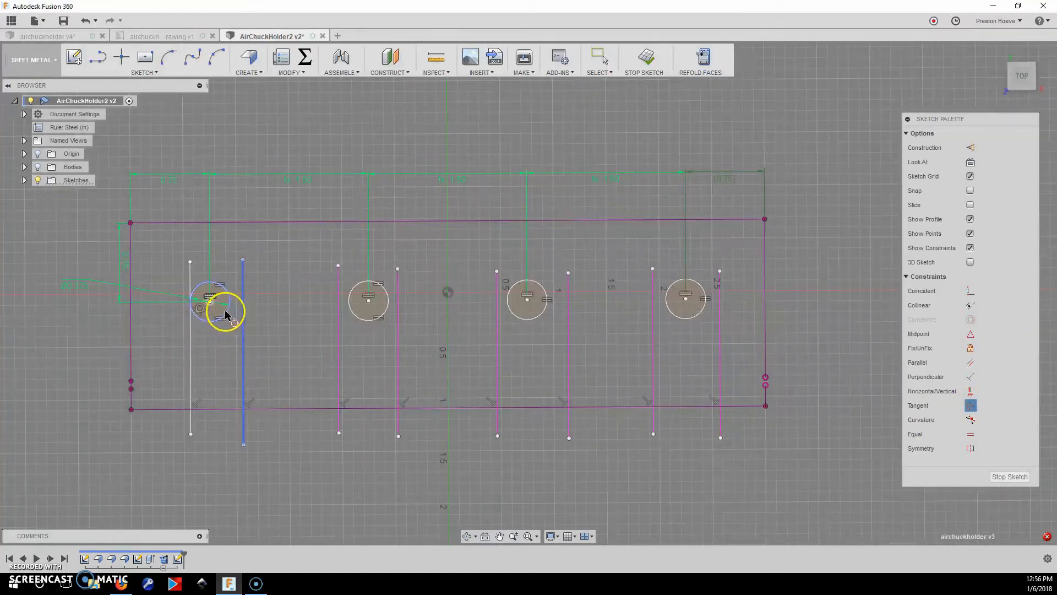
click(225, 315)
Make both lines beside the second circle tangent to it, and the line left of the third circle tangent to that circle.
click(337, 329)
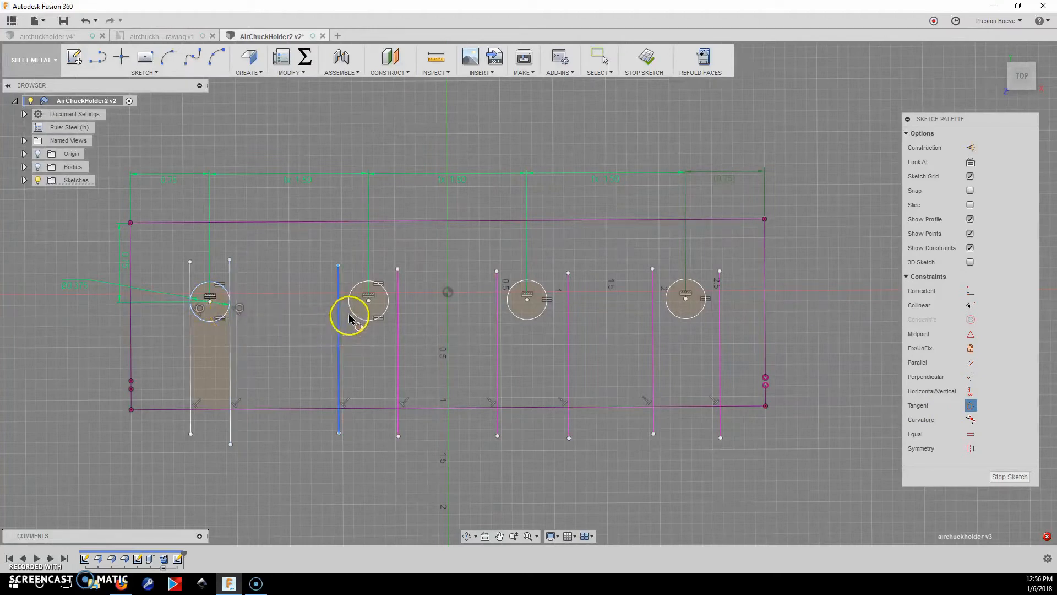
click(353, 308)
click(396, 337)
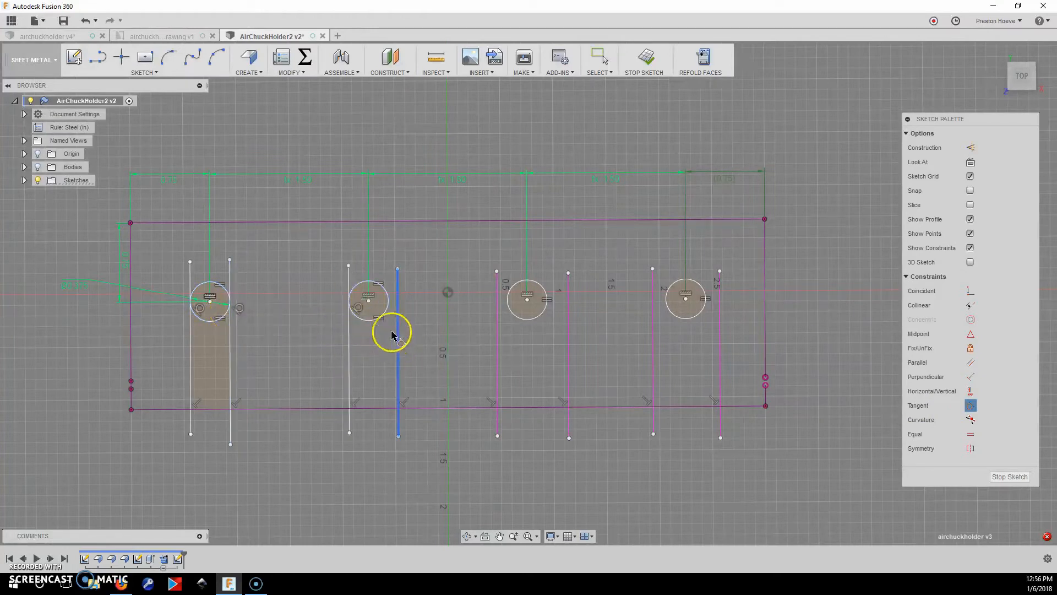
click(387, 313)
click(496, 335)
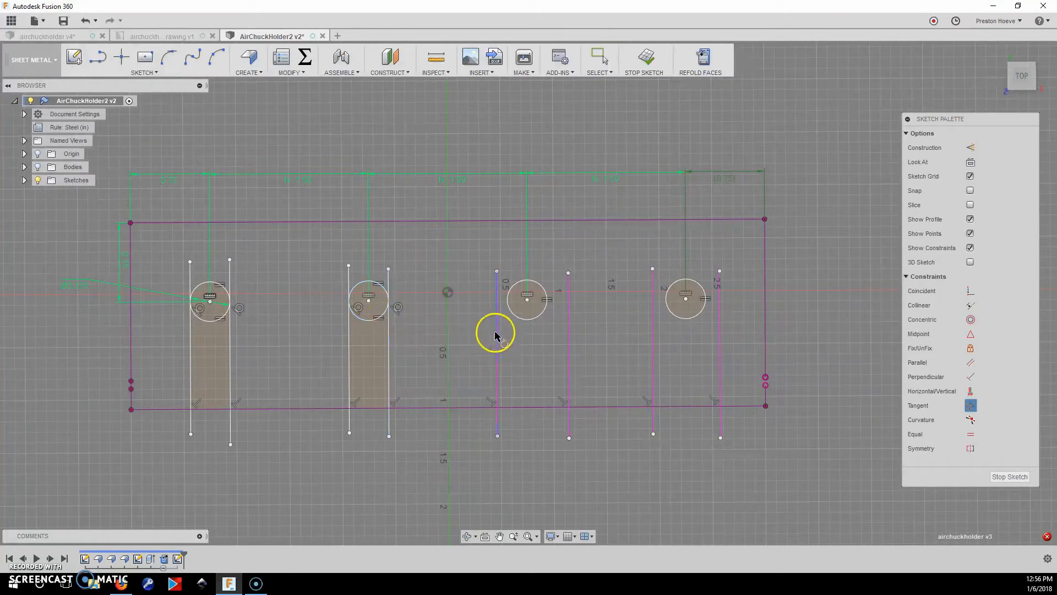
click(516, 310)
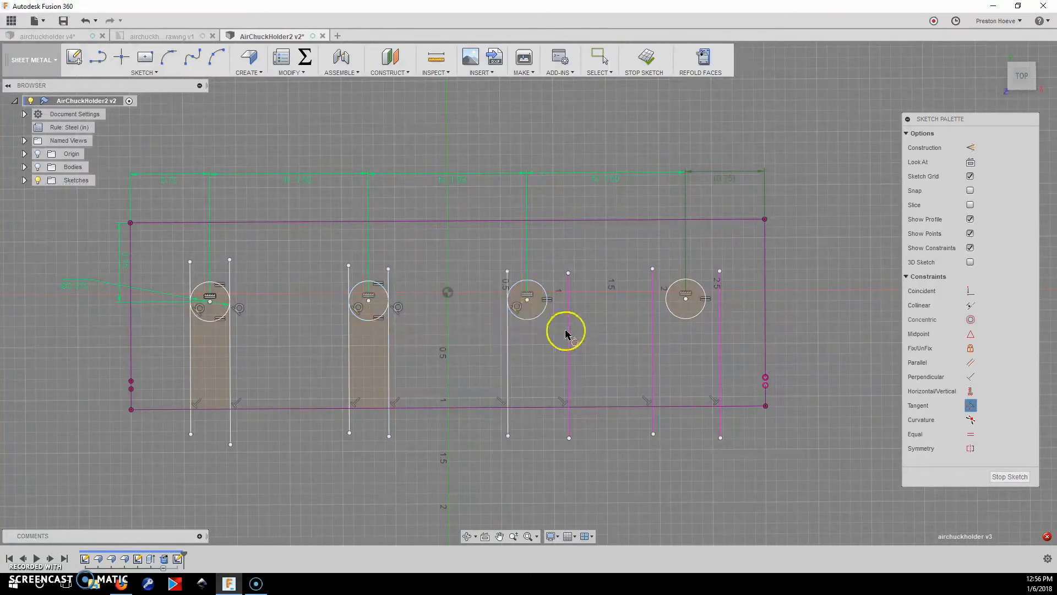
Apply Tangent constraints between the third circle and the line on its right, and between the fourth circle and both lines beside it.
click(568, 335)
click(542, 312)
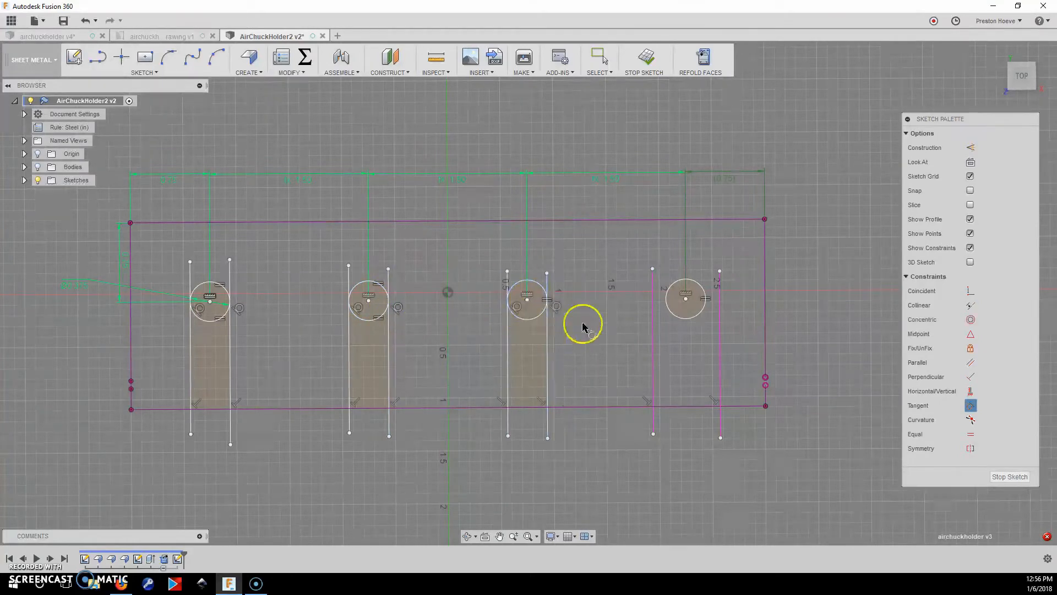
click(654, 337)
click(675, 308)
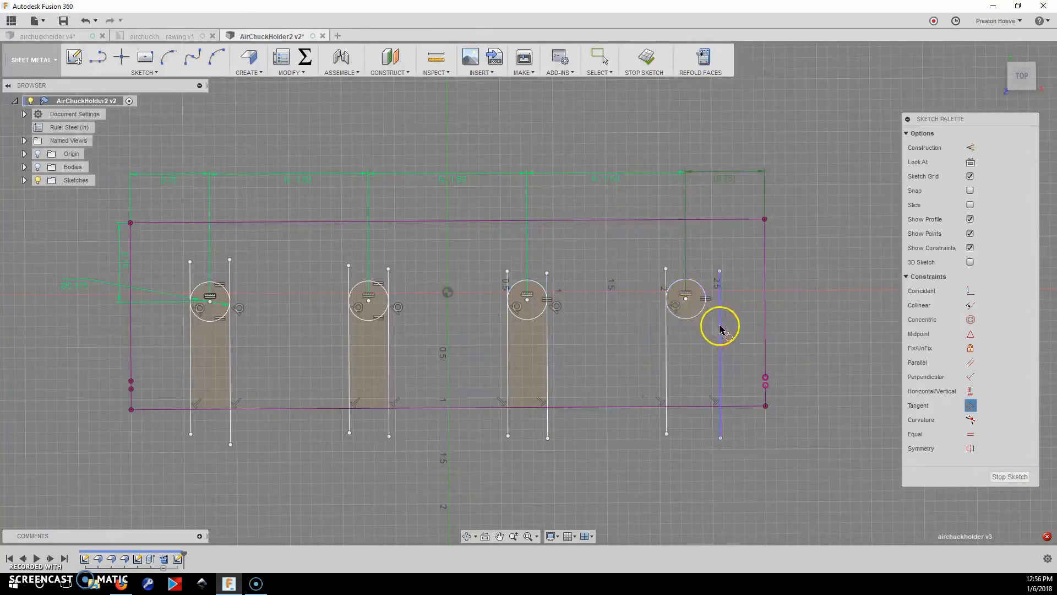
click(721, 329)
click(720, 331)
click(702, 315)
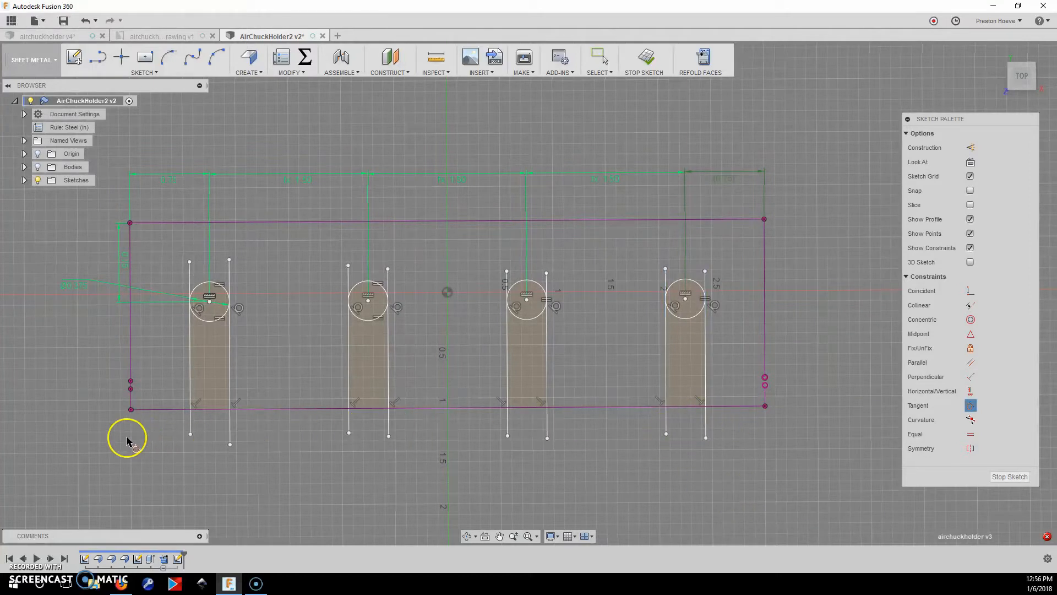
Make the lower endpoint of the leftmost vertical line coincident with the shelf's lower edge.
click(190, 435)
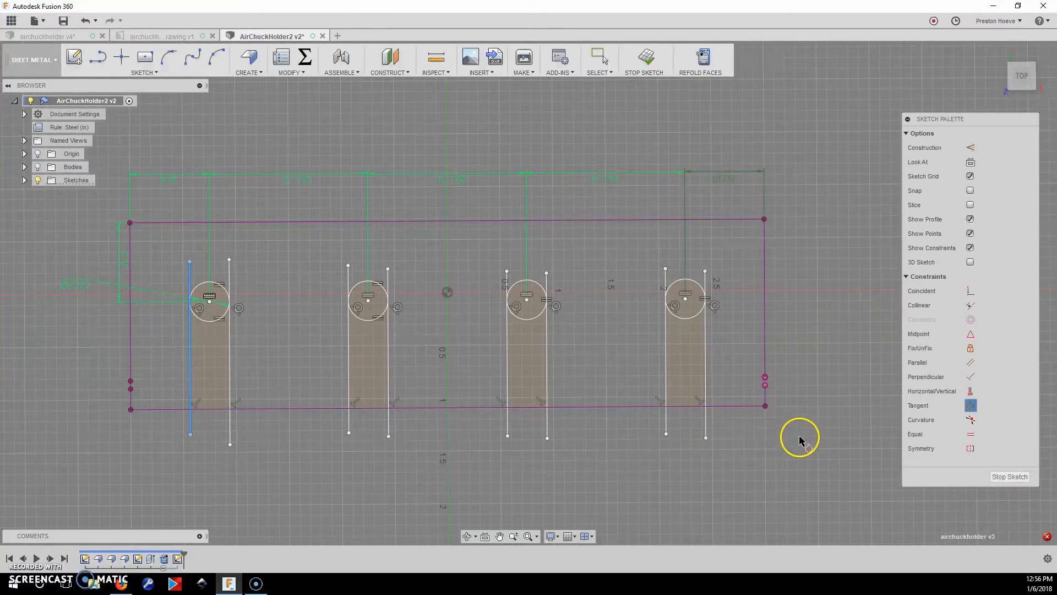
click(974, 310)
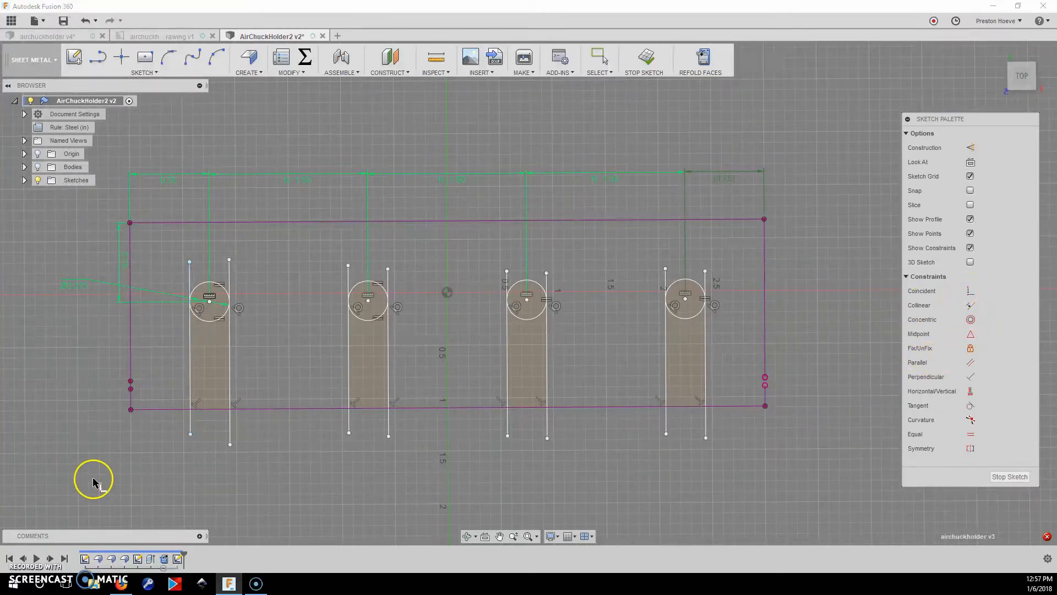
drag(190, 434, 172, 413)
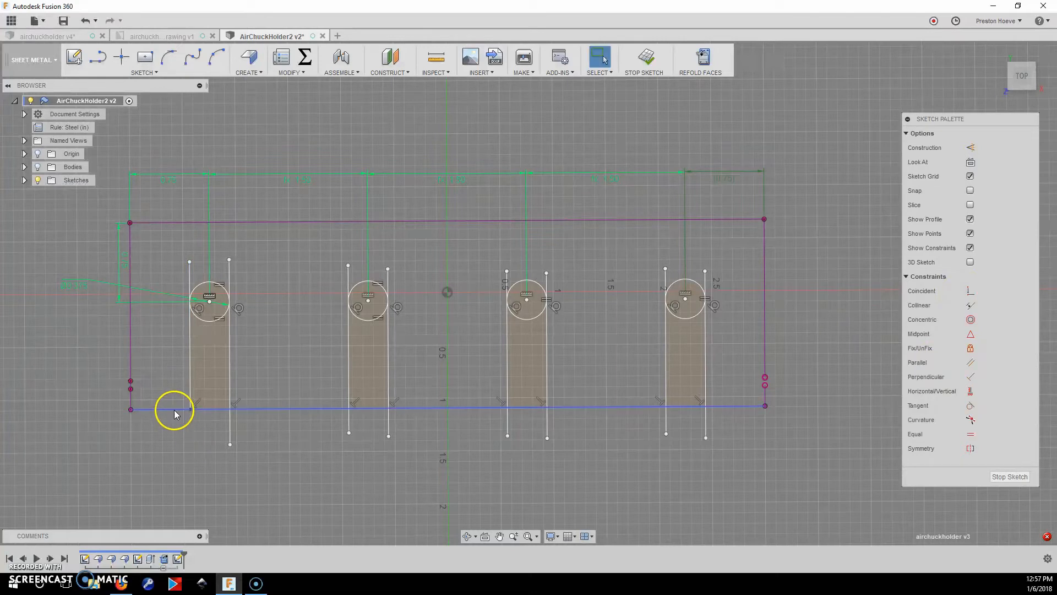
click(246, 407)
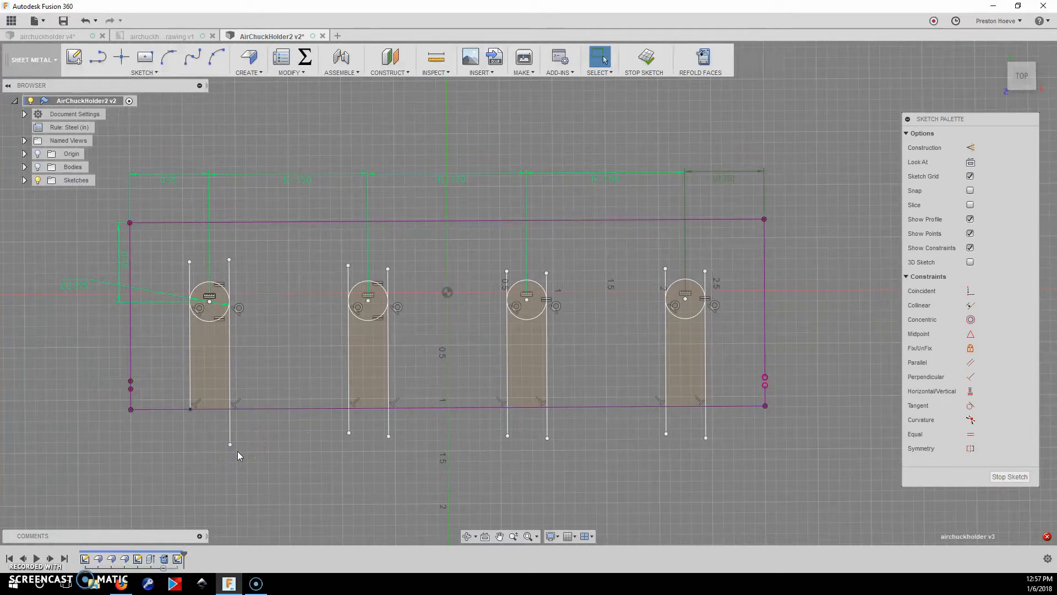
click(214, 460)
click(208, 344)
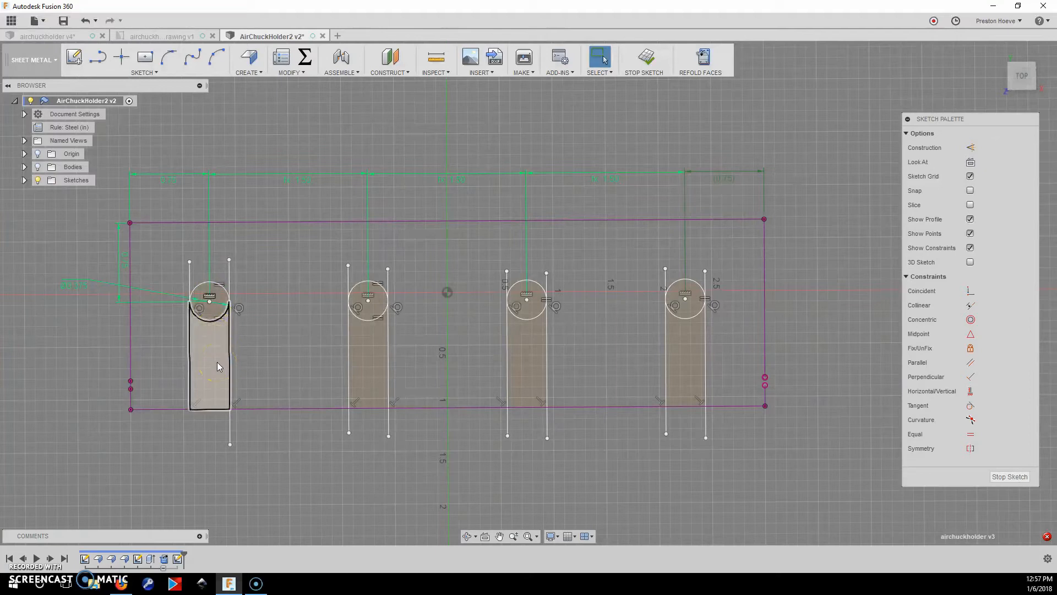
click(202, 485)
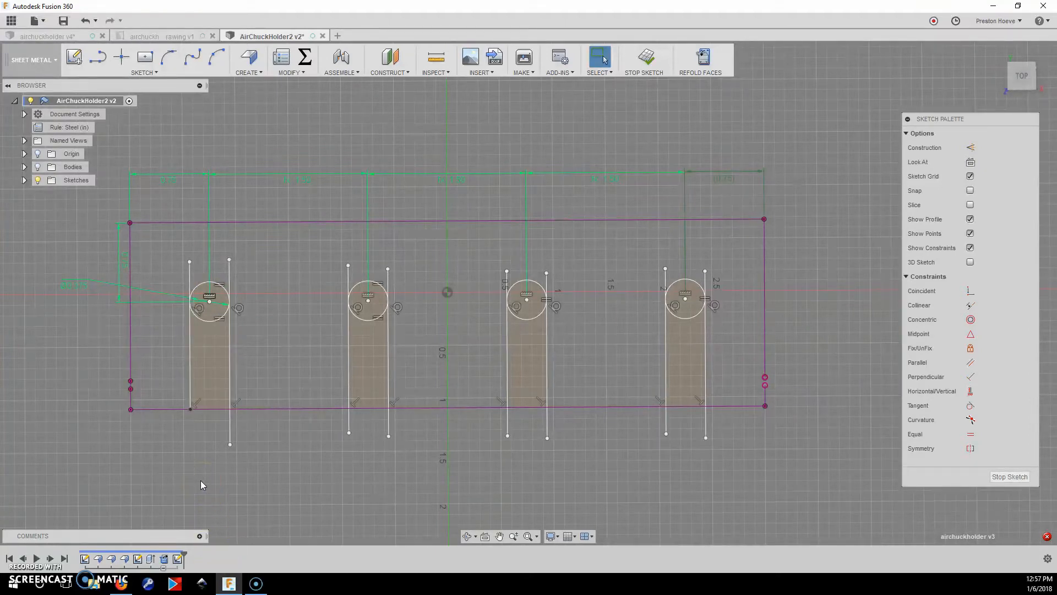
Sketch an inverted V of two connected lines over the leftmost slot, with its apex inside the slot and both ends below the shelf's lower edge.
key(l)
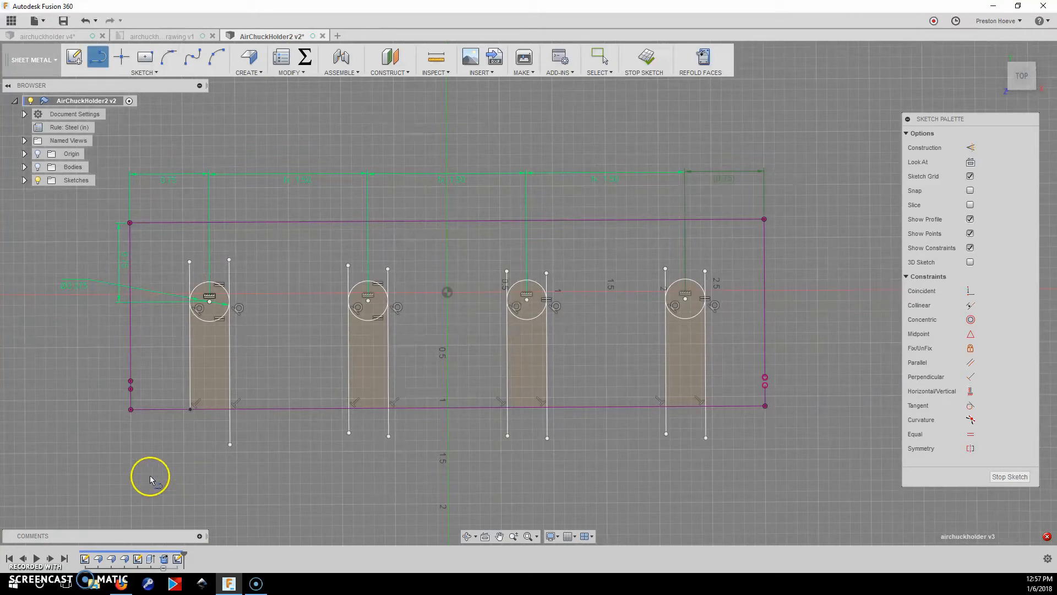
click(162, 428)
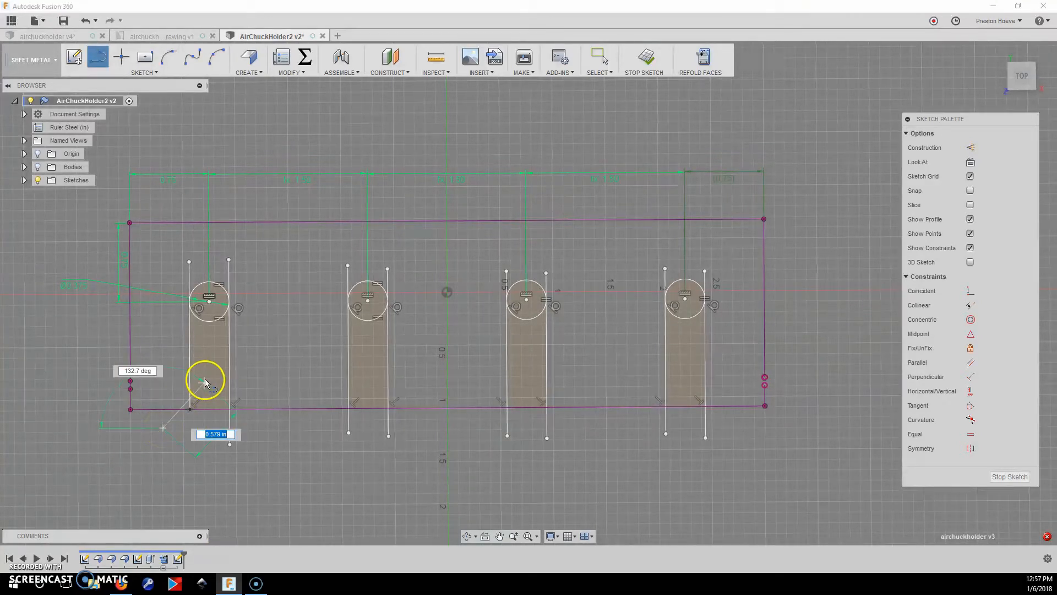
click(211, 365)
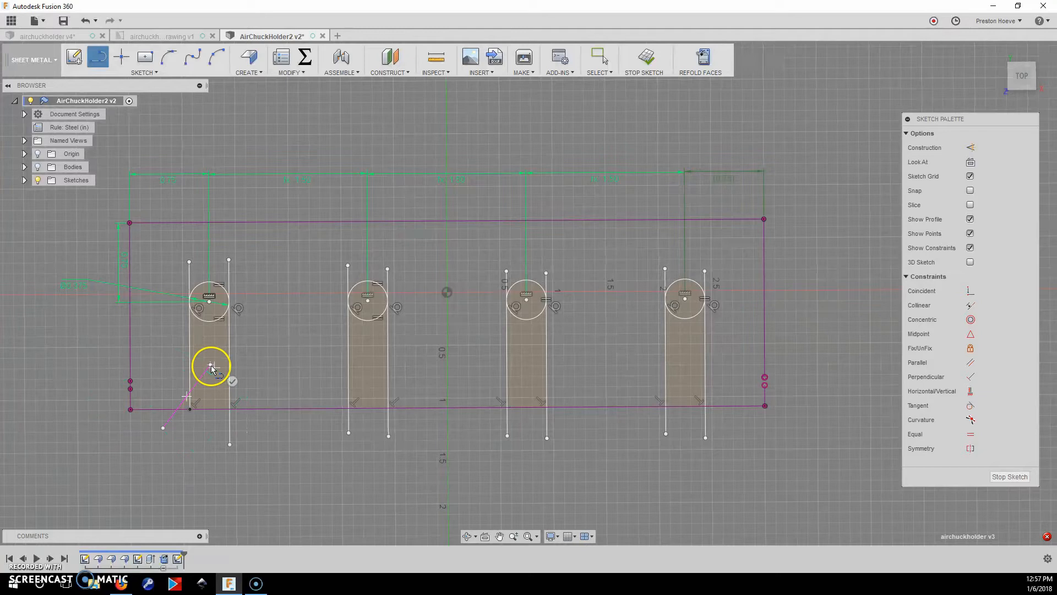
click(260, 435)
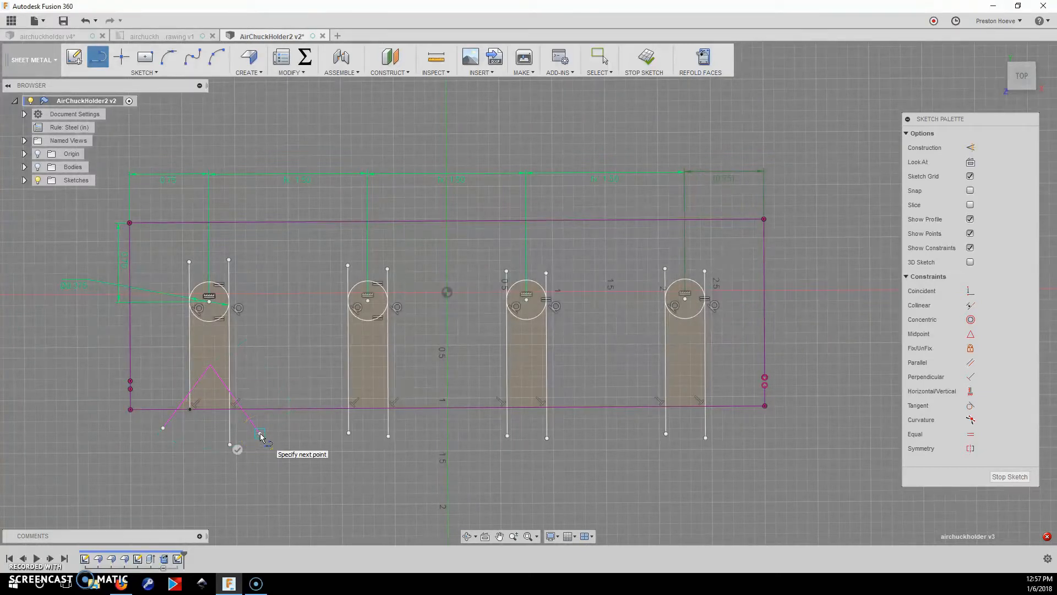
click(237, 449)
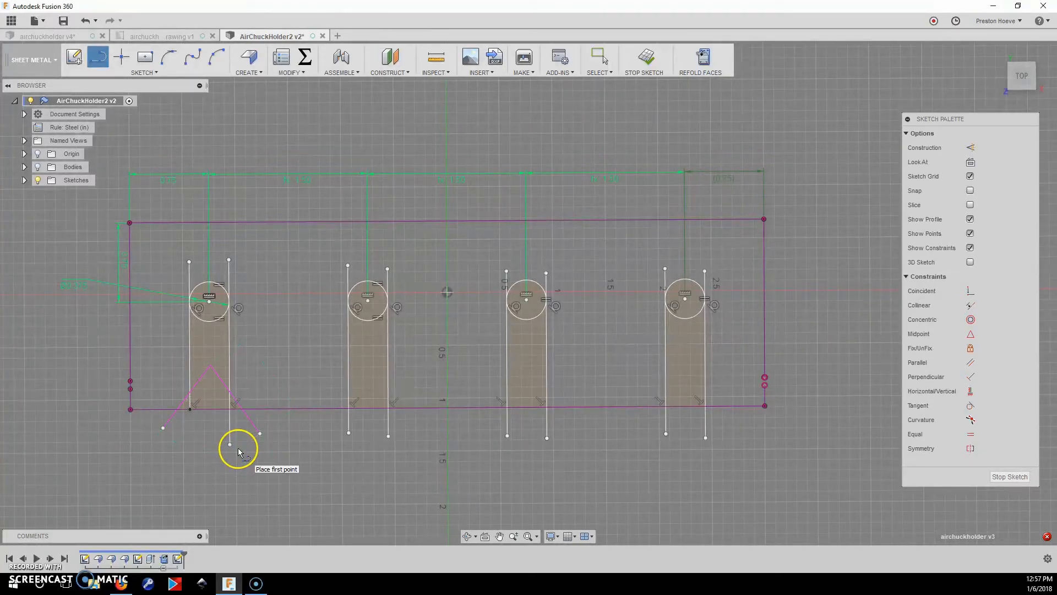
key(Escape)
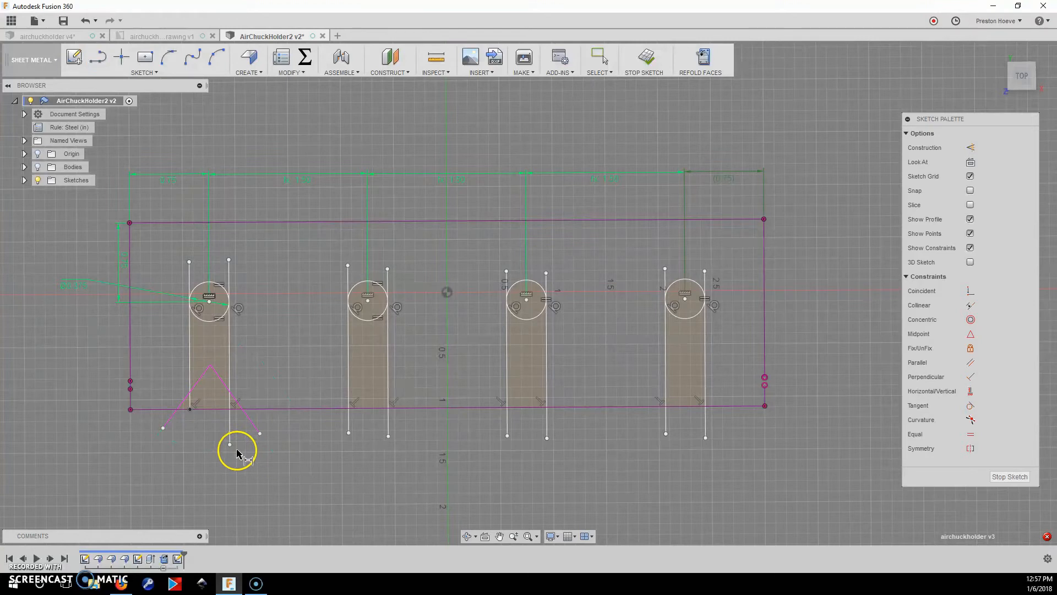
Dimension the angle between the two lines of the inverted V to 90 degrees.
click(172, 416)
shift+click(247, 418)
key(d)
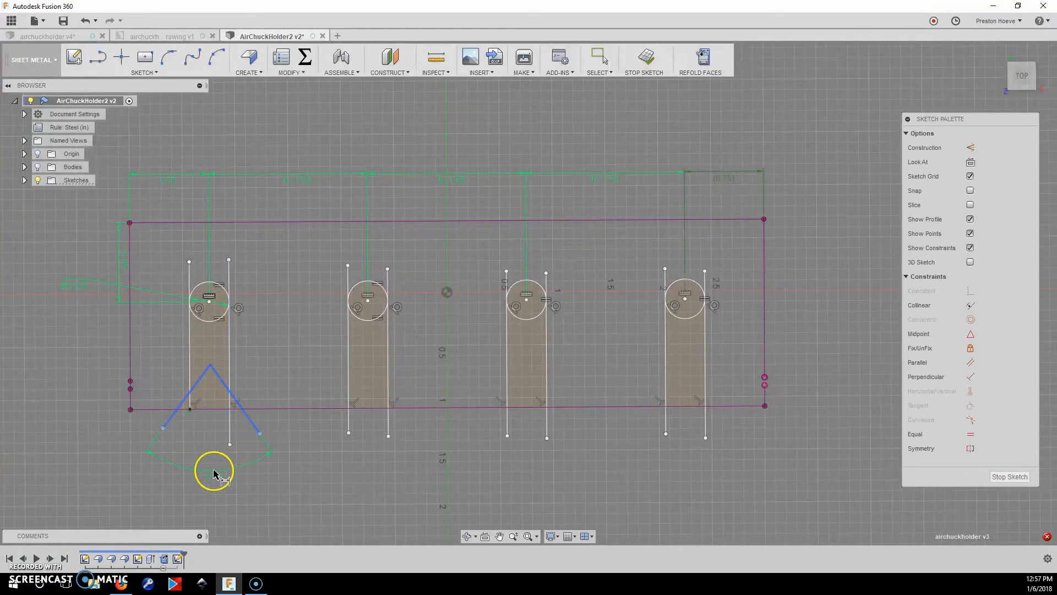
click(207, 487)
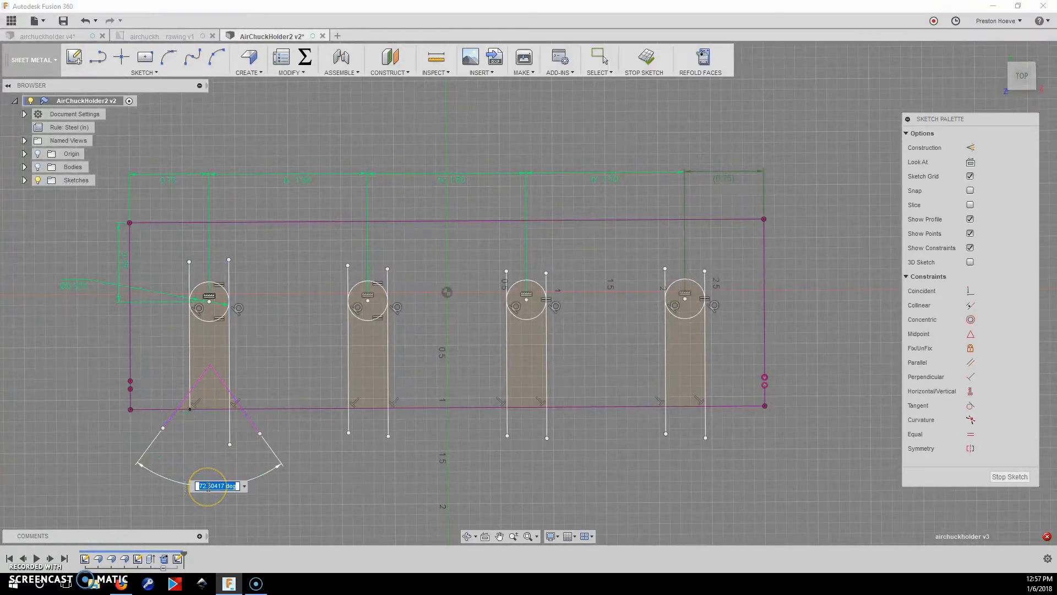
key(Return)
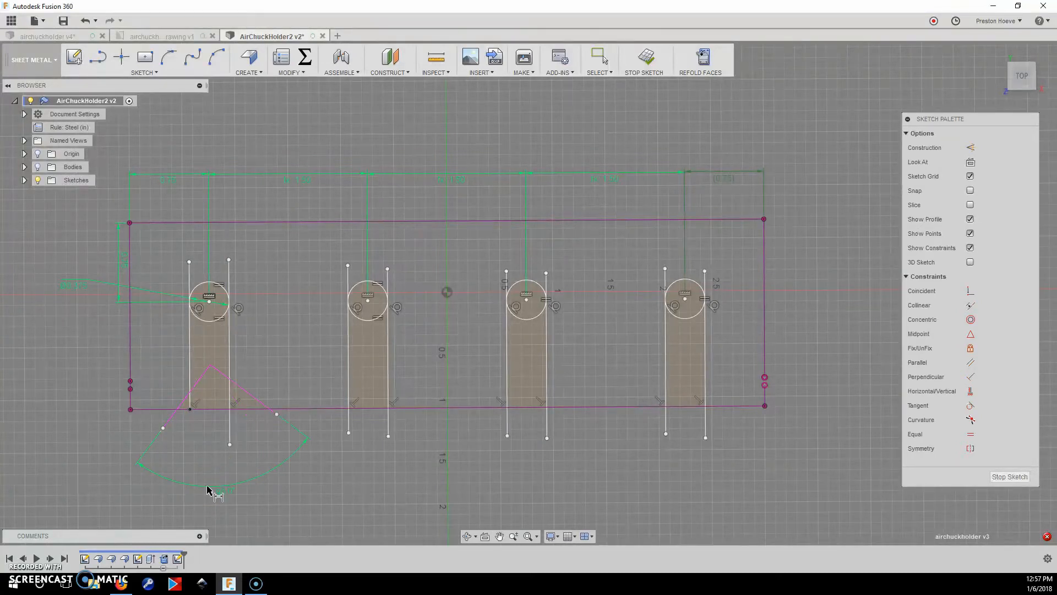
Draw a construction line from the leftmost circle's center down past the shelf's lower edge, and make the V's apex coincident with it.
key(l)
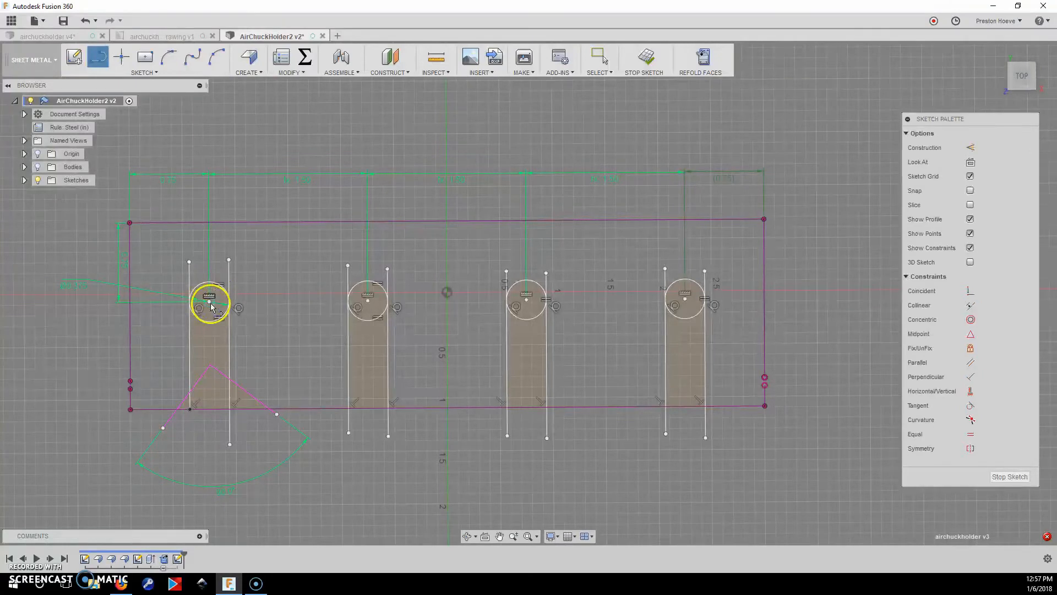
click(209, 366)
click(211, 432)
key(Escape)
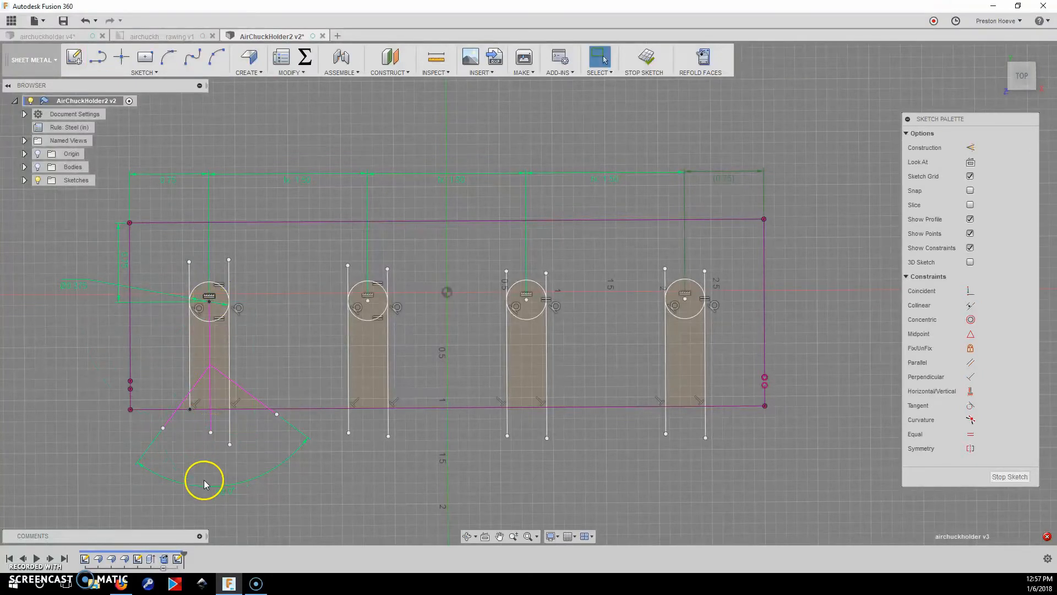
click(211, 422)
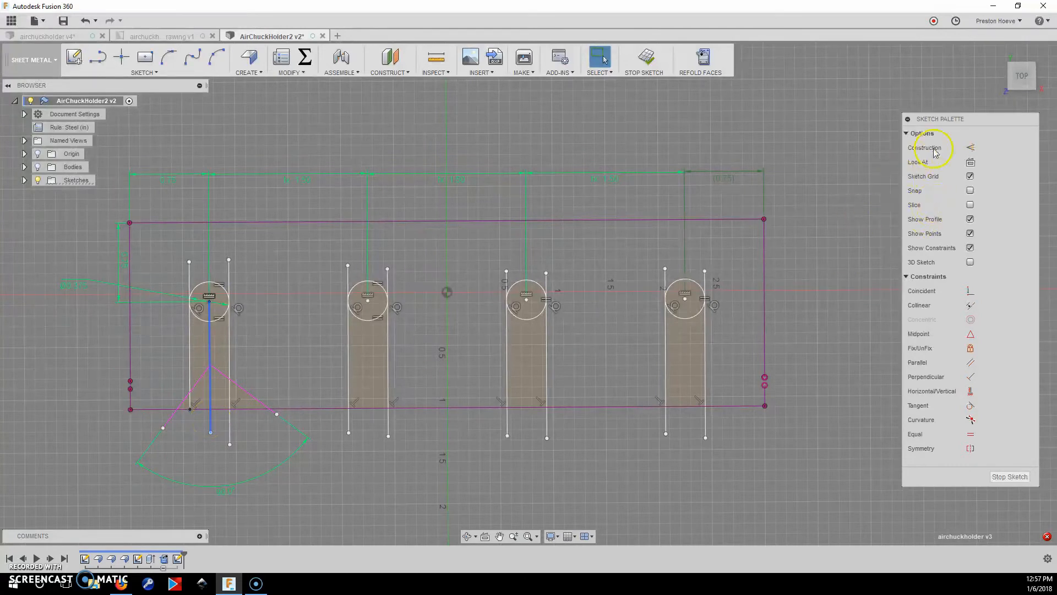
click(970, 148)
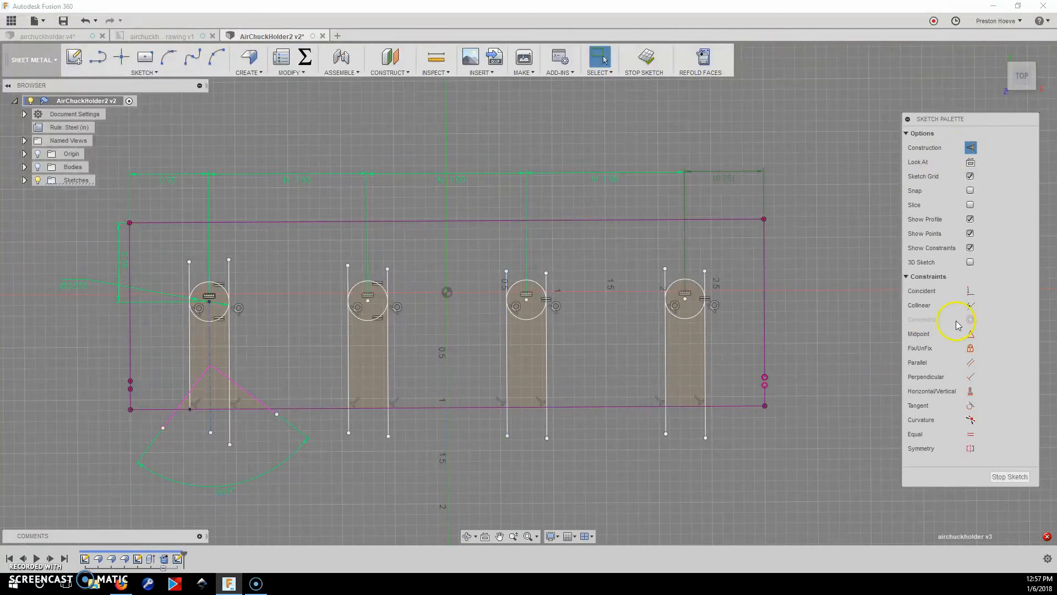
click(970, 305)
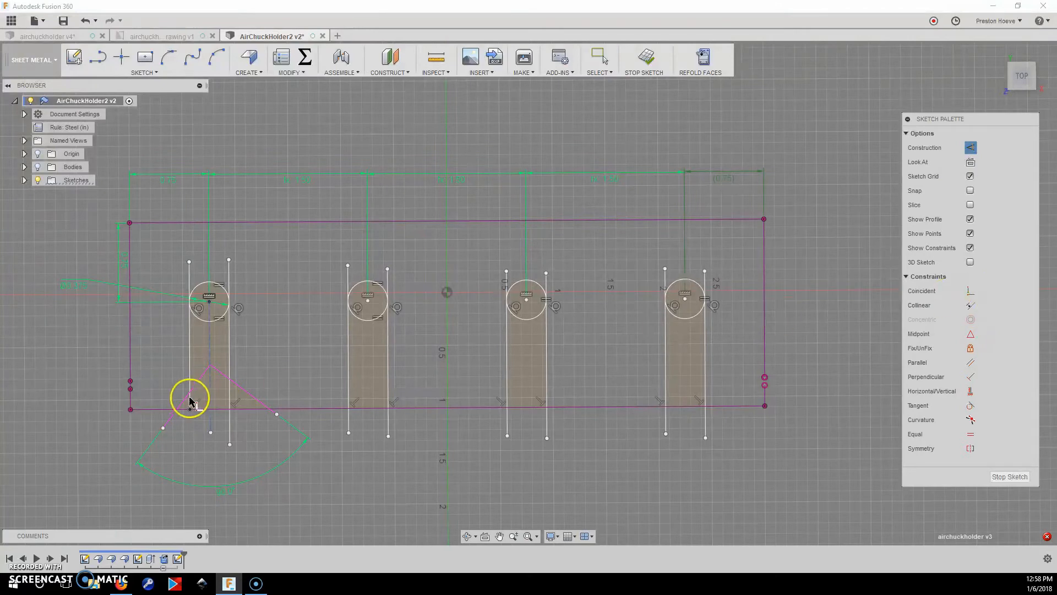
click(211, 366)
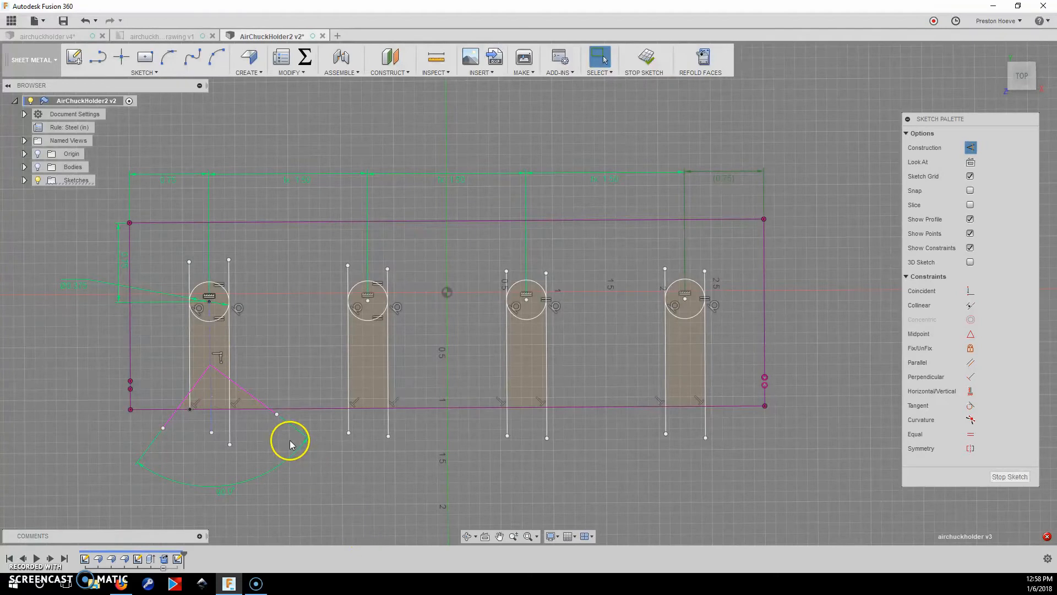
click(197, 385)
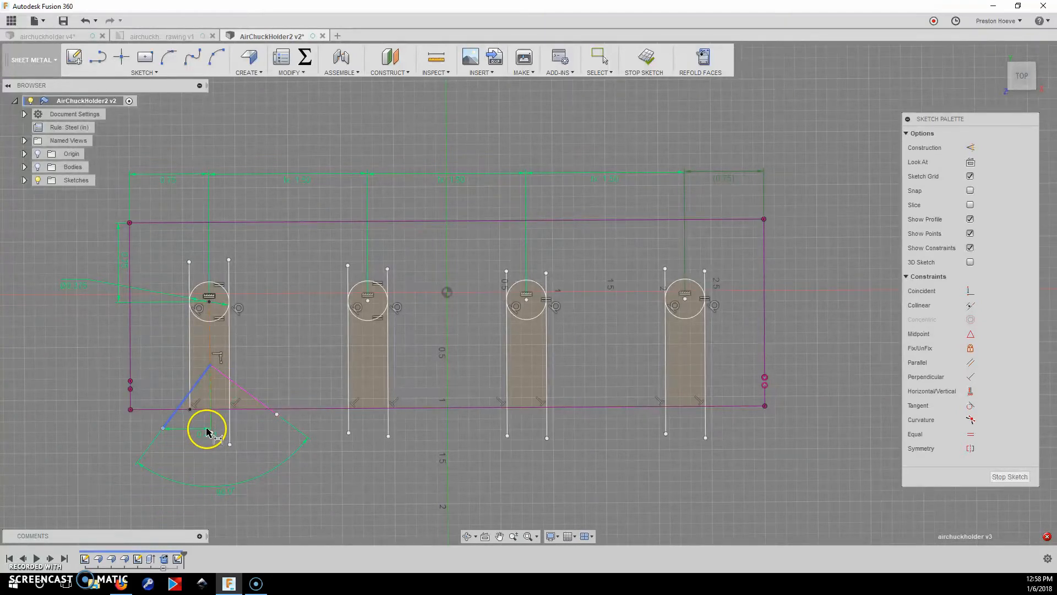
key(Escape)
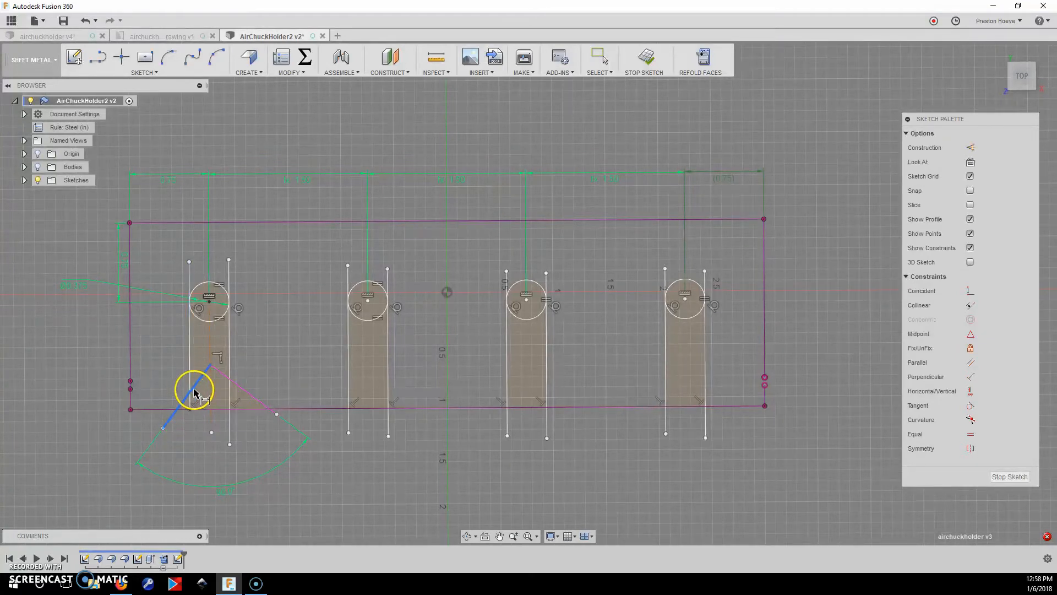
key(Escape)
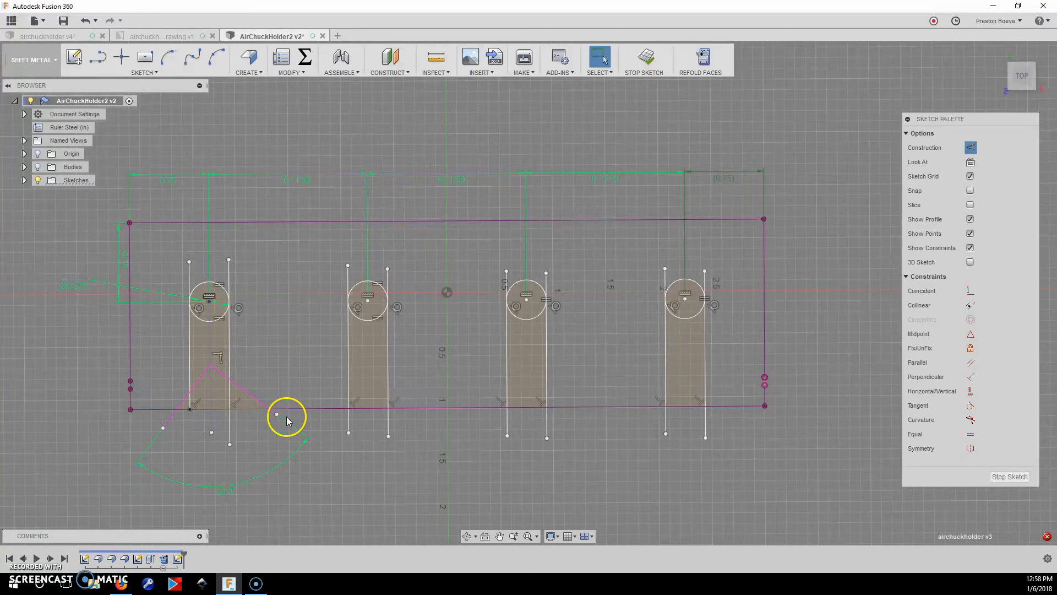
click(385, 482)
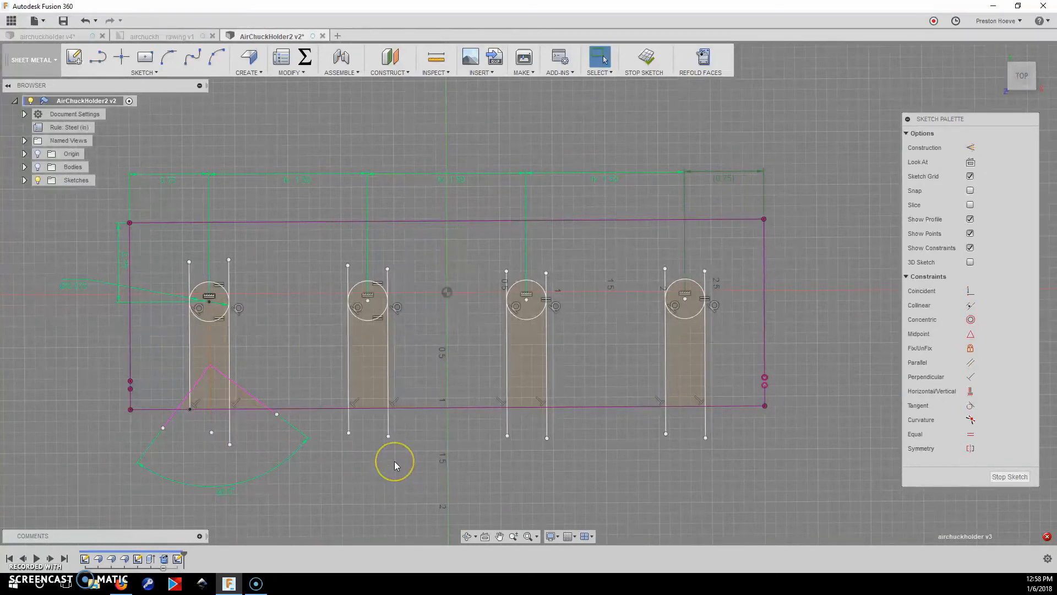
Dimension the angle between the construction centerline and the left line of the V to 45 degrees.
click(211, 422)
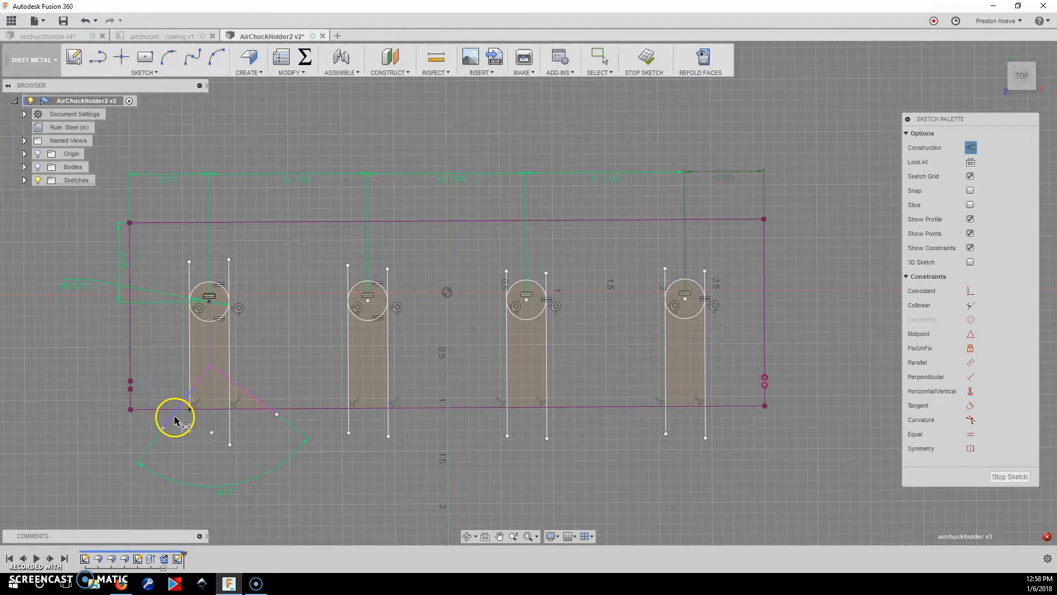
click(175, 420)
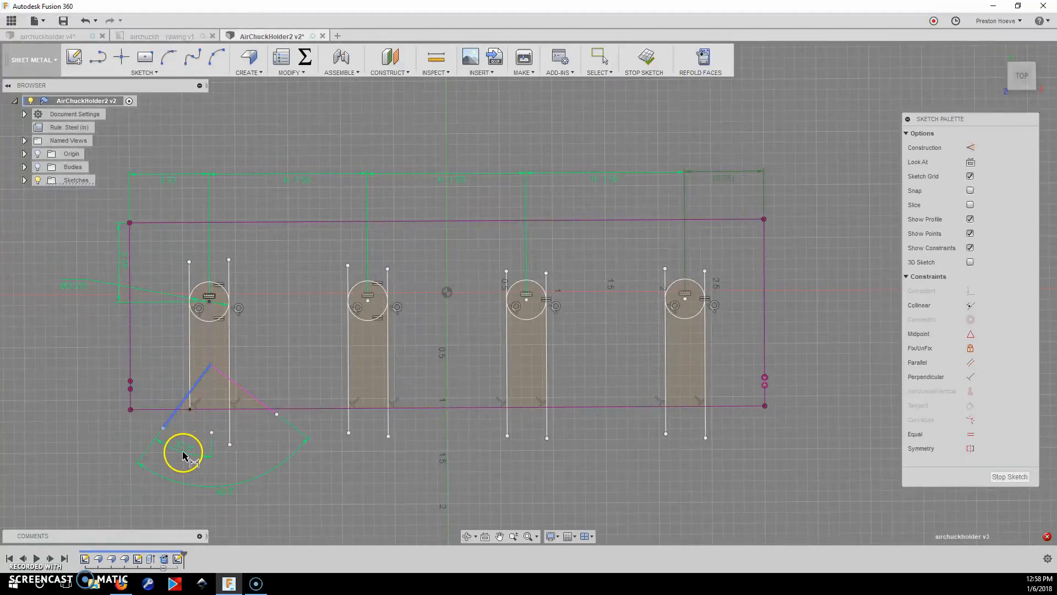
click(179, 462)
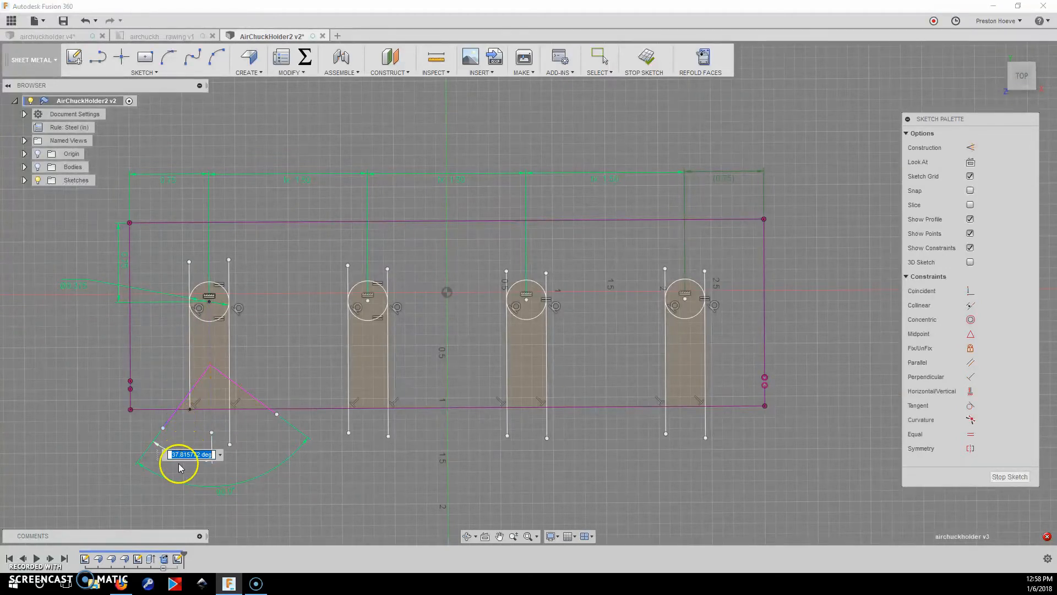
text(40)
key(Return)
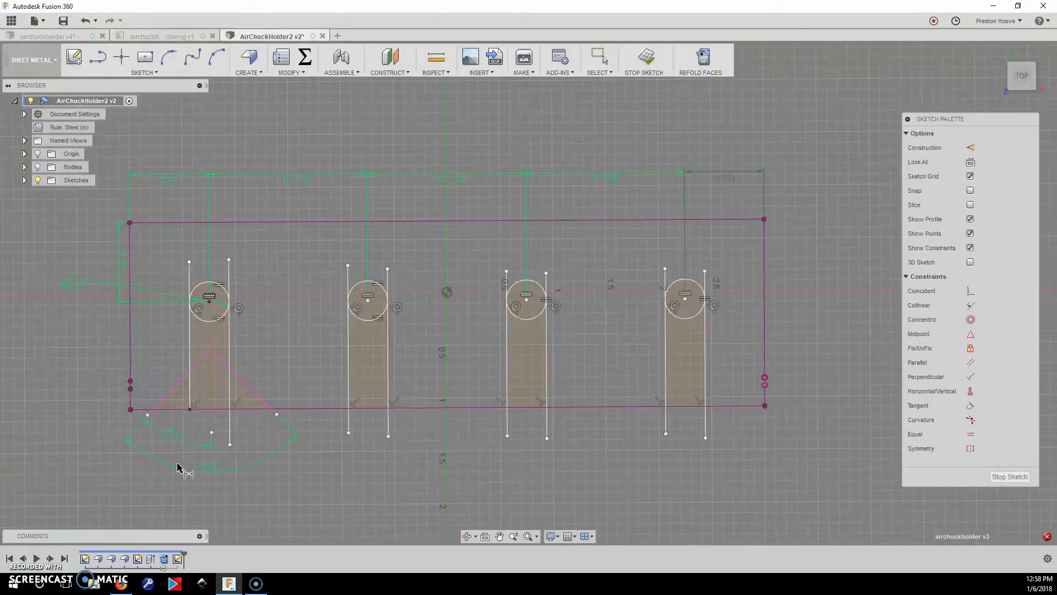
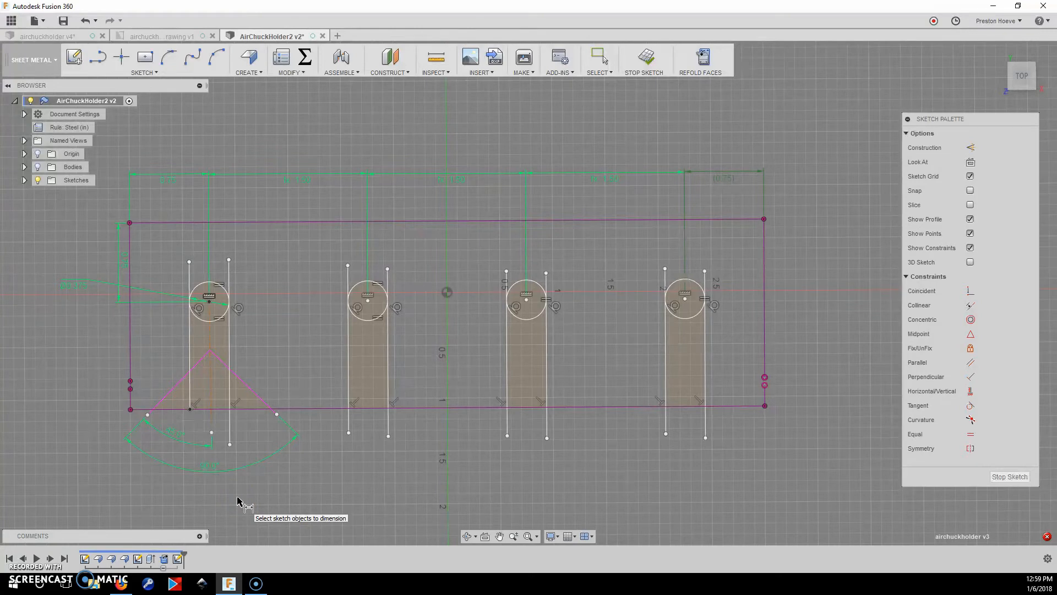
Dimension the vertical distance from the leftmost V's apex to the shelf's lower edge to 0.4 in.
click(205, 389)
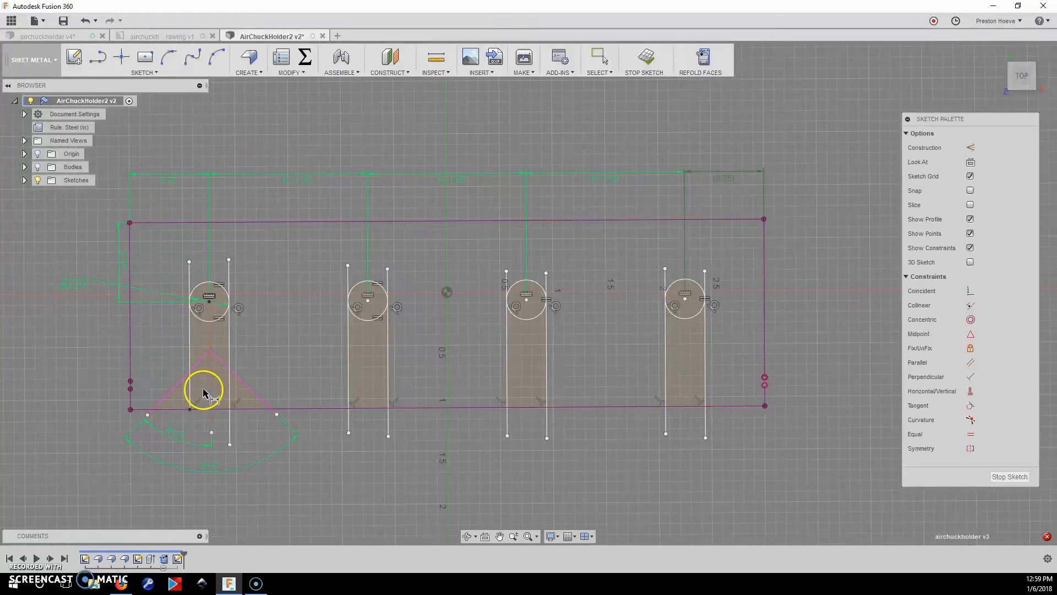
click(215, 348)
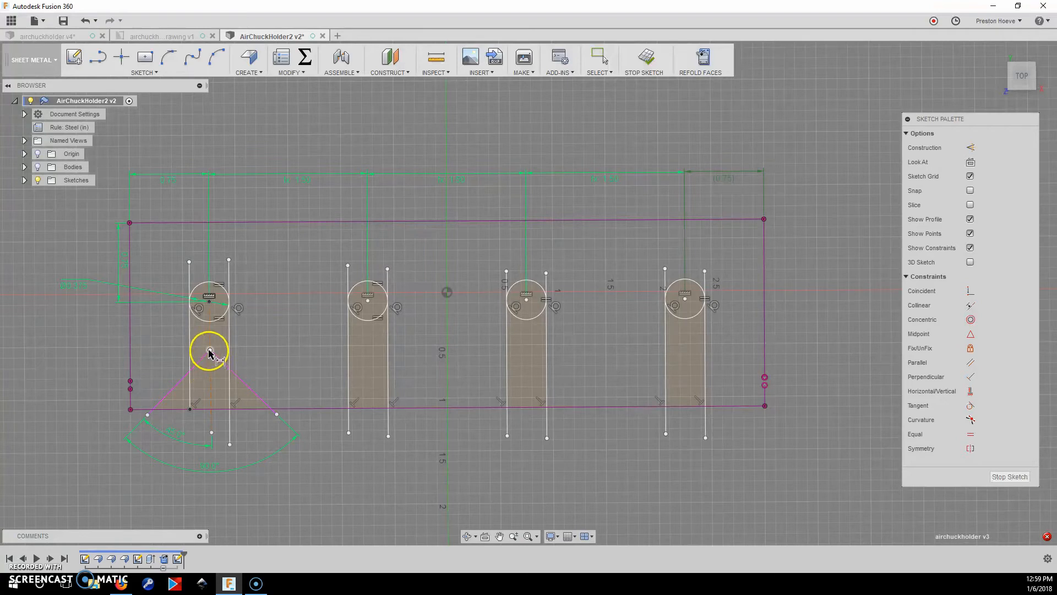
click(209, 351)
click(171, 408)
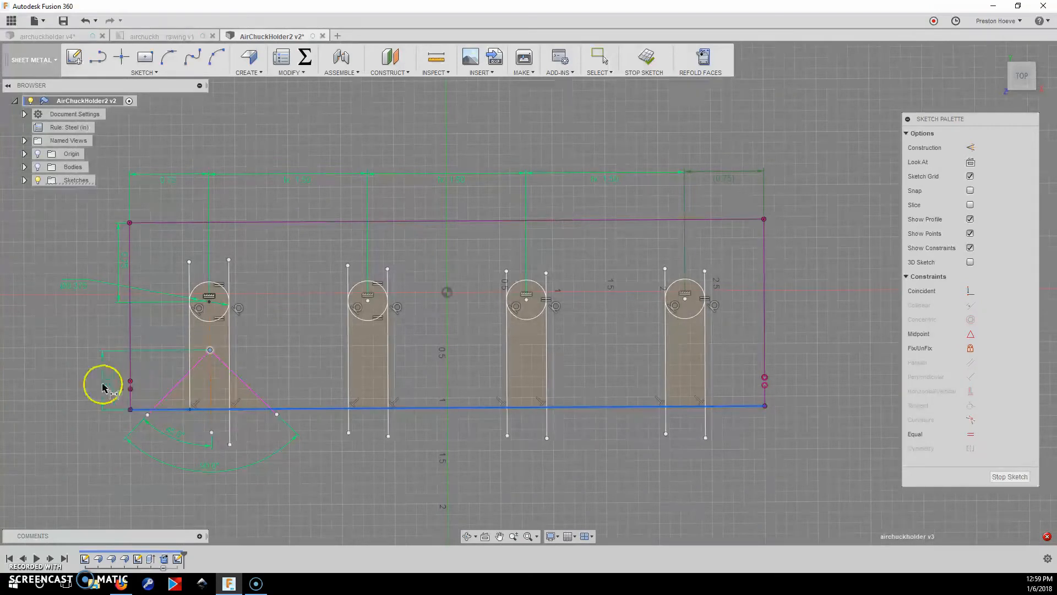
click(74, 379)
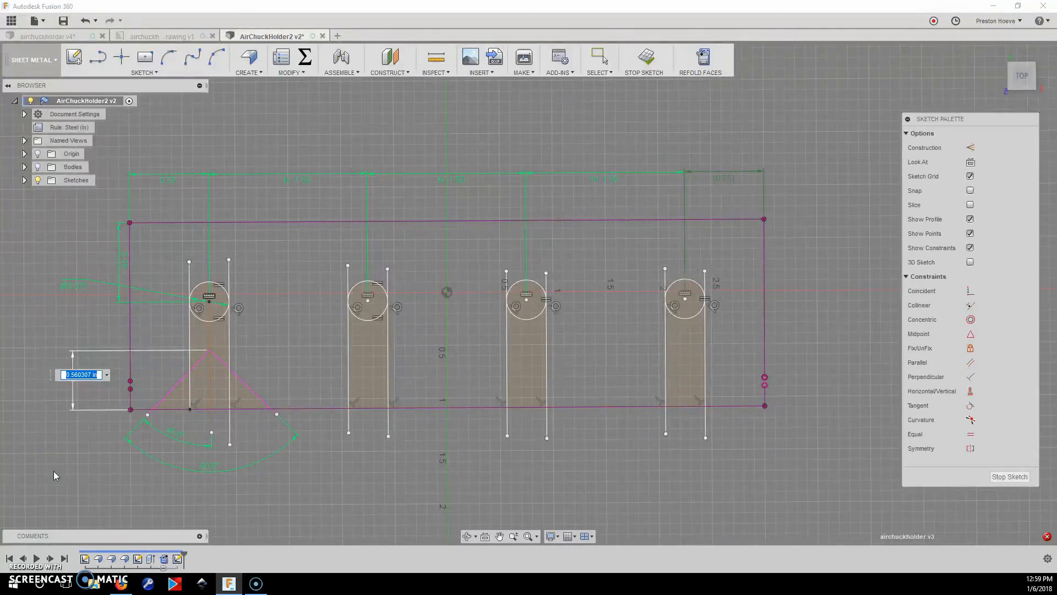
text(0.4)
key(Return)
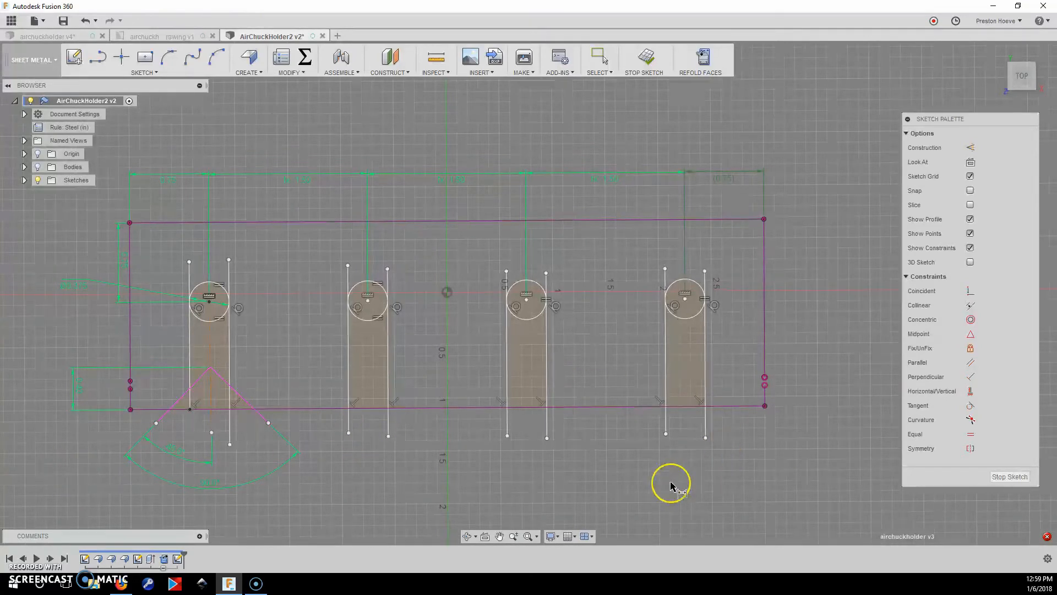
Draw a vertical construction centerline from the second circle's center down past the shelf's lower edge.
key(l)
click(368, 300)
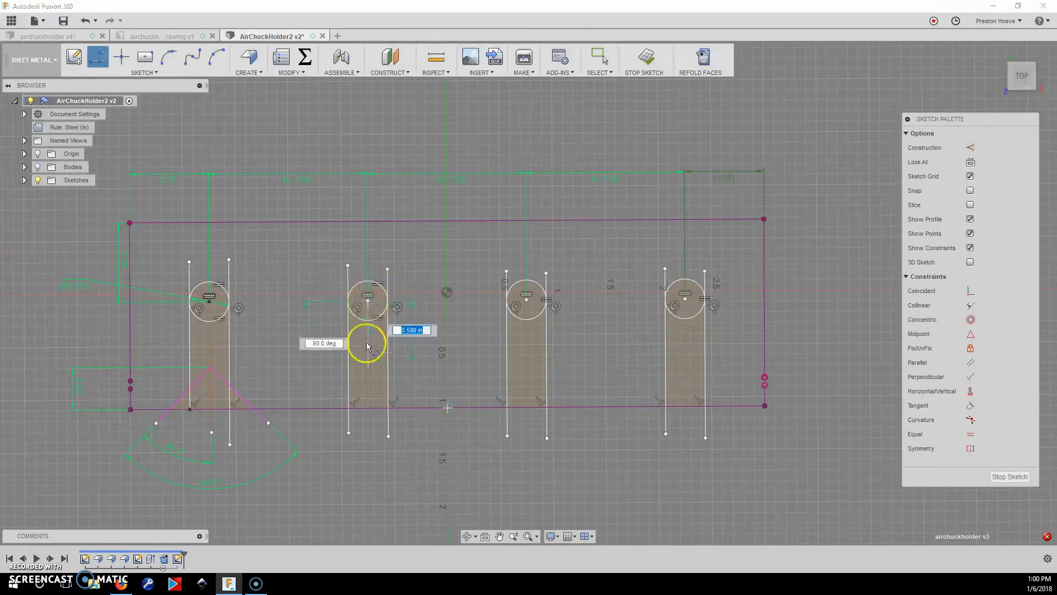
click(369, 468)
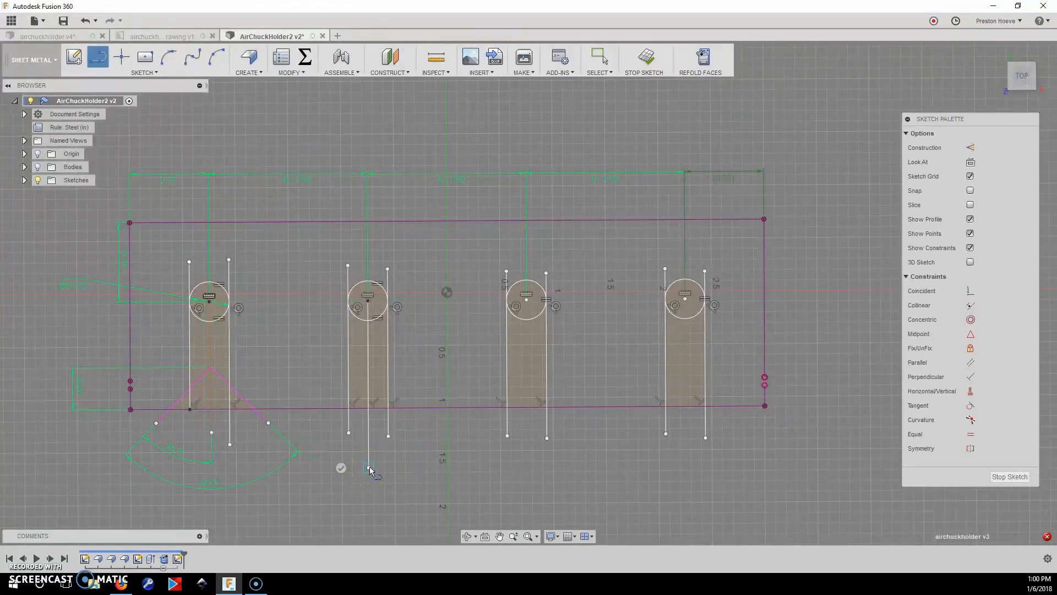
key(Escape)
click(368, 447)
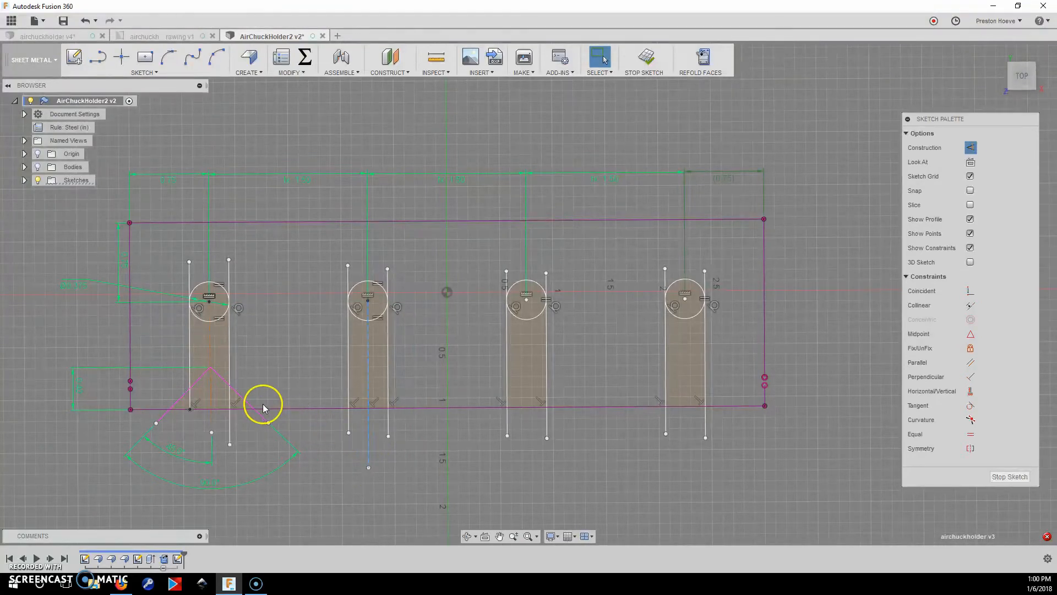
Sketch an inverted V over the second slot with sides about 0.9 in long, its apex on the centerline and both ends below the shelf's lower edge.
key(l)
click(318, 430)
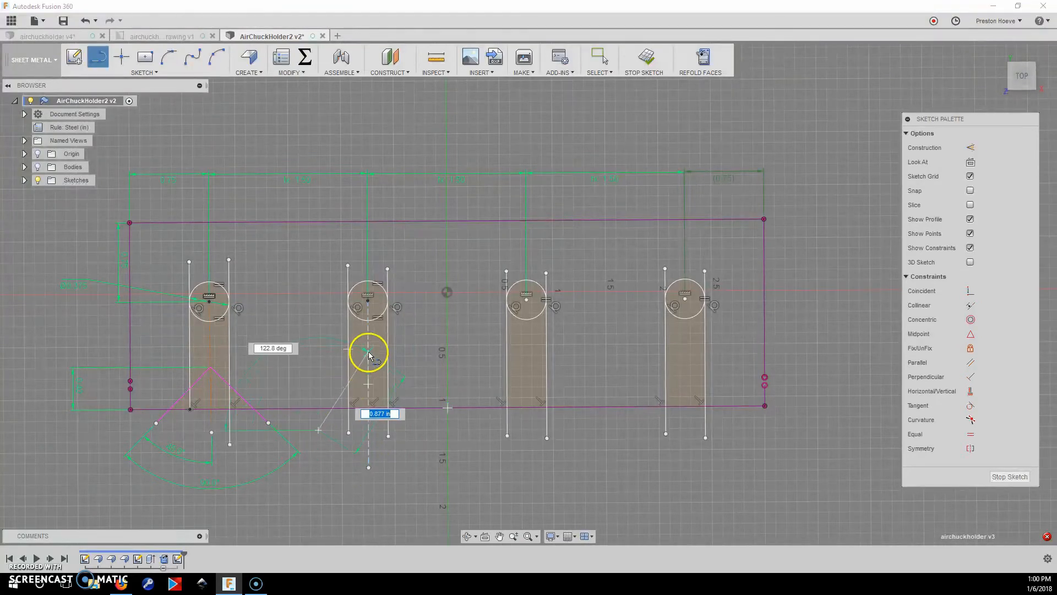
double_click(368, 353)
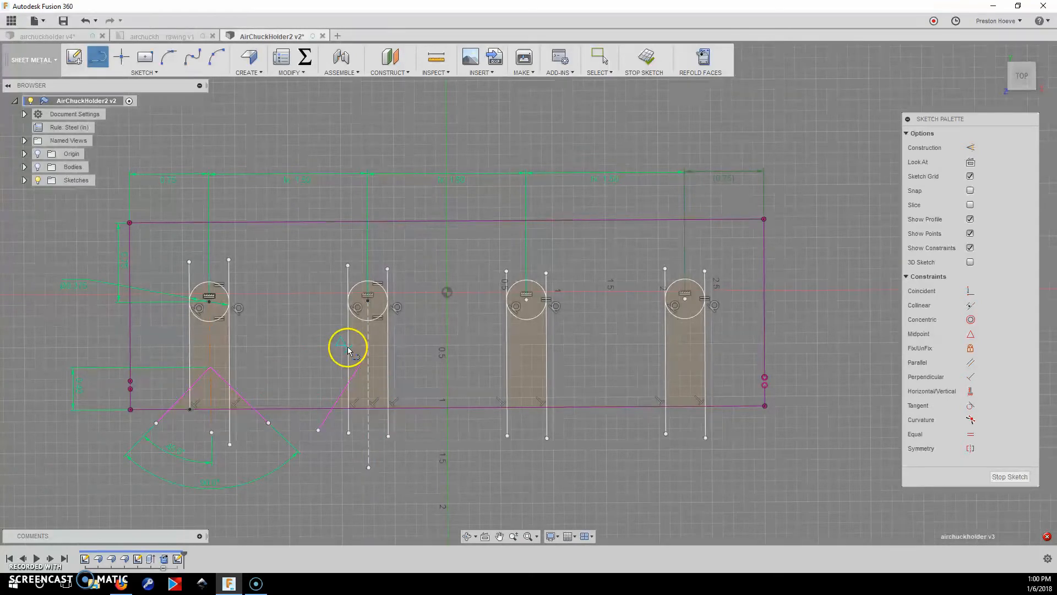
click(368, 353)
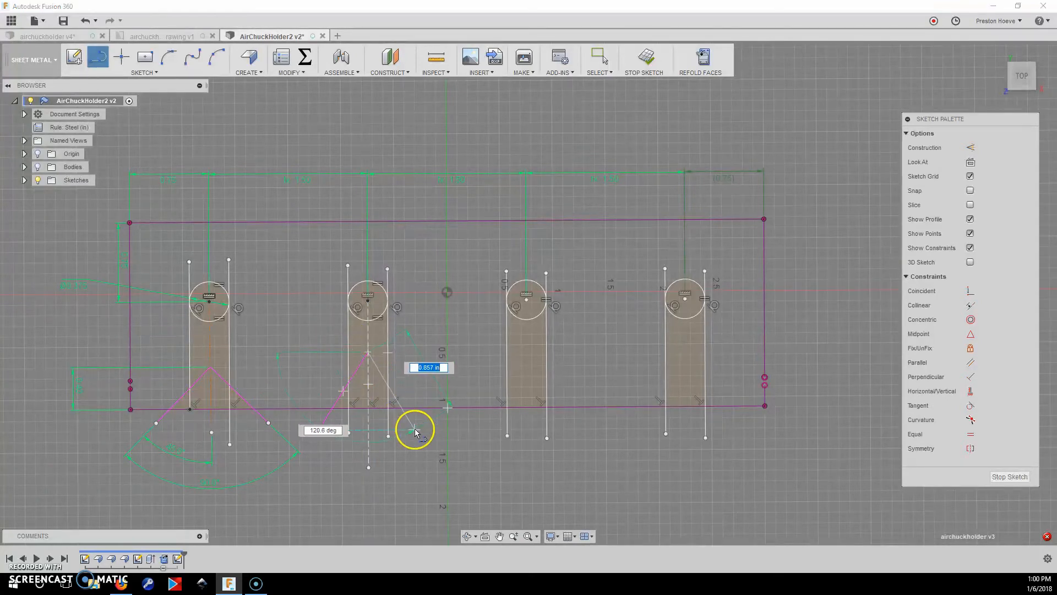
double_click(418, 430)
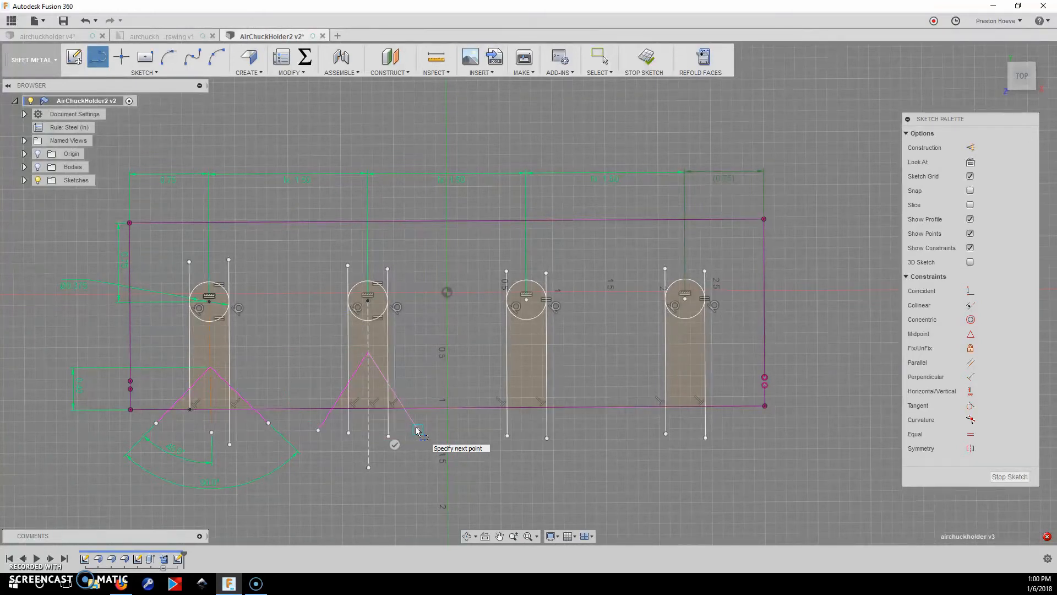
key(Escape)
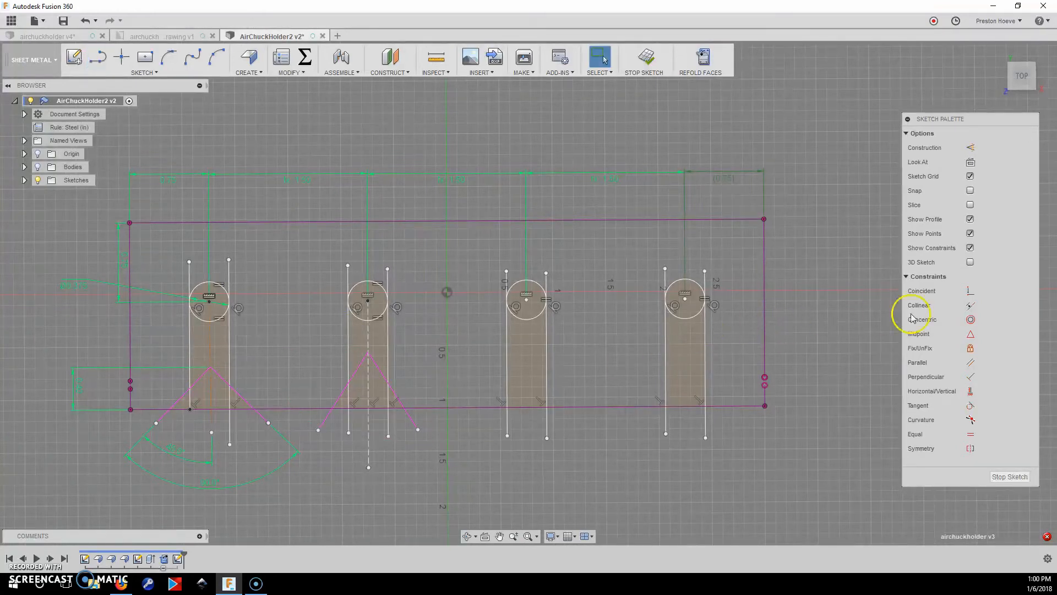
Make the two lines of the second slot's V perpendicular to each other.
click(970, 377)
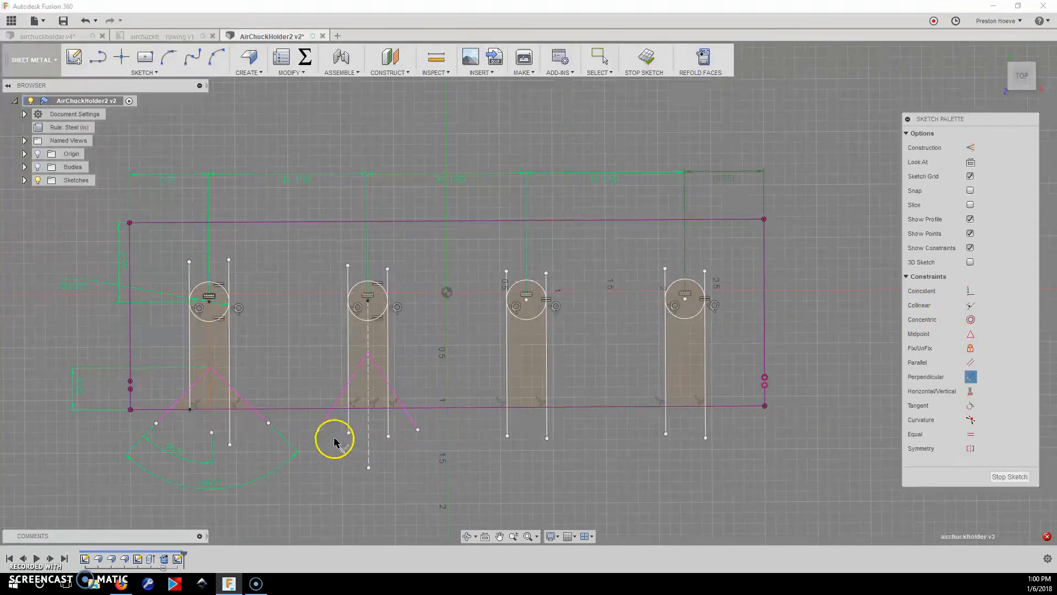
click(337, 401)
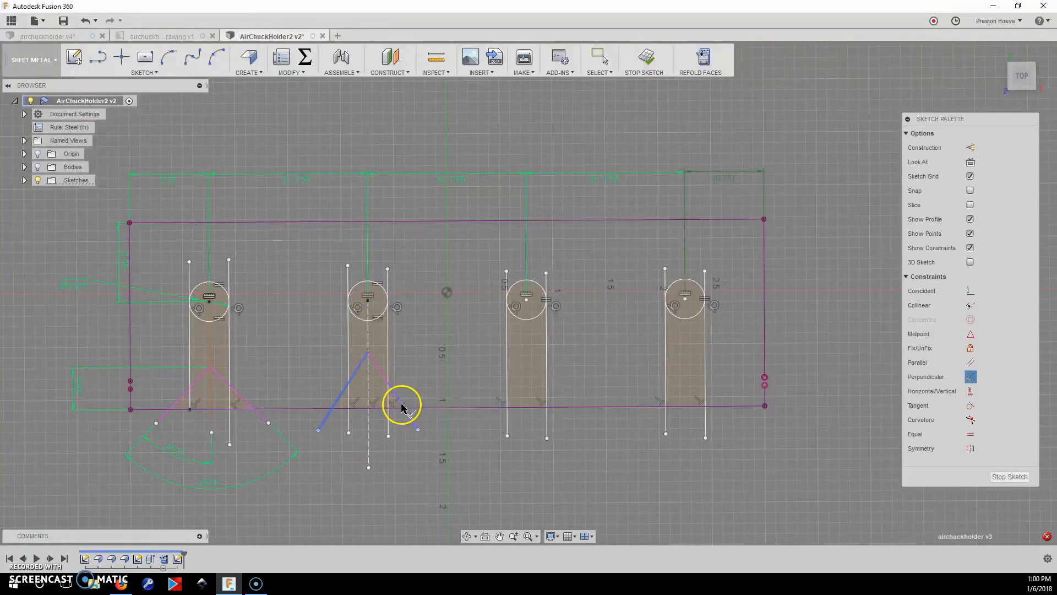
click(401, 406)
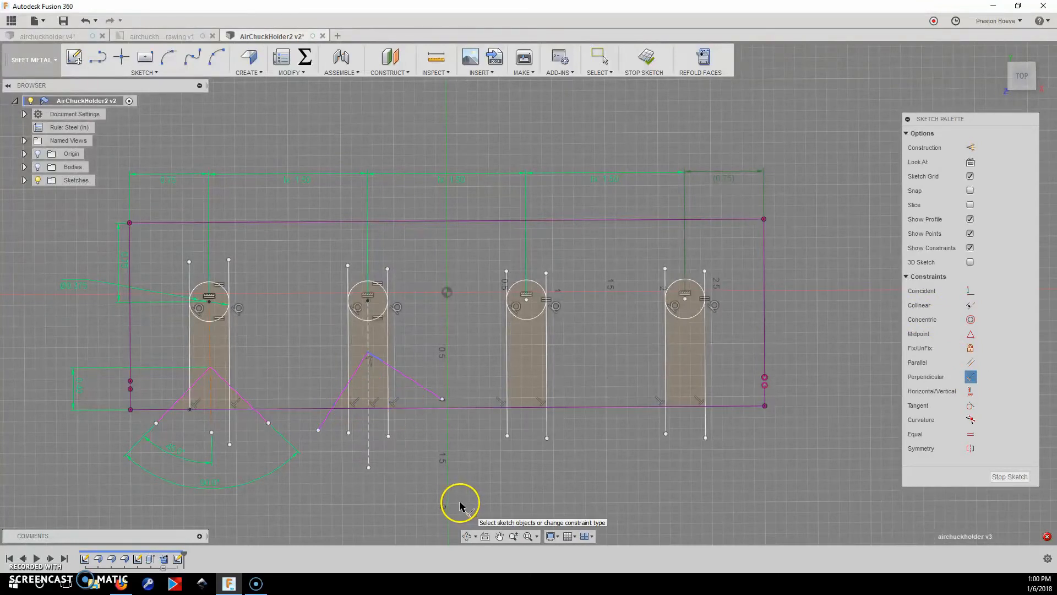
key(Escape)
Dimension the angle between the second V's left line and its construction centerline to 45 degrees.
click(357, 380)
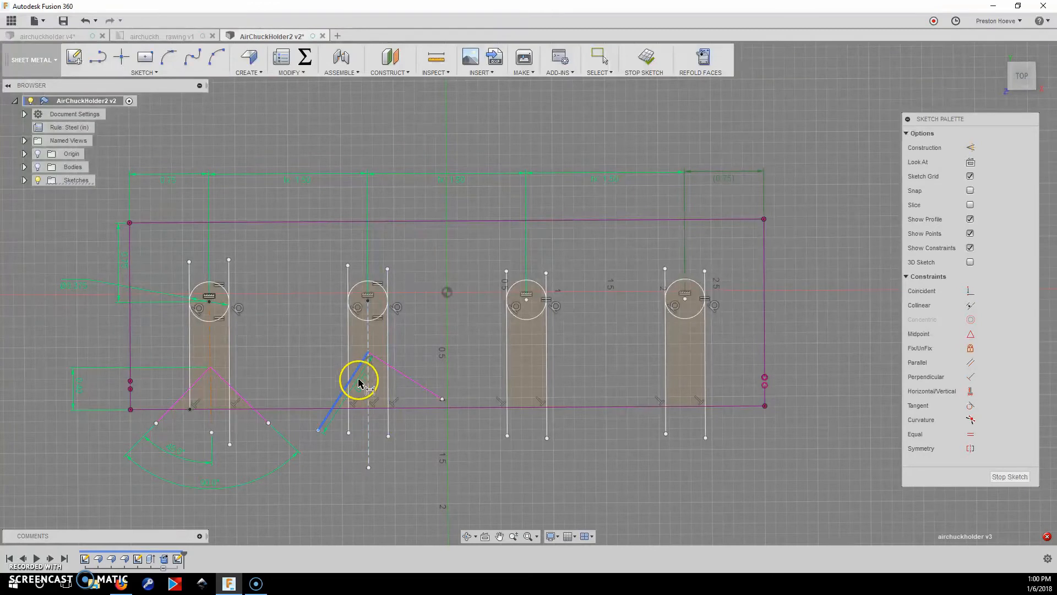
click(369, 387)
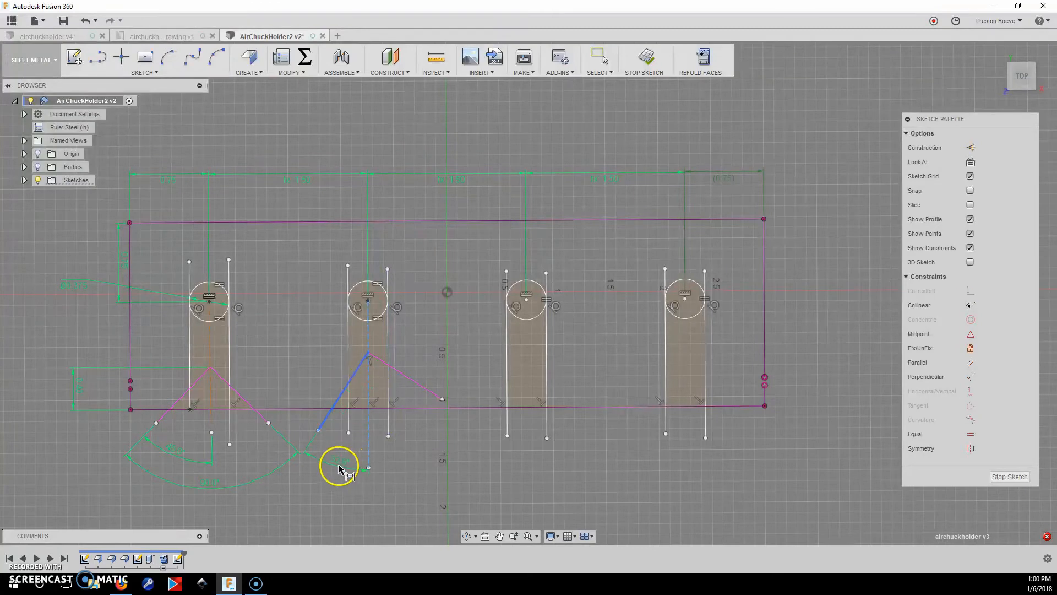
click(337, 452)
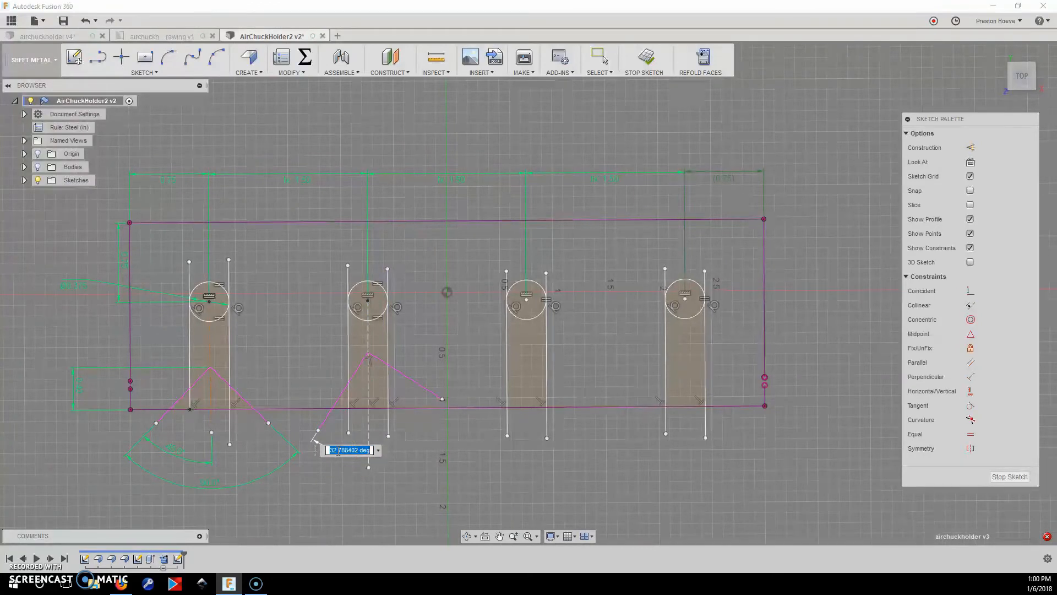
text(45)
key(Return)
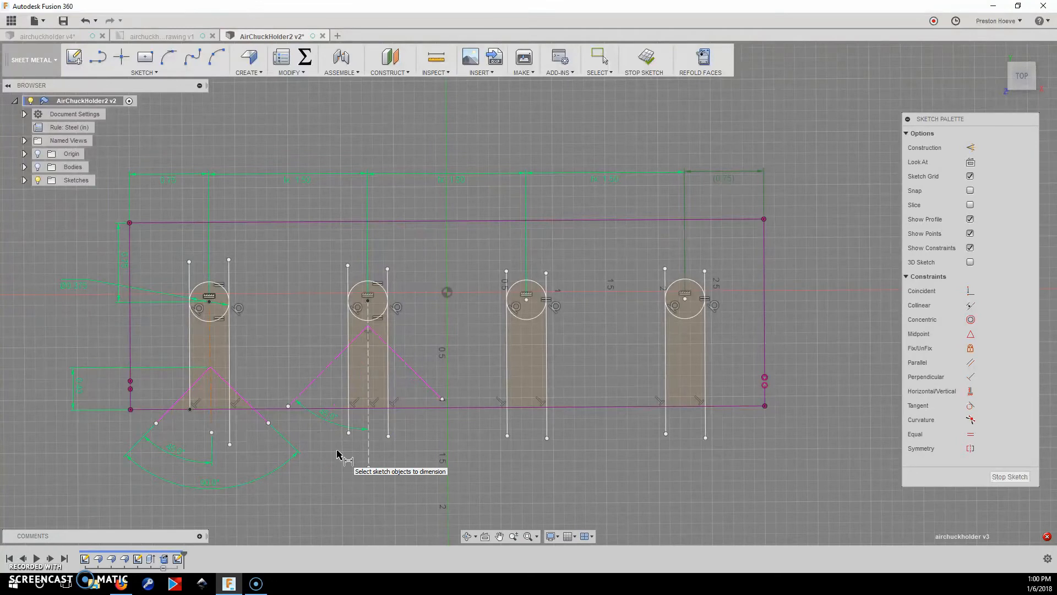
Dimension the second V's apex to the shelf's lower edge, matching the leftmost V's 0.4 in height dimension.
click(368, 326)
click(332, 407)
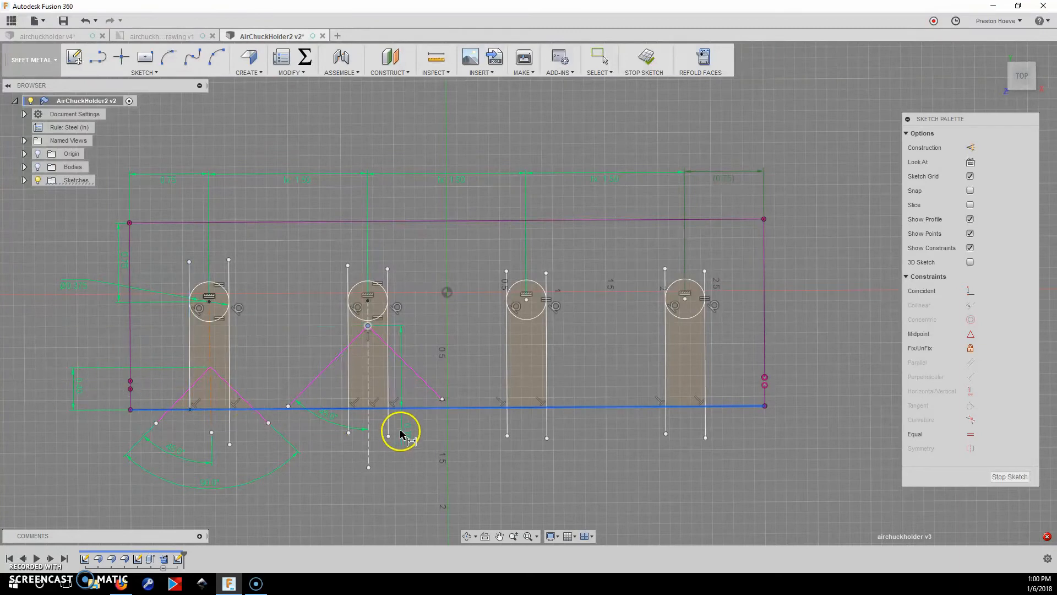
click(52, 377)
text(0.4)
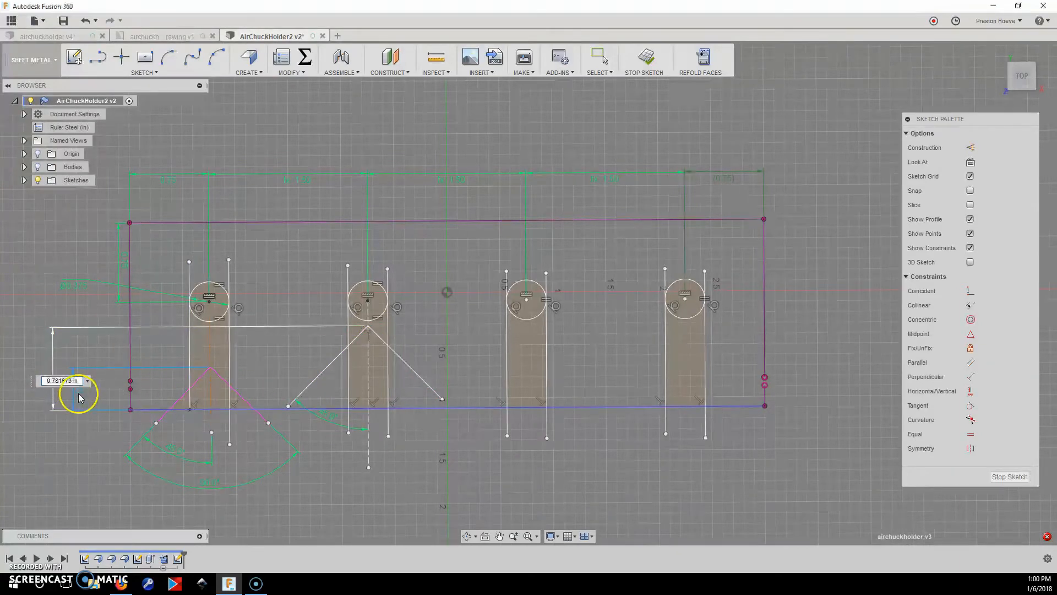
key(Return)
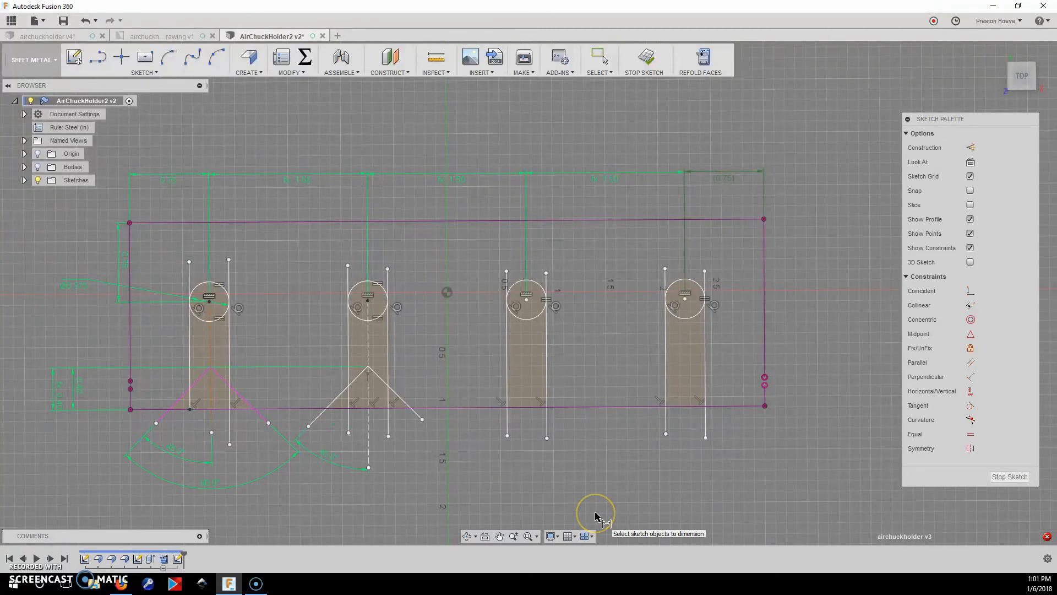
Draw a vertical construction centerline from the third circle's center down past the shelf's lower edge.
click(585, 478)
key(l)
click(526, 299)
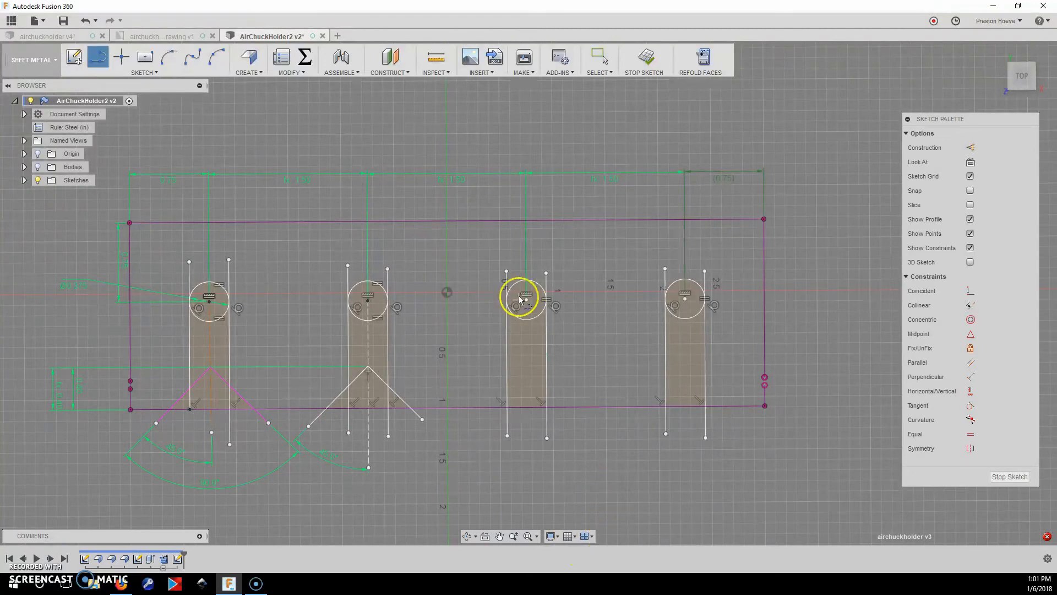
click(527, 480)
key(Escape)
click(527, 464)
key(x)
Sketch an inverted V over the third slot with its apex on the centerline and both ends below the shelf's lower edge.
key(l)
click(527, 348)
click(481, 427)
click(527, 348)
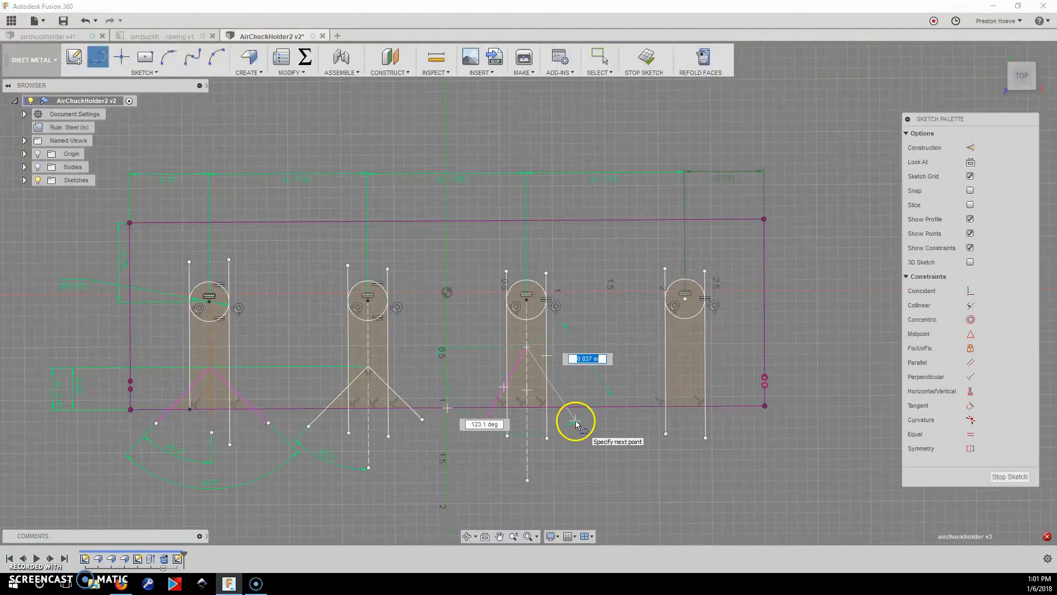
click(575, 426)
key(Escape)
Draw a vertical construction centerline from the rightmost circle's center down past the shelf's lower edge.
key(l)
click(685, 299)
click(686, 471)
key(Escape)
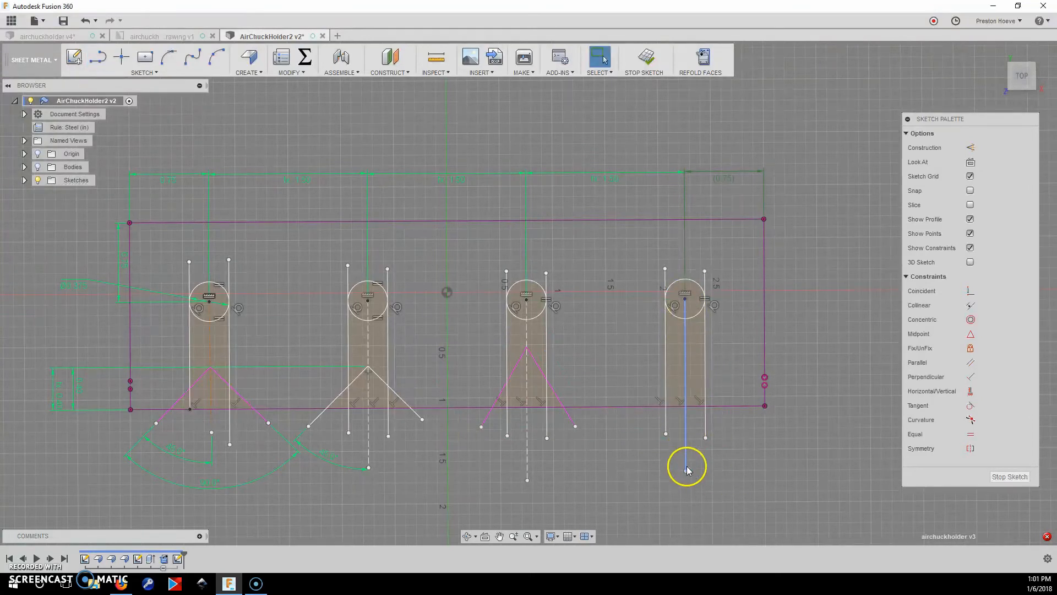
click(686, 454)
key(x)
Sketch an inverted V over the rightmost slot with its apex on the centerline and both ends below the shelf's lower edge.
key(l)
click(685, 351)
click(727, 424)
key(Escape)
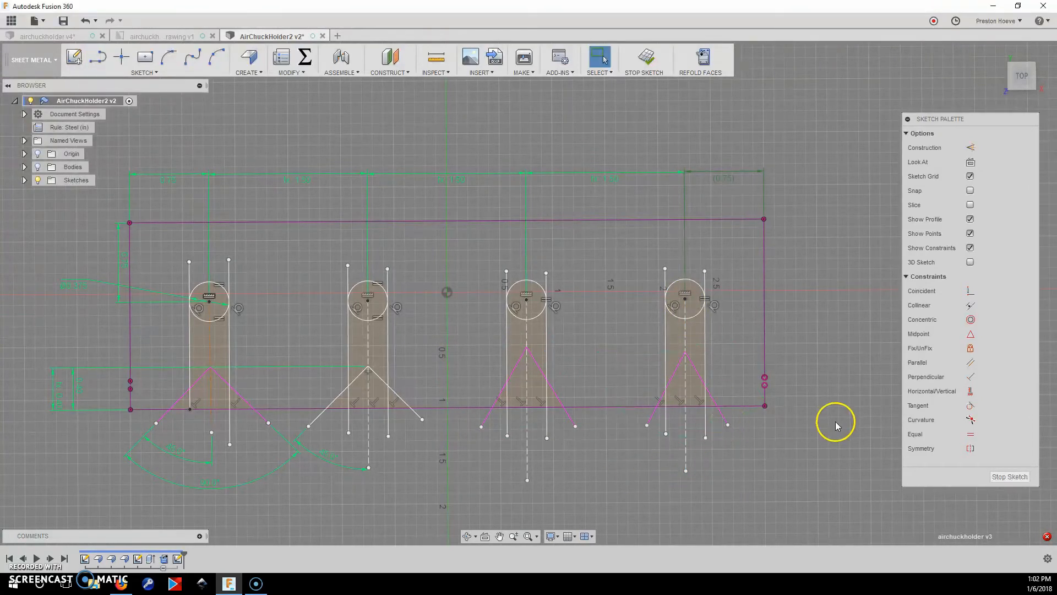
Make the two lines of each V perpendicular to each other on the third and rightmost slots.
key(l)
click(685, 352)
click(659, 403)
click(564, 408)
click(496, 402)
Dimension the angle between the third V's left line and its centerline, linked to the leftmost V's 45-degree dimension.
key(d)
click(494, 367)
click(527, 412)
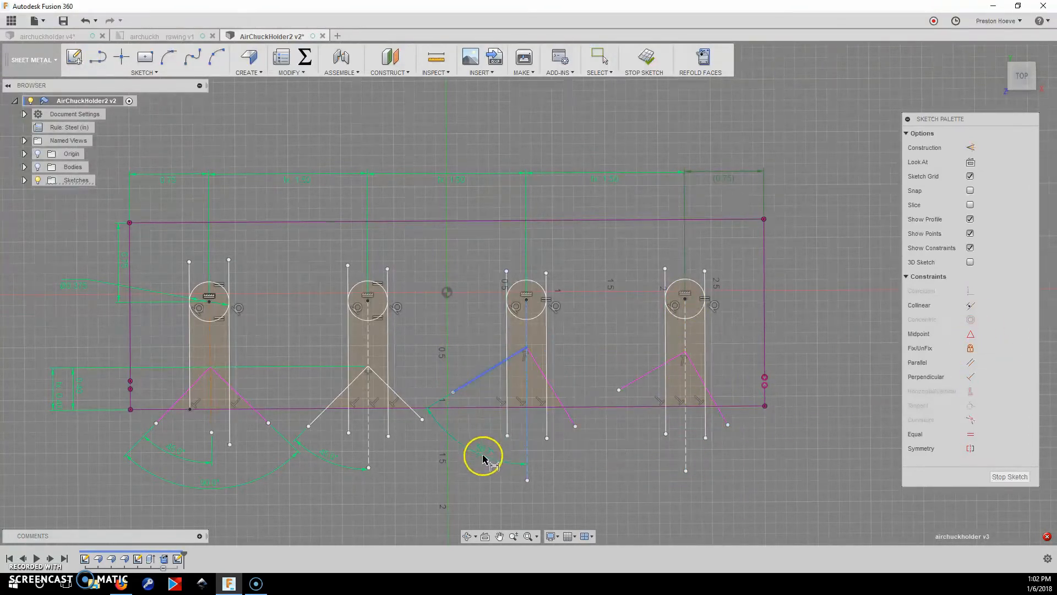
click(487, 456)
click(182, 459)
key(Return)
Dimension the angle between the rightmost V's left line and its centerline, linked to the leftmost V's 45-degree dimension.
click(658, 384)
click(685, 418)
click(640, 457)
click(166, 453)
key(Return)
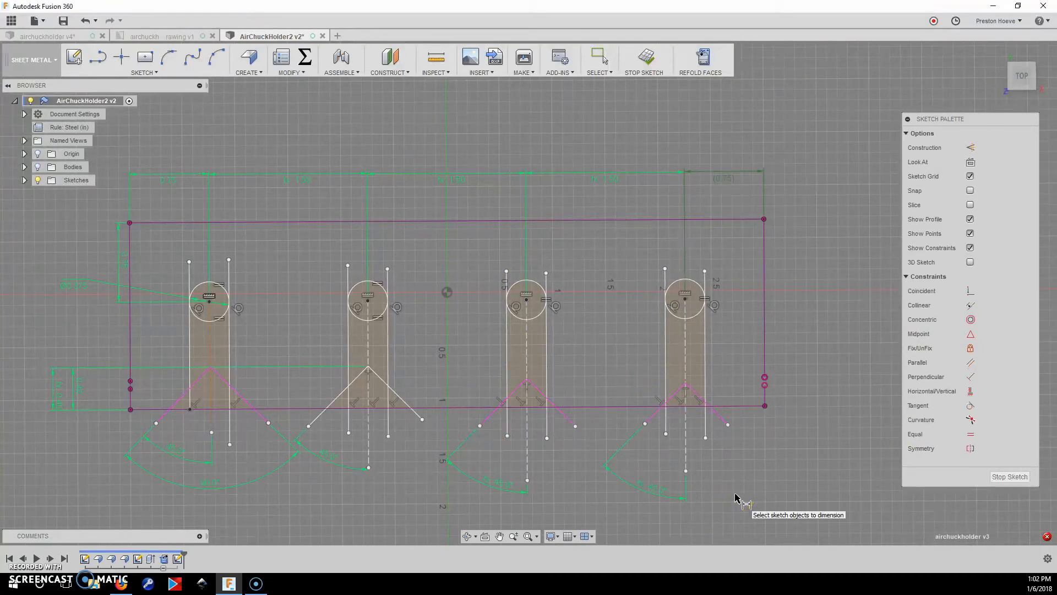
Dimension the third V's apex to the shelf's lower edge, linked to the leftmost V's 0.4 in height dimension.
click(528, 379)
click(465, 408)
click(24, 366)
click(79, 387)
key(Return)
Dimension the rightmost V's apex to the shelf's lower edge, linked to the leftmost V's 0.4 in height dimension.
click(686, 382)
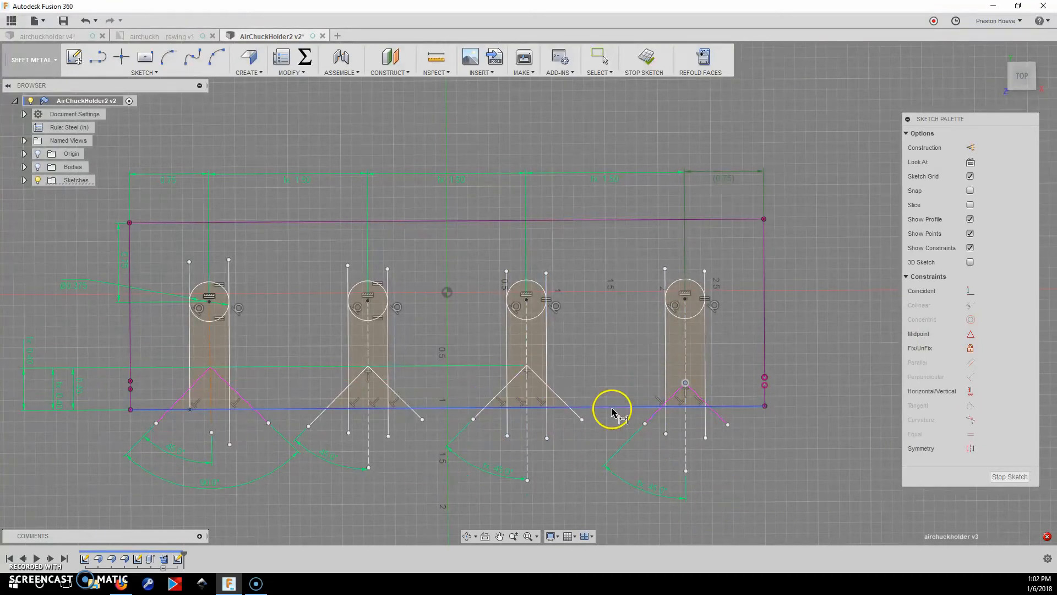
click(611, 408)
click(9, 309)
click(79, 387)
key(Return)
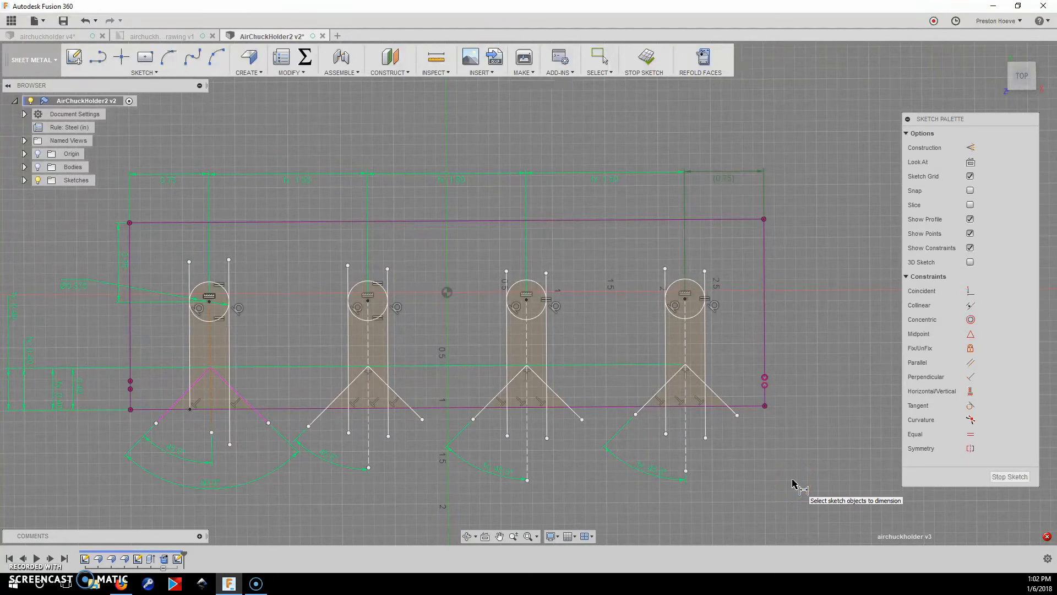
click(753, 489)
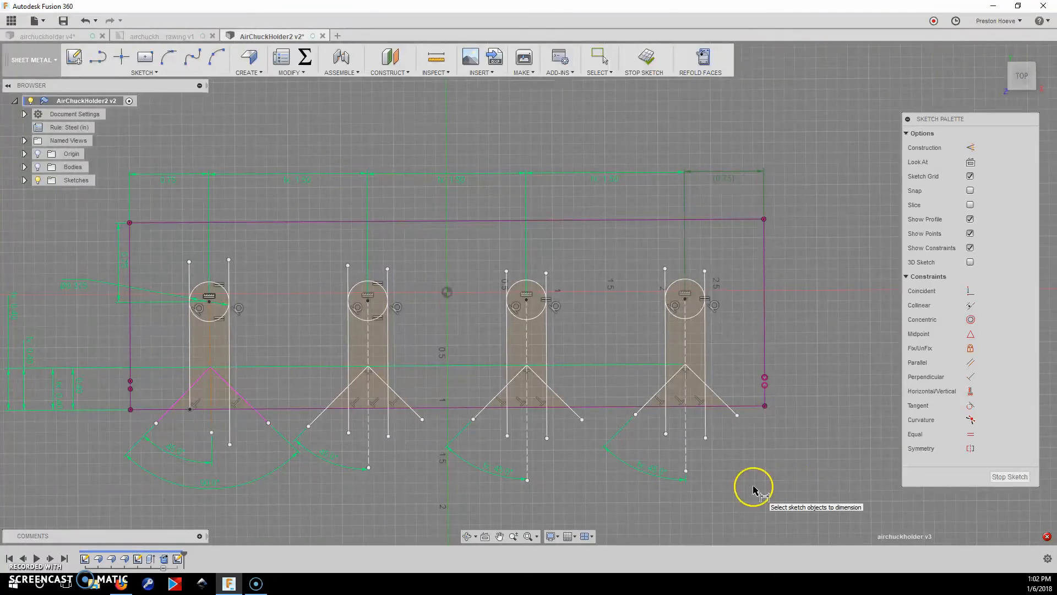
Trim the slot side lines extending above the circles on the two leftmost slots.
click(164, 73)
click(83, 255)
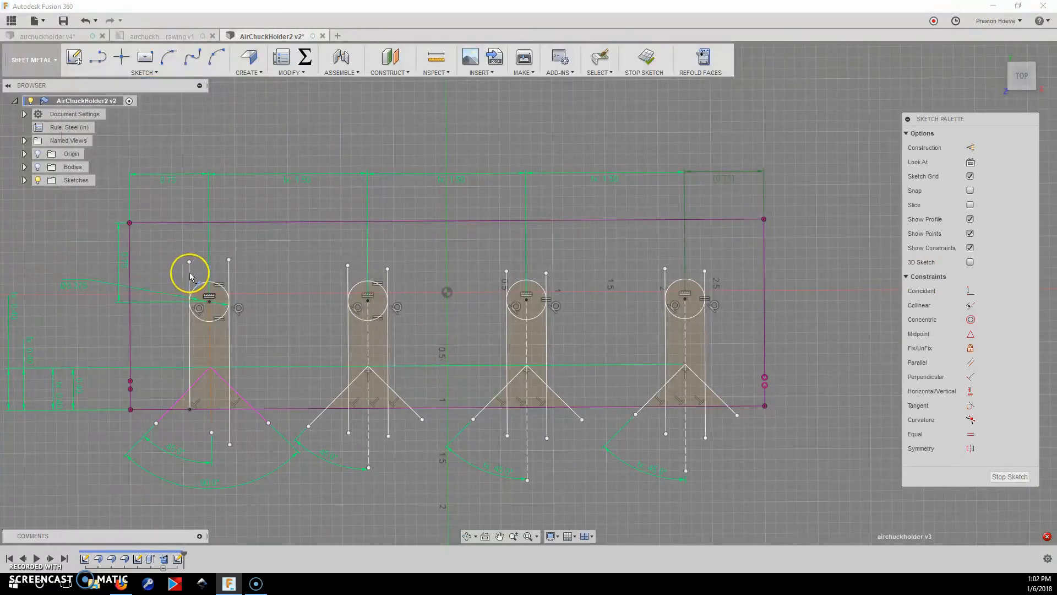
scroll(190, 275, up, 3)
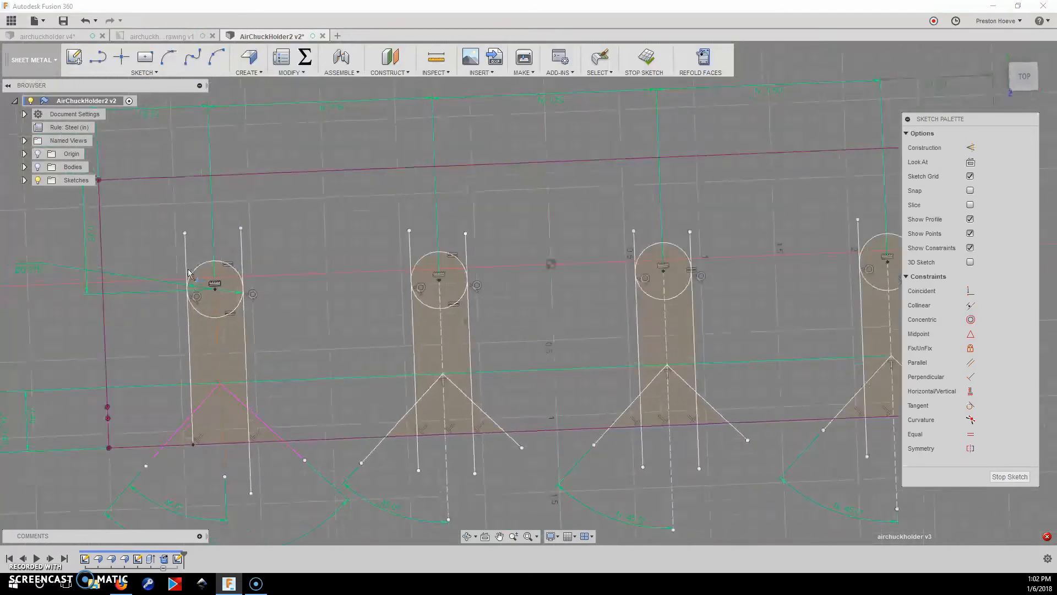
scroll(201, 254, up, 1)
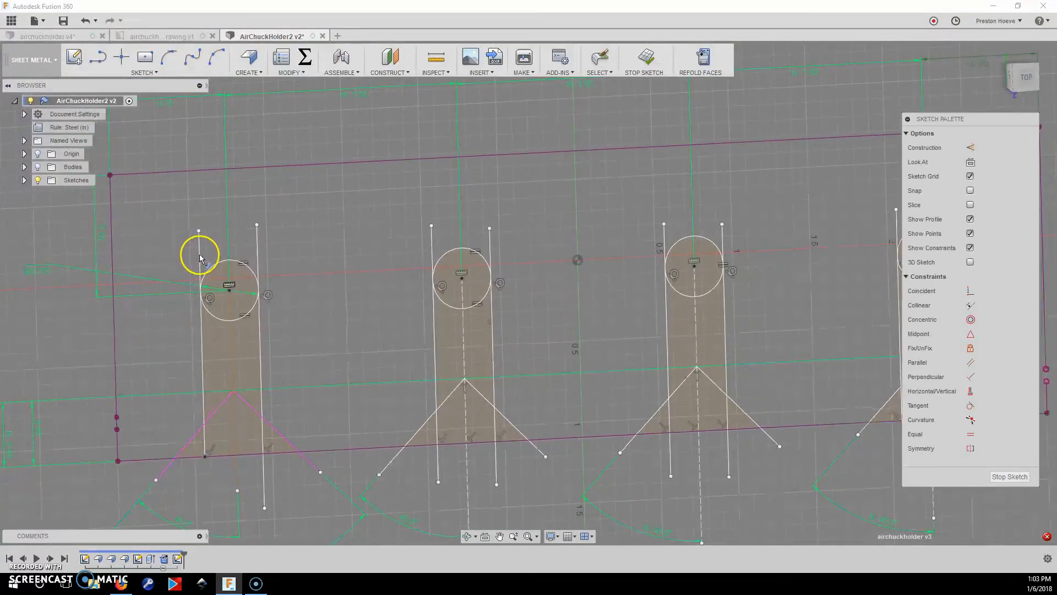
scroll(199, 257, up, 1)
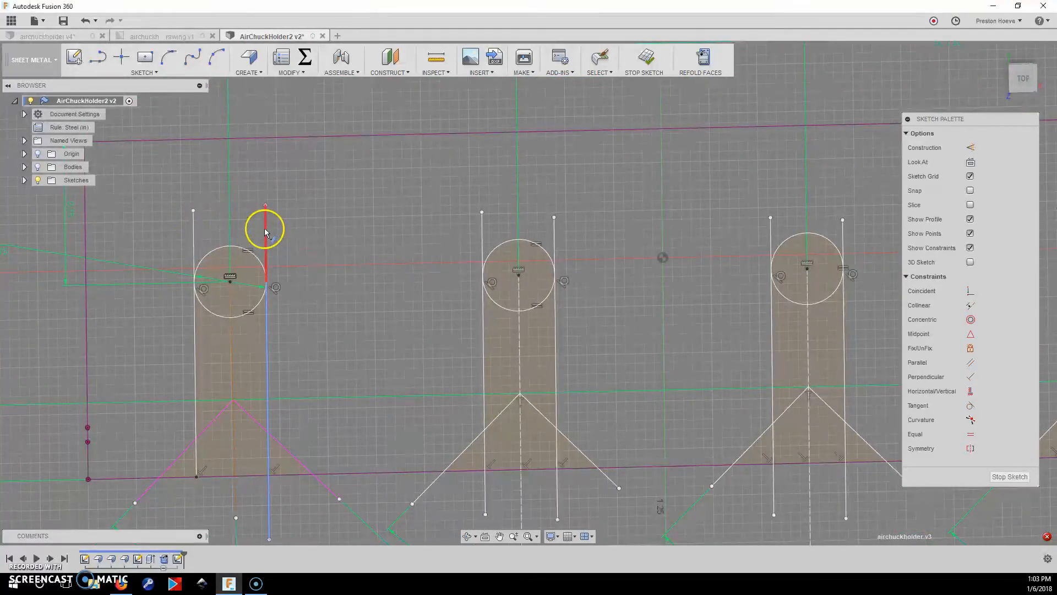
click(265, 232)
click(192, 229)
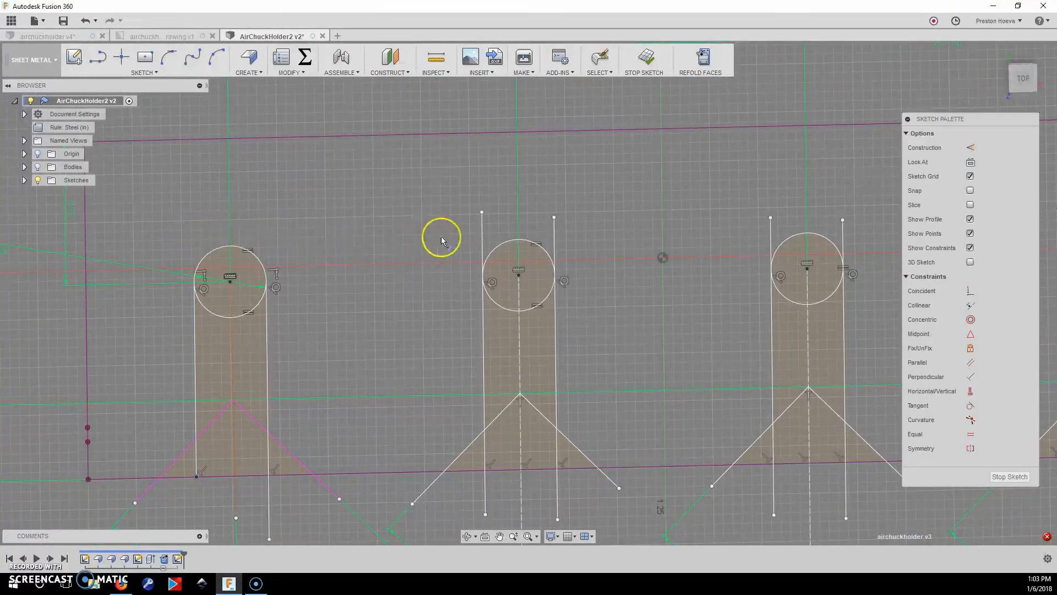
click(484, 236)
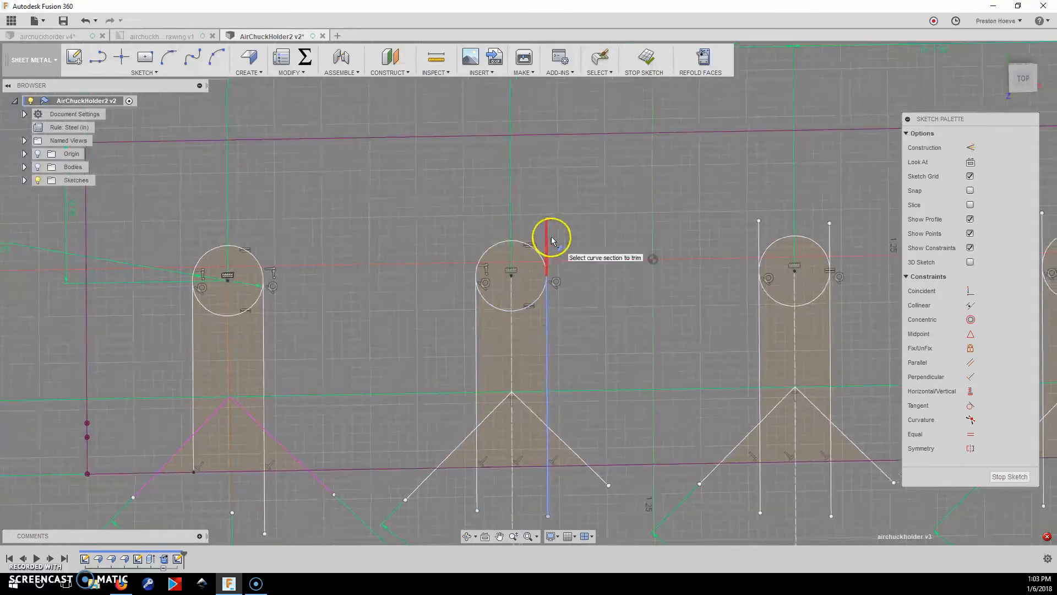
click(552, 240)
click(640, 265)
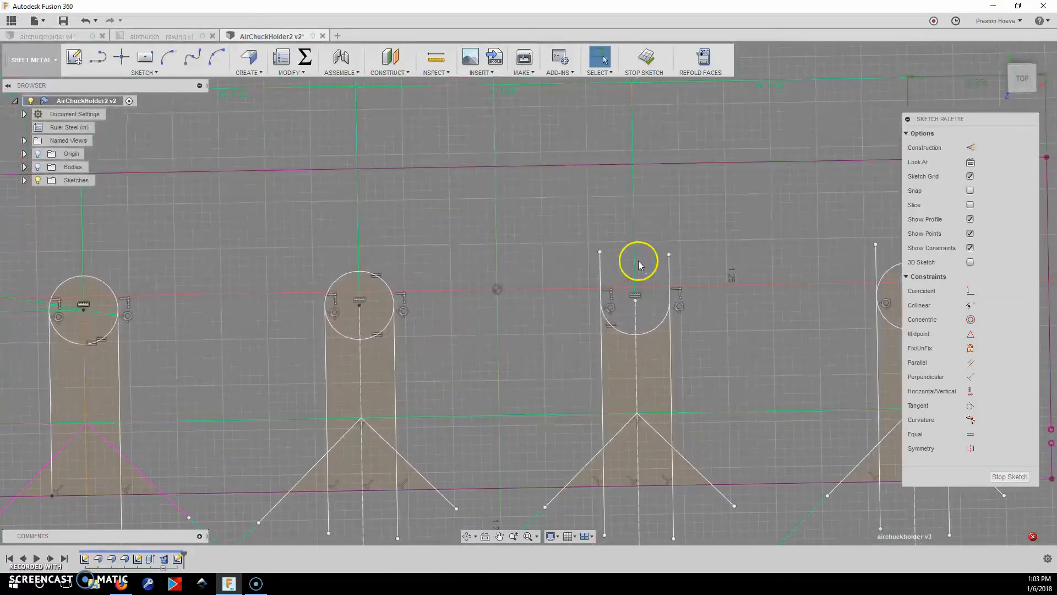
click(600, 265)
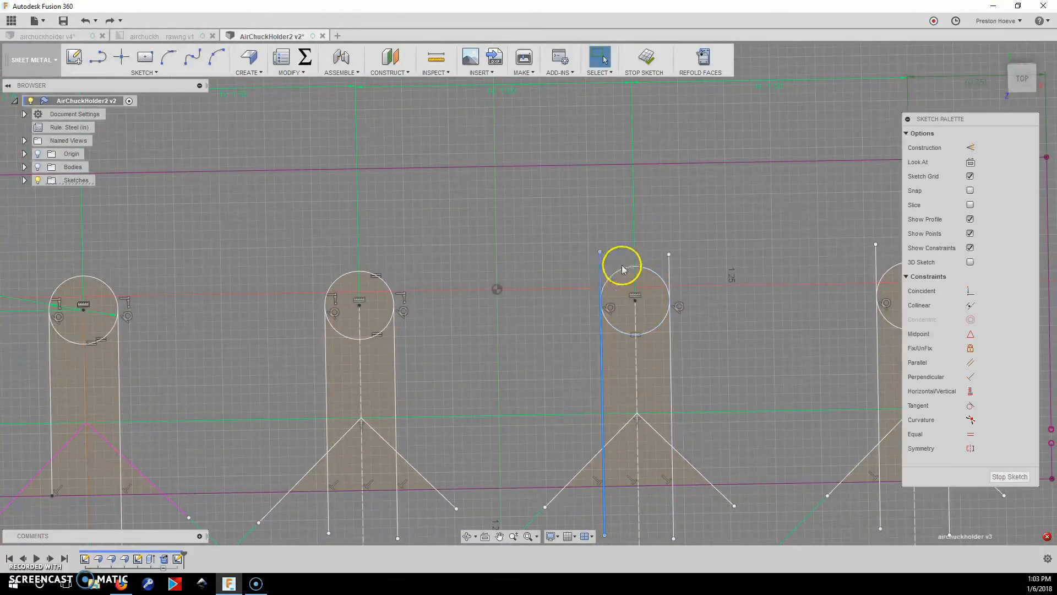
click(644, 246)
Trim the slot side lines extending above the circles on the third and rightmost slots.
key(t)
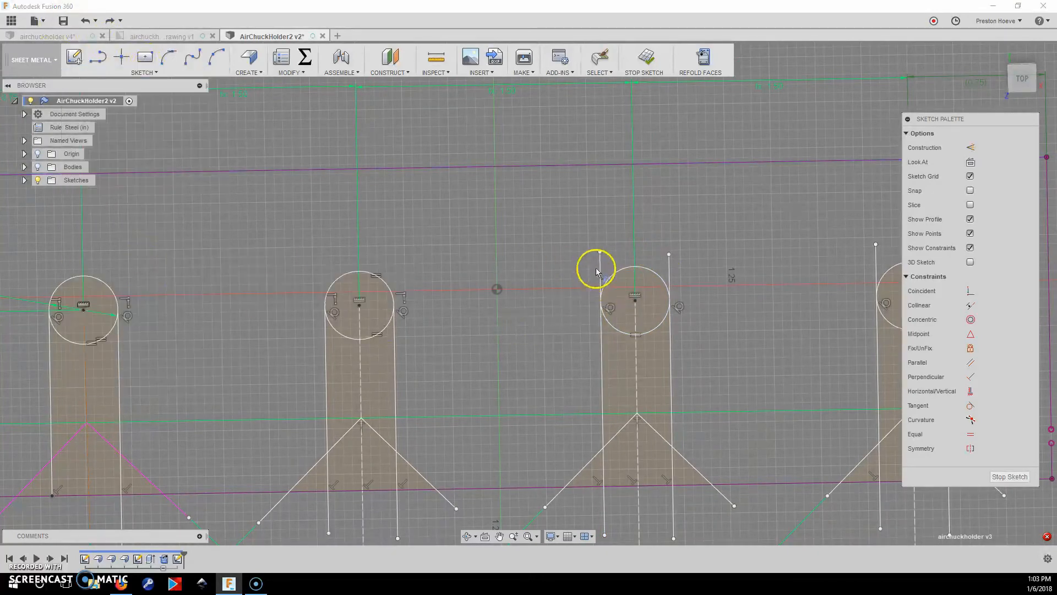
click(599, 268)
click(666, 268)
click(568, 310)
click(650, 312)
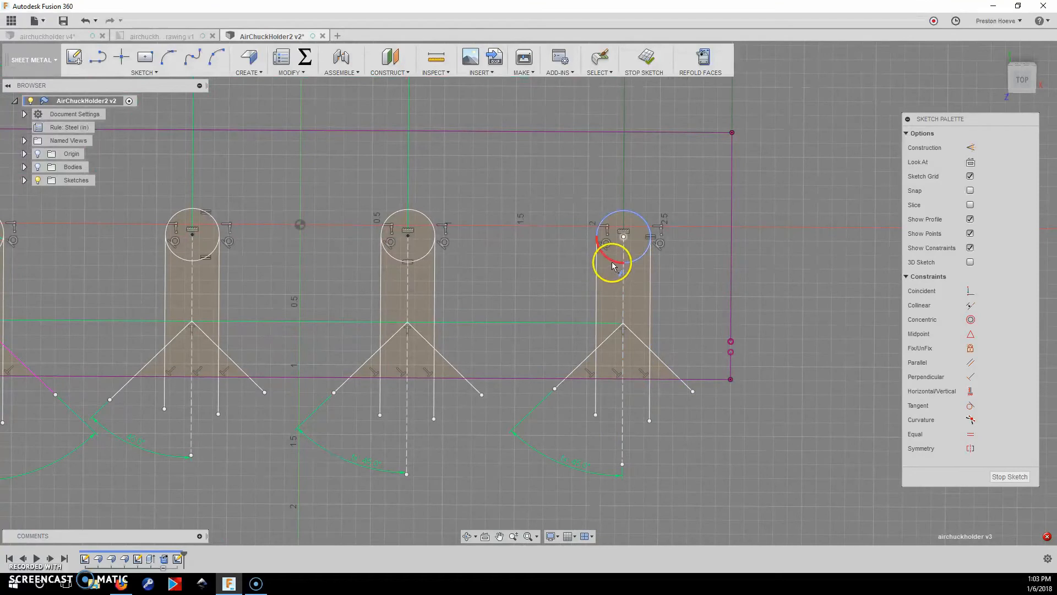
Trim the rightmost slot into one closed profile by removing its lower arc, V apex and the side line segments inside the V.
click(613, 265)
click(638, 262)
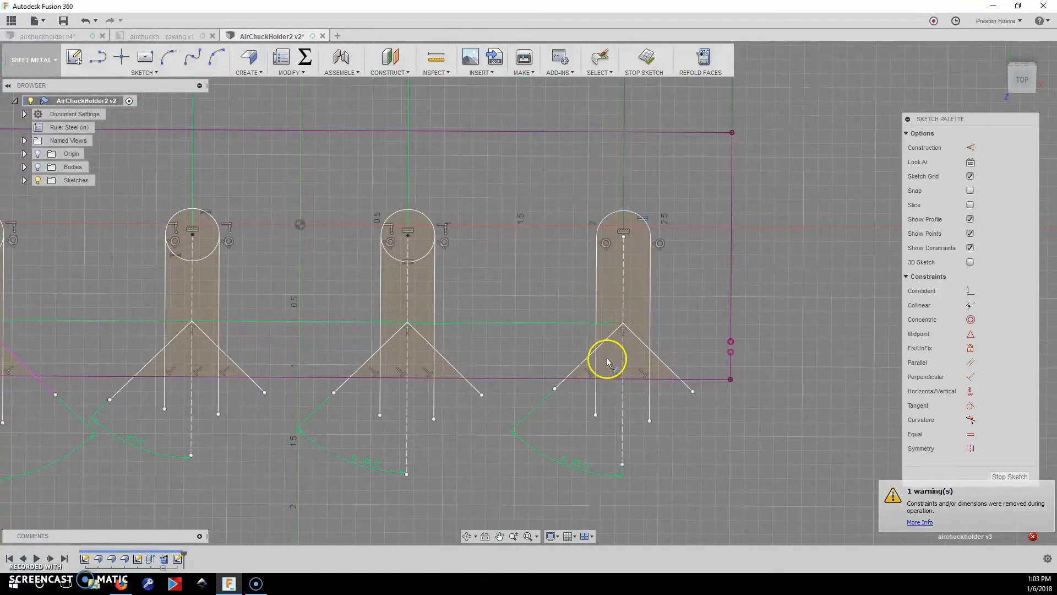
click(635, 334)
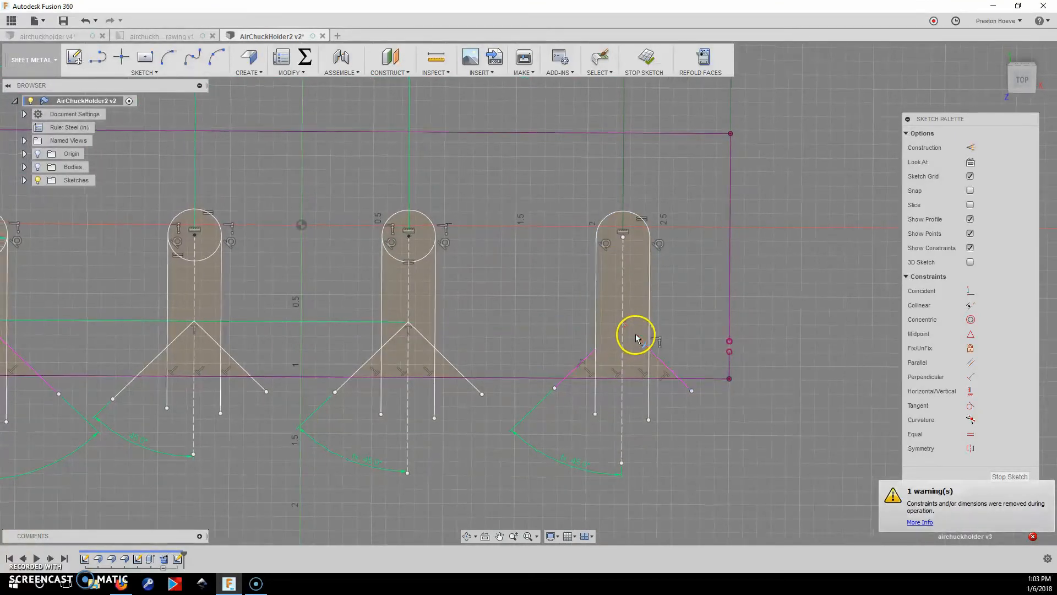
click(595, 367)
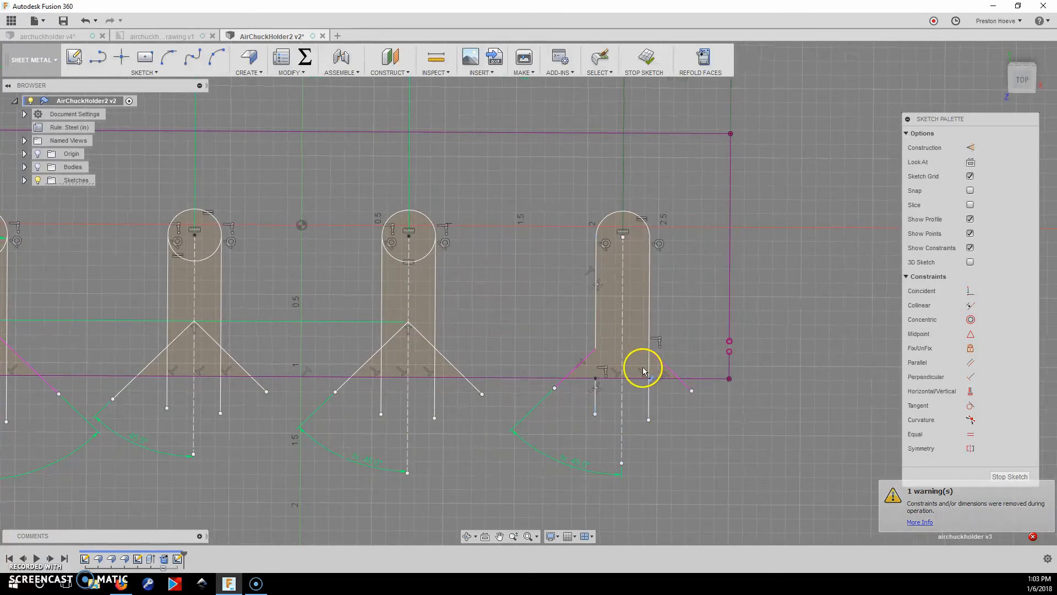
click(649, 364)
scroll(639, 440, down, 1)
scroll(676, 462, down, 1)
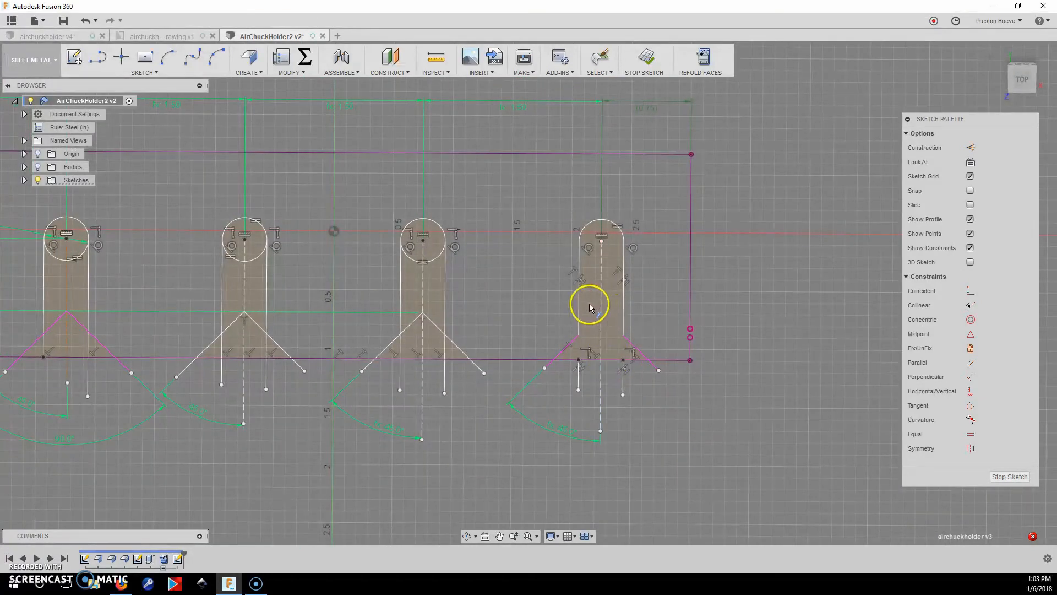
key(Escape)
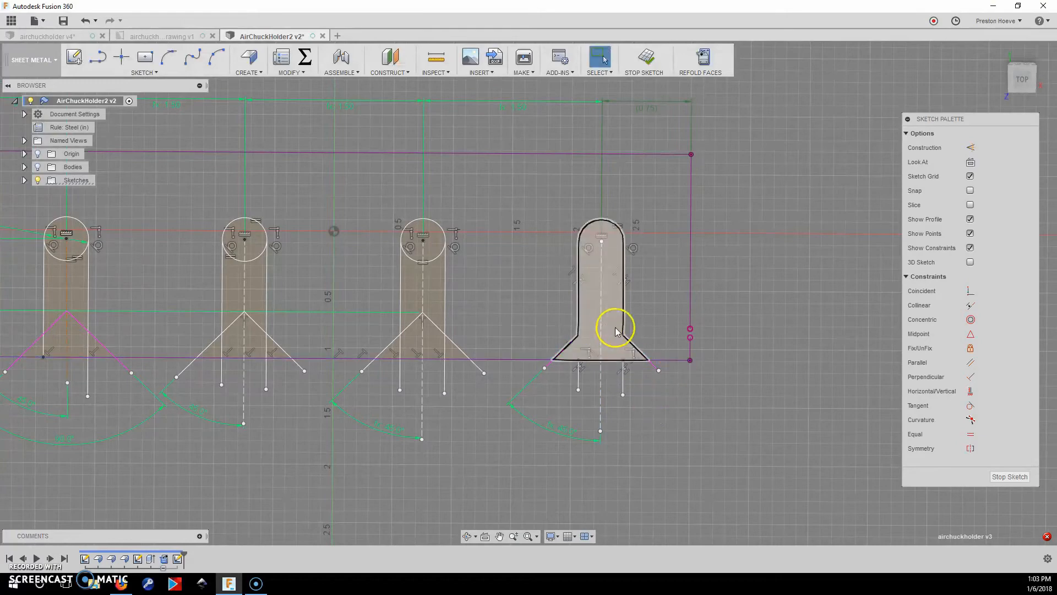
click(616, 329)
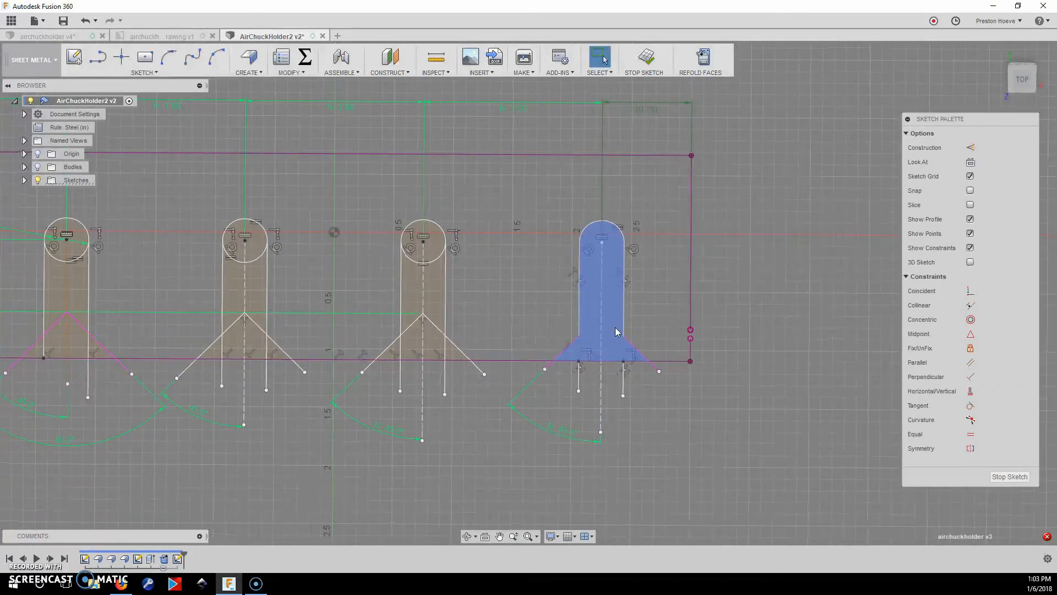
click(600, 419)
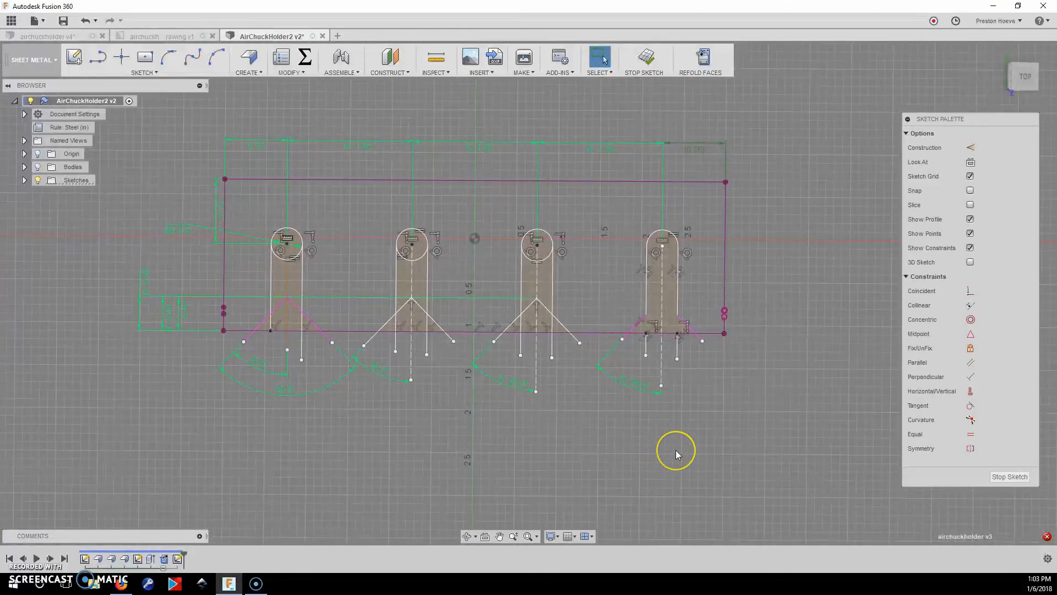
Start an Extrude cut using all five profile regions of the leftmost slot and its V-shaped lead-in.
key(e)
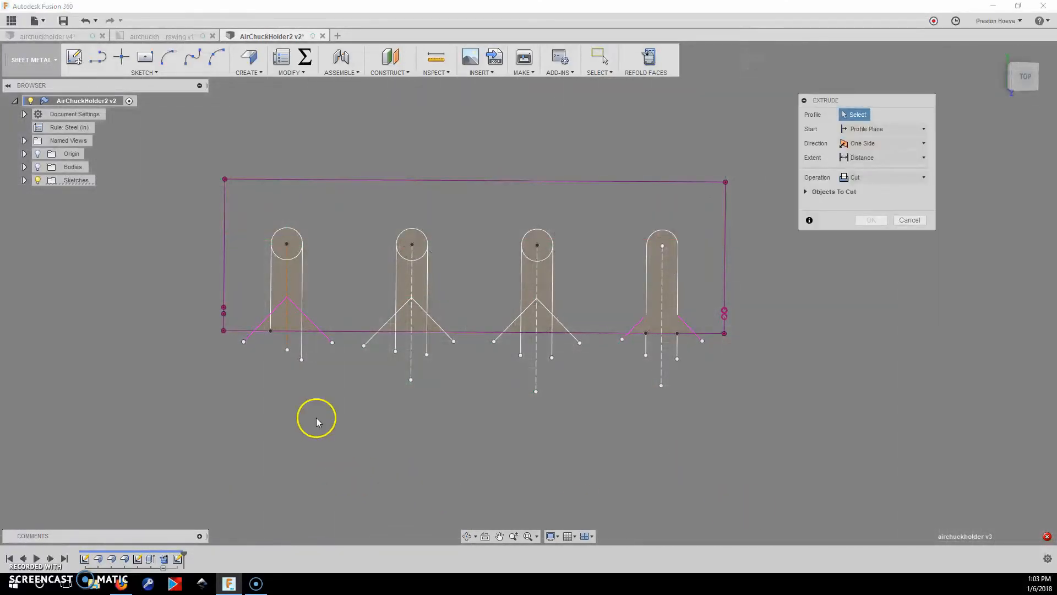
click(266, 325)
click(284, 320)
click(306, 325)
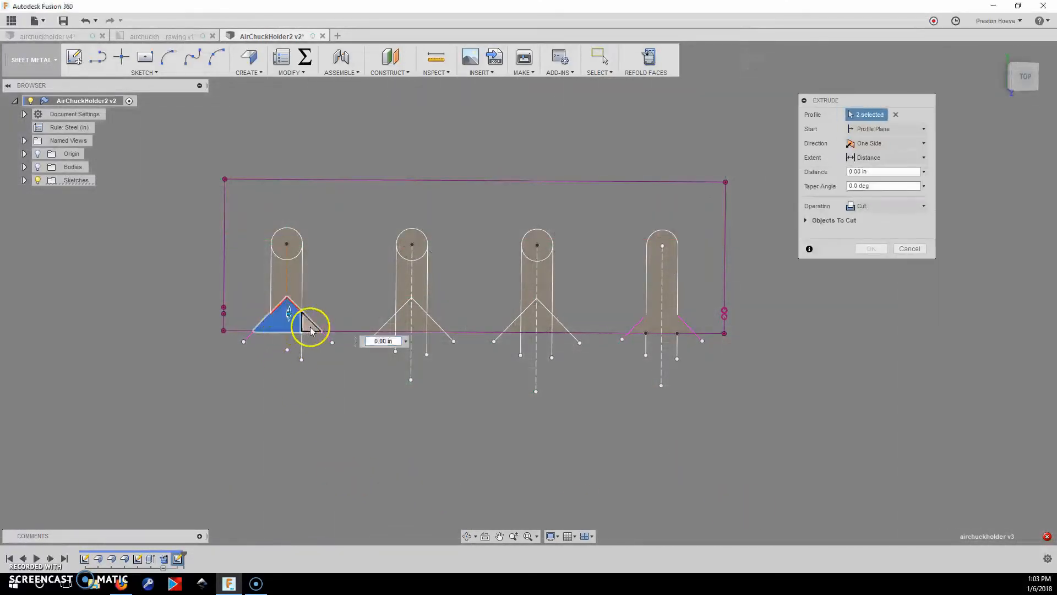
click(297, 292)
click(286, 246)
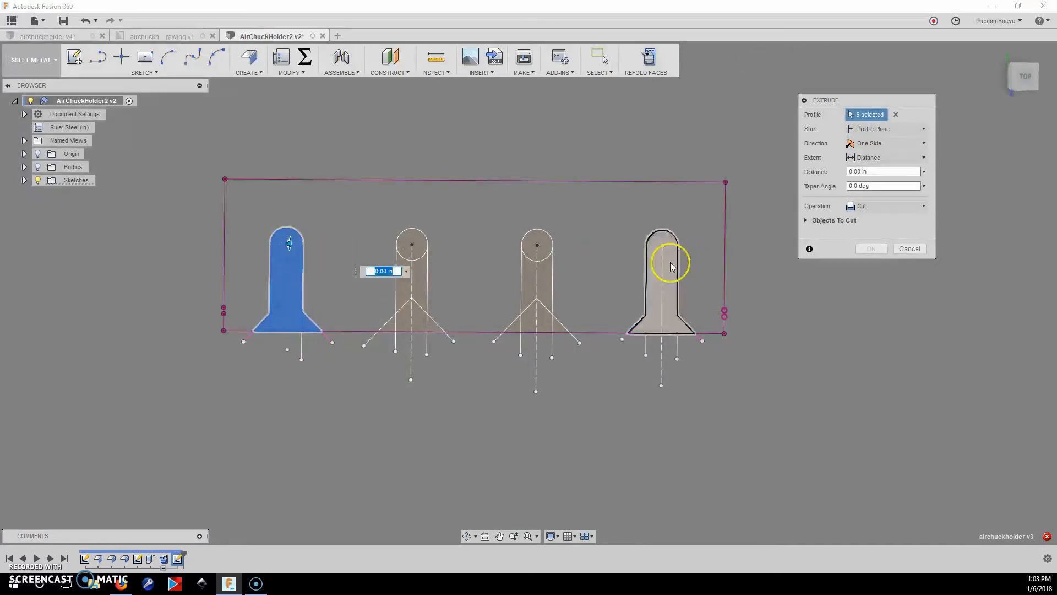
Add the rightmost slot's profile and all five regions of the third slot to the cut.
click(649, 271)
click(546, 248)
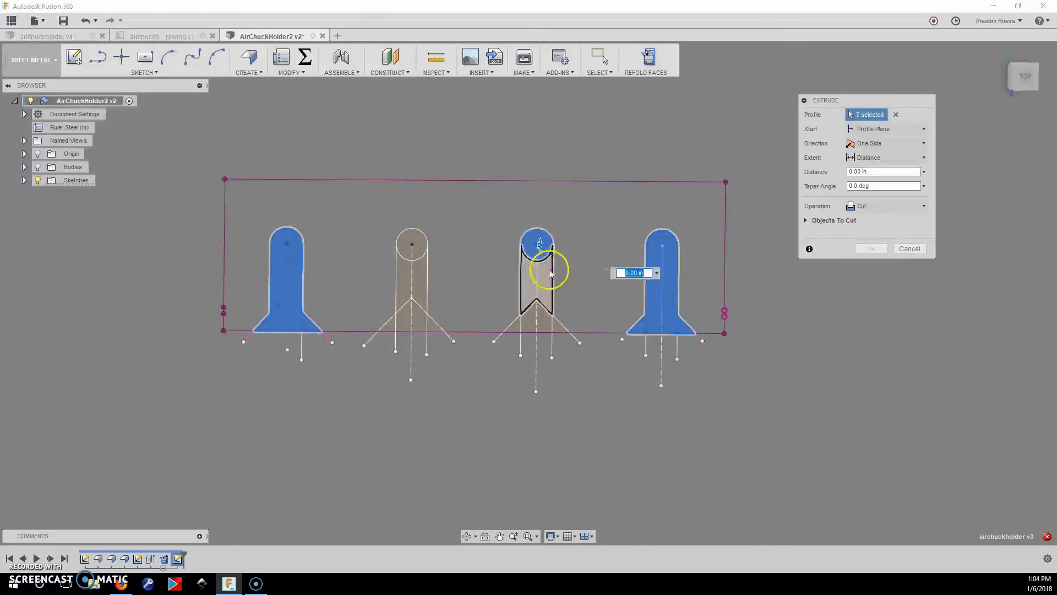
click(547, 287)
click(544, 318)
click(559, 323)
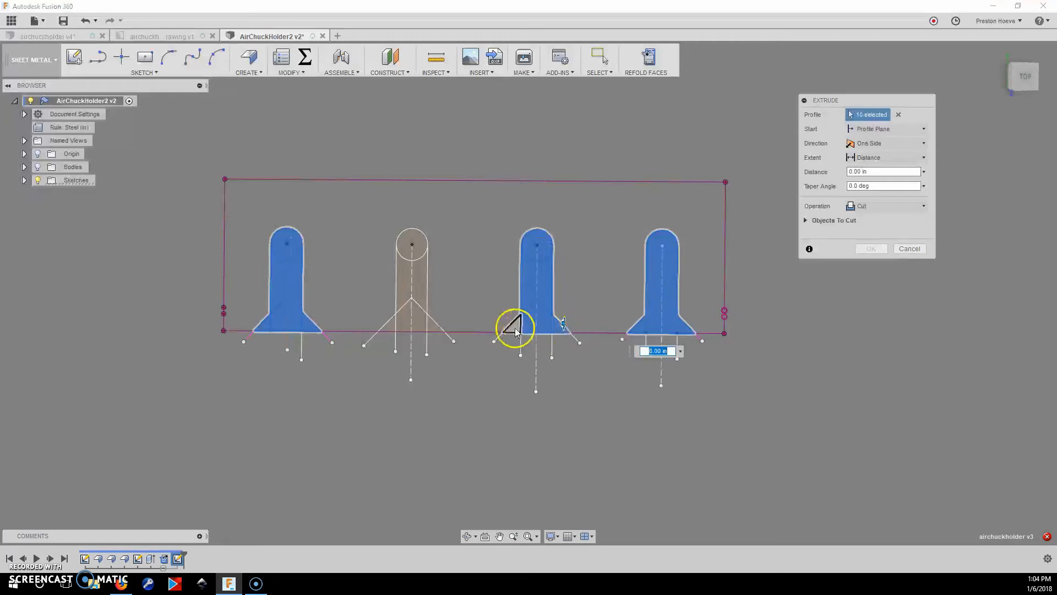
click(513, 329)
Add all five regions of the second slot, including its V-shaped lead-in, to the cut.
click(432, 323)
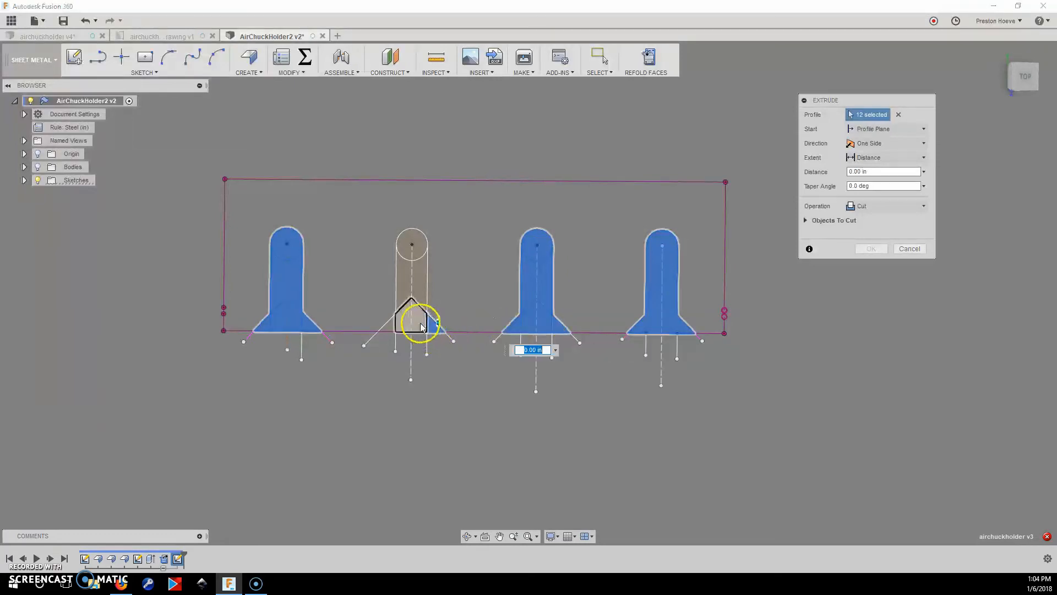
click(417, 315)
click(384, 330)
click(413, 276)
click(411, 241)
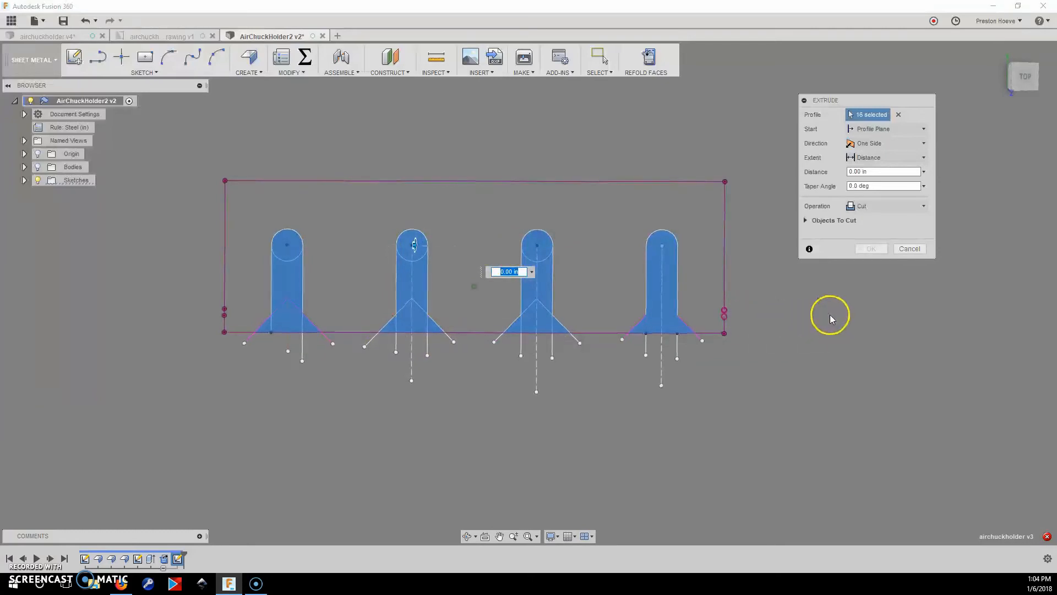
Show the bodies and cut the slots through the shelf, with the extent set To Object at the shelf's opposite face.
click(37, 167)
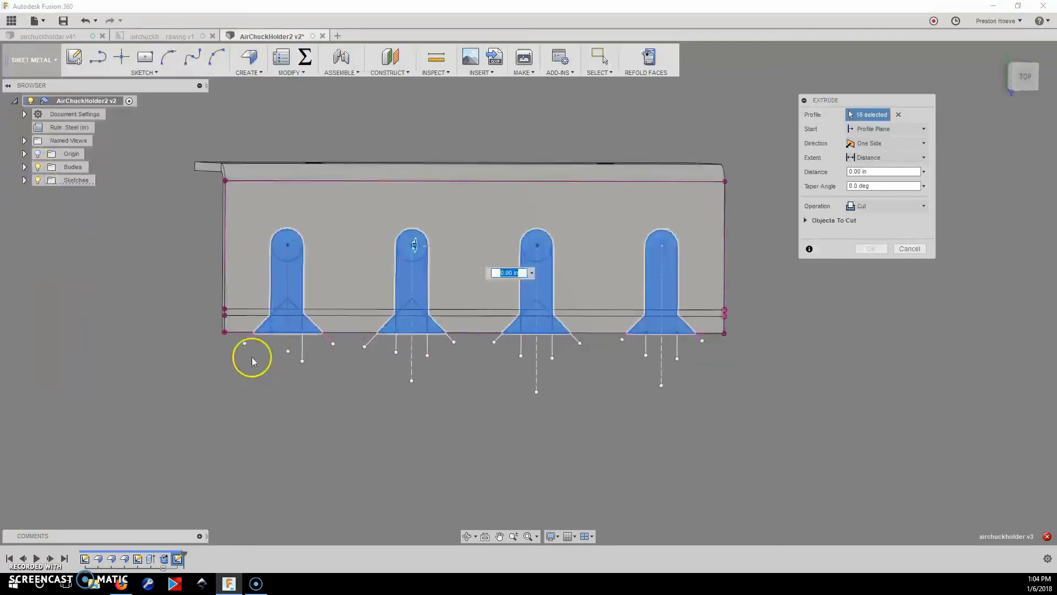
shift+middle_drag(250, 356, 638, 364)
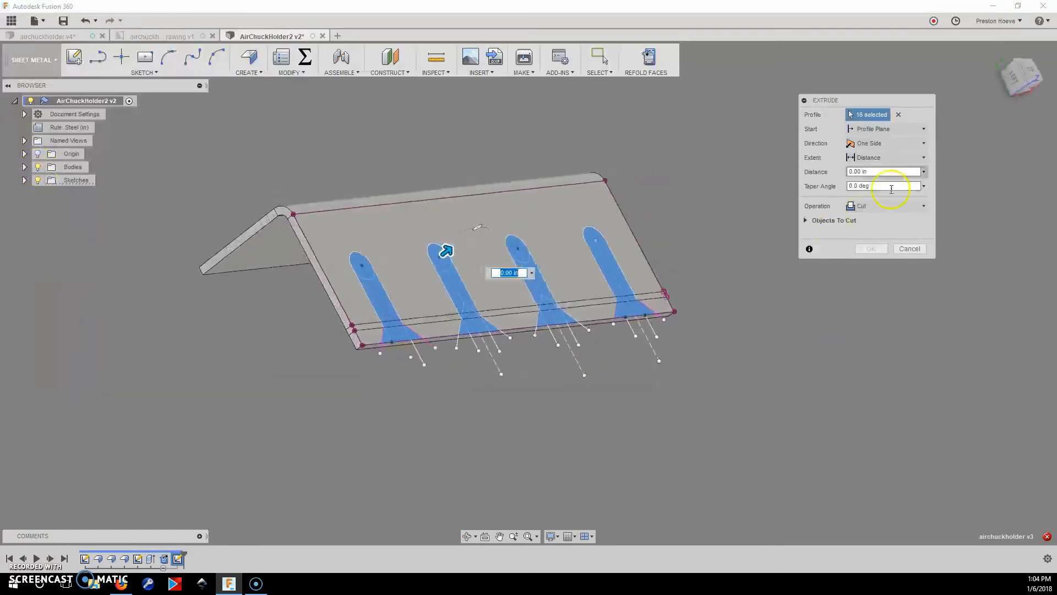
click(924, 158)
click(871, 185)
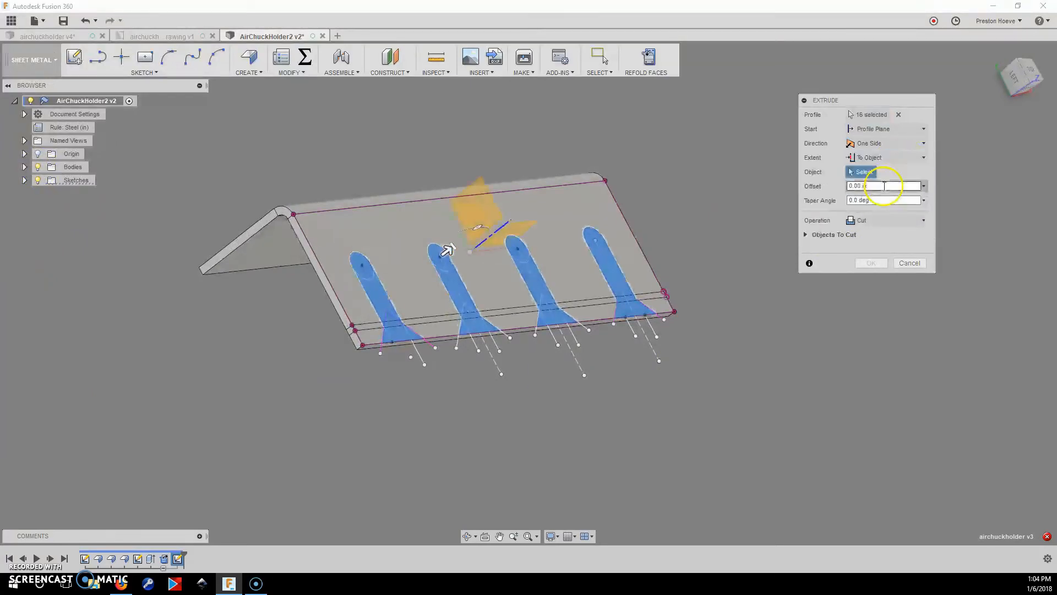
shift+middle_drag(716, 286, 544, 253)
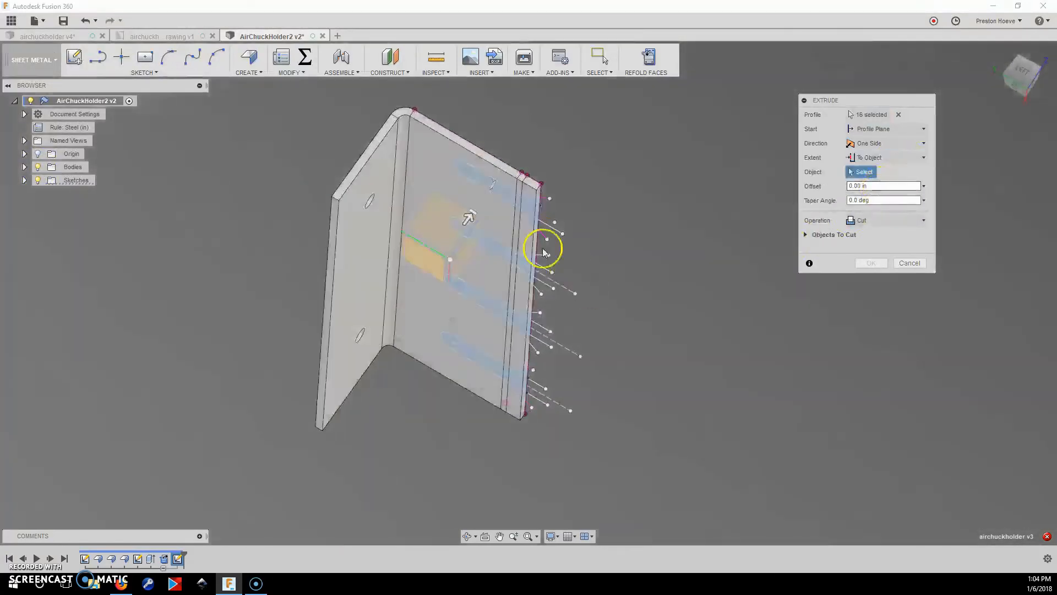
click(432, 163)
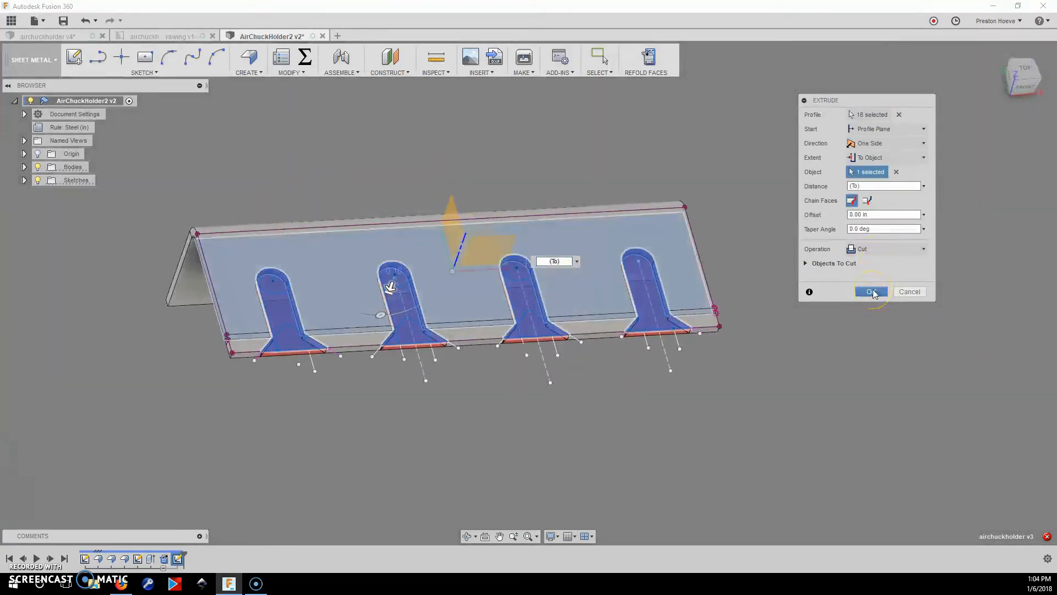
click(872, 292)
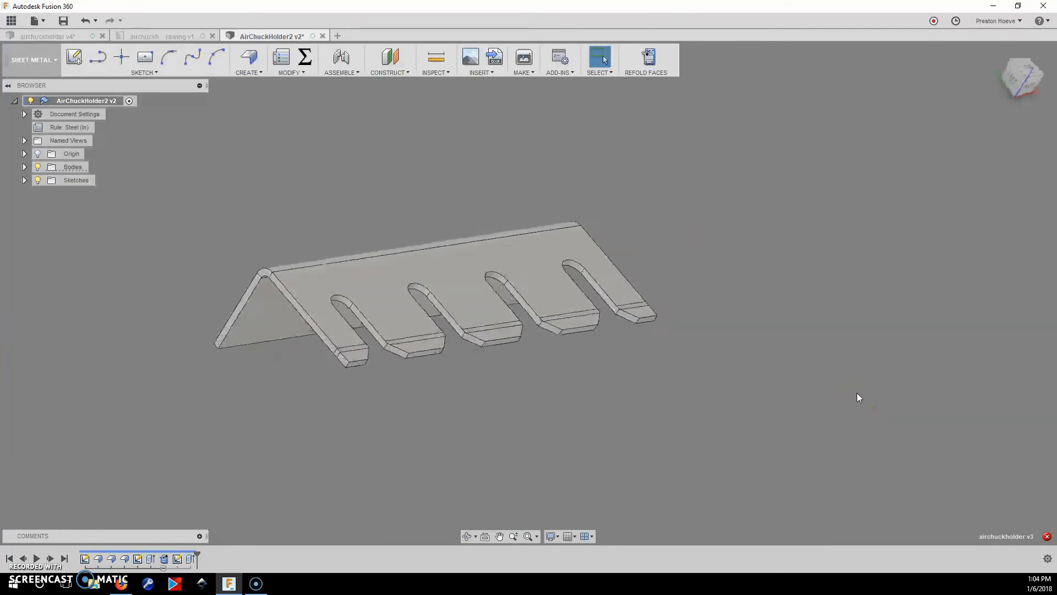
Refold the unfolded faces of the slotted sheet metal part.
click(610, 260)
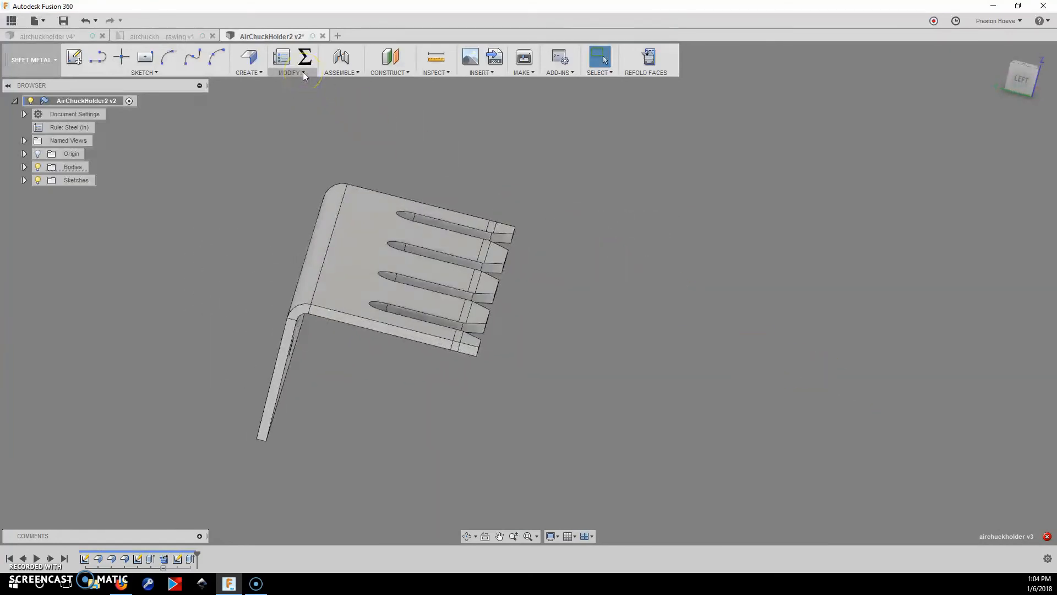
click(261, 73)
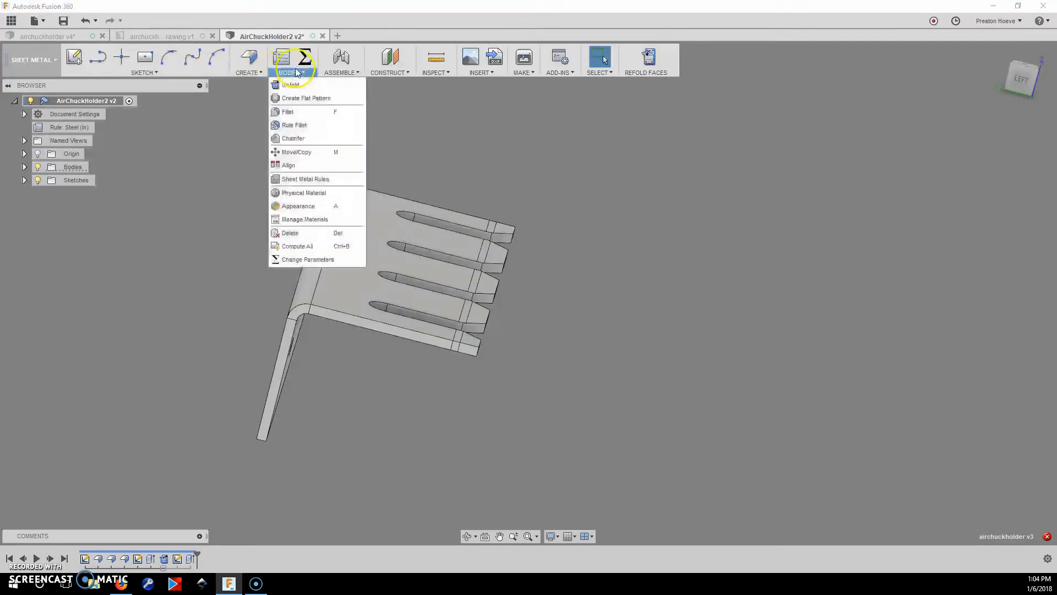
click(650, 58)
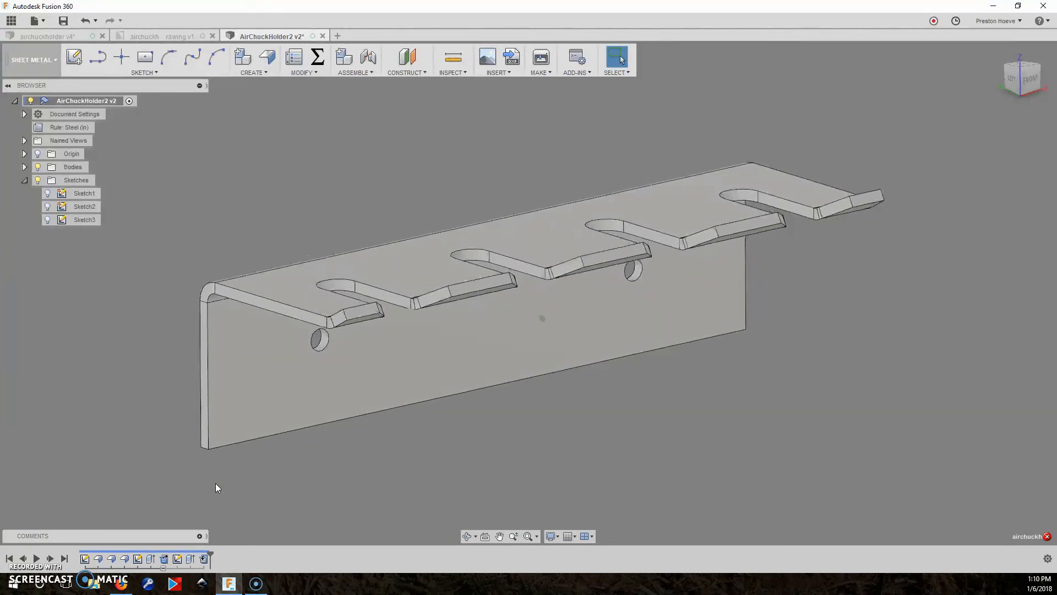
Search the McMaster-Carr component catalogue for standard quick-disconnect air hose couplings and filter by the Quick-Disconnect hose connection type.
click(246, 192)
click(497, 72)
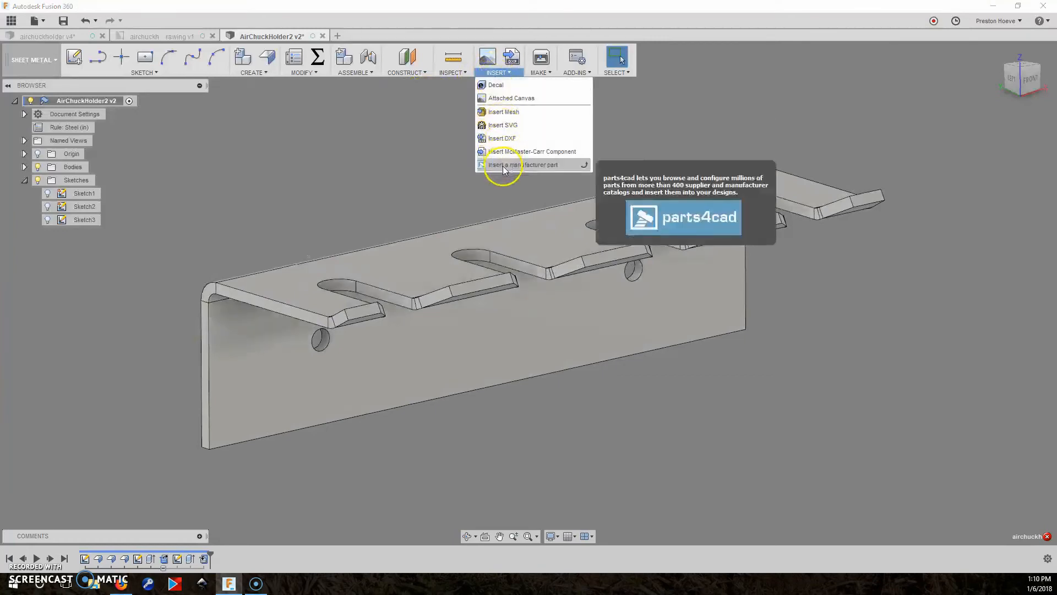
click(503, 152)
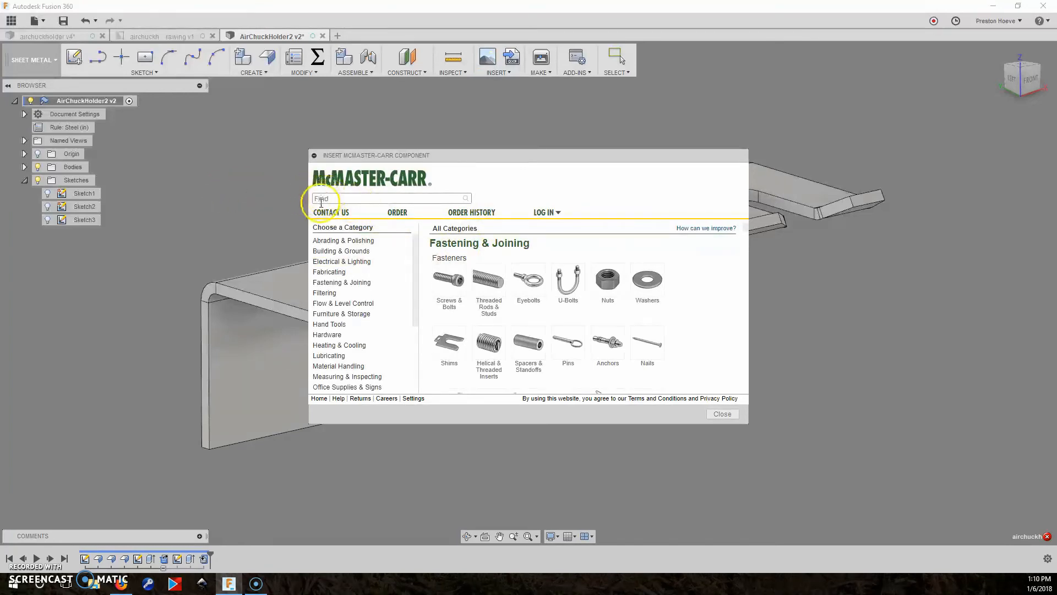
text(air)
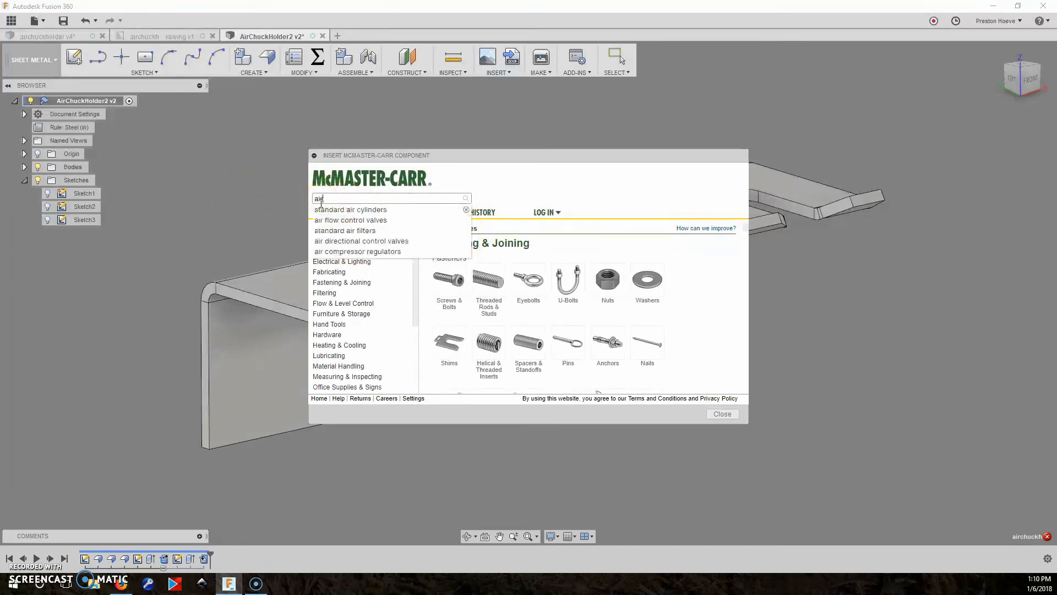
text( hose)
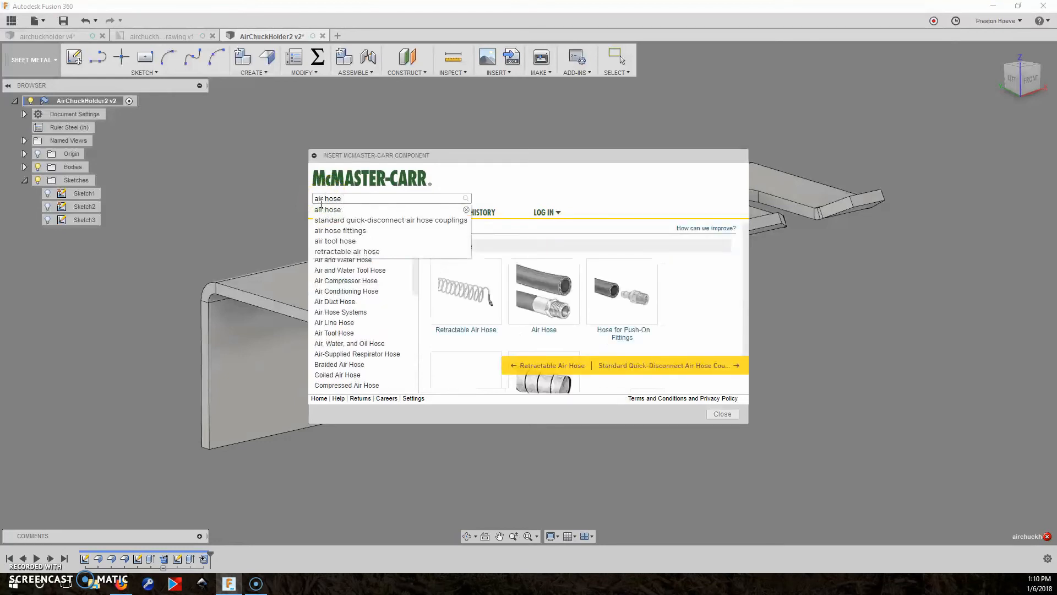
click(341, 219)
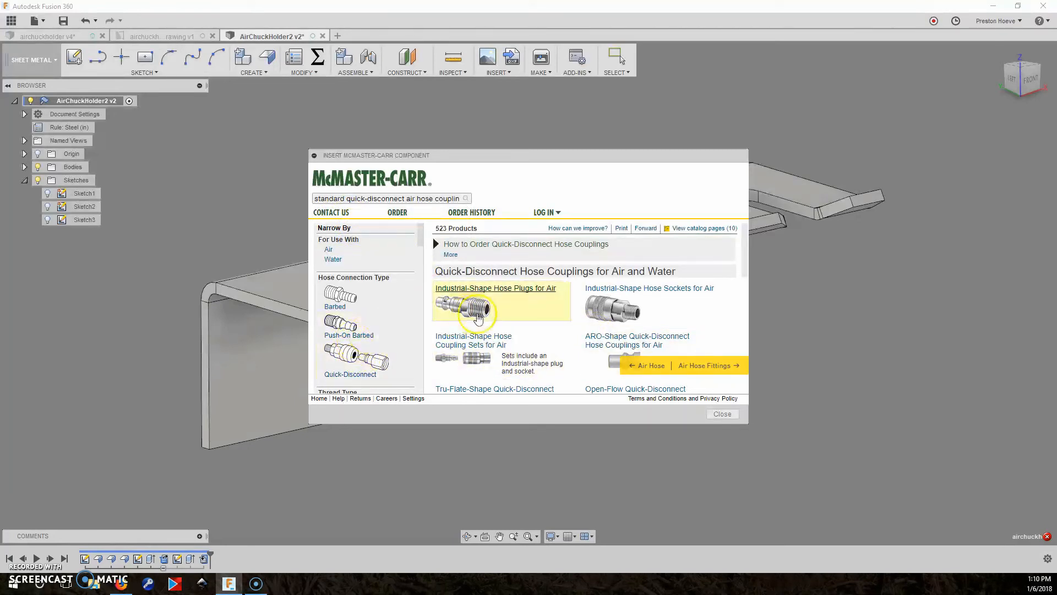
click(367, 363)
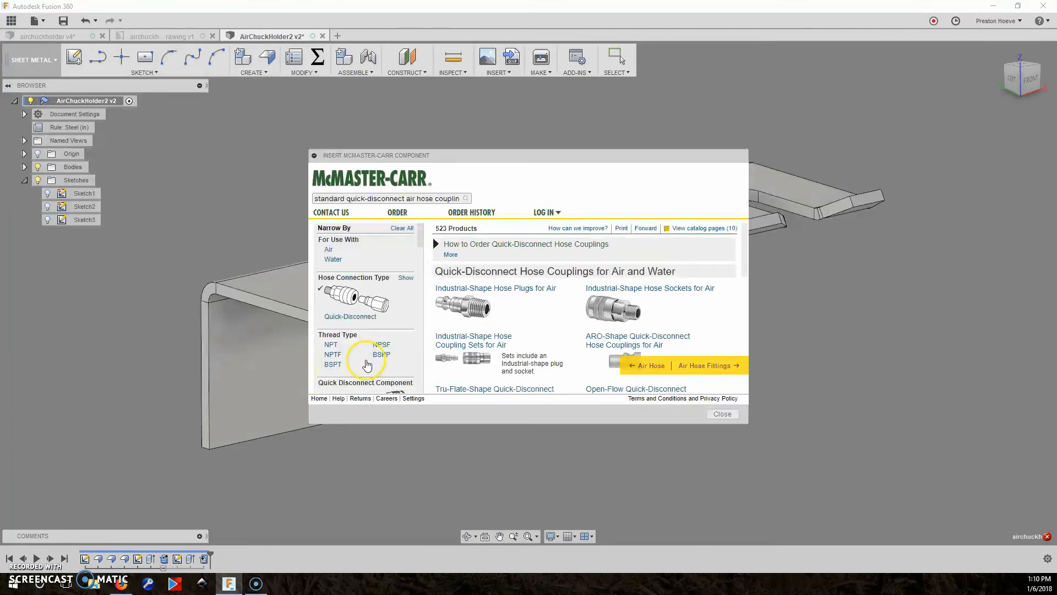
Browse the coupling families and open Industrial-Shape Hose Plugs with Male Threaded End for Air.
scroll(473, 330, down, 3)
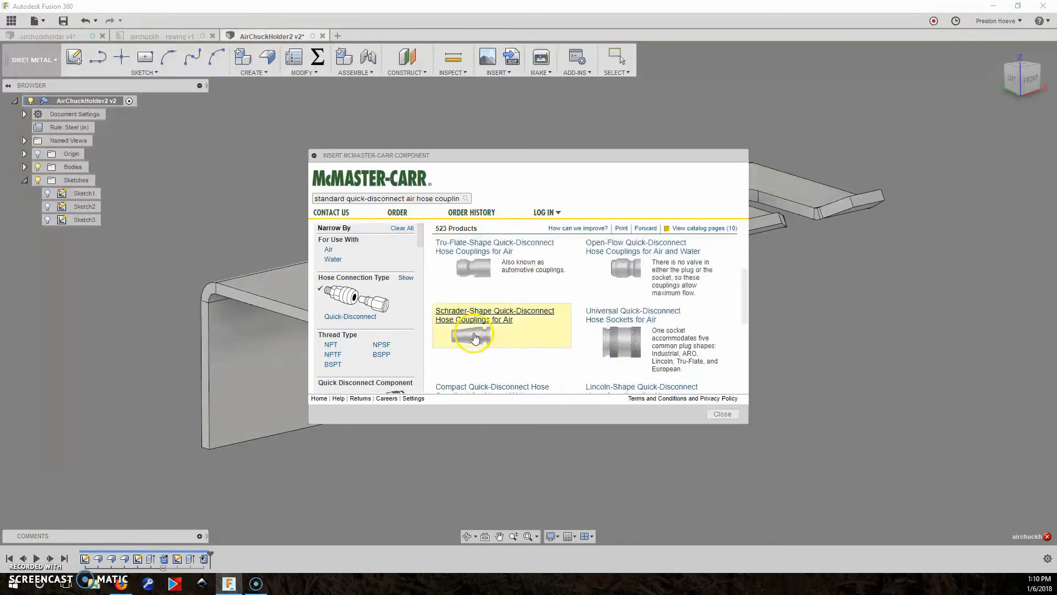
scroll(476, 320, up, 3)
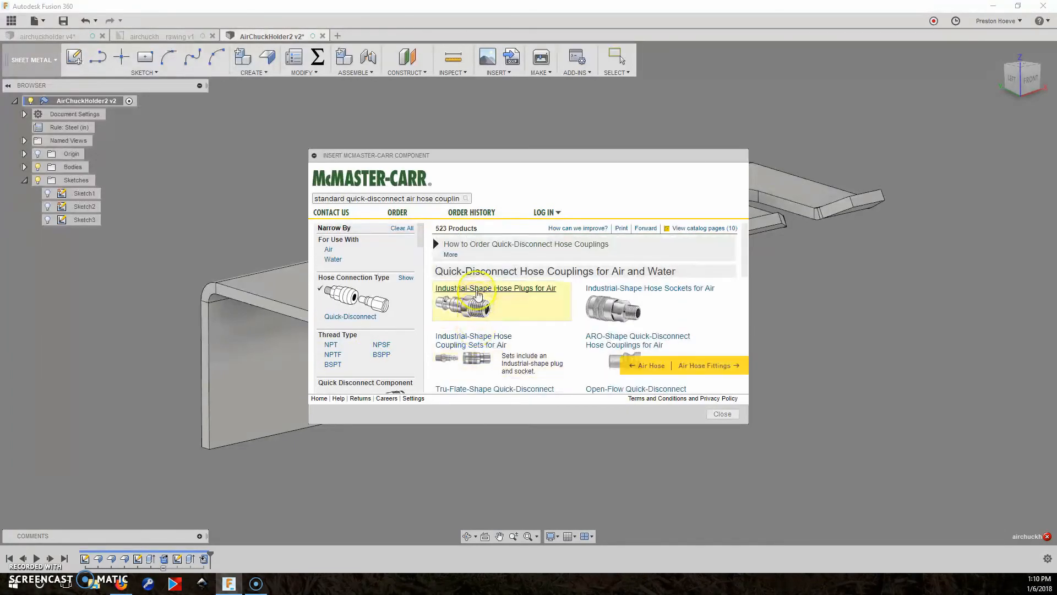
click(478, 296)
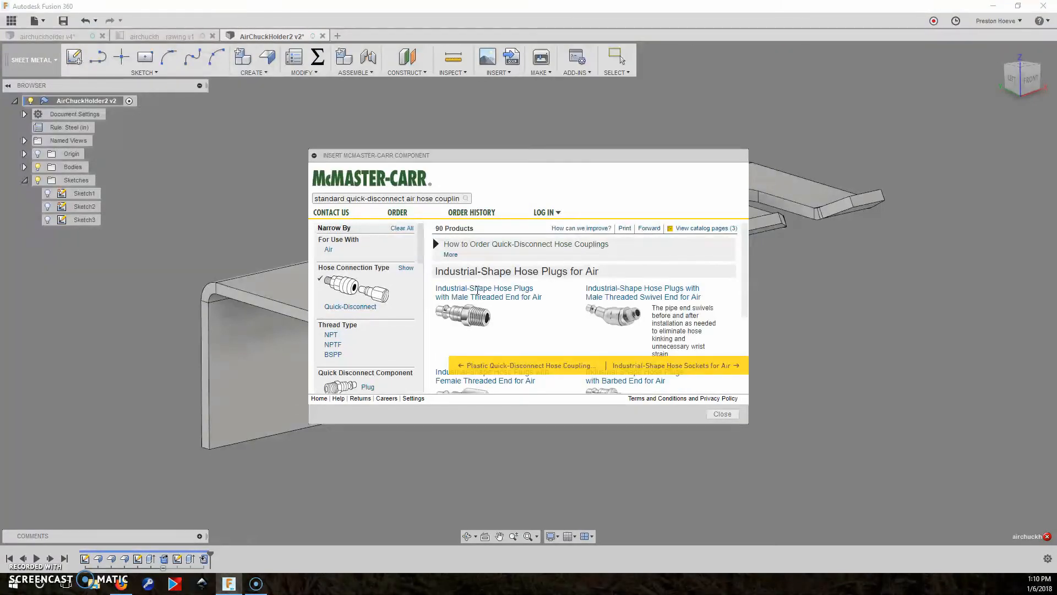
scroll(487, 325, down, 3)
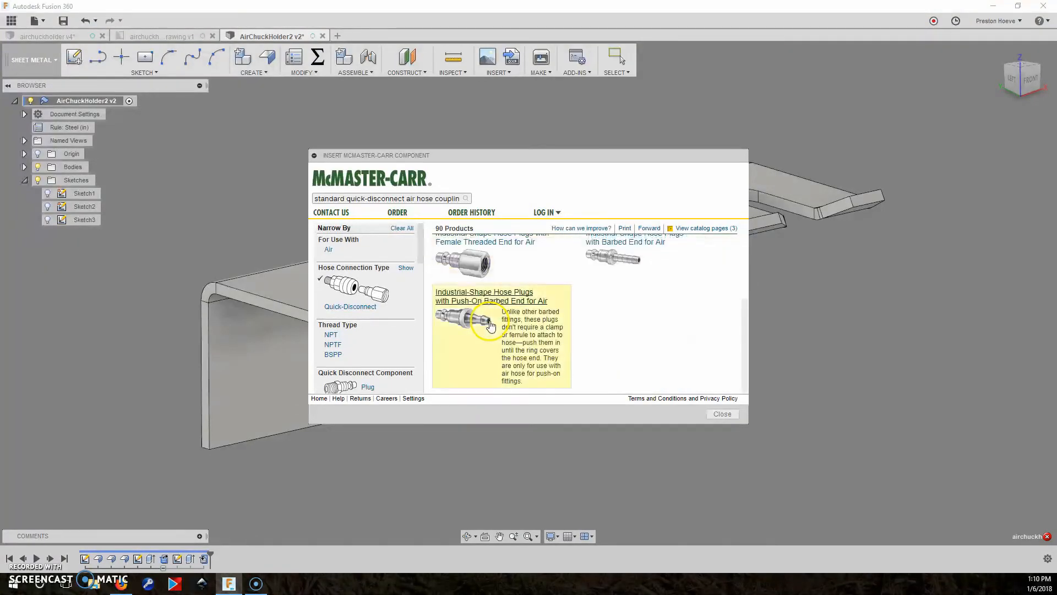
scroll(490, 326, up, 3)
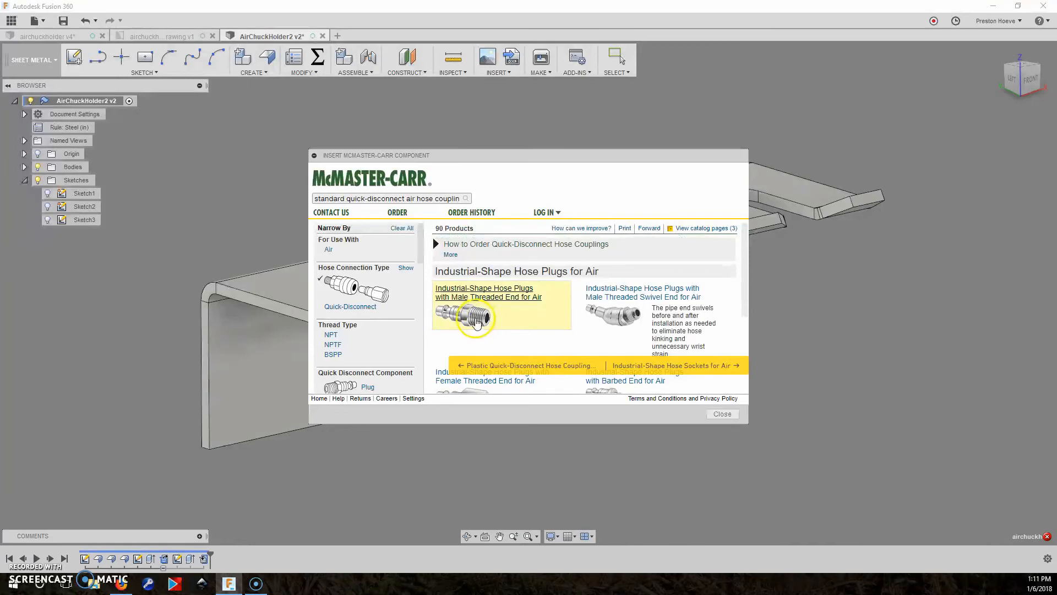
click(477, 323)
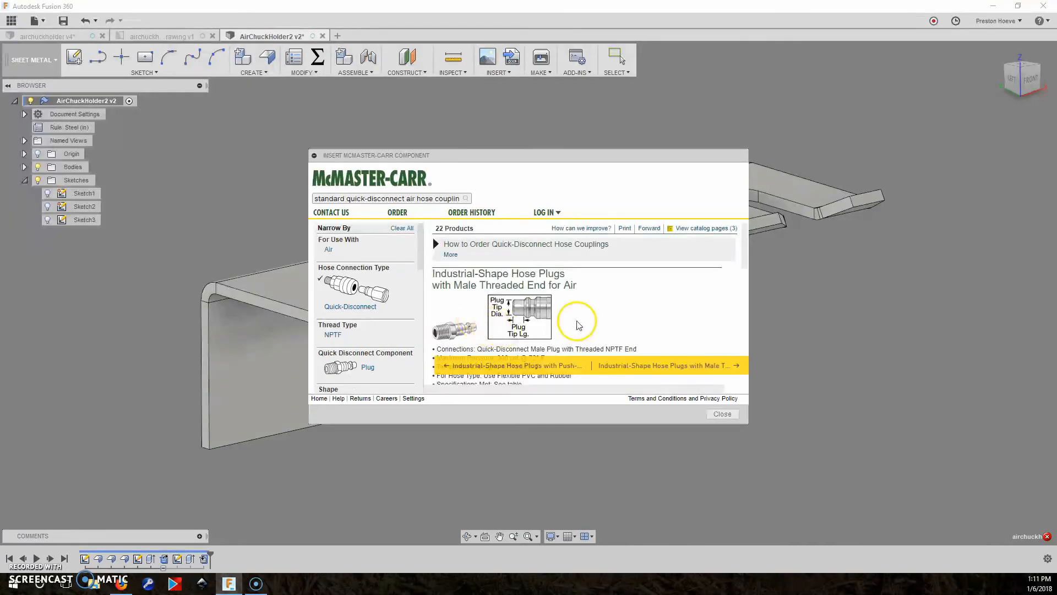
Insert the zinc-plated steel plug 6534K46, coupling size 1/4 with 1/4 pipe size, as a 3-D STEP model.
scroll(575, 324, down, 5)
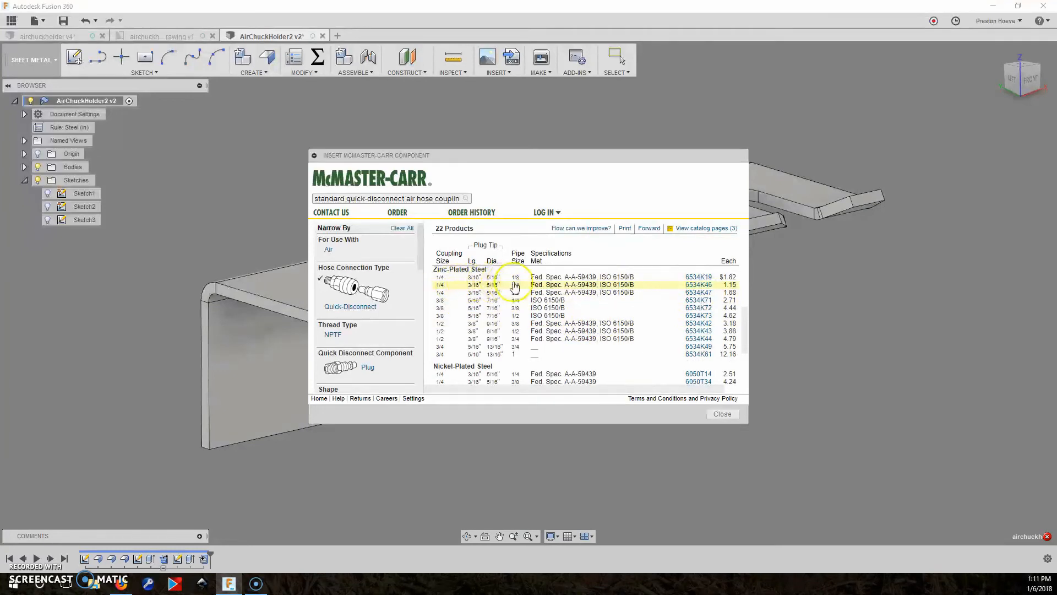
click(699, 285)
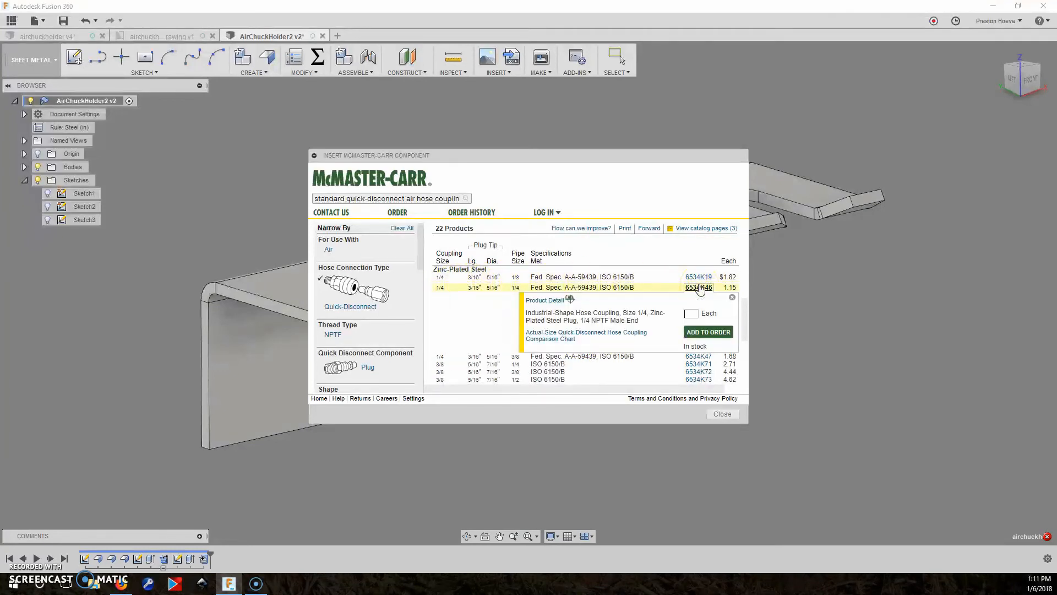
click(570, 309)
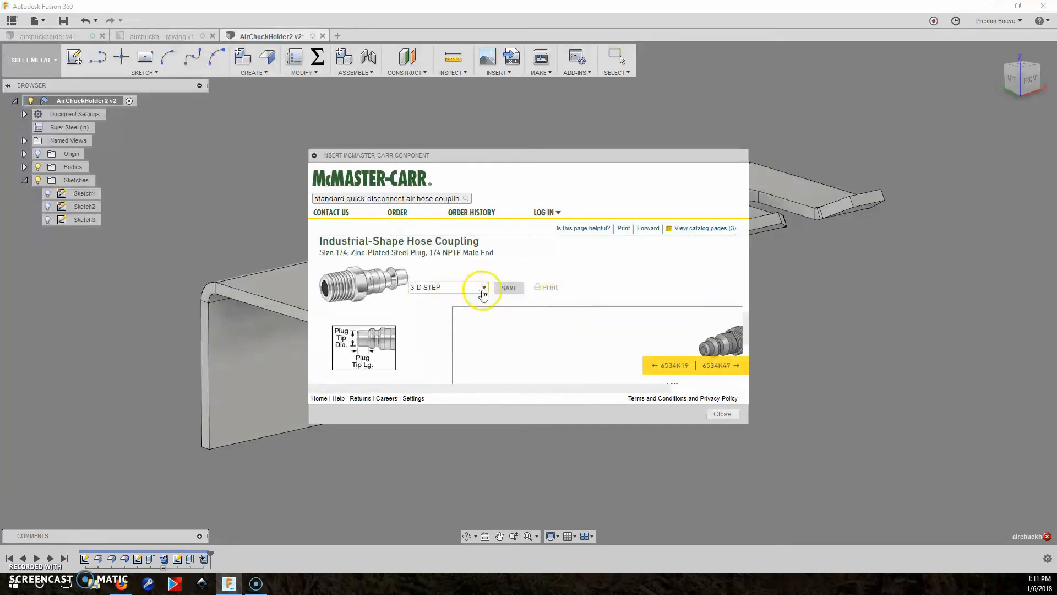
click(483, 288)
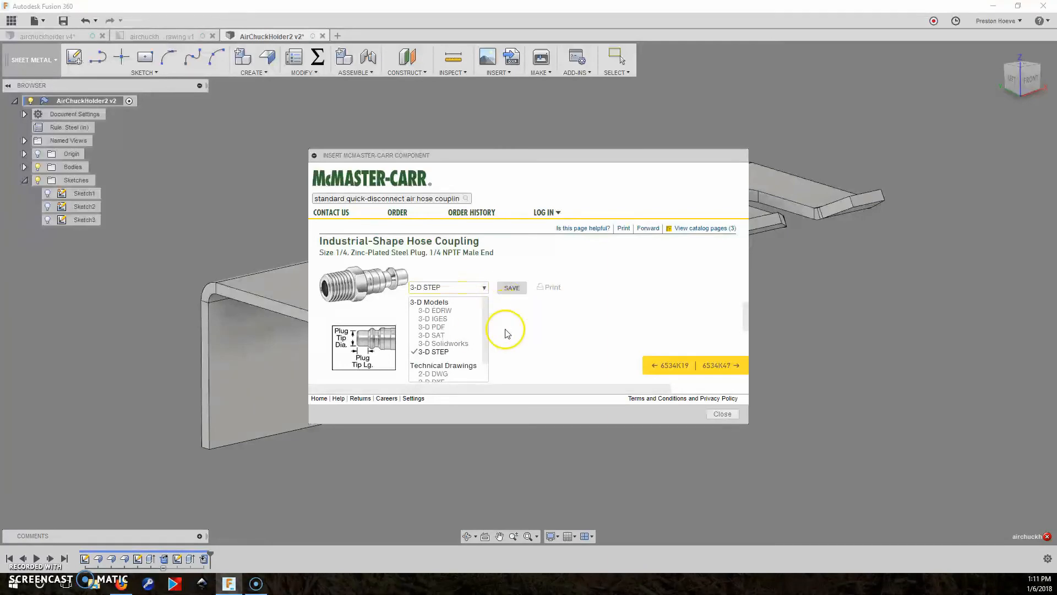
click(513, 292)
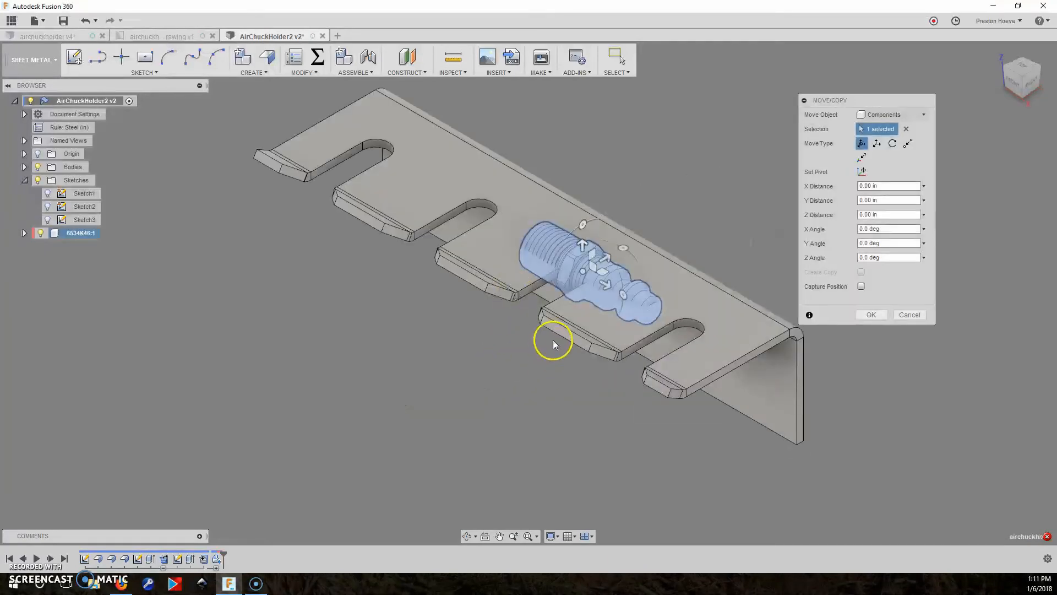
Move the plug about -2.011 in along Y, clear of the shelf, and rotate it -90 degrees about Y to stand upright.
drag(608, 257, 472, 340)
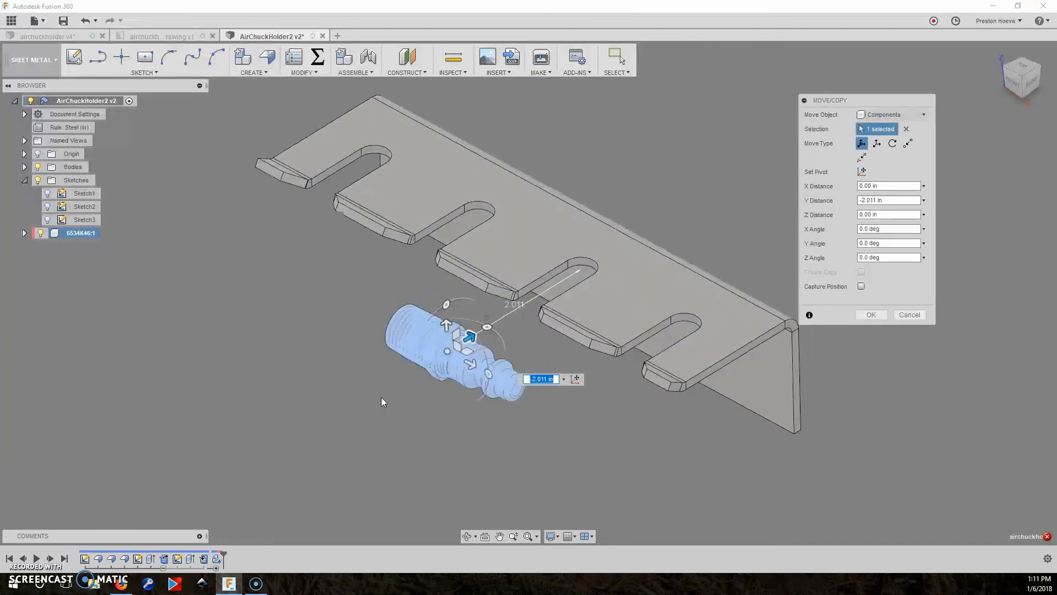
click(863, 158)
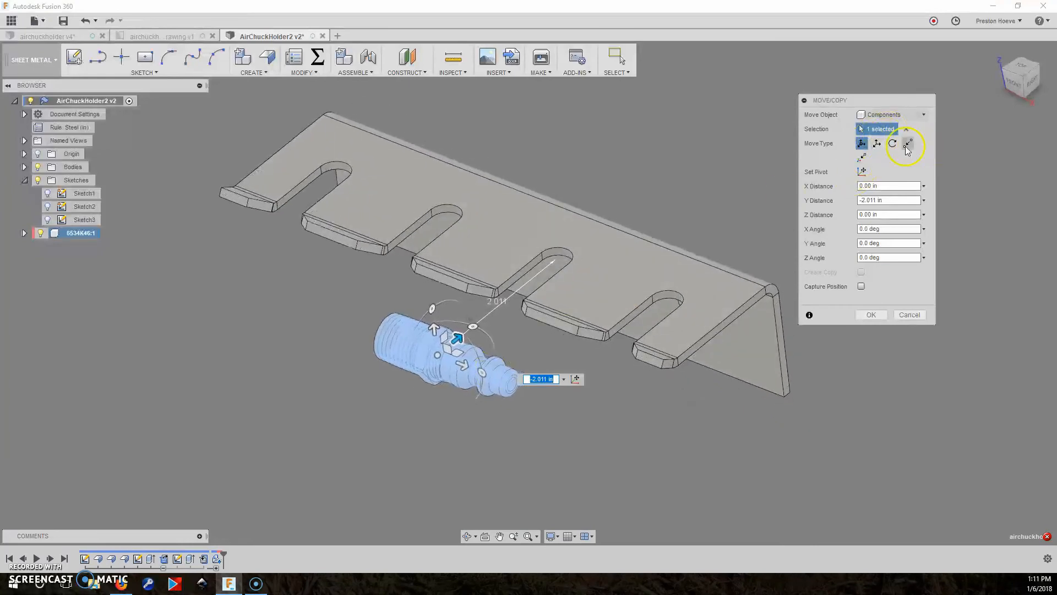
click(878, 144)
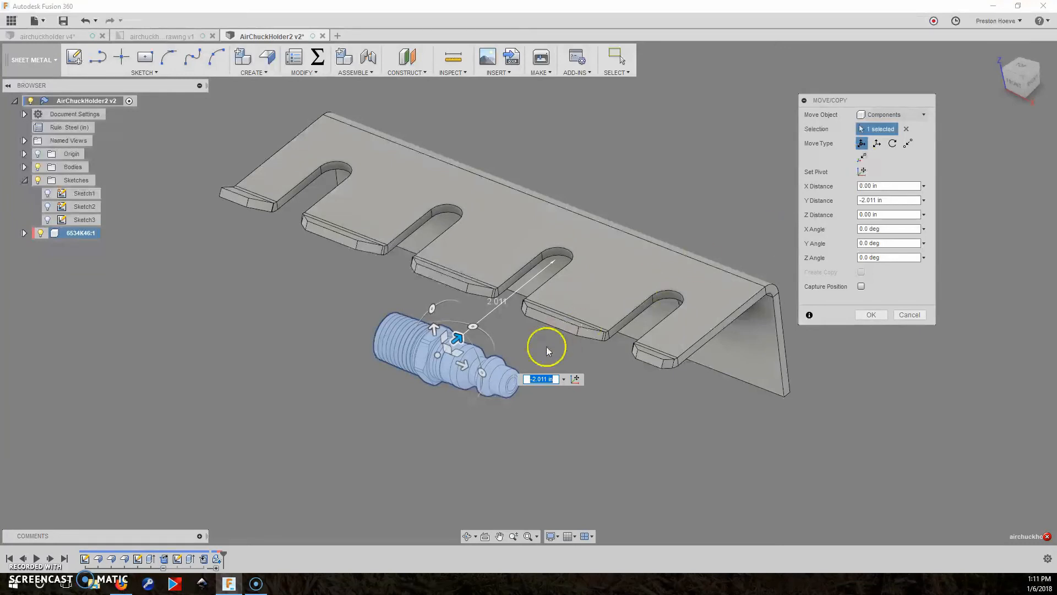
drag(475, 375, 437, 333)
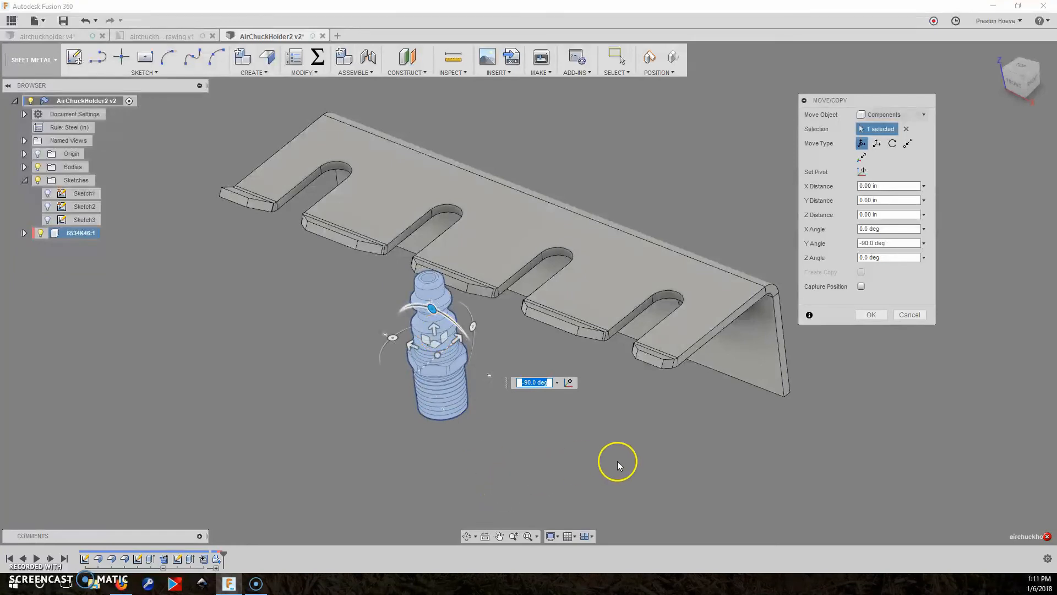
Move the plug point to point, from its narrow neck's circular edge to the rounded end of the second slot from the left.
click(908, 144)
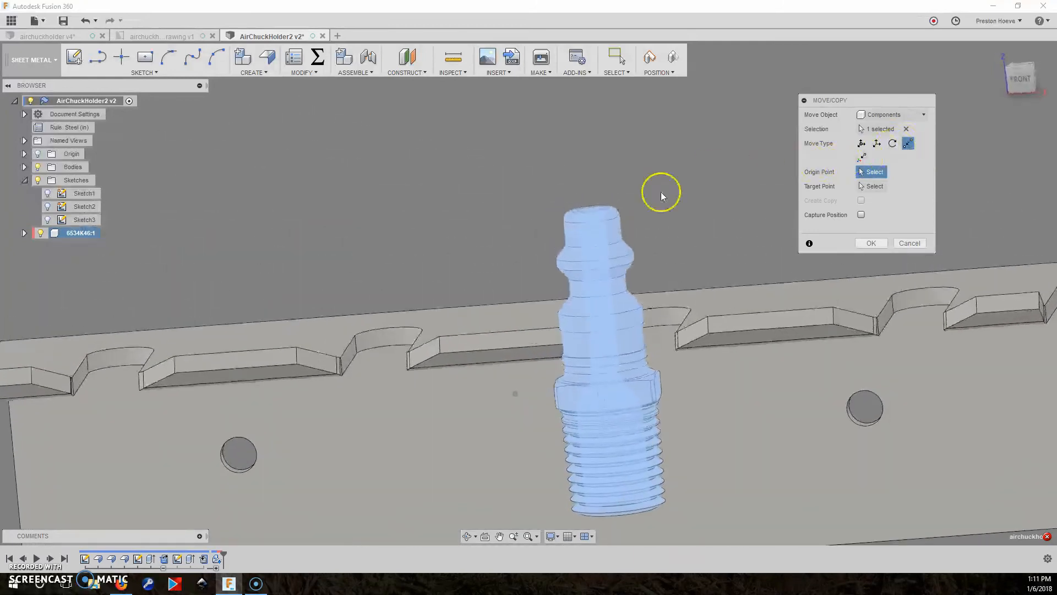
click(606, 284)
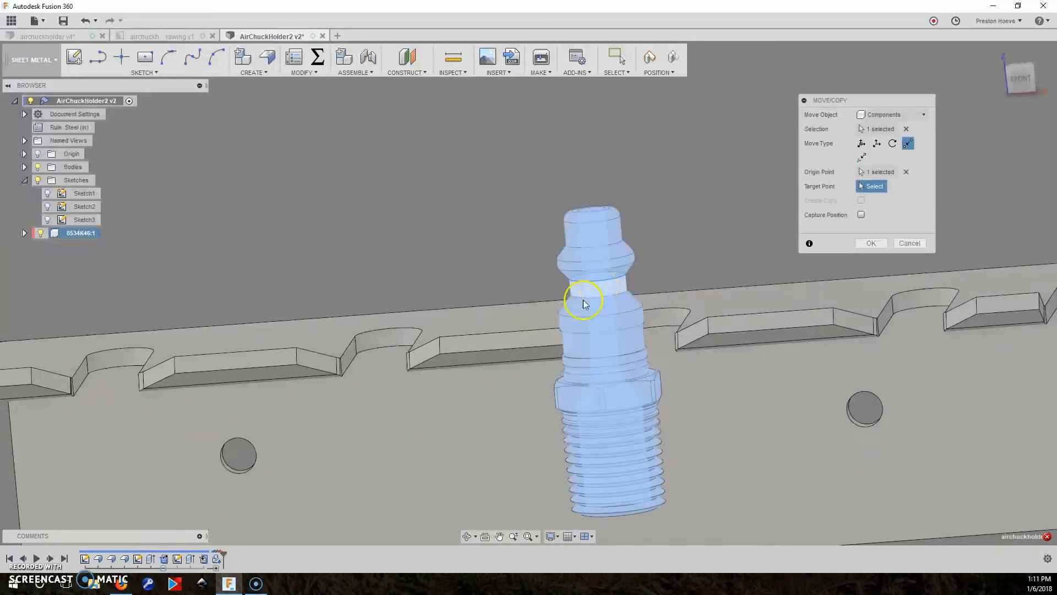
scroll(499, 333, up, 10)
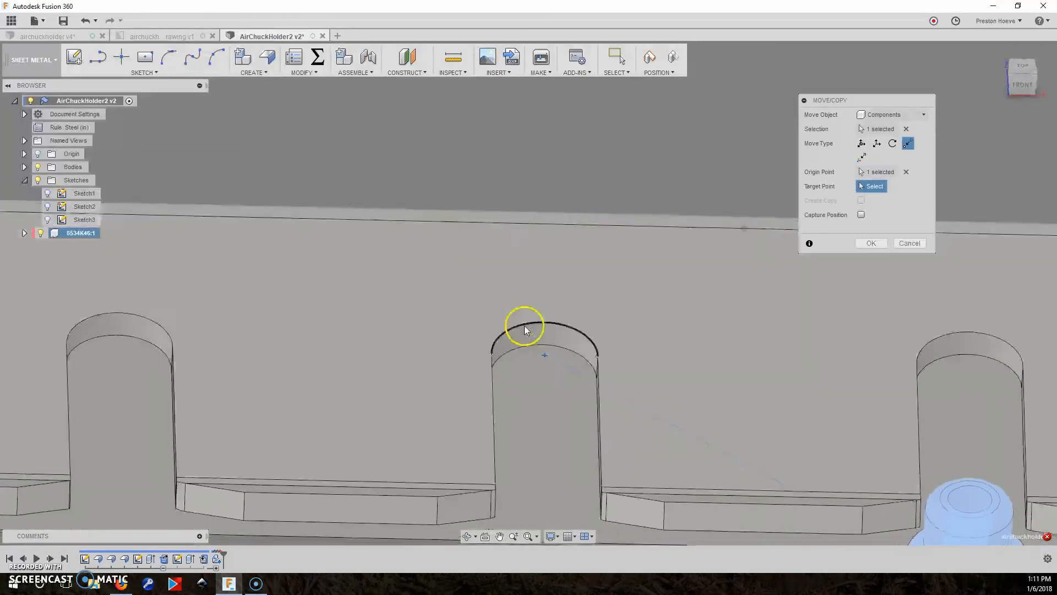
shift+middle_drag(525, 326, 530, 333)
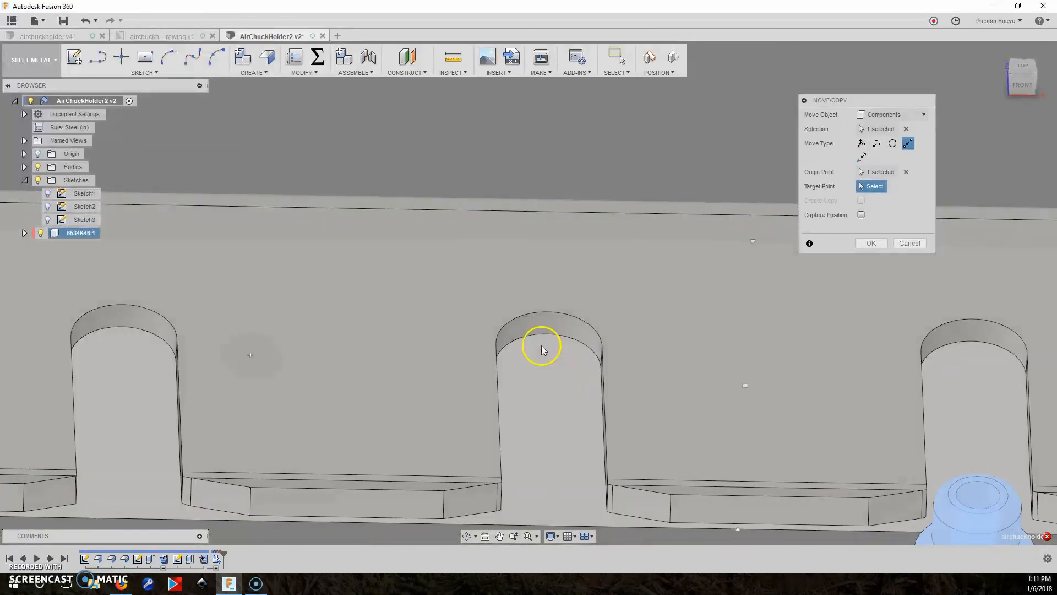
click(535, 313)
shift+middle_drag(533, 312, 533, 307)
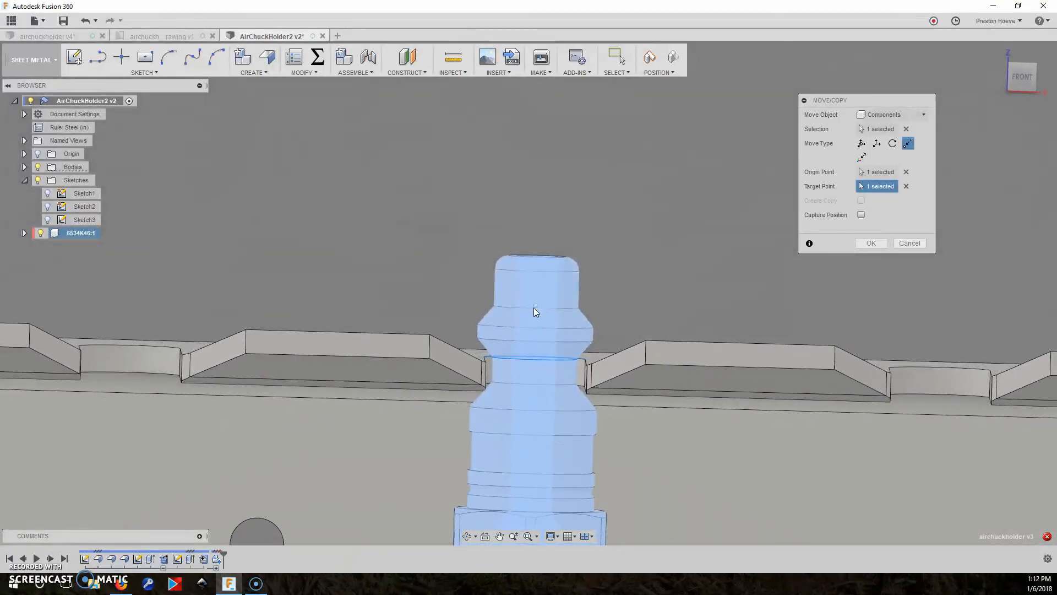
Lower the plug about 0.033 in along its own axis (X distance -0.033 in) and accept the move.
click(878, 144)
drag(532, 453, 530, 463)
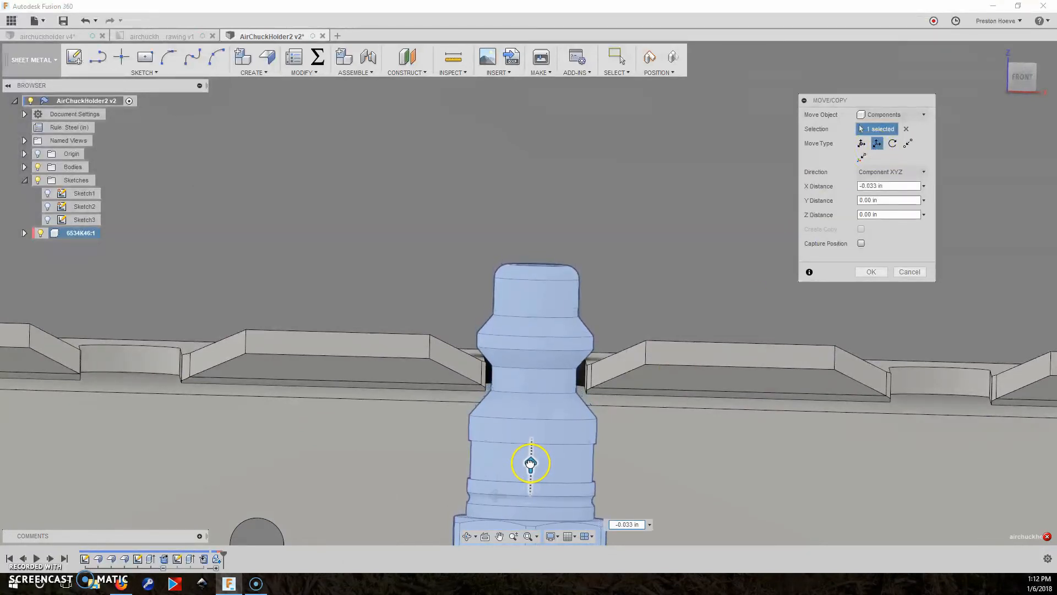
shift+middle_drag(530, 463, 529, 461)
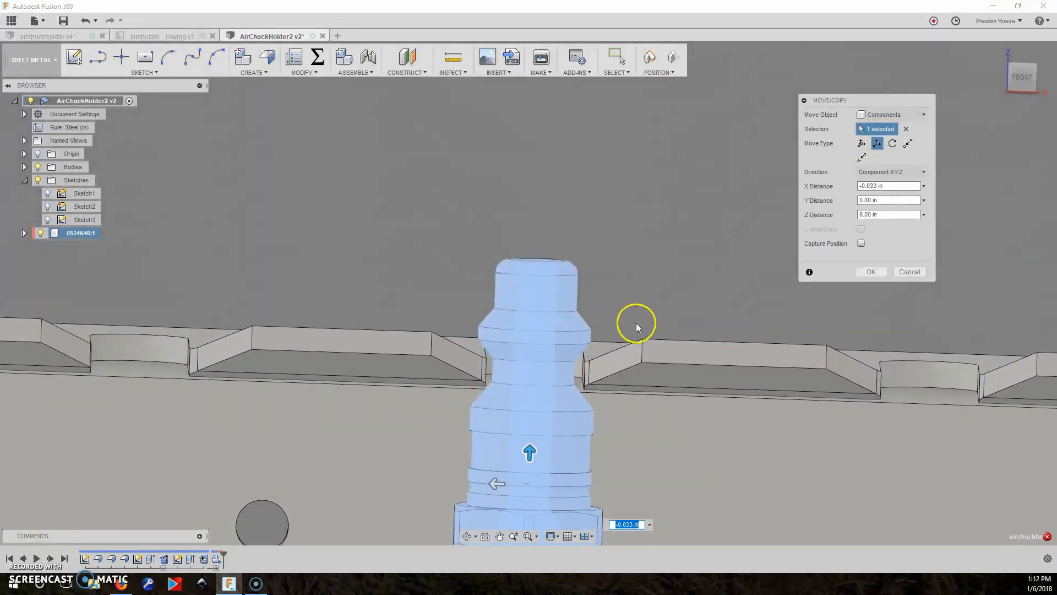
shift+middle_drag(668, 311, 656, 274)
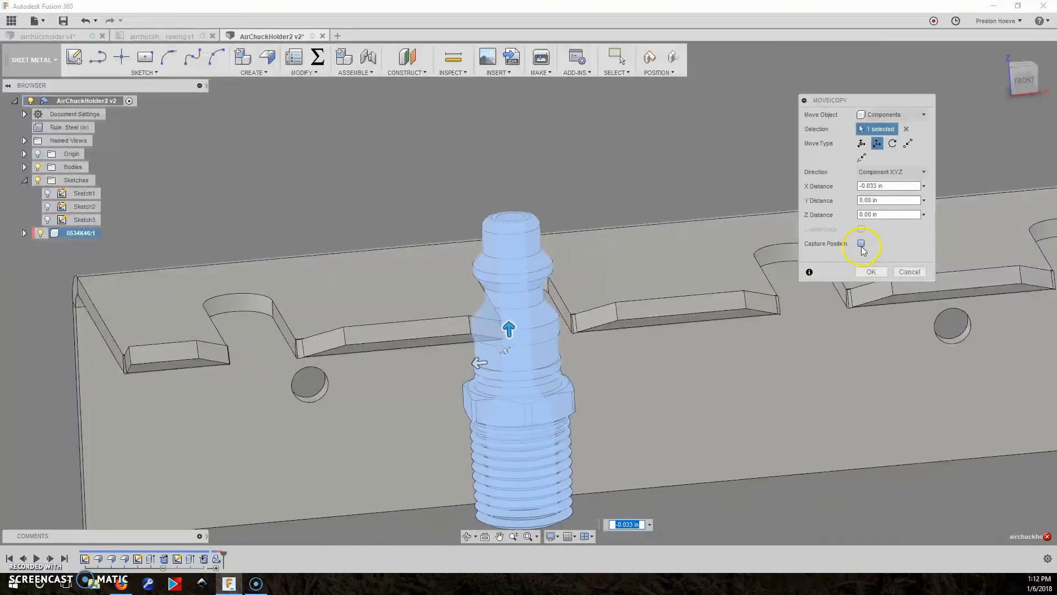
click(870, 271)
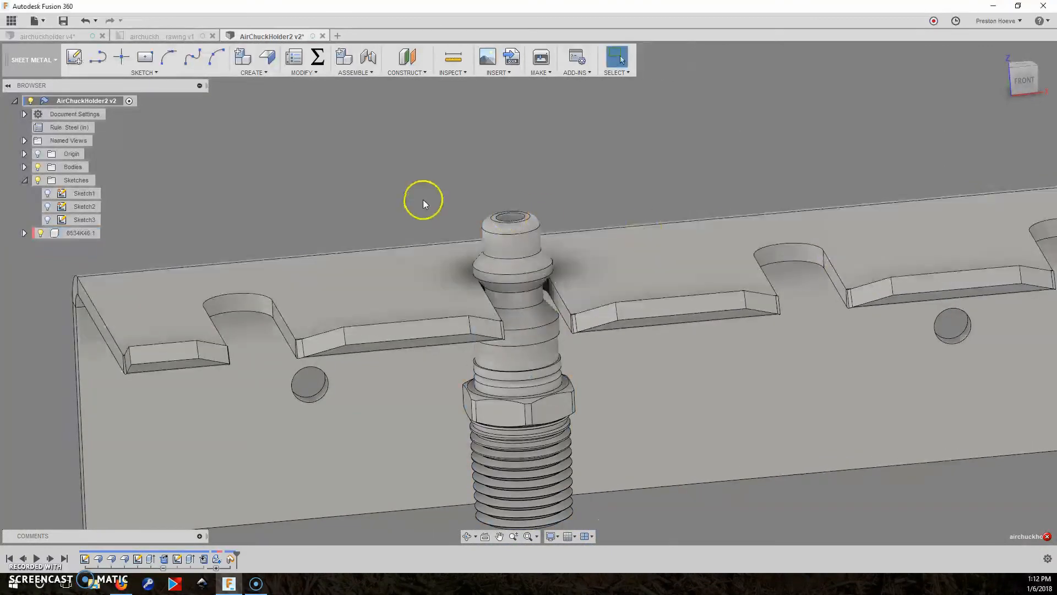
Add a user parameter named slotDepth in inches with the expression .75.
shift+middle_drag(423, 200, 330, 201)
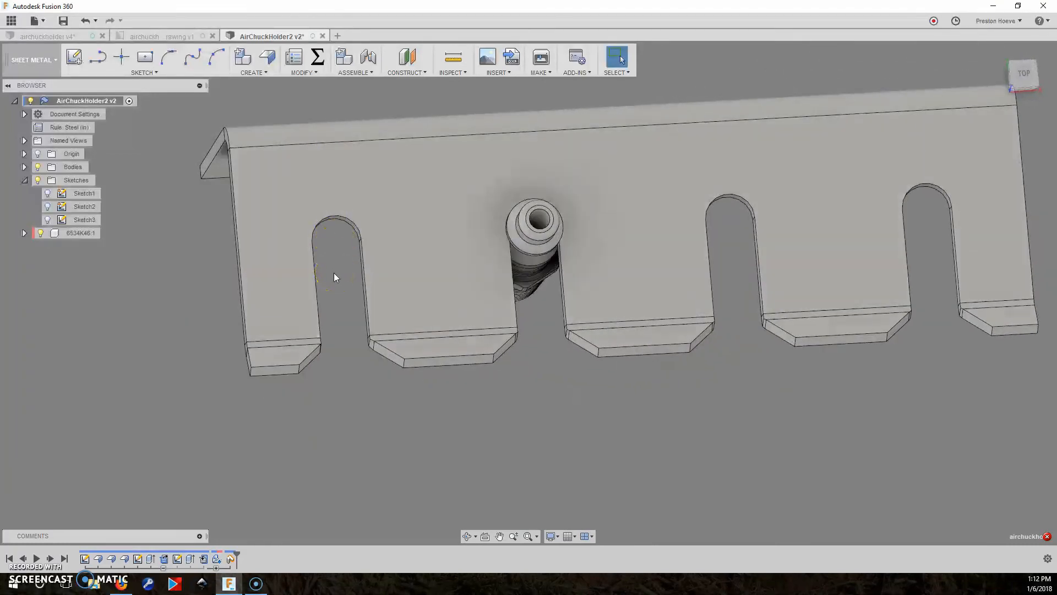
middle_drag(333, 272, 342, 299)
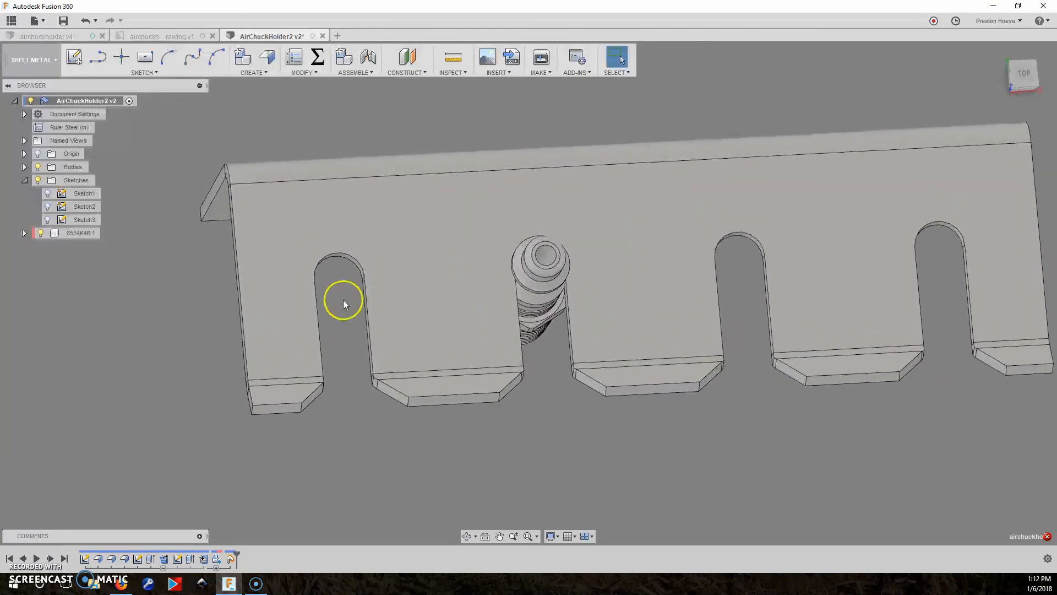
click(316, 60)
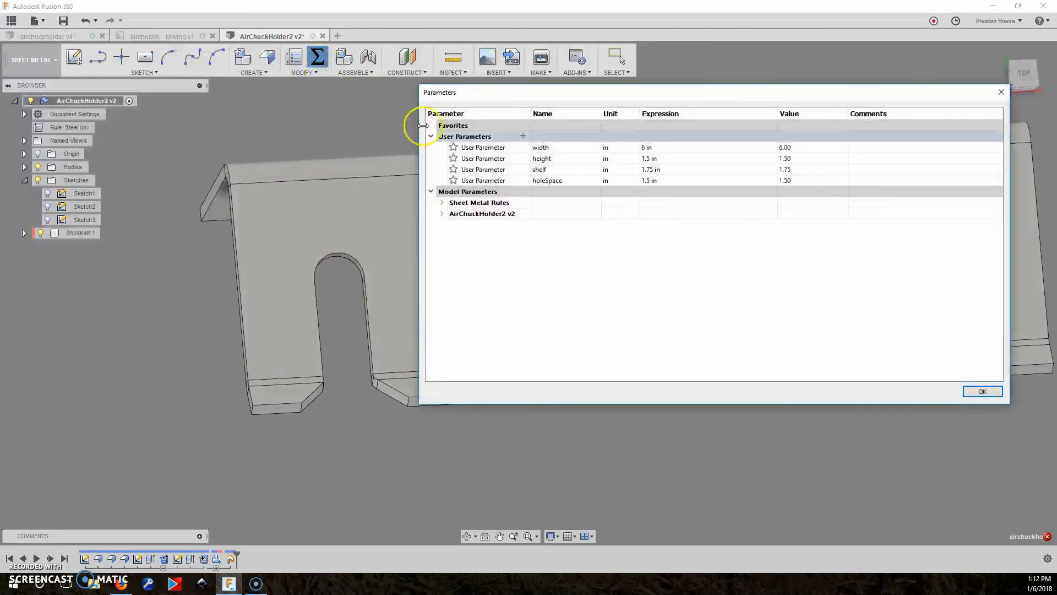
click(523, 136)
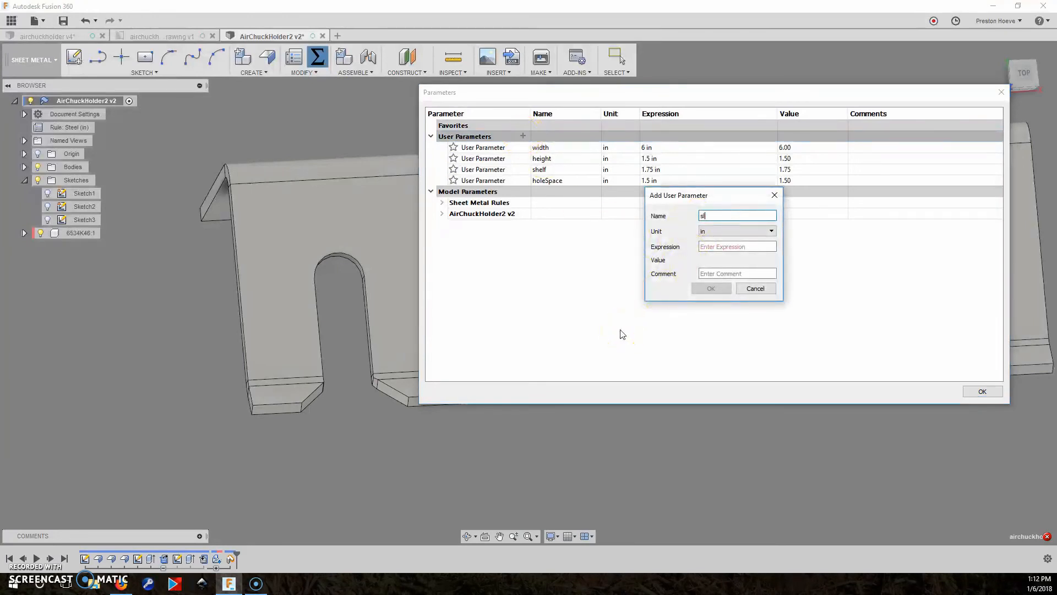
text(slotDepth)
key(Tab)
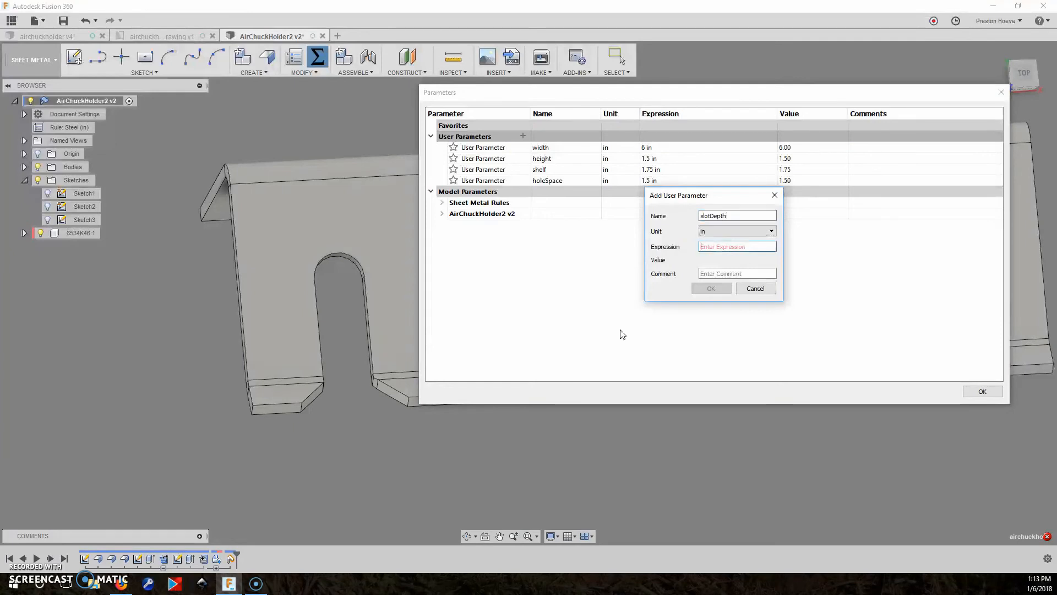
text(.75)
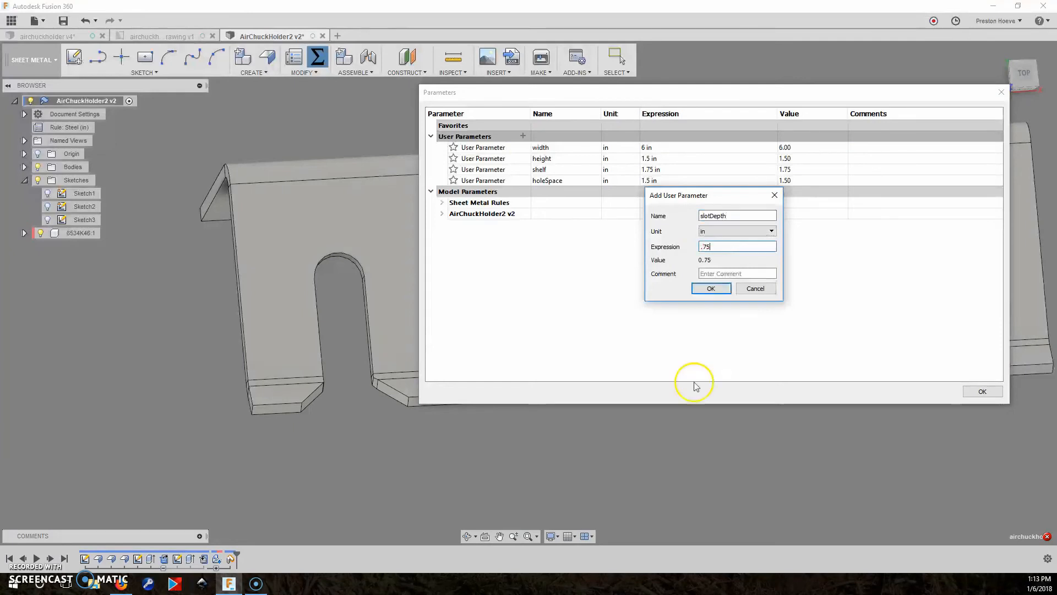
click(708, 290)
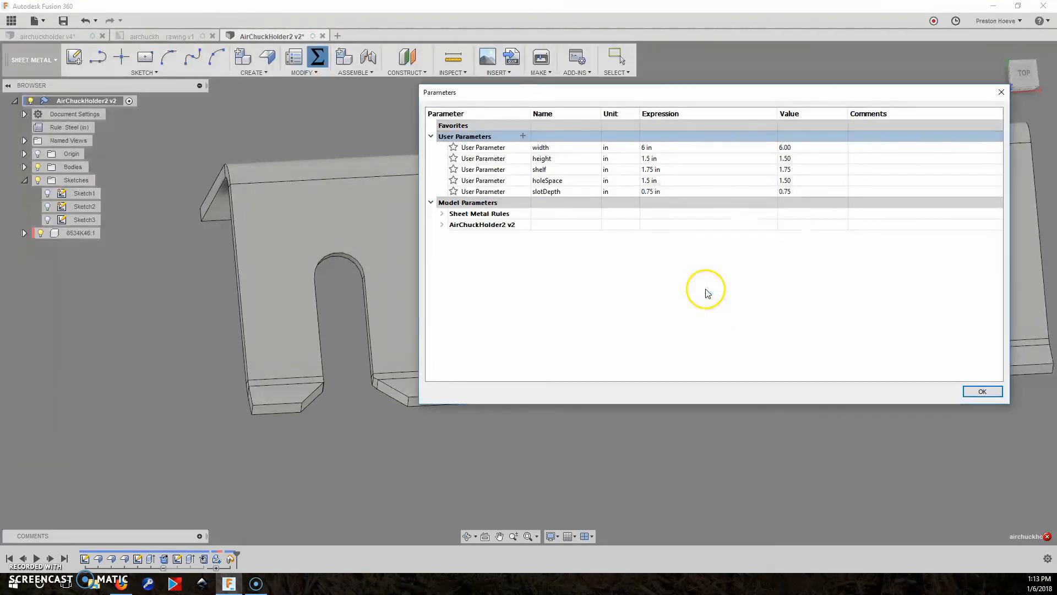
click(983, 392)
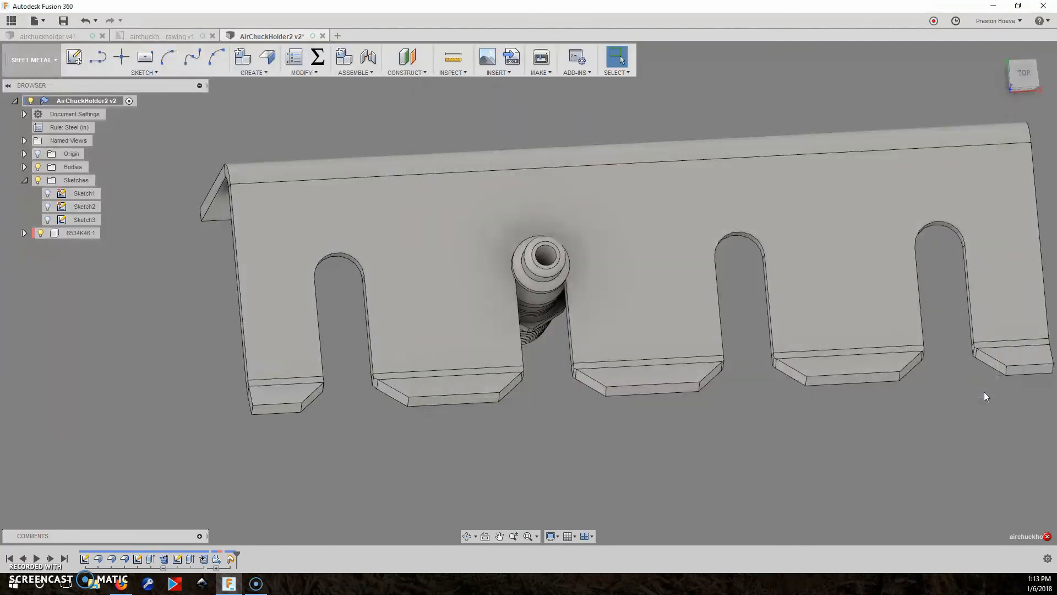
In Sketch3, link the distance from the shelf's bend-side edge to the first slot's centre to slotDepth, then finish and hide the sketch.
shift+middle_drag(984, 391, 249, 348)
click(48, 220)
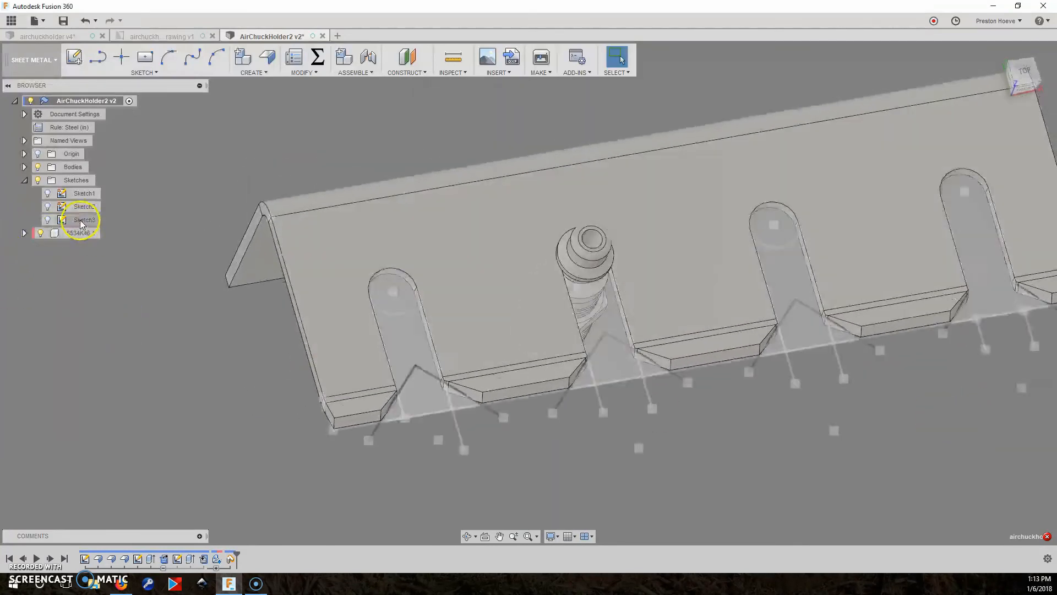
click(81, 223)
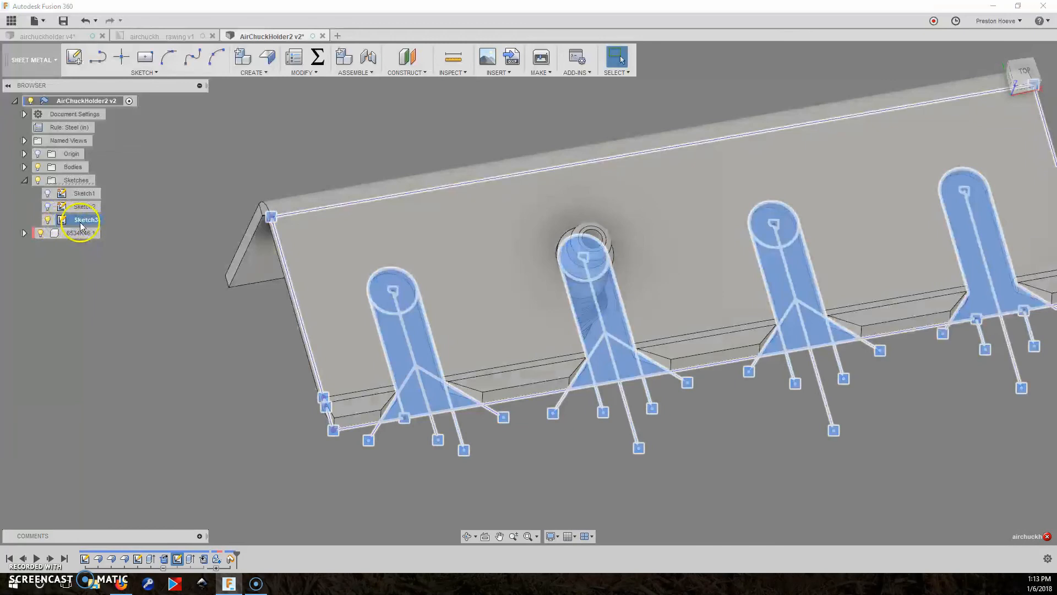
click(90, 181)
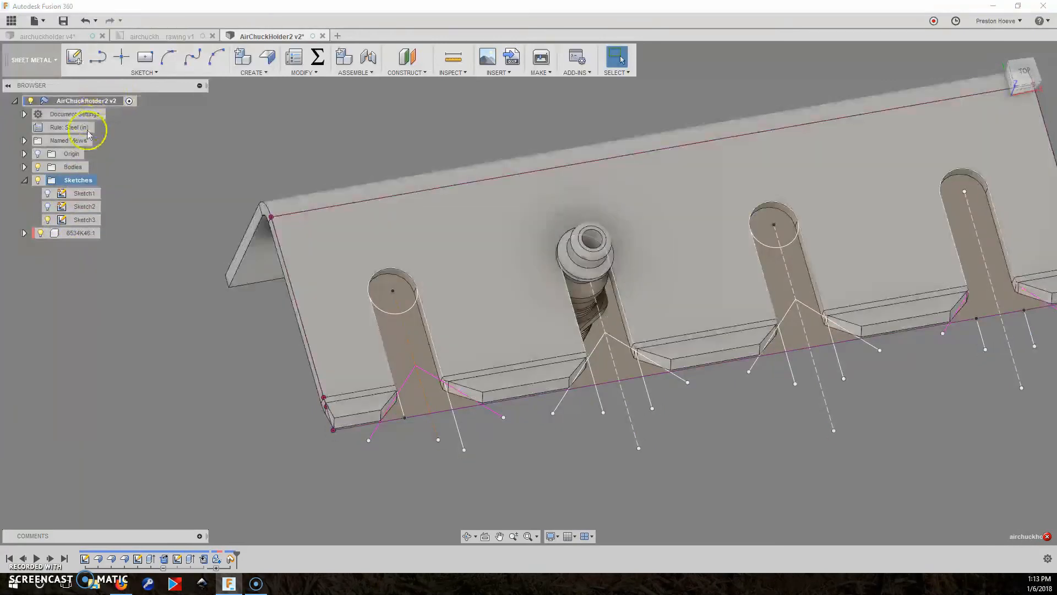
right_click(85, 215)
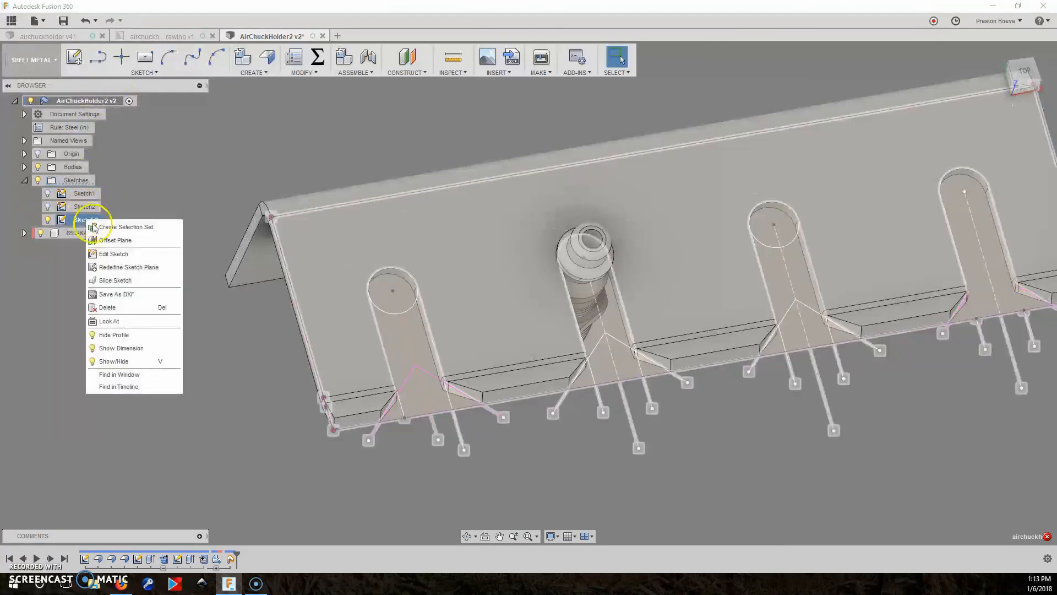
click(116, 256)
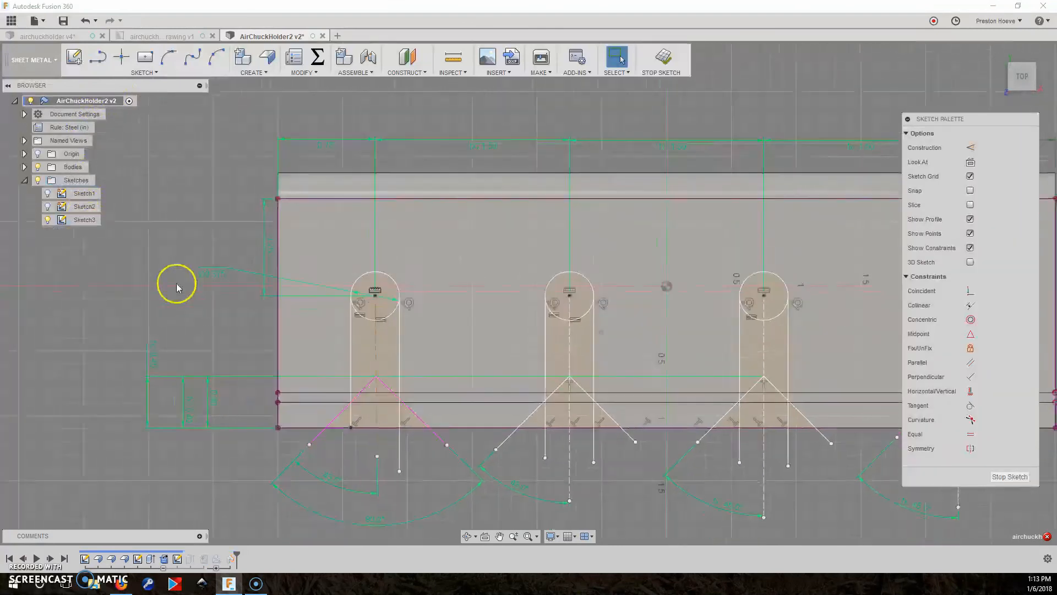
click(273, 246)
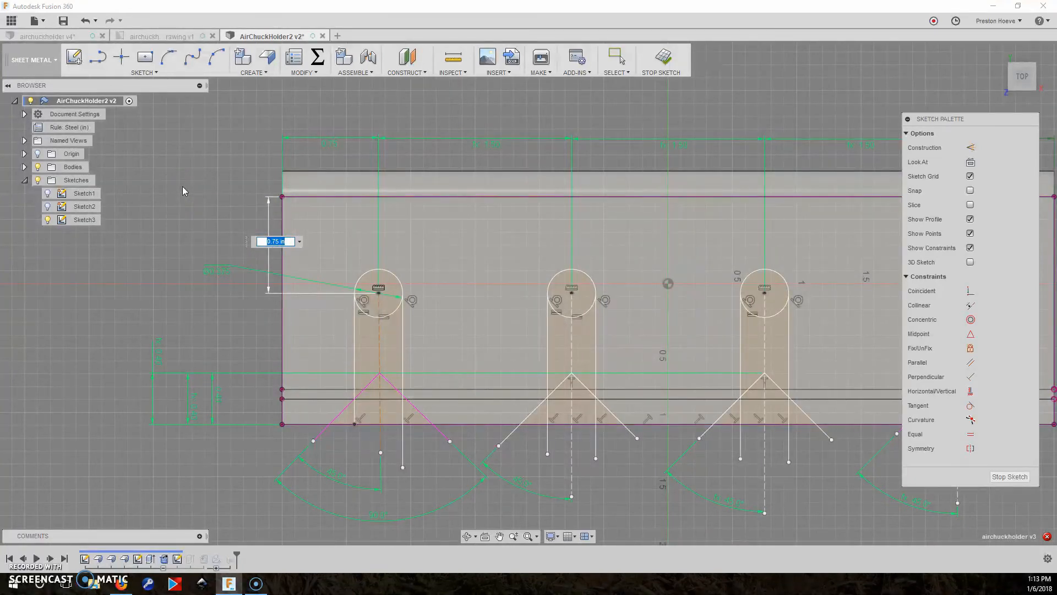
text(.75)
key(Return)
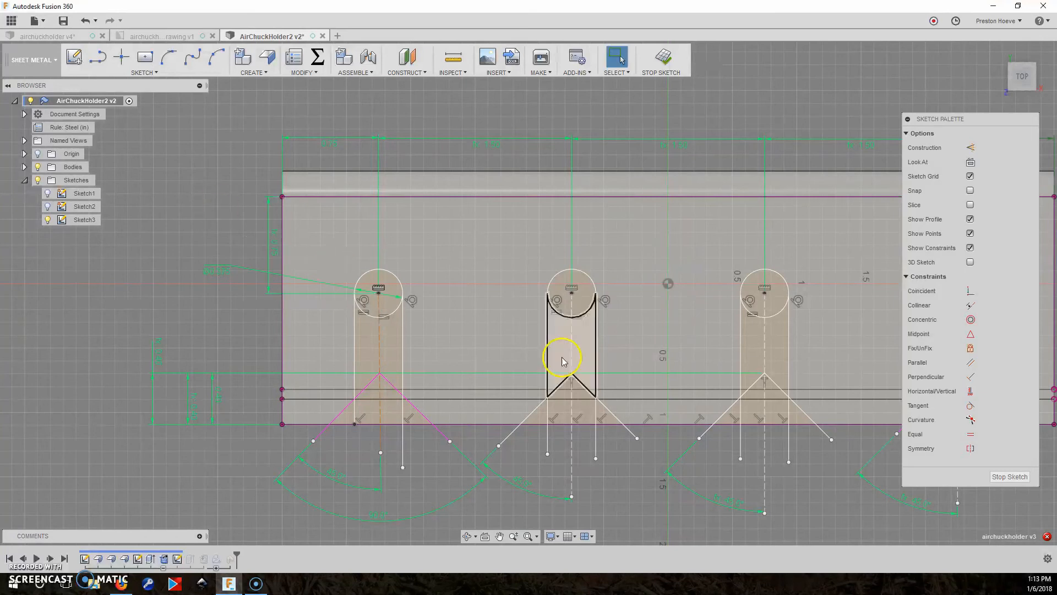
click(1009, 476)
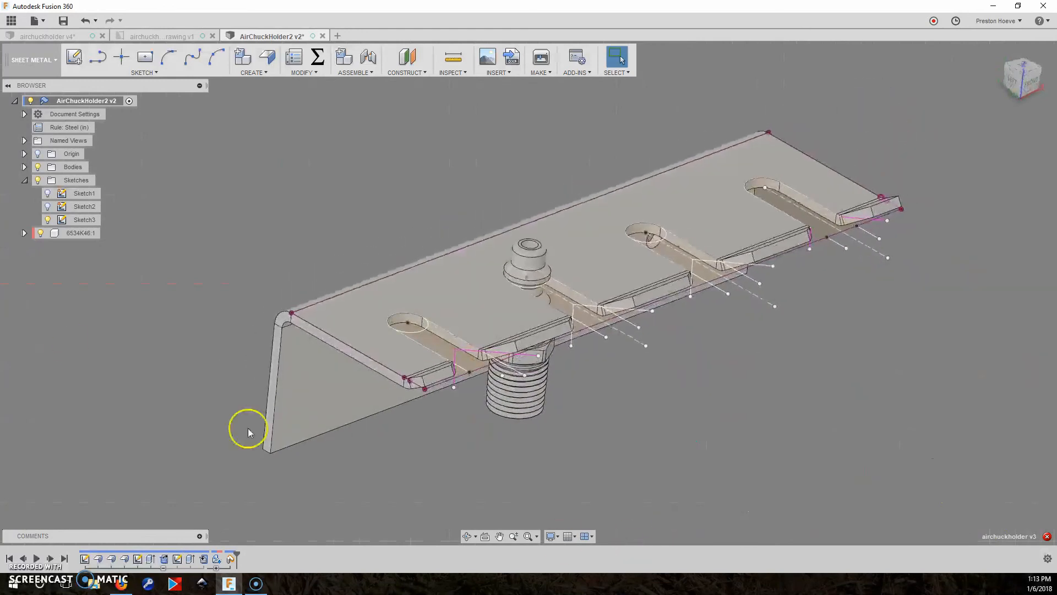
click(47, 219)
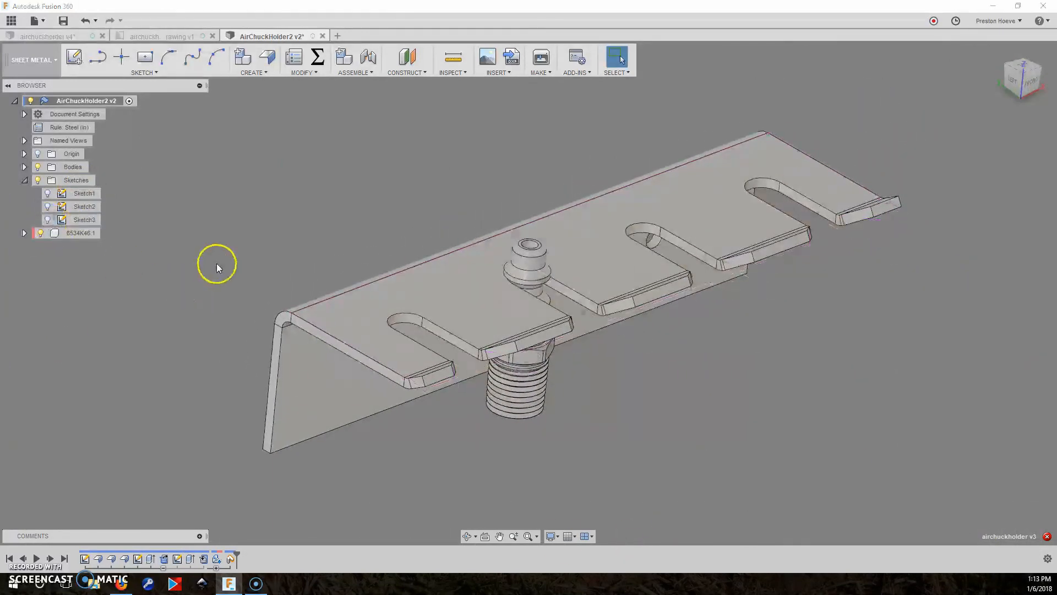
Set the slotDepth user parameter to .875 in.
click(318, 58)
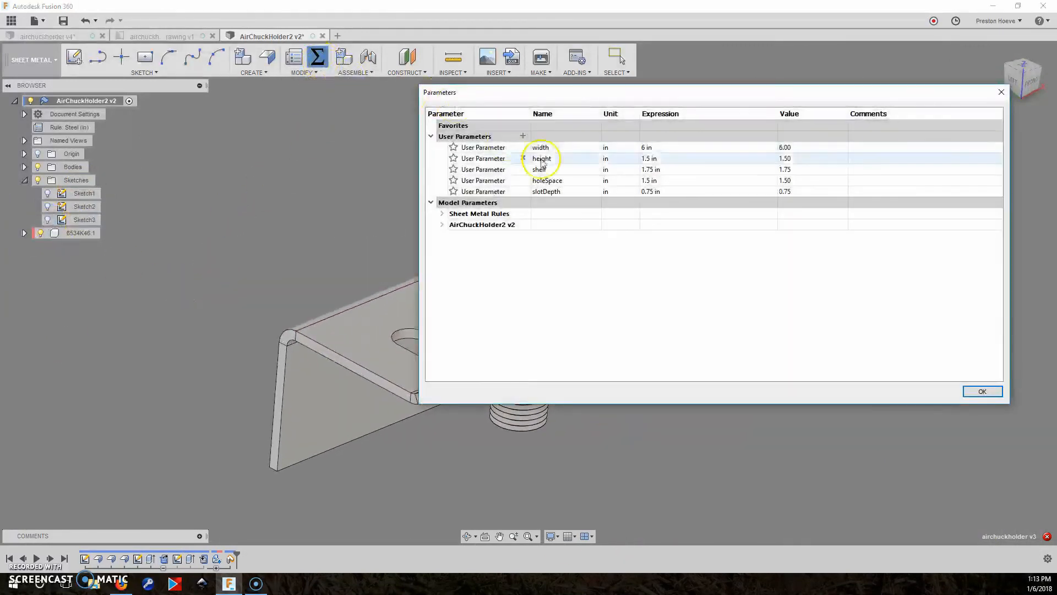
drag(675, 97, 843, 241)
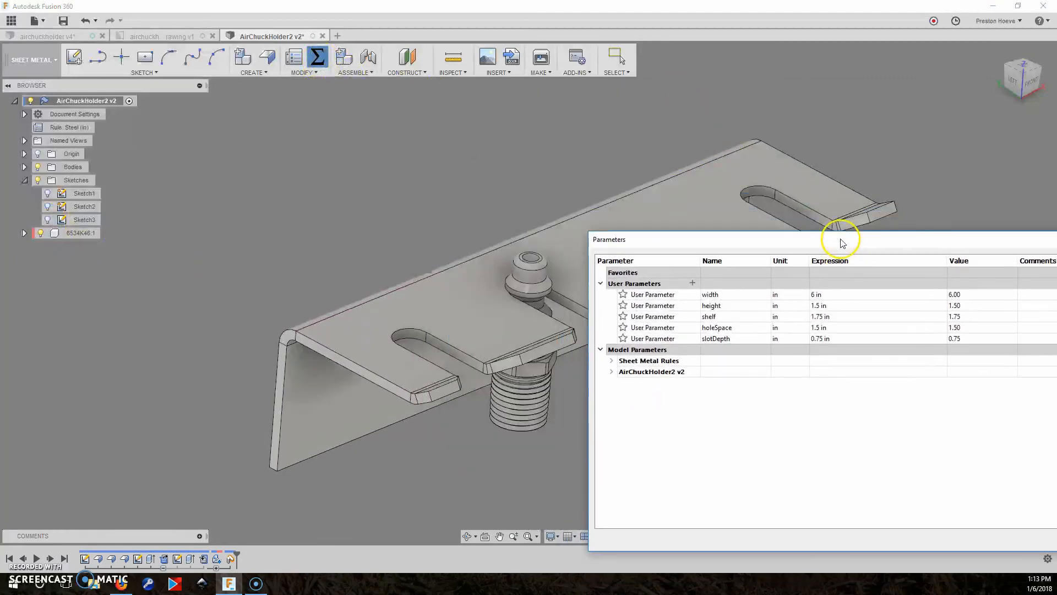
click(823, 338)
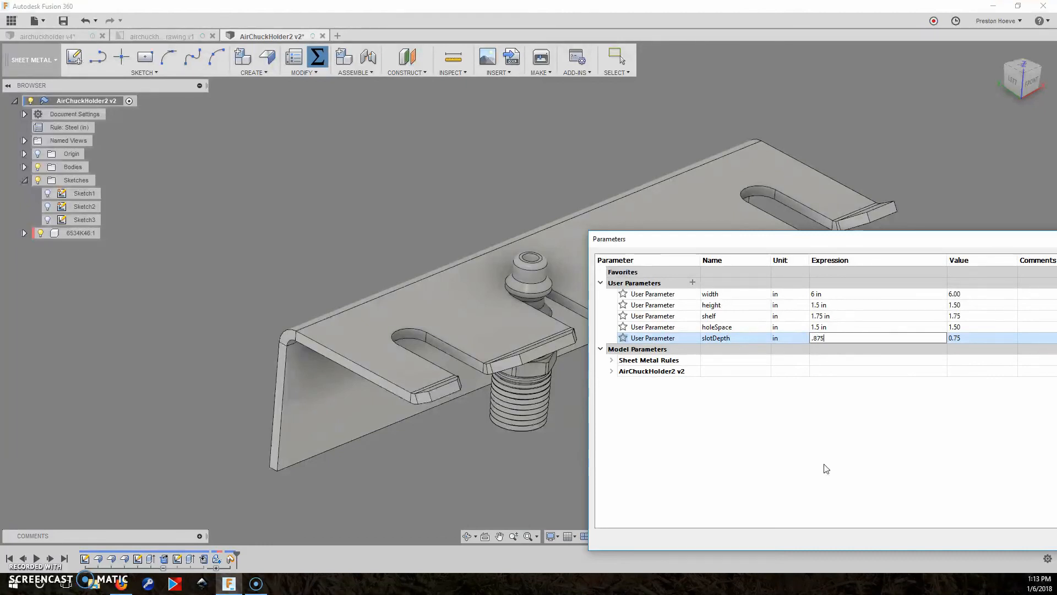
key(Return)
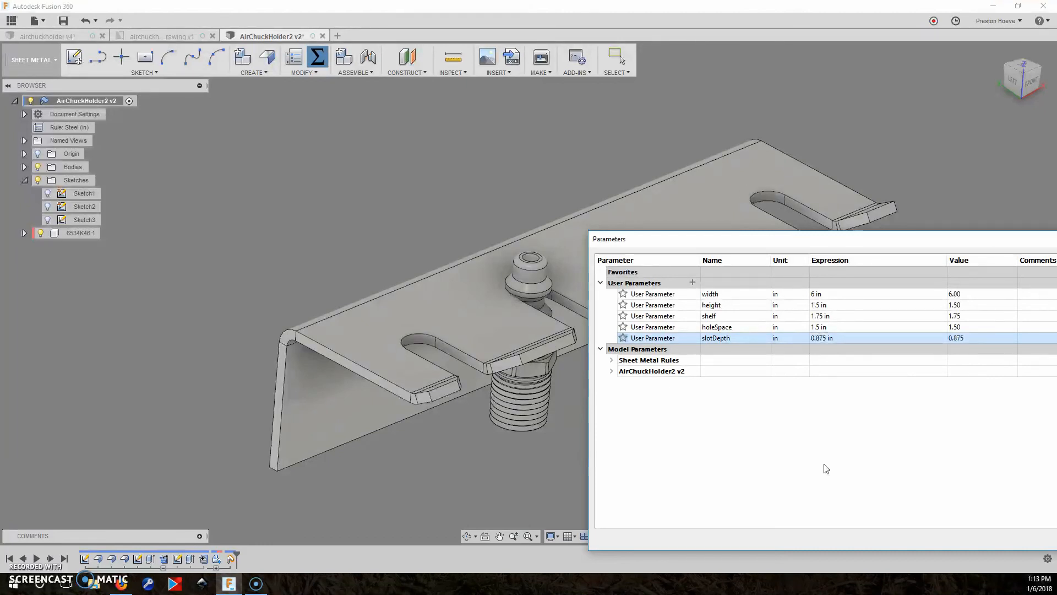
Hide the 6534K46 plug component to leave only the holder displayed, and accept the parameter changes.
click(687, 468)
click(486, 285)
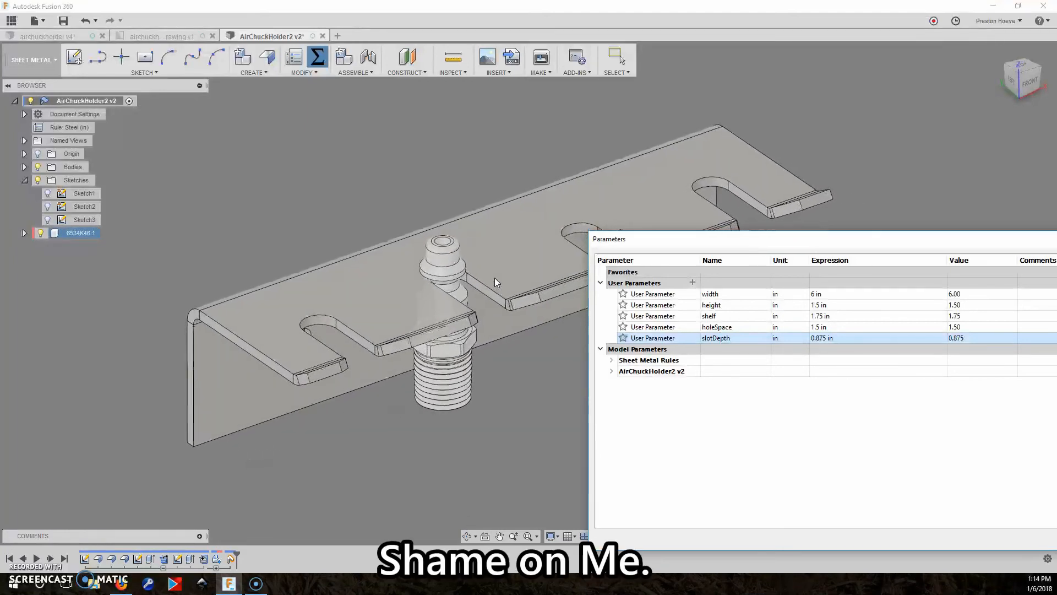
click(850, 247)
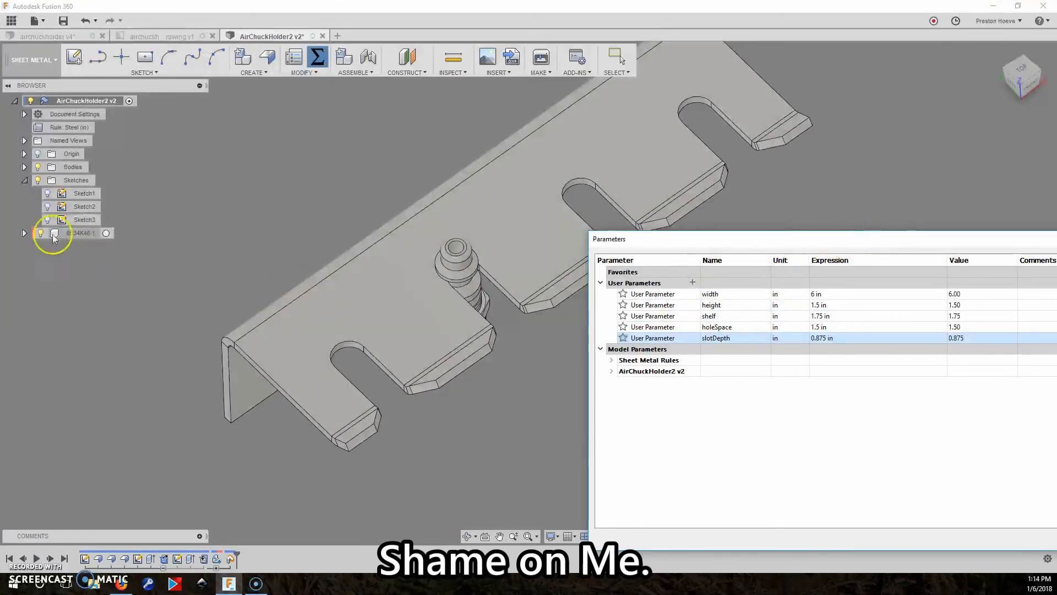
click(38, 234)
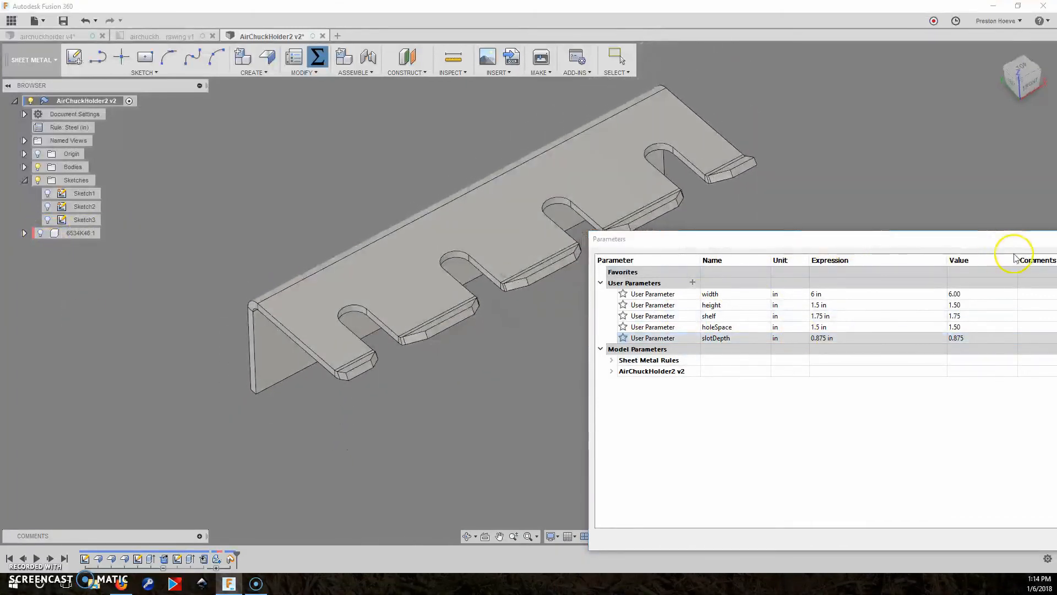
drag(1002, 243, 826, 216)
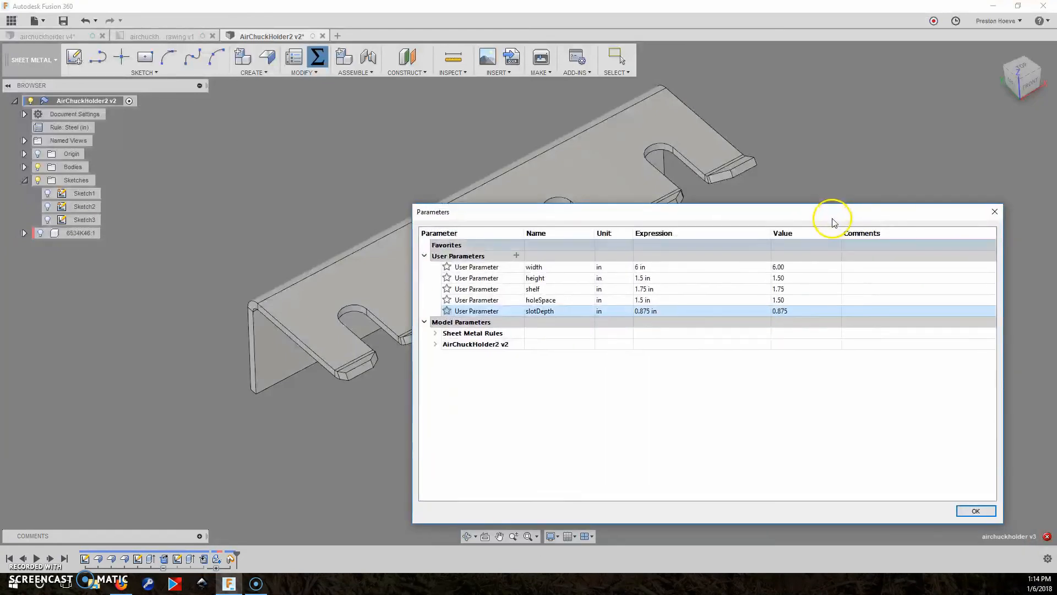
click(979, 510)
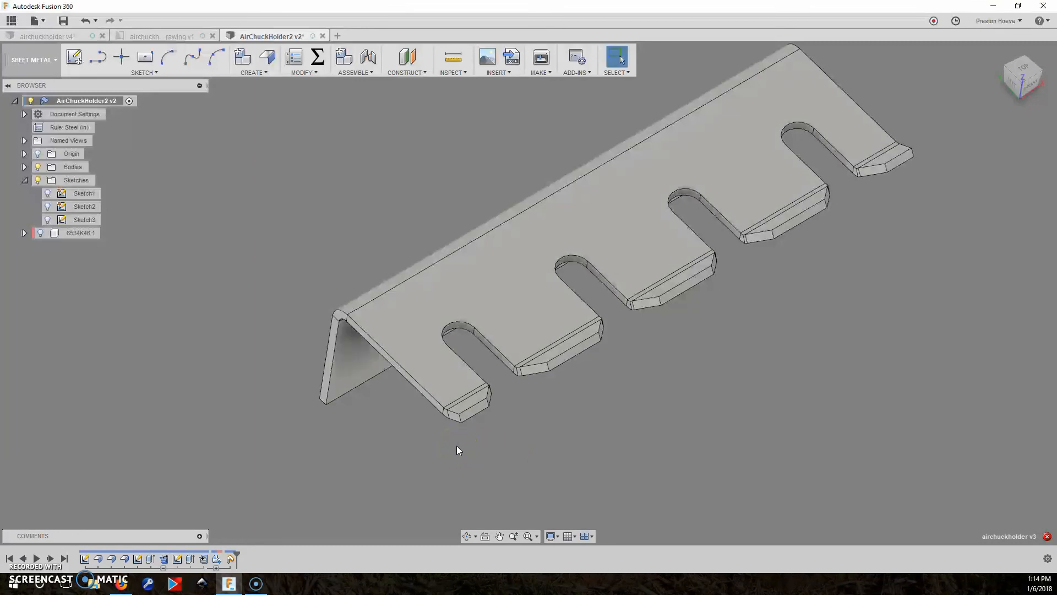
Chamfer the holder's four outer corner edges, on the shelf lip ends and the back plate, with an equal distance of about 0.133 in.
click(263, 73)
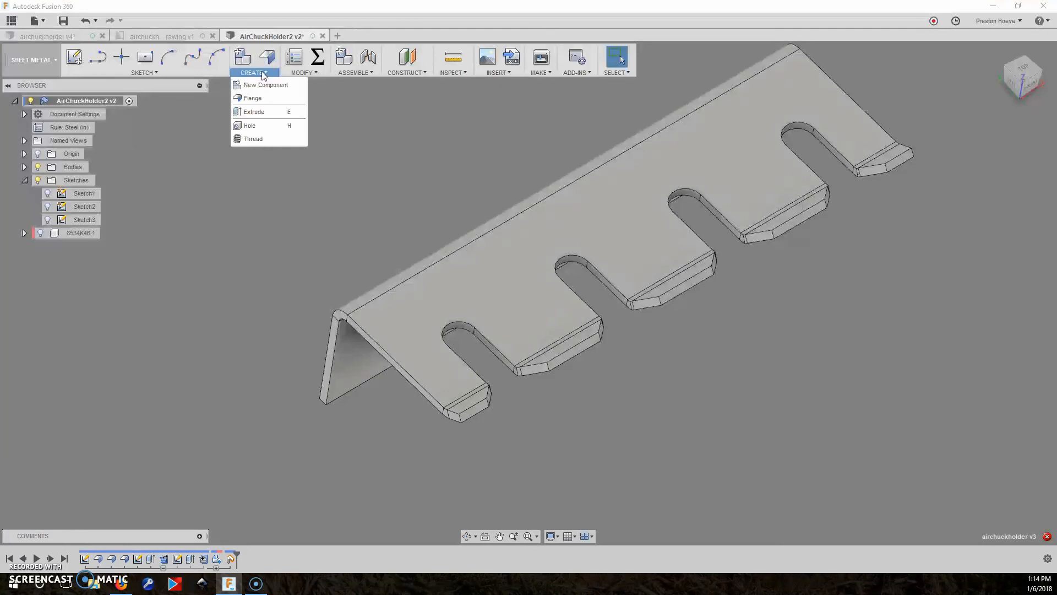
click(298, 72)
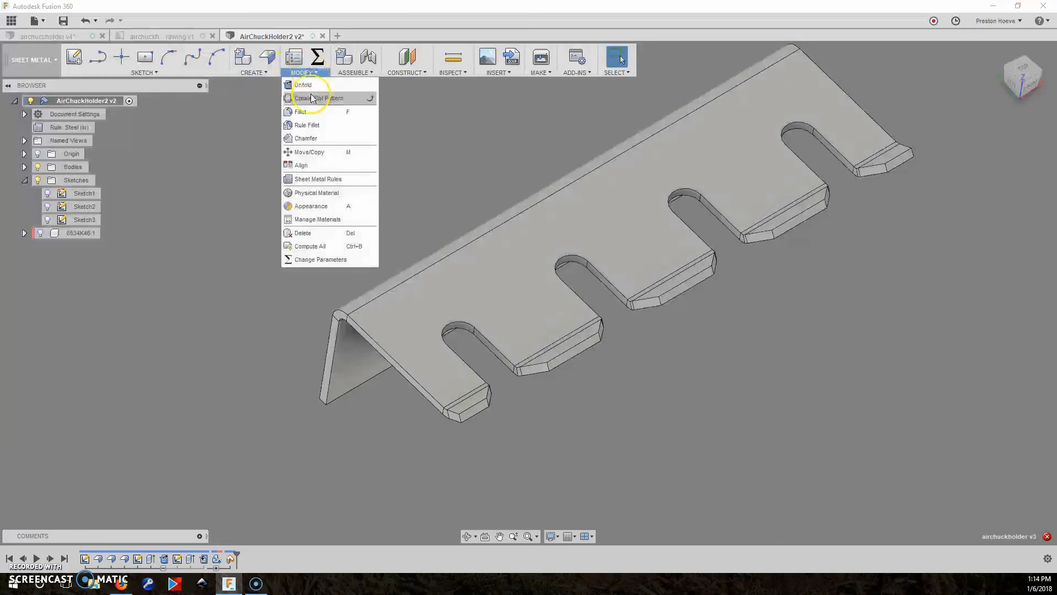
click(311, 143)
click(460, 420)
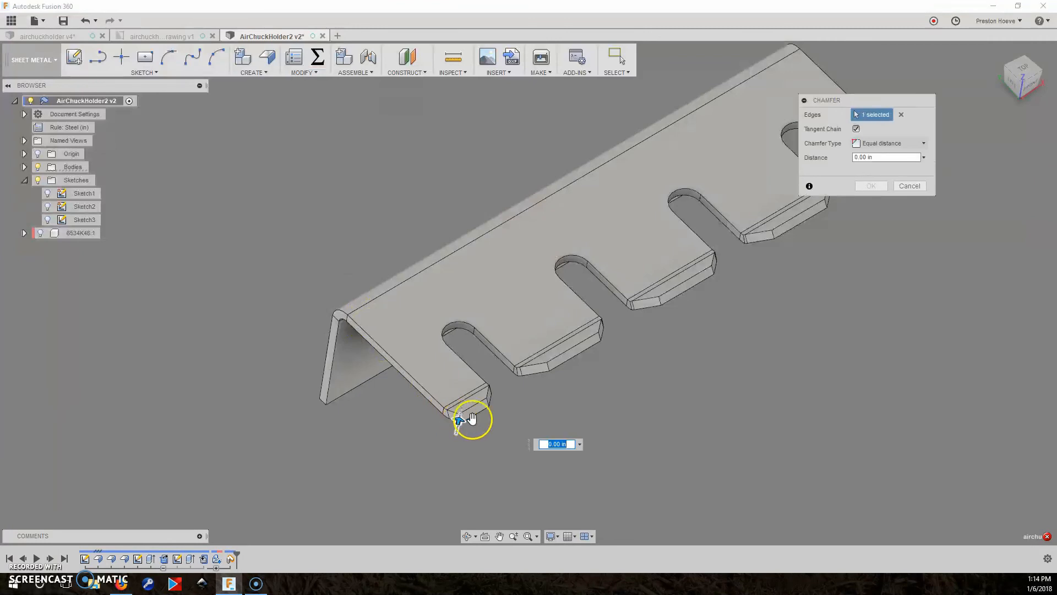
shift+middle_drag(472, 420, 547, 332)
click(786, 219)
click(518, 310)
click(546, 330)
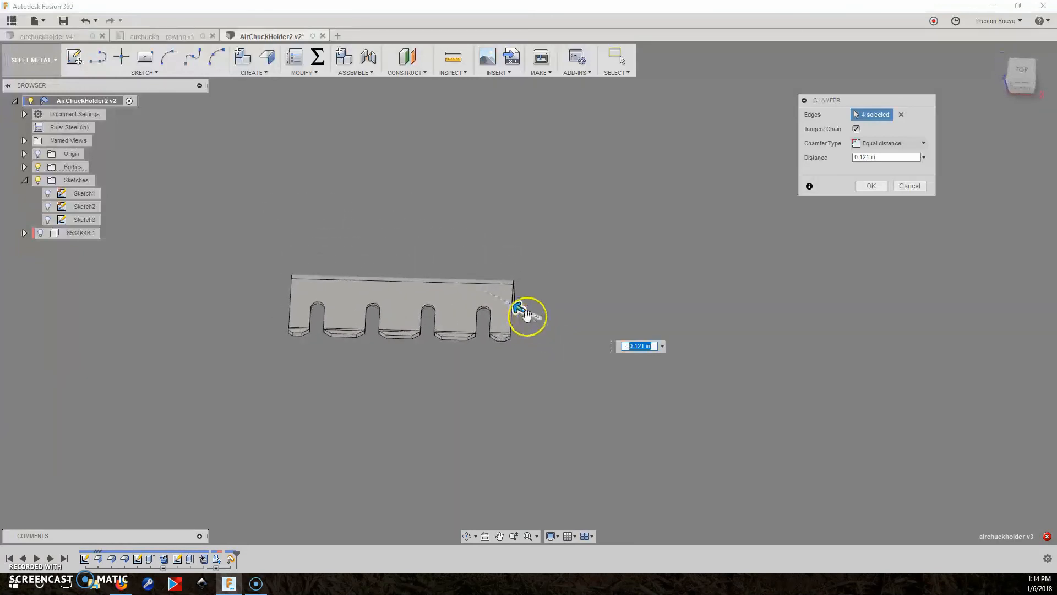
drag(519, 308, 528, 316)
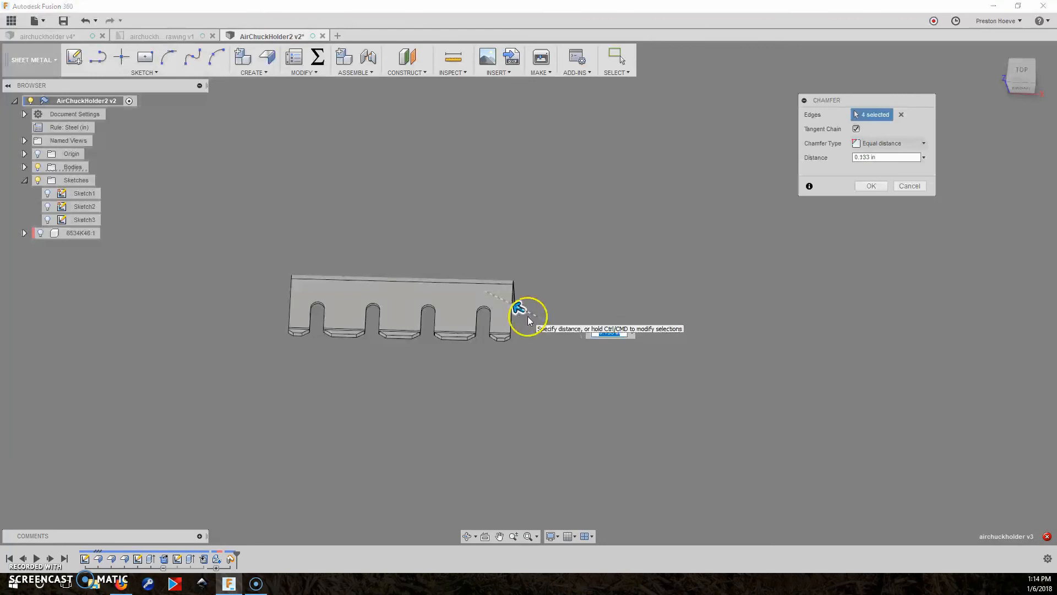
click(871, 186)
Show the 6534K46 plug component and move it clear of the holder with a translation of about -2.053 in along Y.
shift+middle_drag(875, 198, 810, 386)
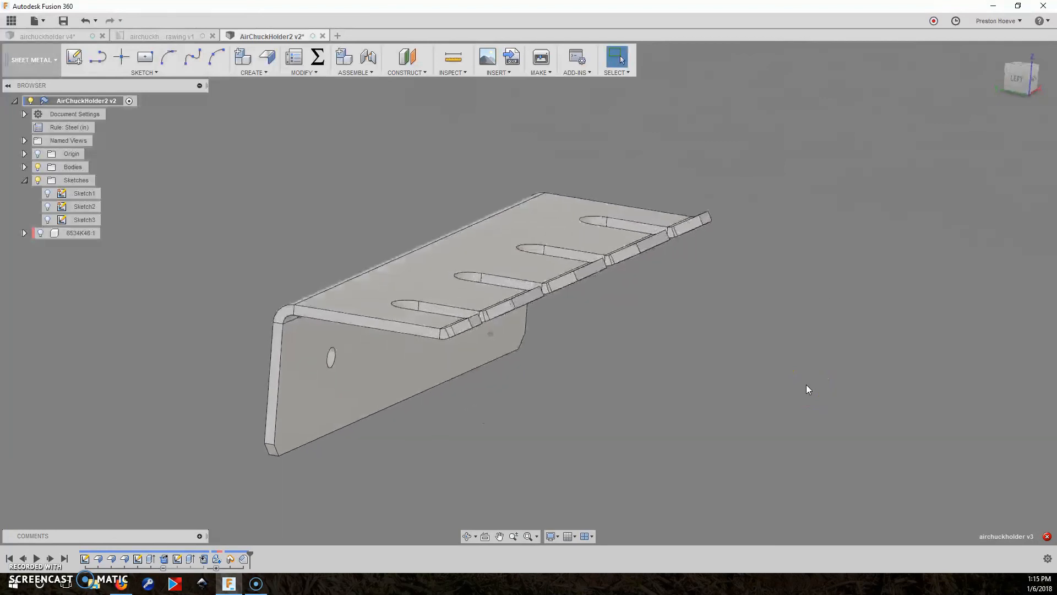
click(40, 233)
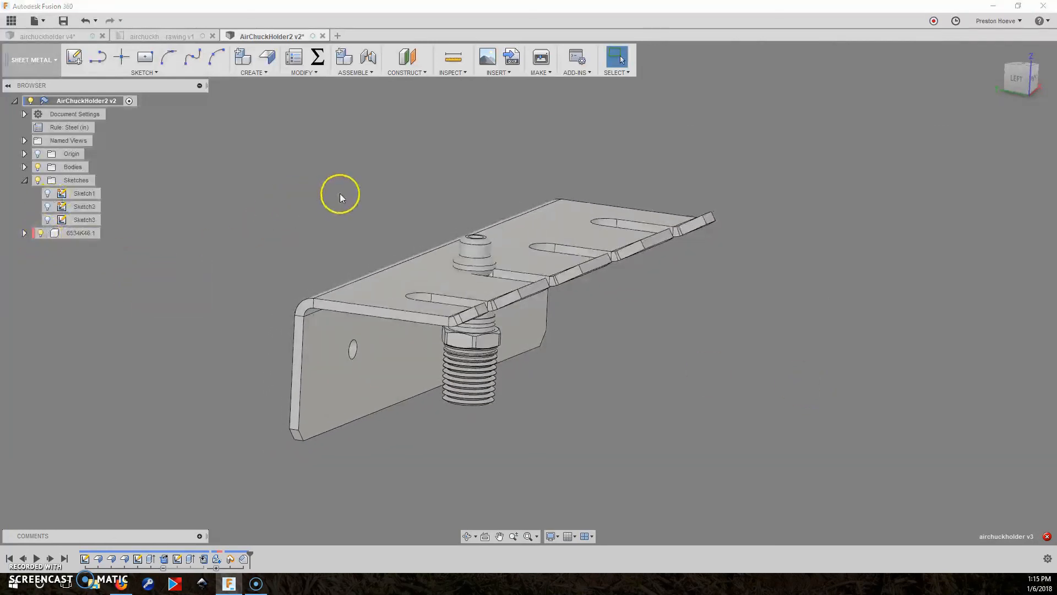
double_click(86, 235)
right_click(86, 240)
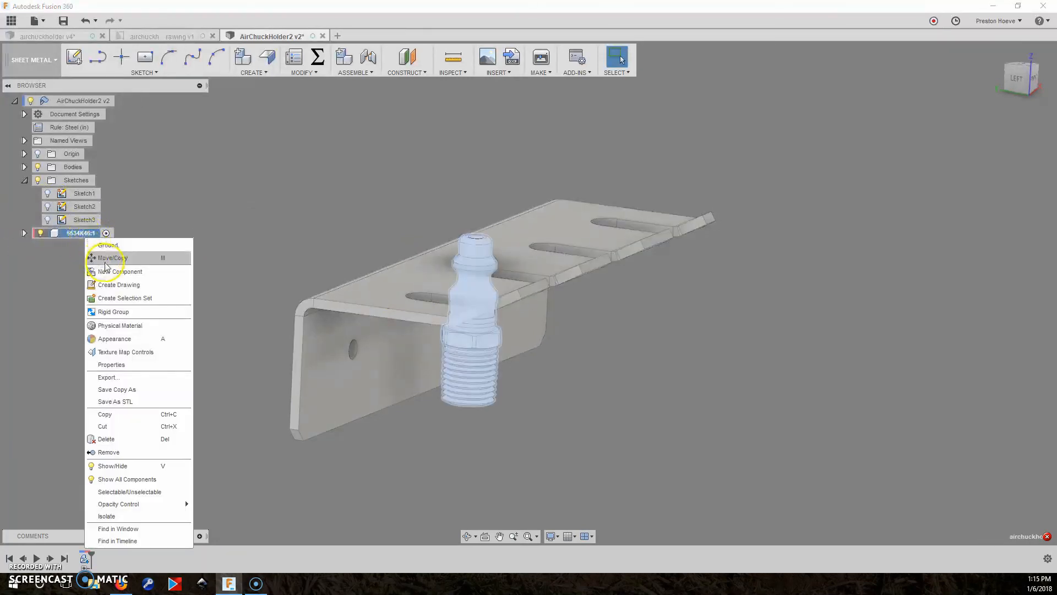
click(104, 255)
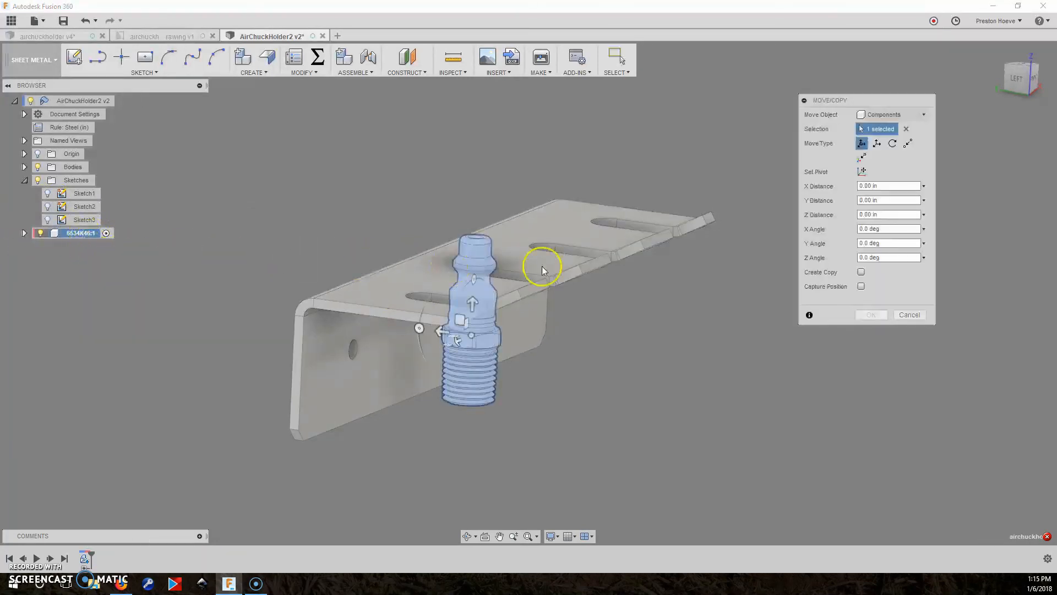
click(877, 143)
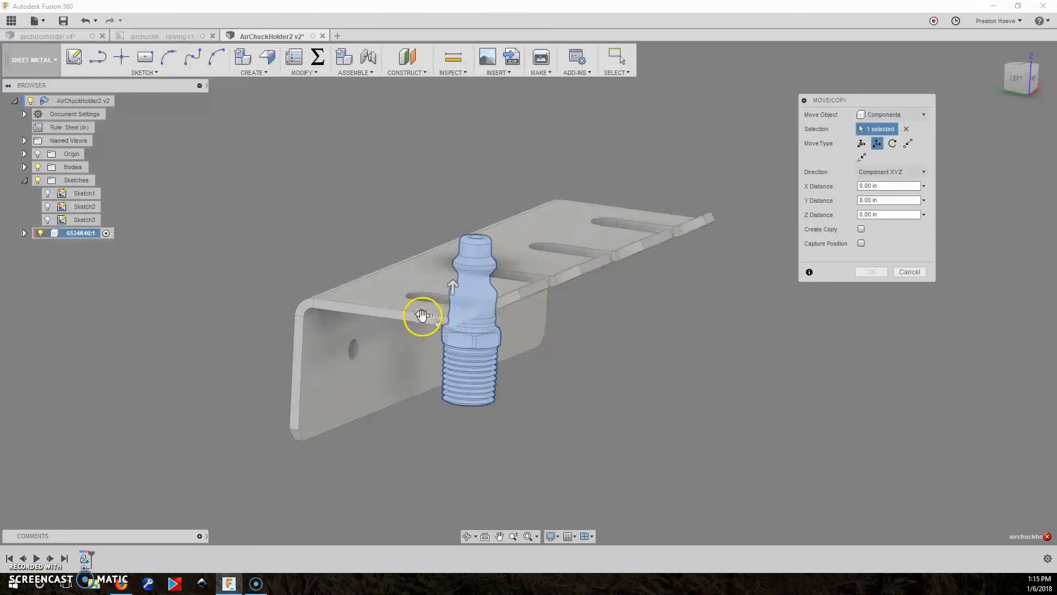
drag(420, 314, 610, 337)
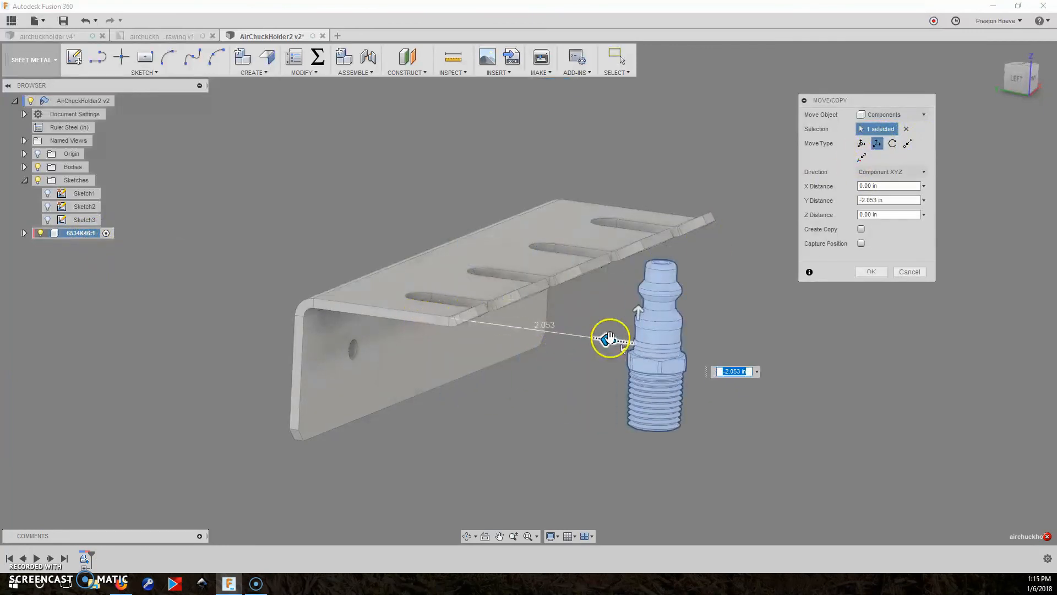
click(871, 271)
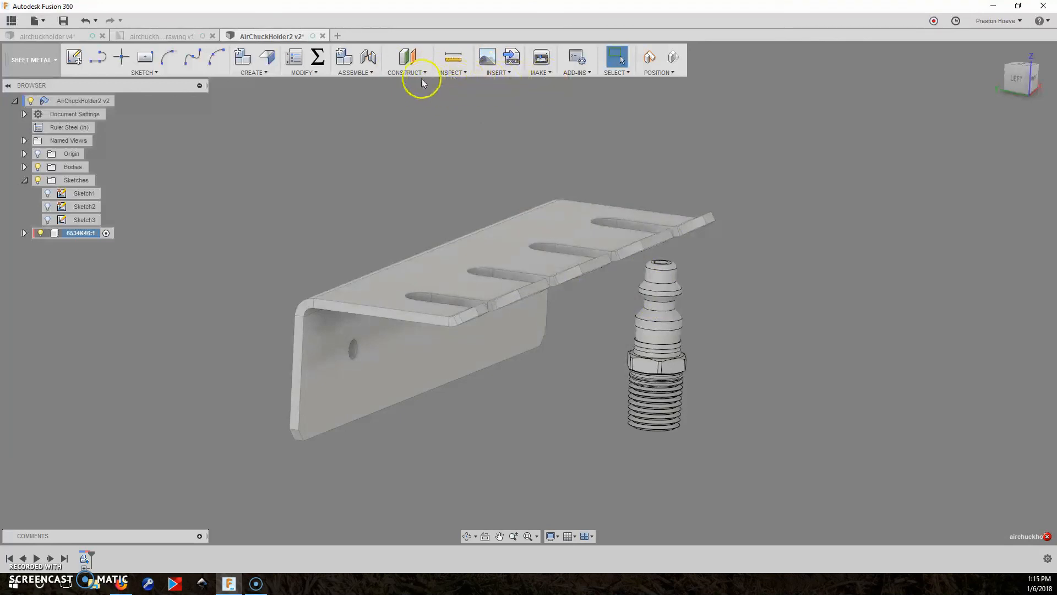
Create a rigid joint from the plug's neck groove edge to the rounded end of the holder's second slot, with a Z offset of about 0.026 in.
click(420, 73)
click(371, 73)
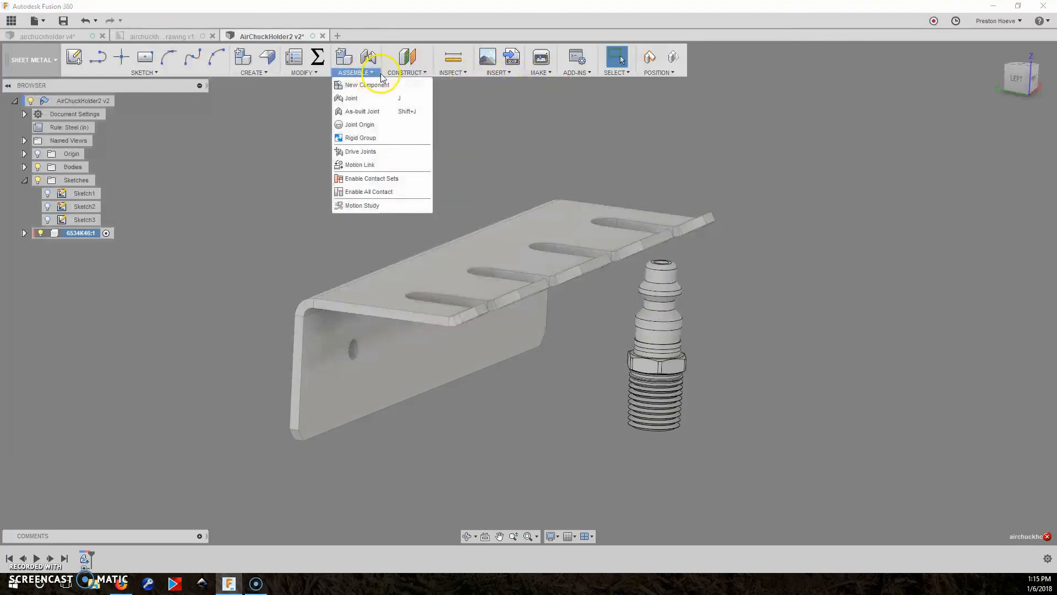
click(358, 98)
click(587, 310)
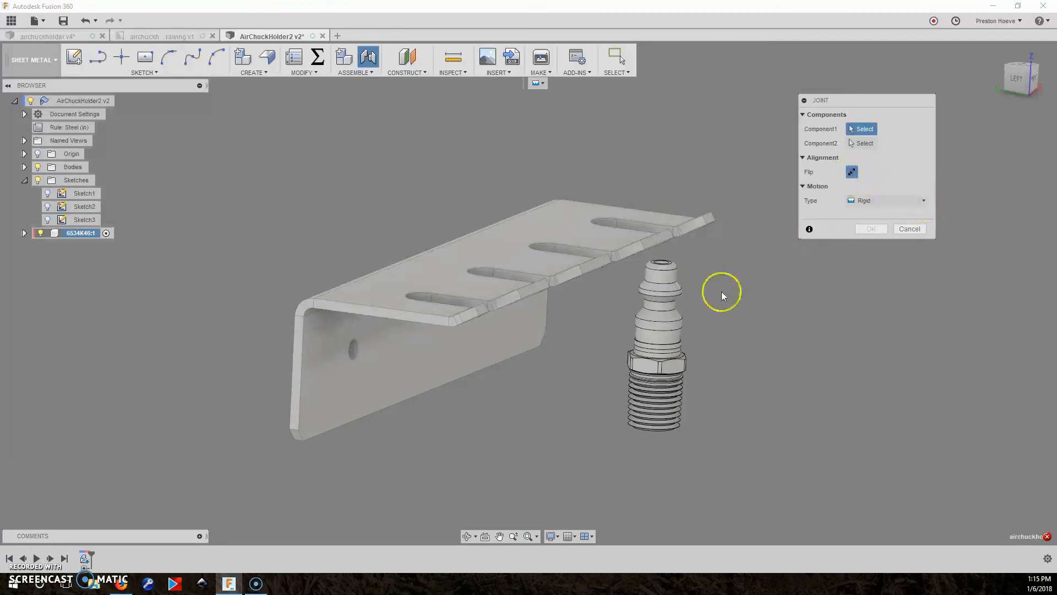
scroll(659, 304, up, 2)
scroll(658, 301, up, 3)
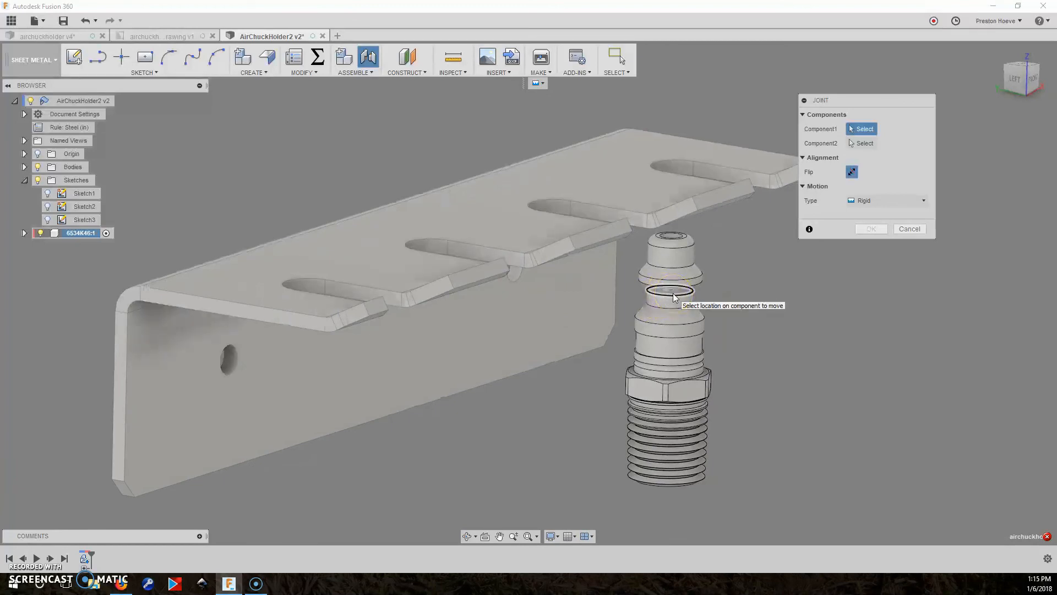
click(673, 296)
scroll(438, 242, up, 5)
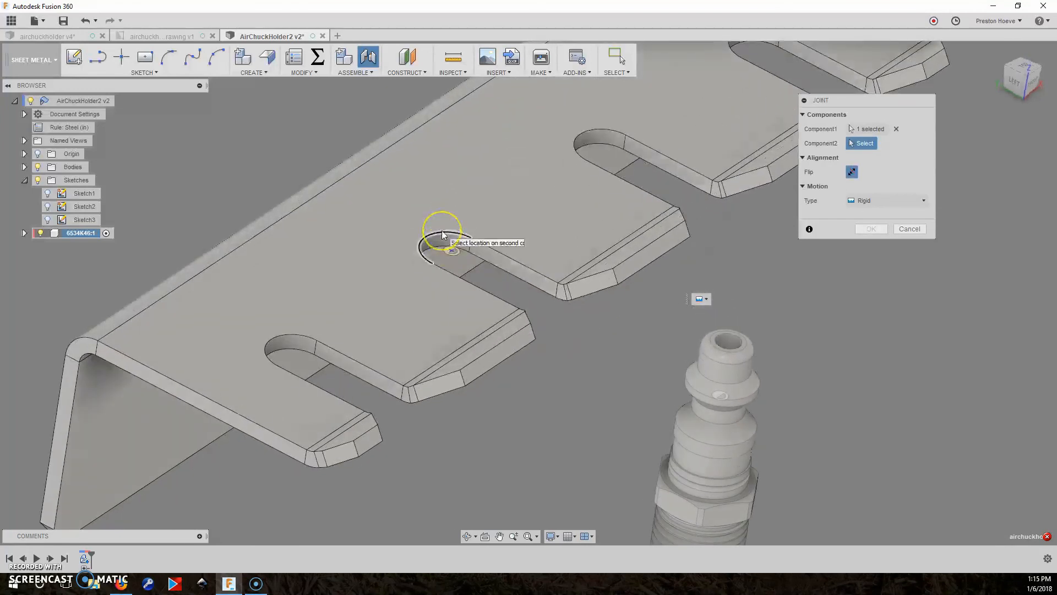
click(455, 251)
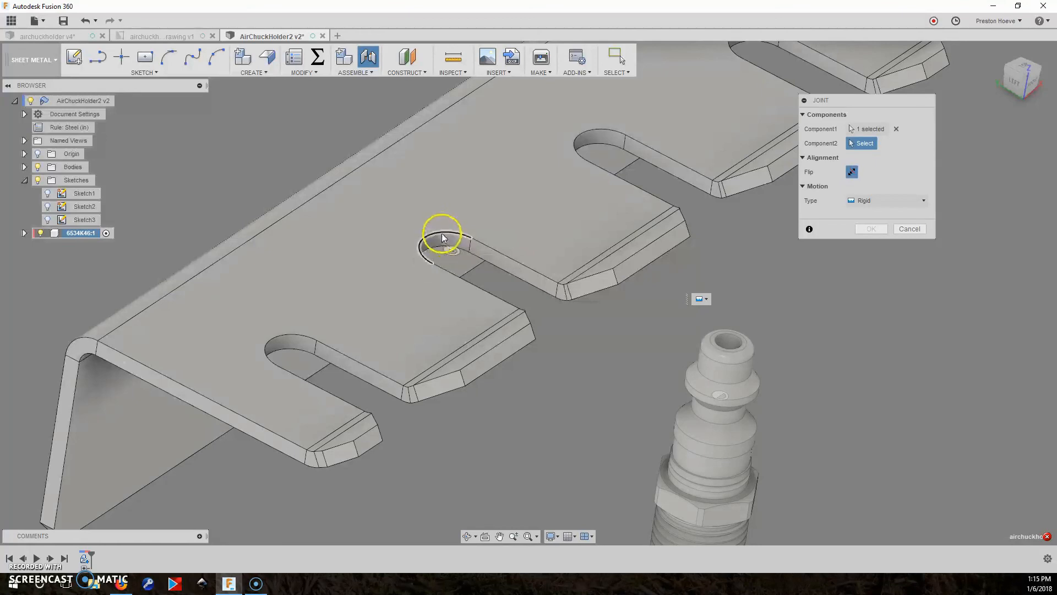
click(440, 230)
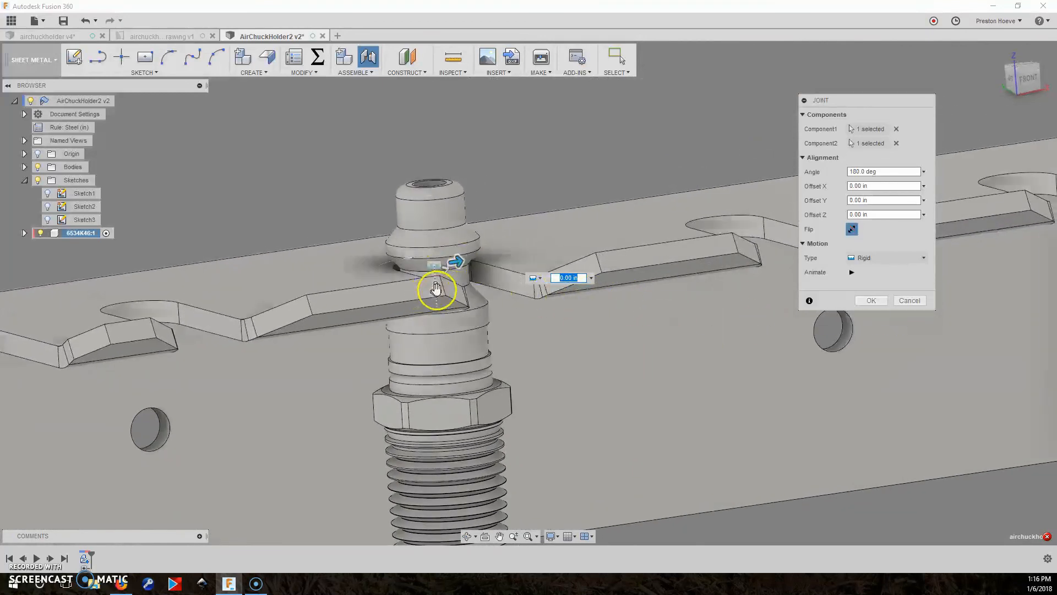
drag(436, 287, 438, 298)
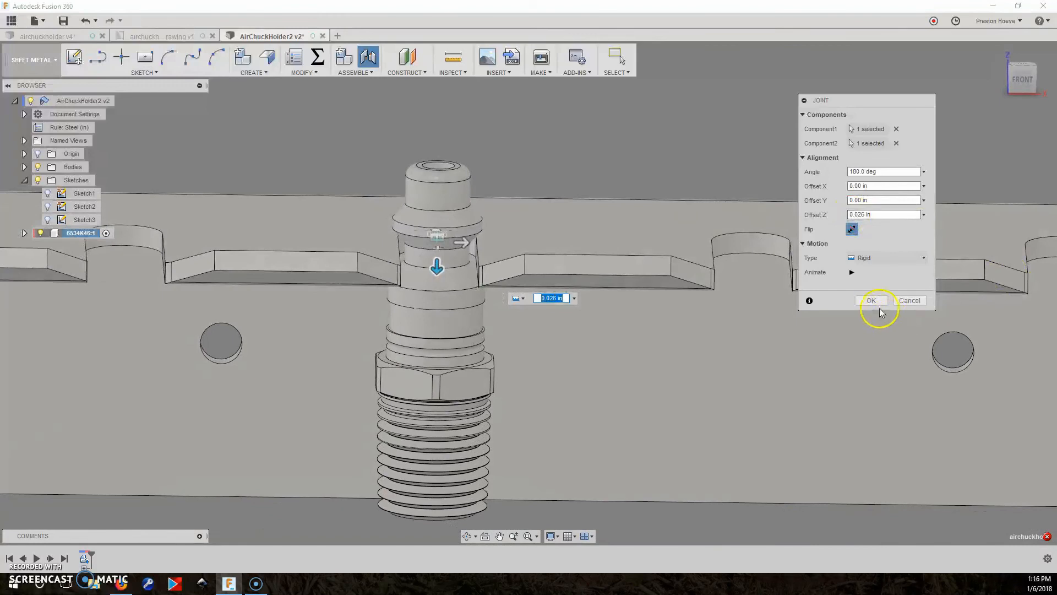
click(871, 301)
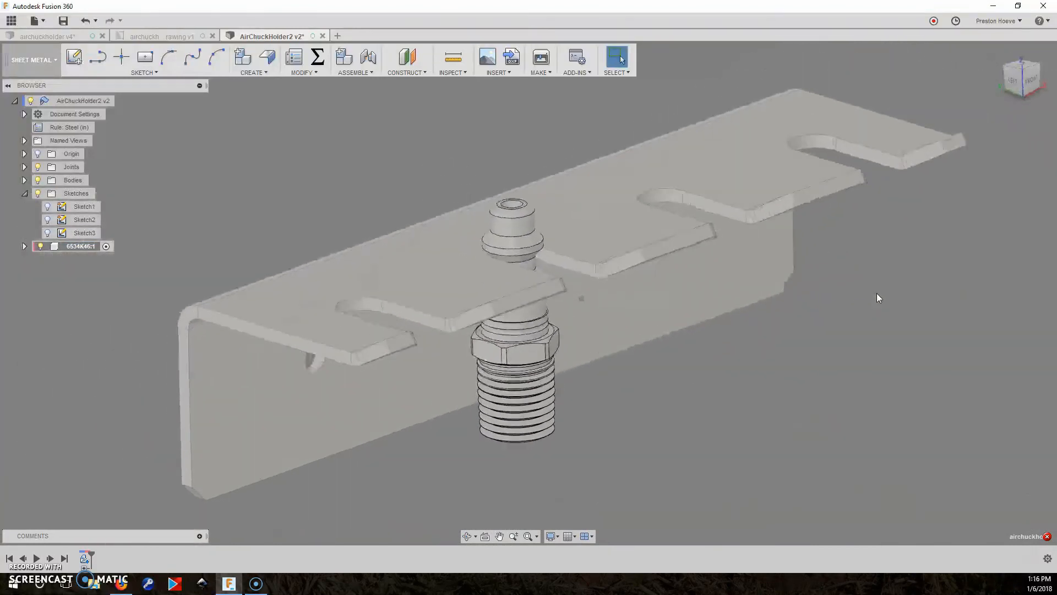
Set the slotDepth user parameter to 1 in and accept the parameter change.
click(318, 59)
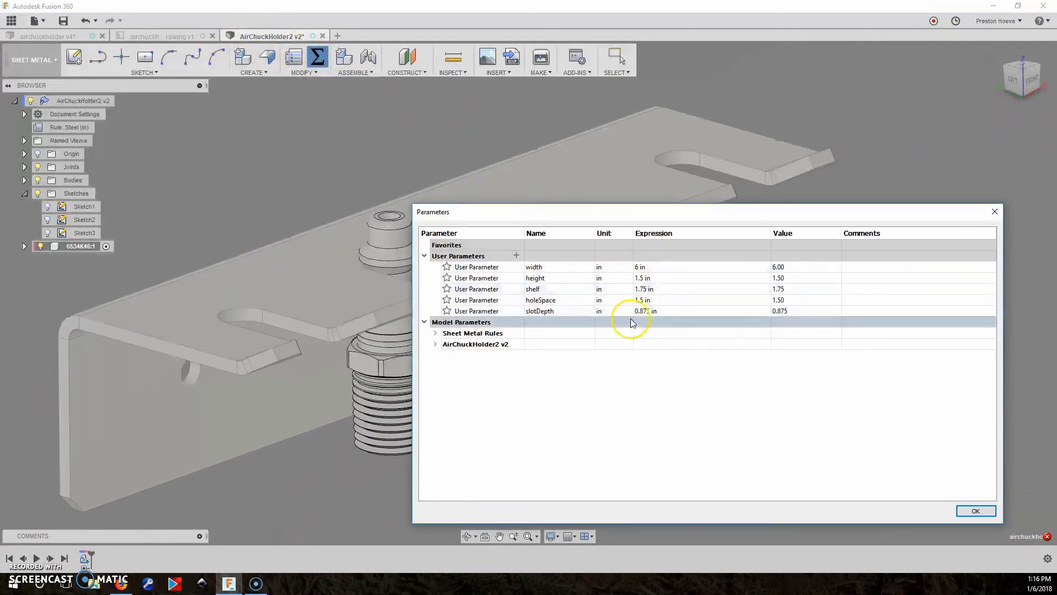
double_click(669, 309)
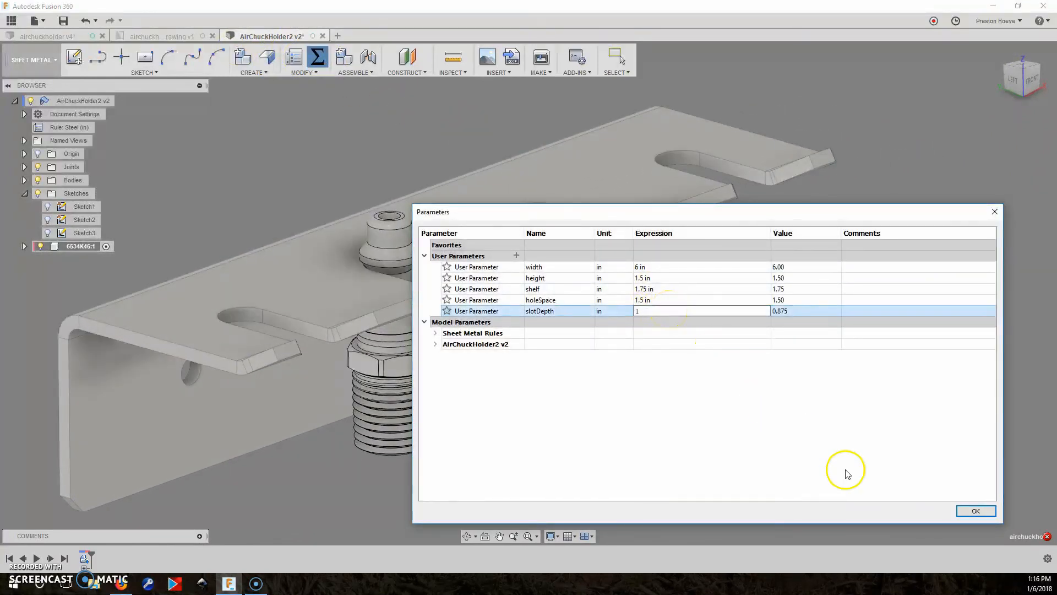
click(973, 511)
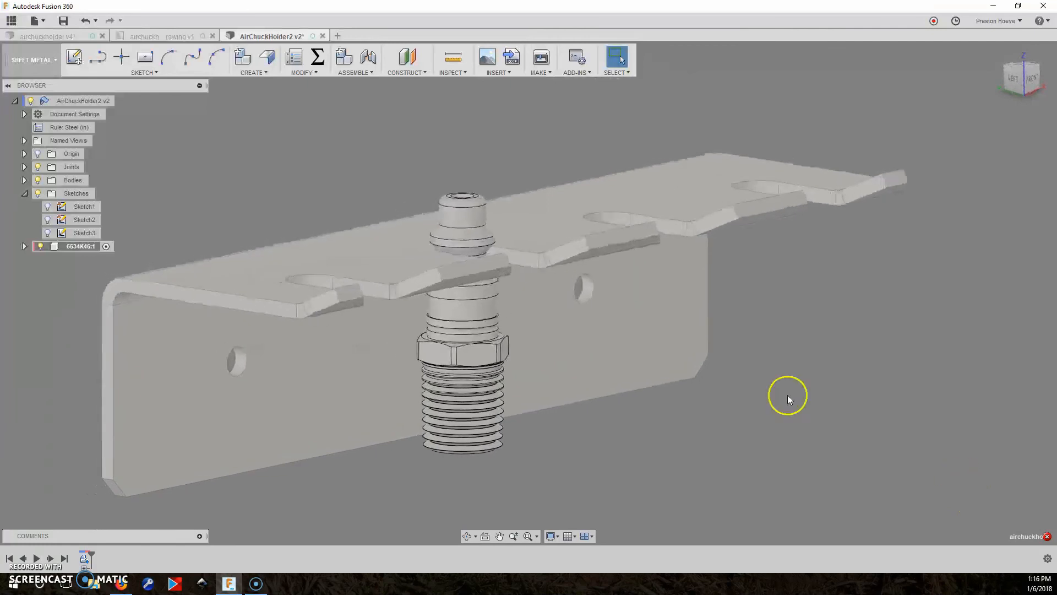
Open the slotDepth user parameter's expression for editing.
click(317, 59)
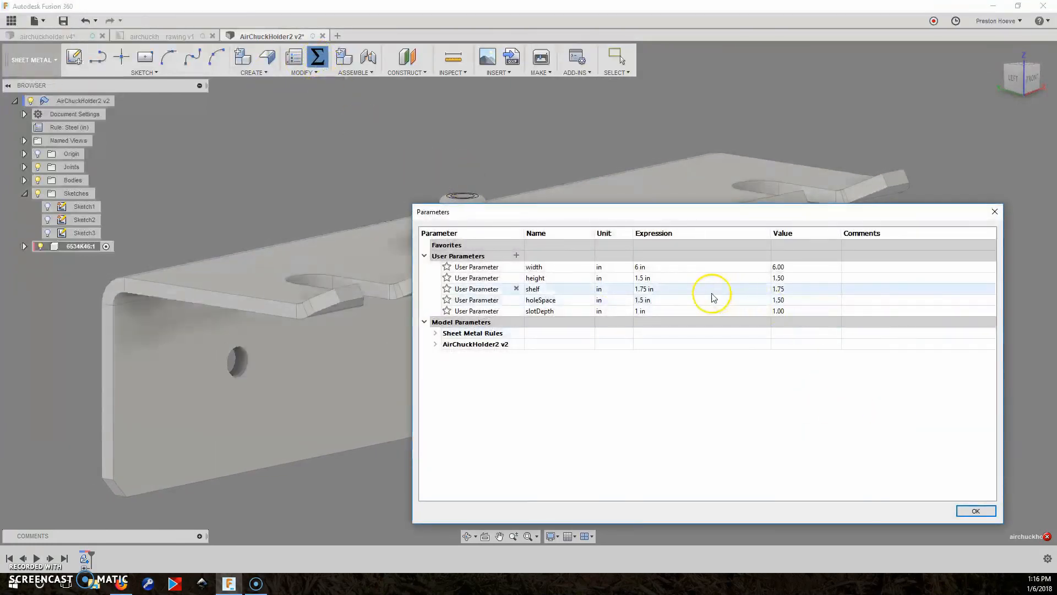
click(702, 313)
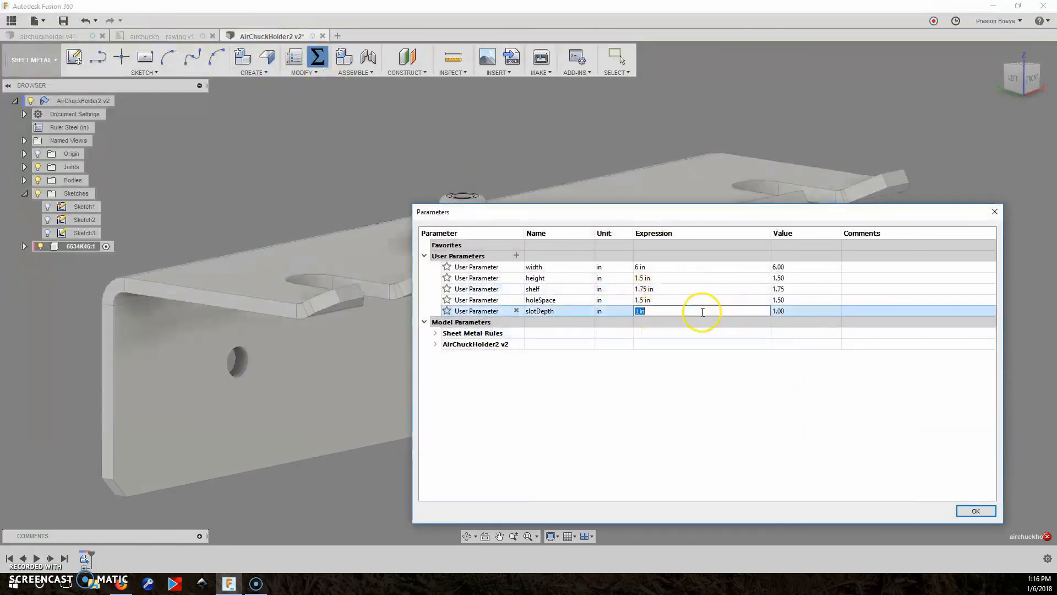